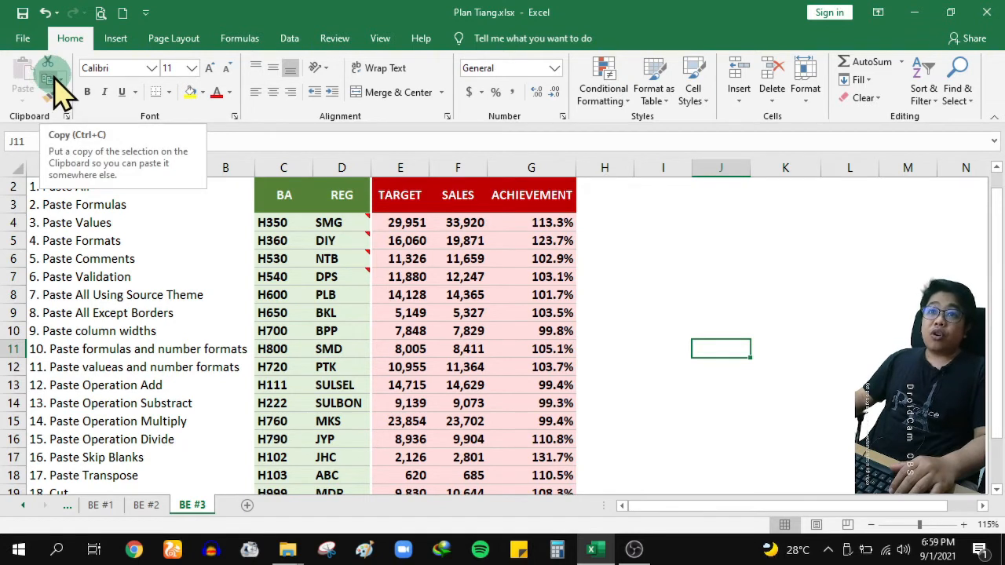
pyautogui.click(61, 79)
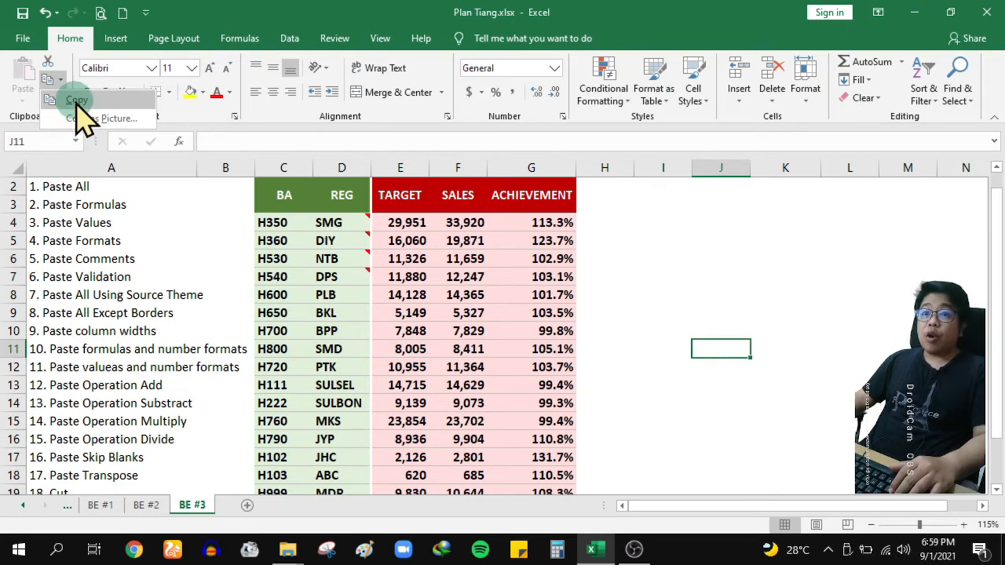
pyautogui.click(74, 68)
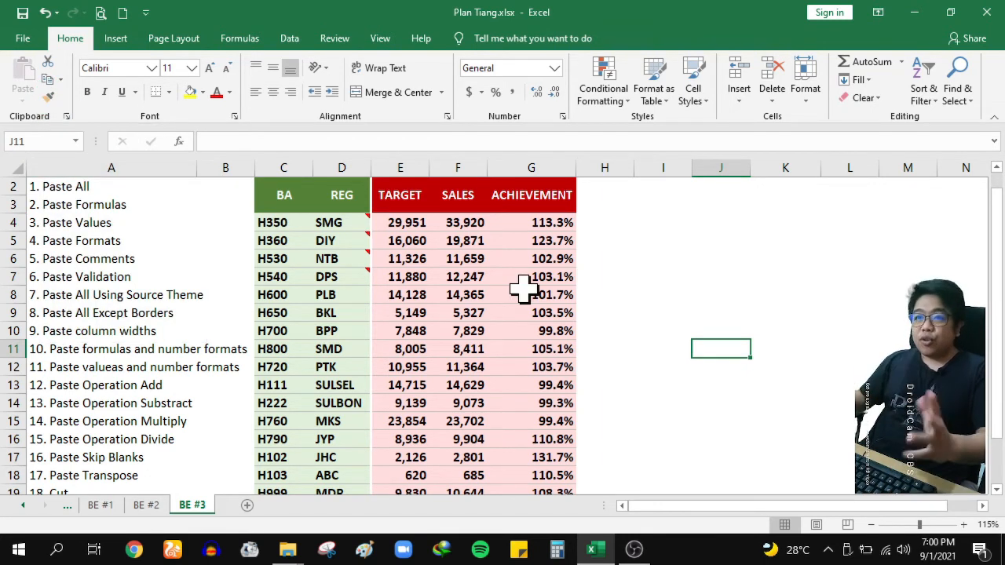
pyautogui.click(611, 297)
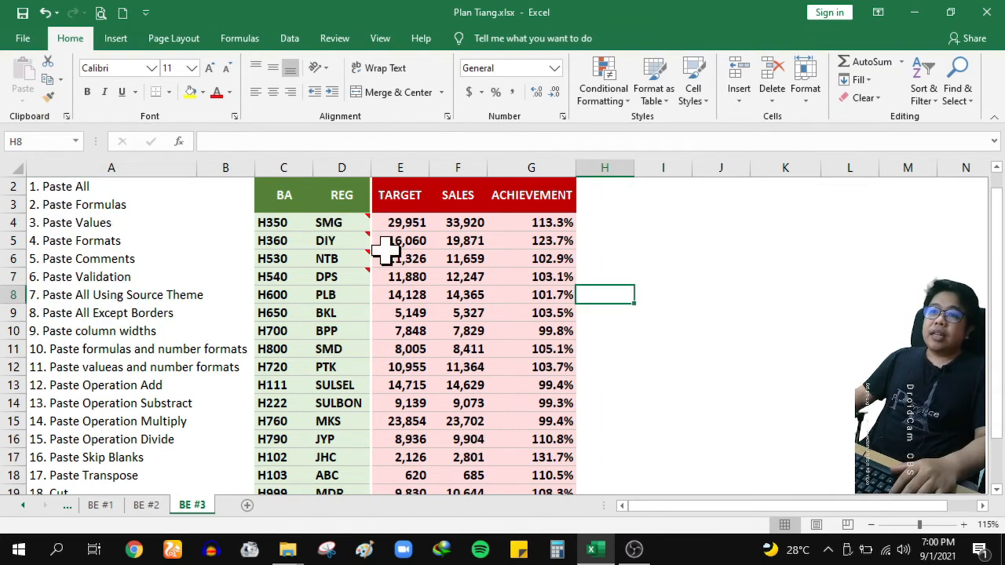
pyautogui.click(279, 194)
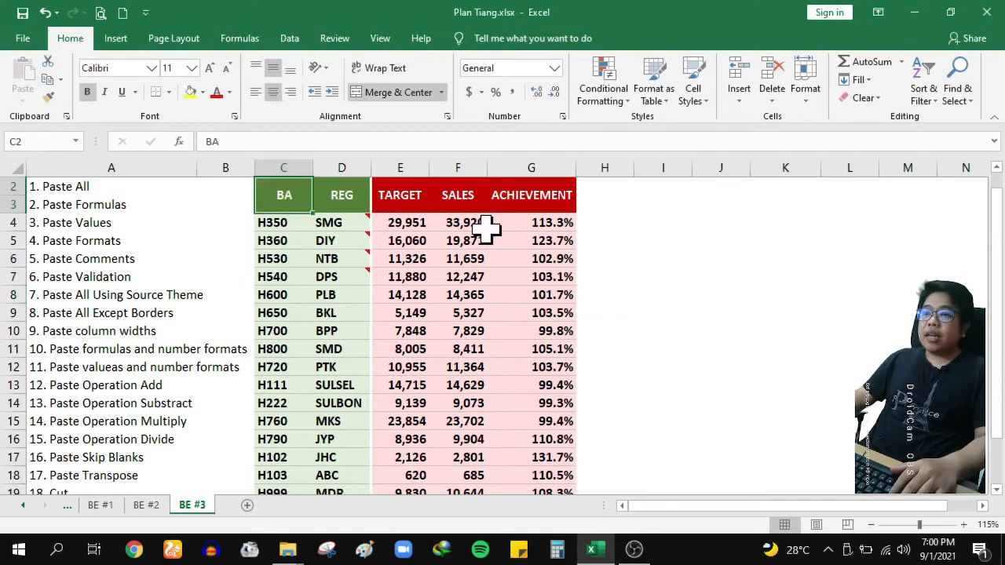
pyautogui.keyDown('shift'); pyautogui.click(556, 341); pyautogui.keyUp('shift')
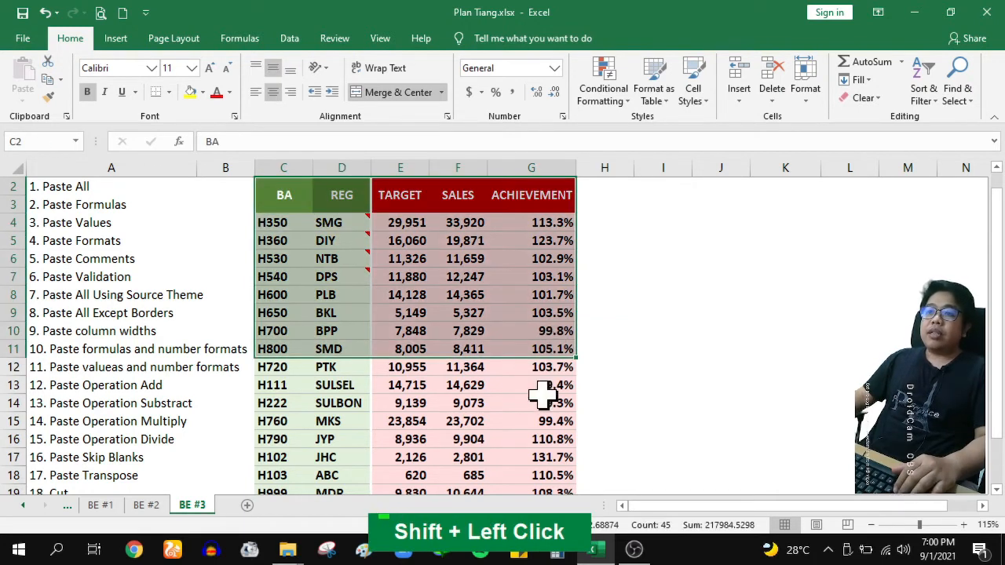
pyautogui.scroll(-1, 567, 408)
pyautogui.scroll(2, 567, 408)
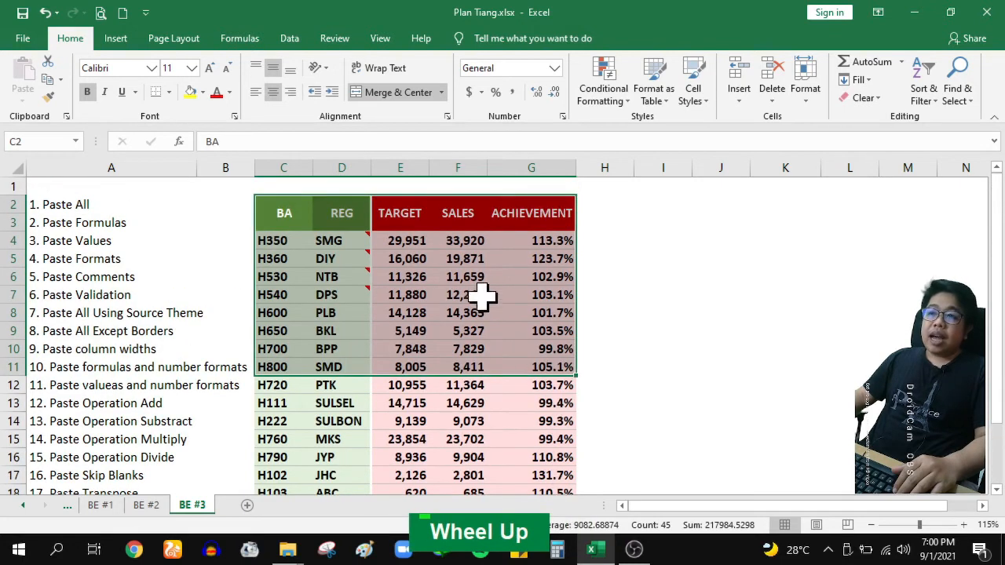
# Step: Delete the empty first row of the sheet above the sales table
pyautogui.click(409, 259)
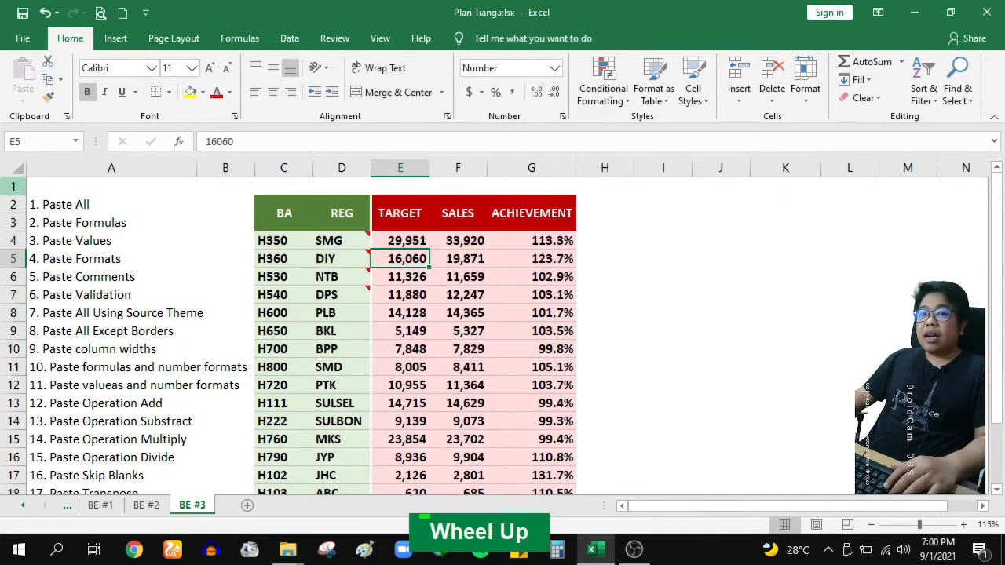
pyautogui.rightClick(9, 182)
pyautogui.press('d')
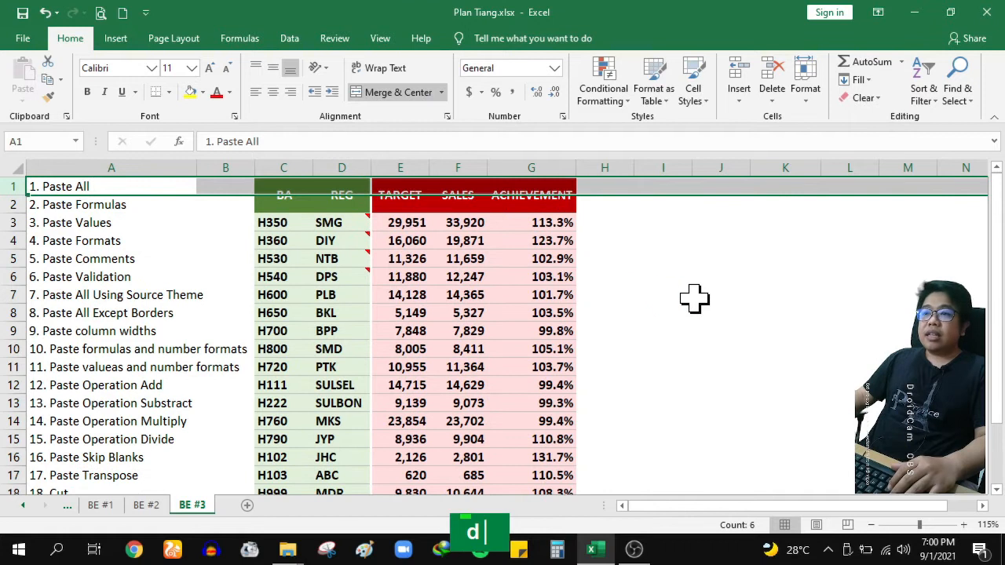
pyautogui.click(628, 307)
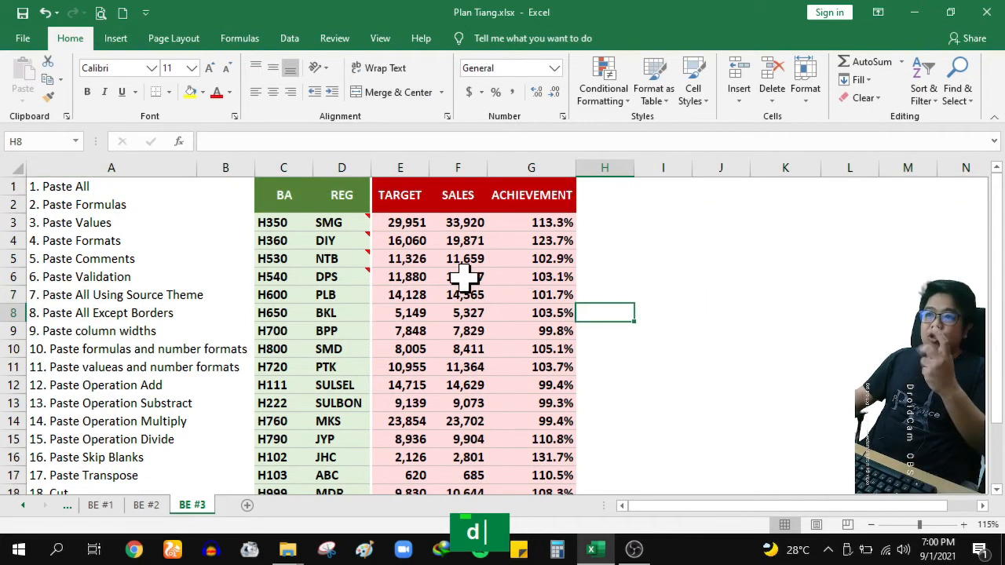
# Step: Examine the sales table's layout, from the BA and REG codes to the TARGET and SALES values in its first data rows
pyautogui.moveTo(275, 196); pyautogui.dragTo(553, 330)
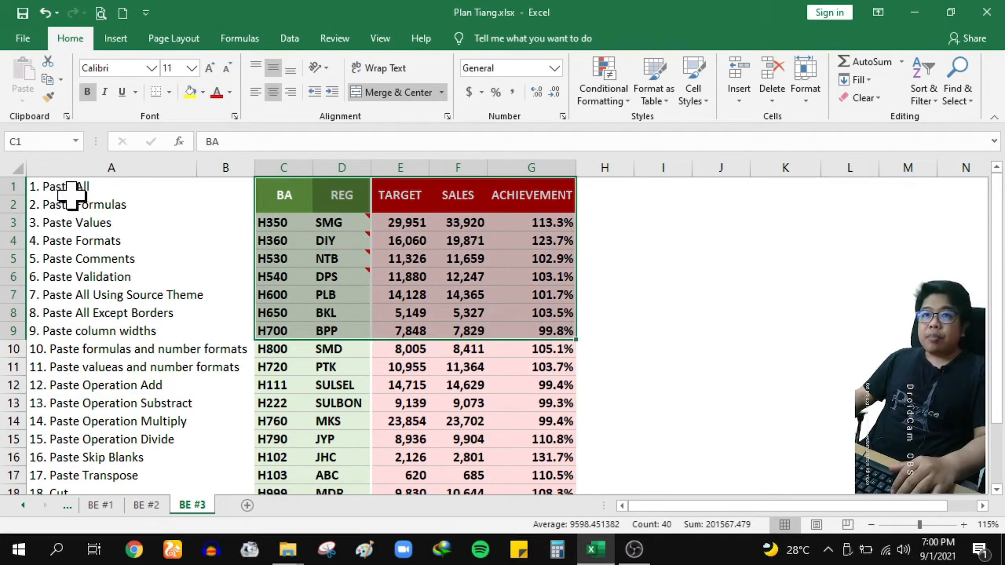
pyautogui.click(400, 272)
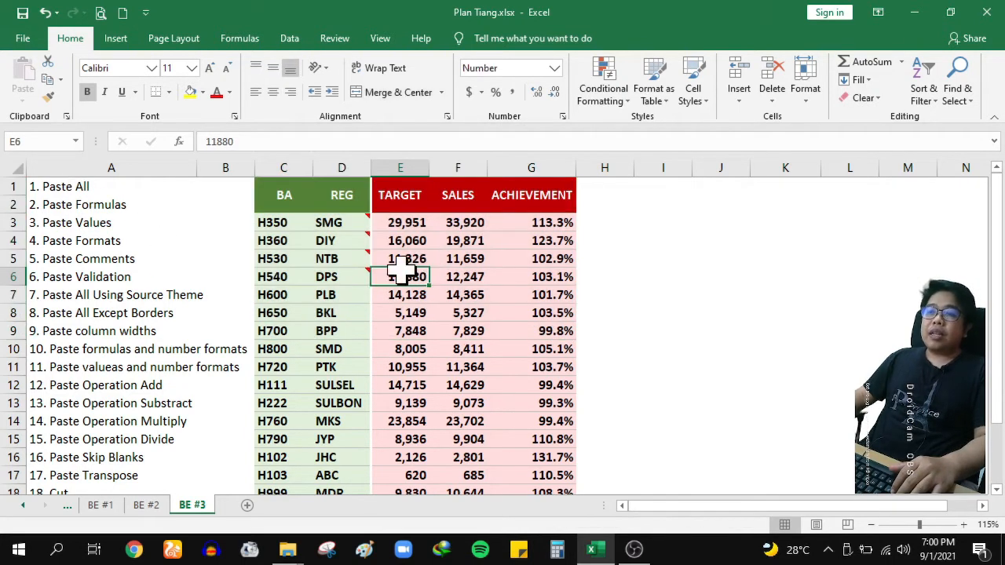
pyautogui.moveTo(263, 196); pyautogui.dragTo(536, 447)
pyautogui.click(438, 280)
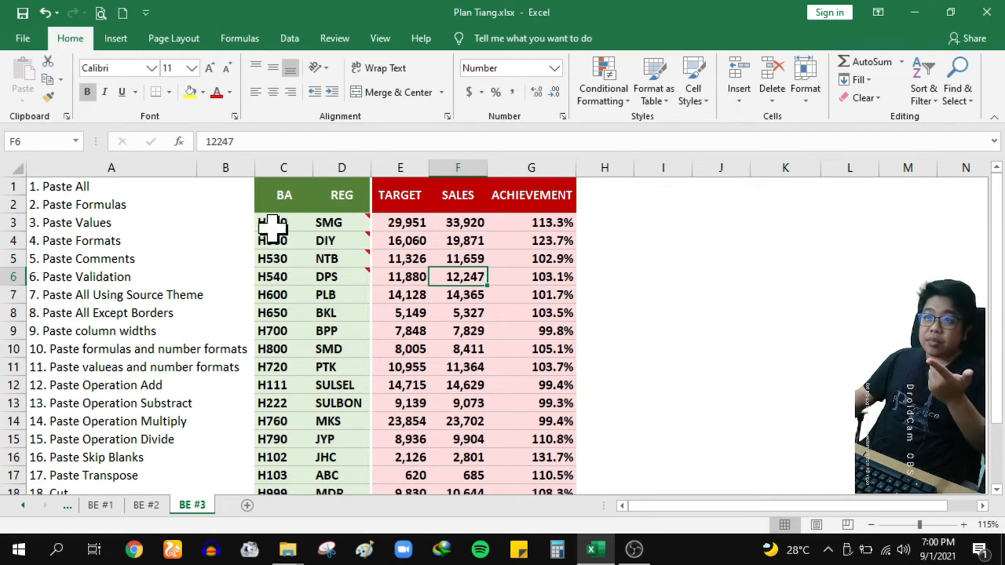
pyautogui.moveTo(274, 227); pyautogui.dragTo(341, 229)
pyautogui.moveTo(393, 197); pyautogui.dragTo(359, 287)
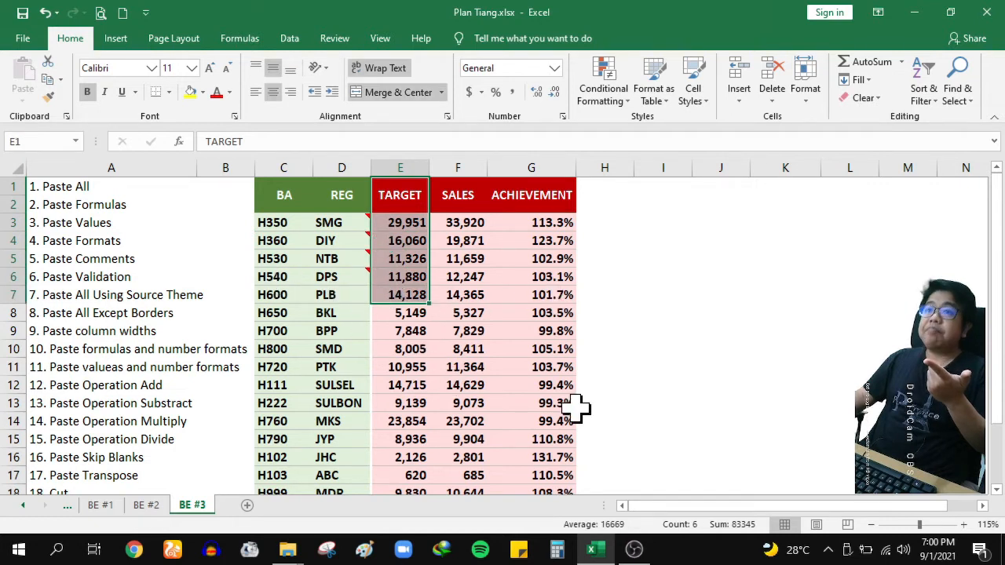
pyautogui.click(450, 333)
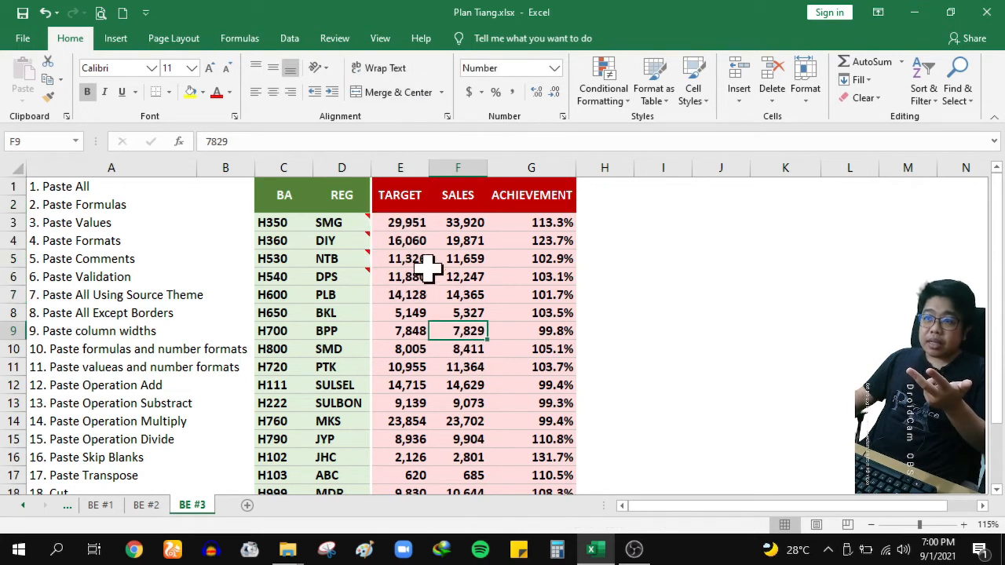
pyautogui.click(410, 225)
pyautogui.doubleClick(454, 228)
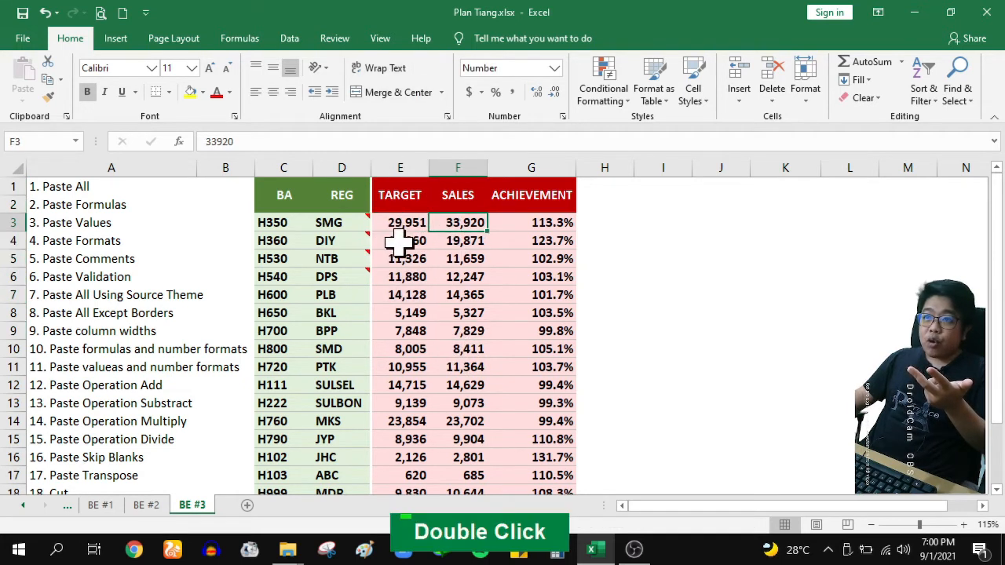
pyautogui.click(399, 242)
# Step: Re-enter 19871 as the SALES value for region DIY in F4
pyautogui.click(451, 239)
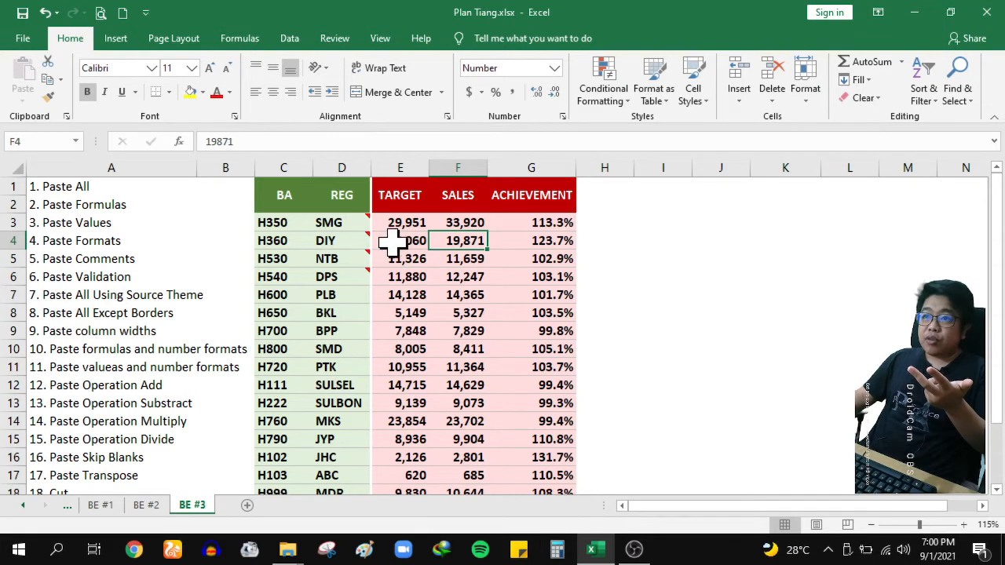
pyautogui.click(195, 137)
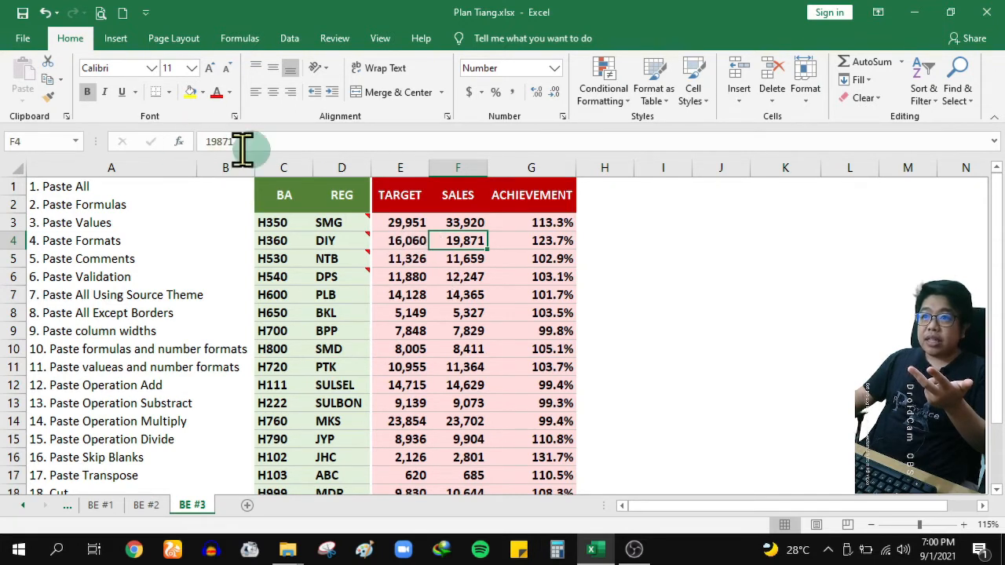
pyautogui.write('19871')
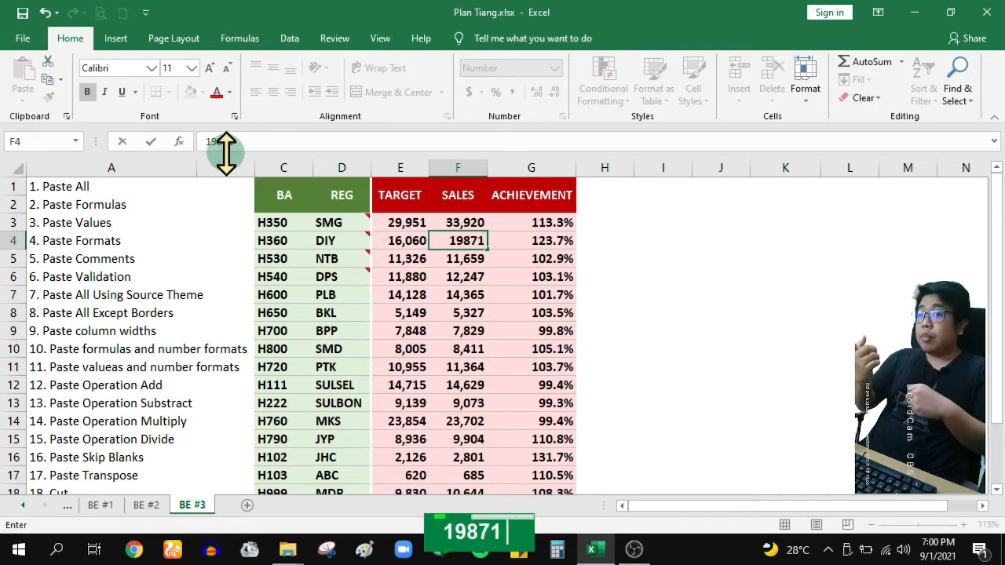
pyautogui.press('Return')
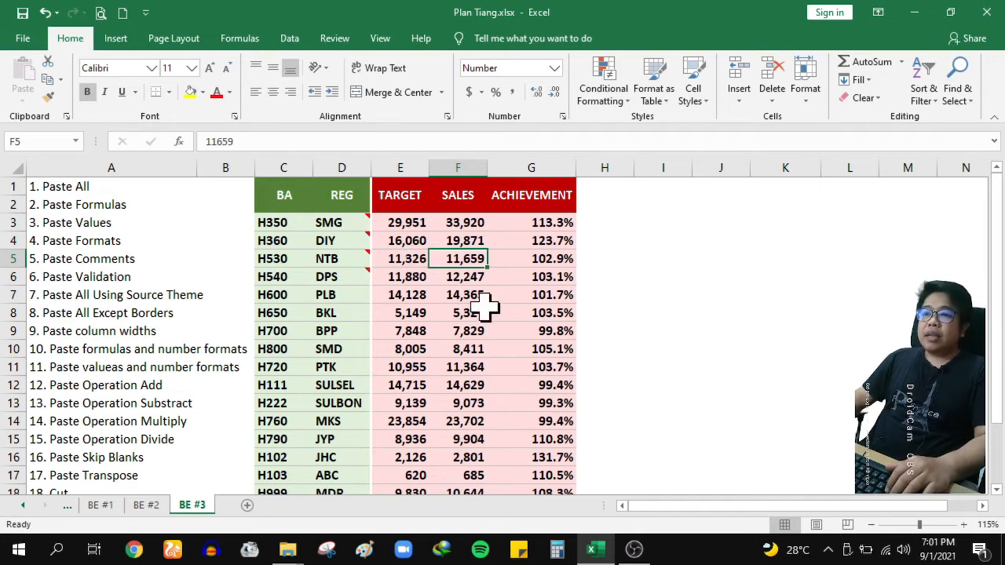
# Step: Inspect the ACHIEVEMENT formulas, the BA code cells, and the TARGET and SALES cells they rely on in rows 3 to 5
pyautogui.click(539, 258)
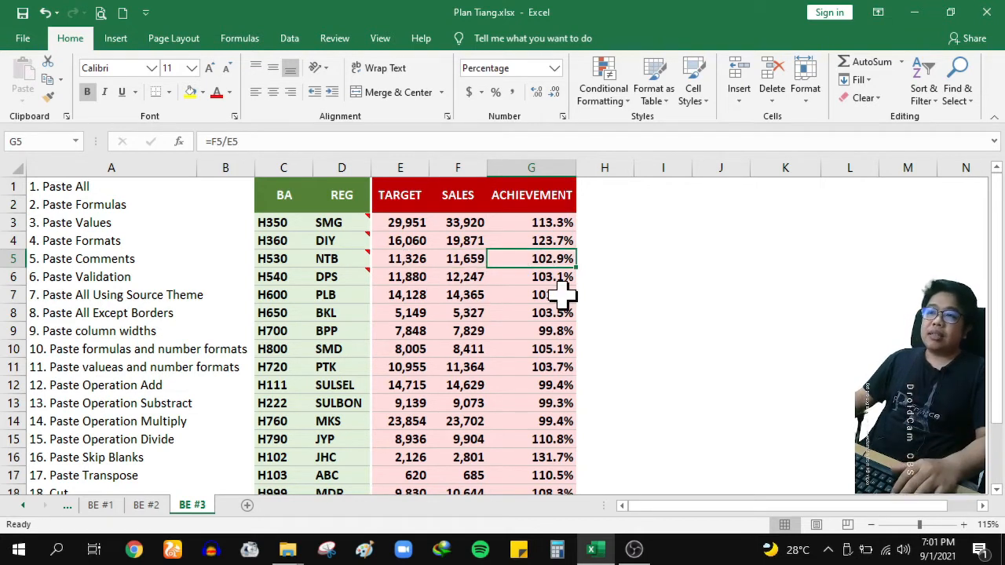
pyautogui.click(275, 223)
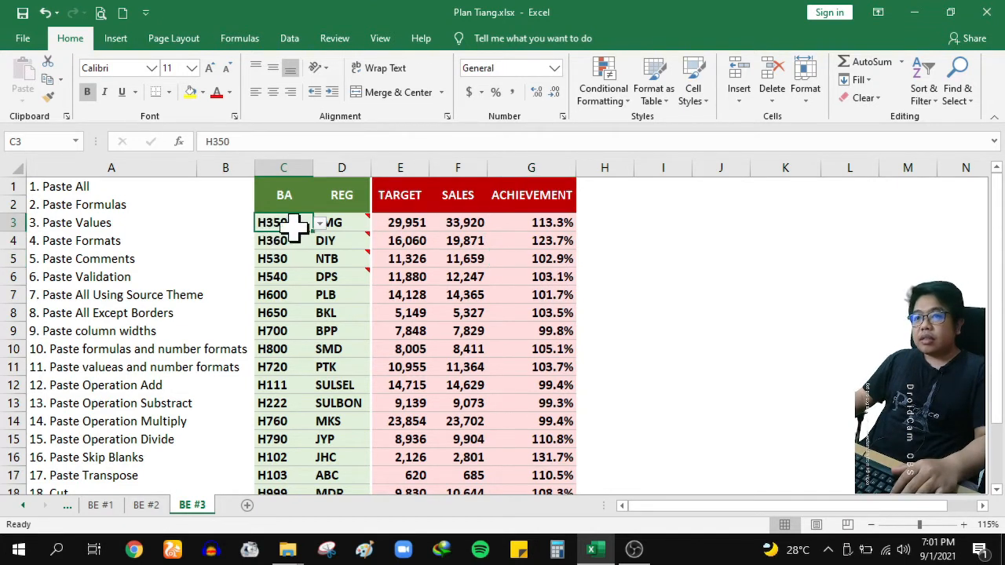
pyautogui.click(286, 240)
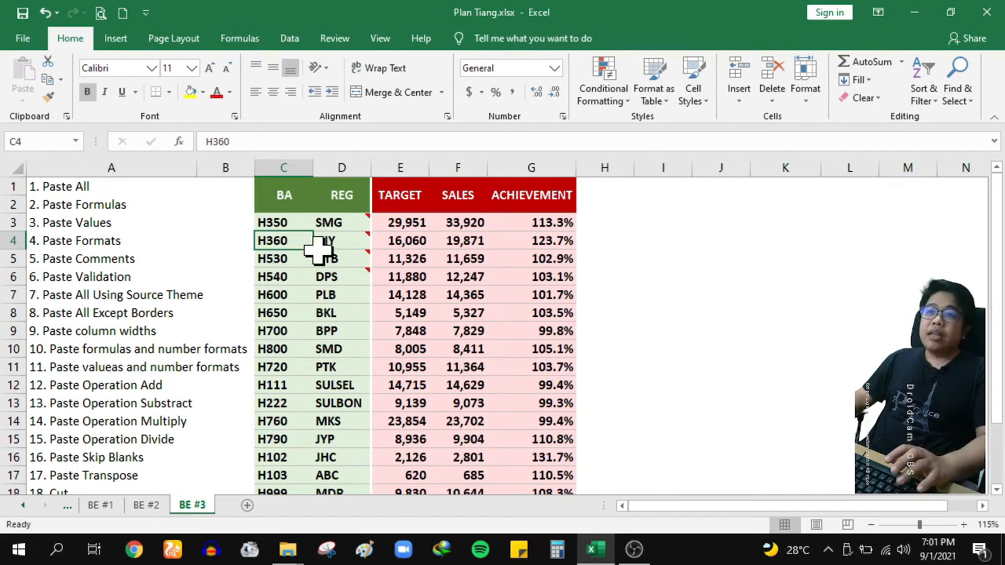
pyautogui.click(328, 244)
pyautogui.moveTo(342, 276)
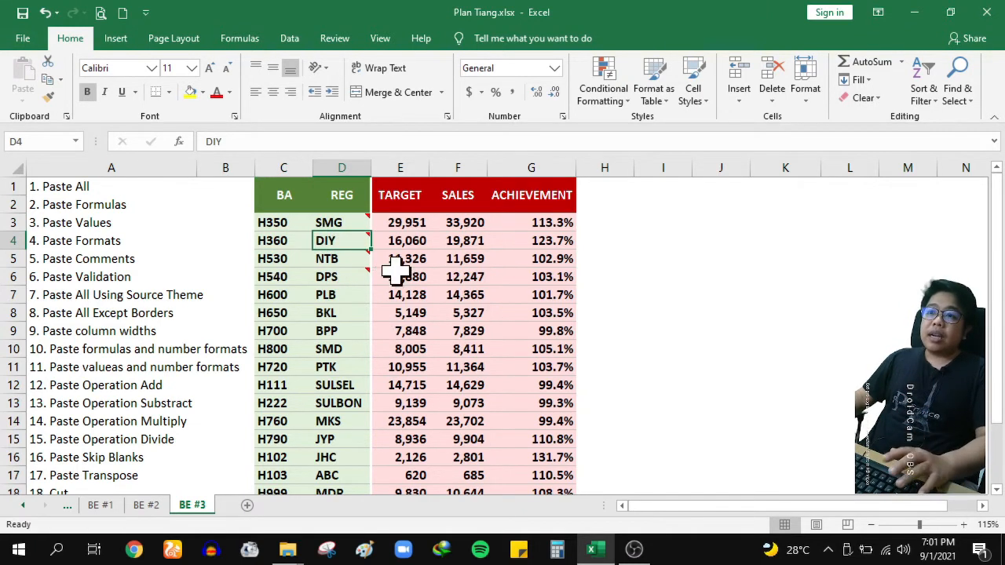
pyautogui.click(414, 243)
pyautogui.click(453, 244)
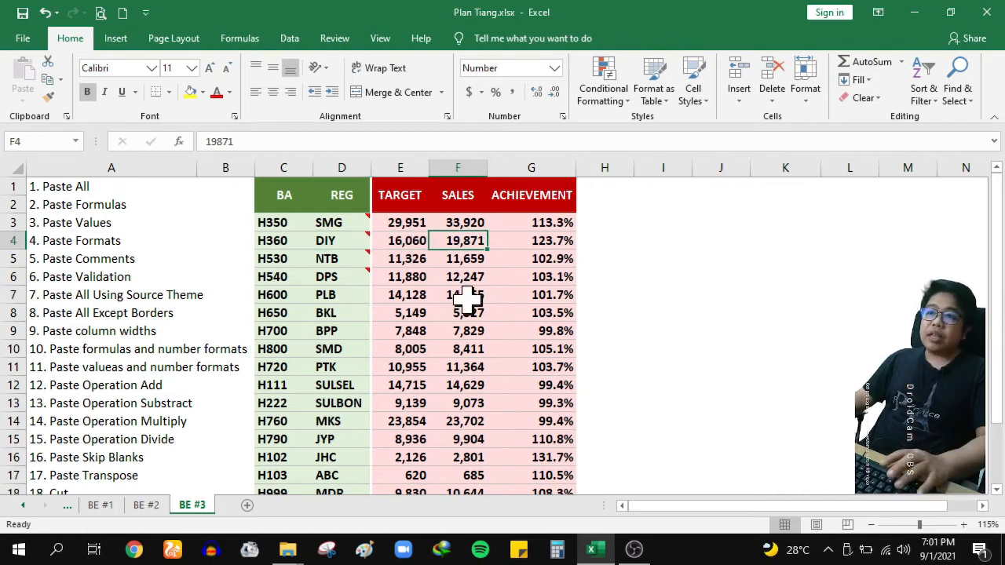
pyautogui.click(538, 241)
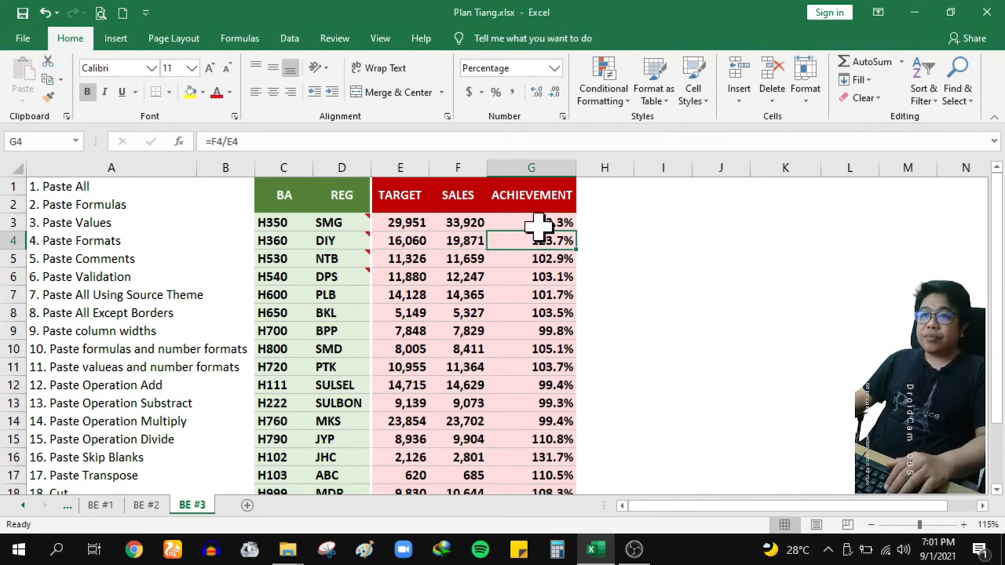
pyautogui.moveTo(539, 223); pyautogui.dragTo(535, 386)
pyautogui.click(541, 222)
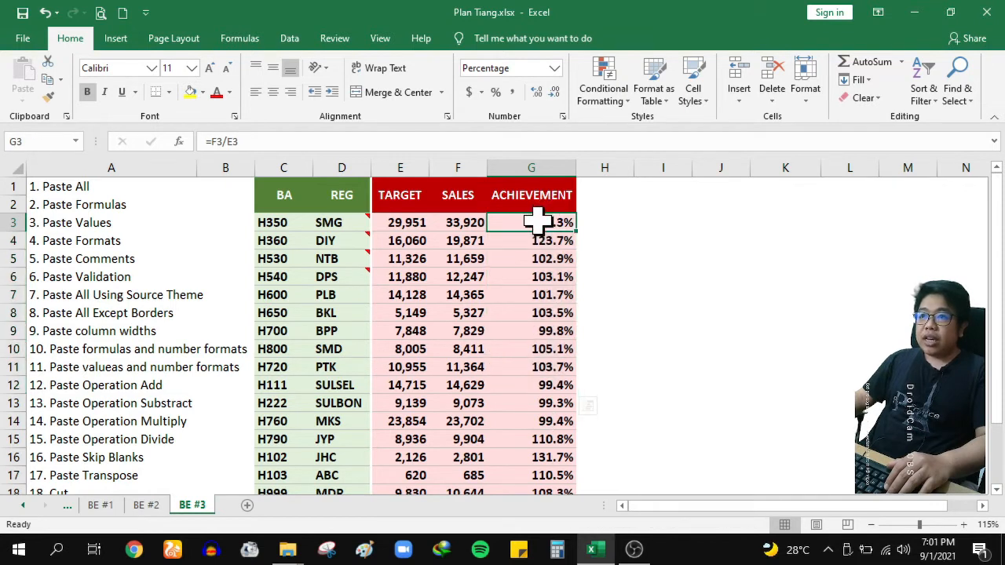
pyautogui.click(448, 222)
pyautogui.click(396, 222)
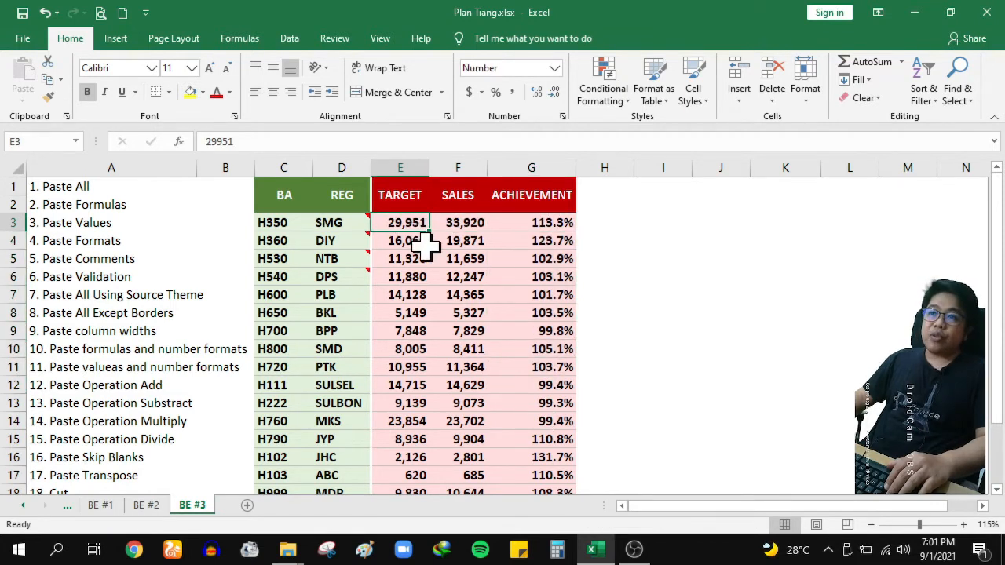
pyautogui.click(544, 223)
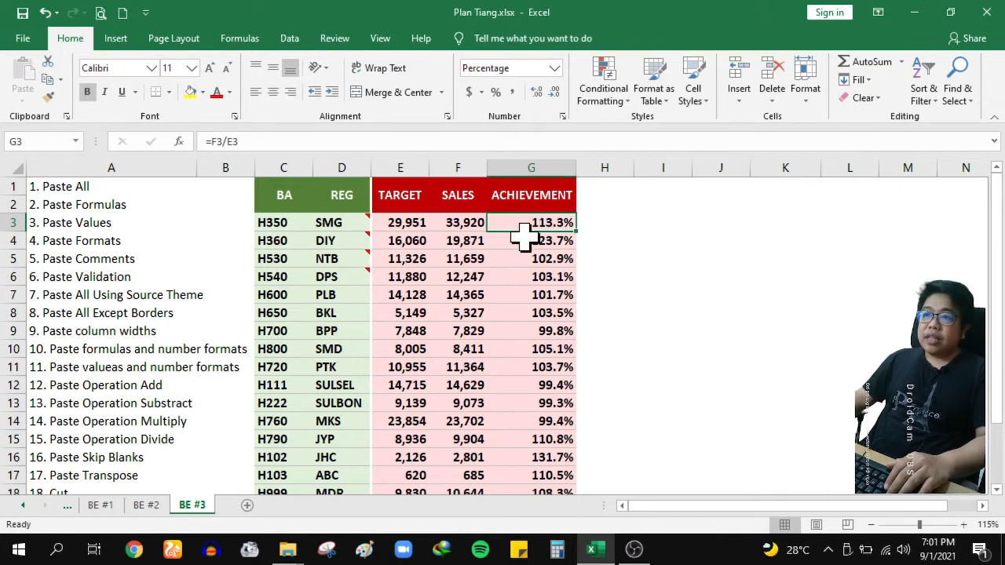
# Step: Examine the SUM formulas and source ranges behind the TARGET and SALES totals in row 19, along with the ACHIEVEMENT column
pyautogui.scroll(-2, 525, 235)
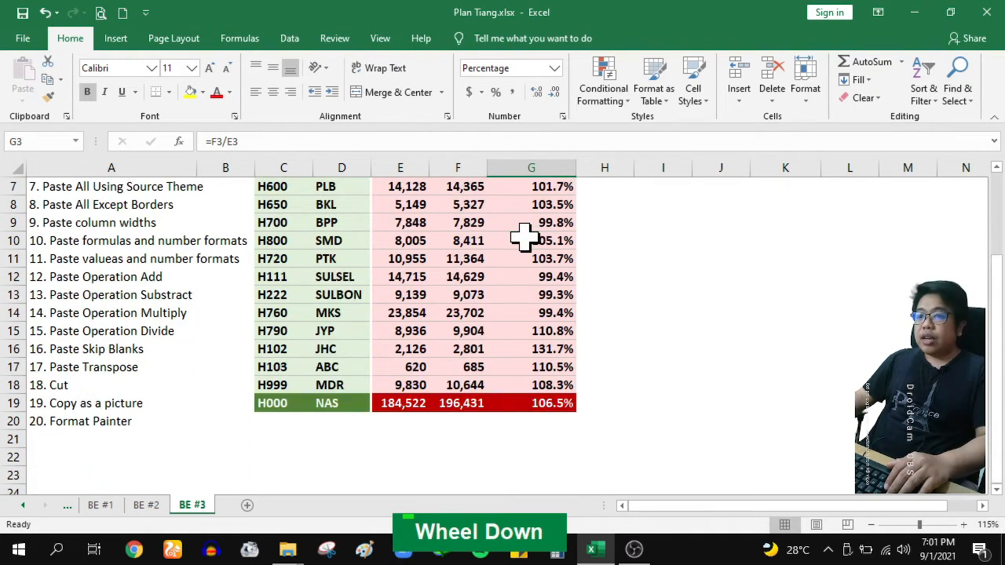
pyautogui.click(403, 404)
pyautogui.click(446, 405)
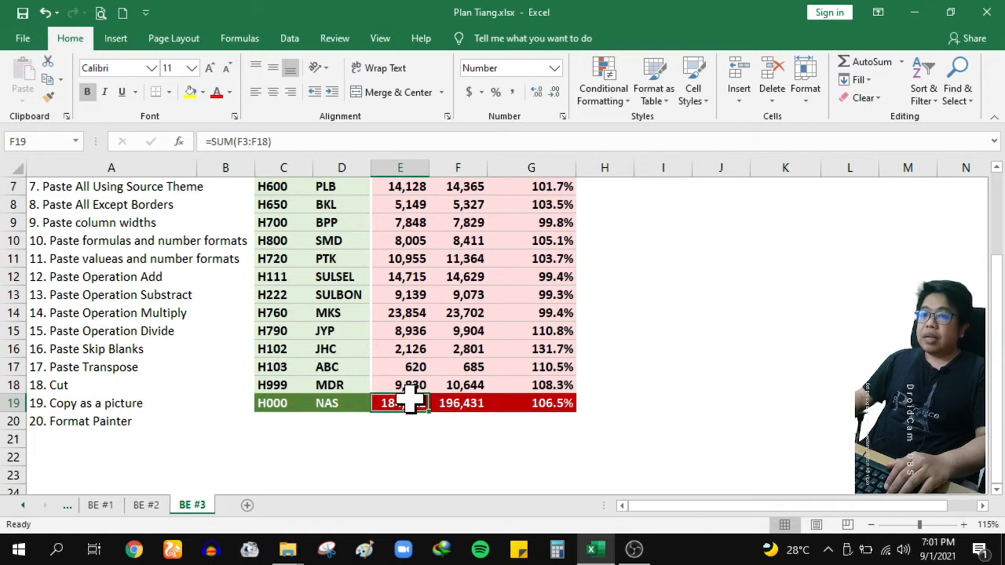
pyautogui.doubleClick(404, 405)
pyautogui.scroll(2, 471, 353)
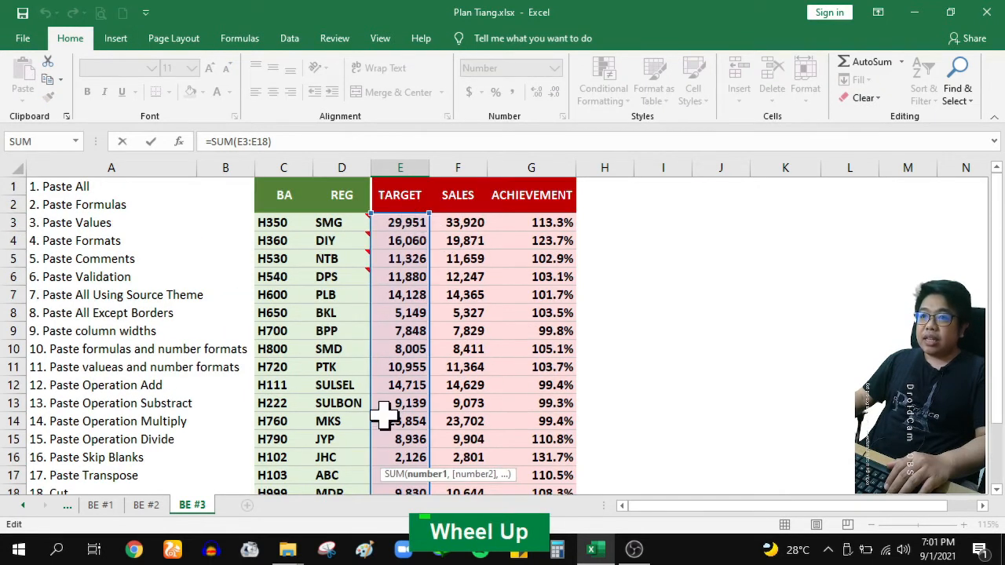
pyautogui.press('Escape')
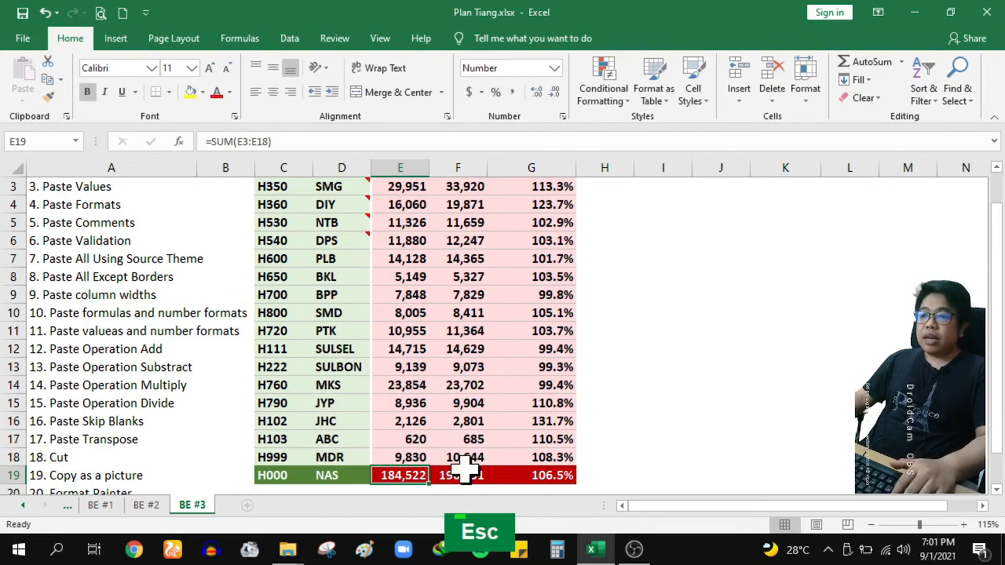
pyautogui.doubleClick(463, 476)
pyautogui.scroll(1, 451, 315)
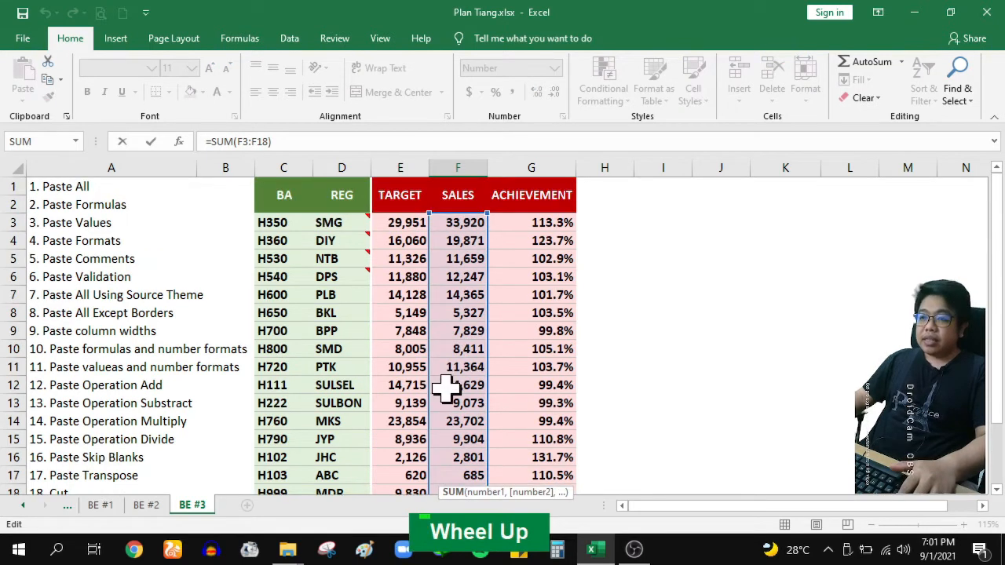
pyautogui.press('Escape')
pyautogui.scroll(1, 590, 343)
pyautogui.moveTo(518, 222); pyautogui.dragTo(520, 458)
pyautogui.scroll(-2, 472, 424)
pyautogui.moveTo(392, 403); pyautogui.dragTo(532, 412)
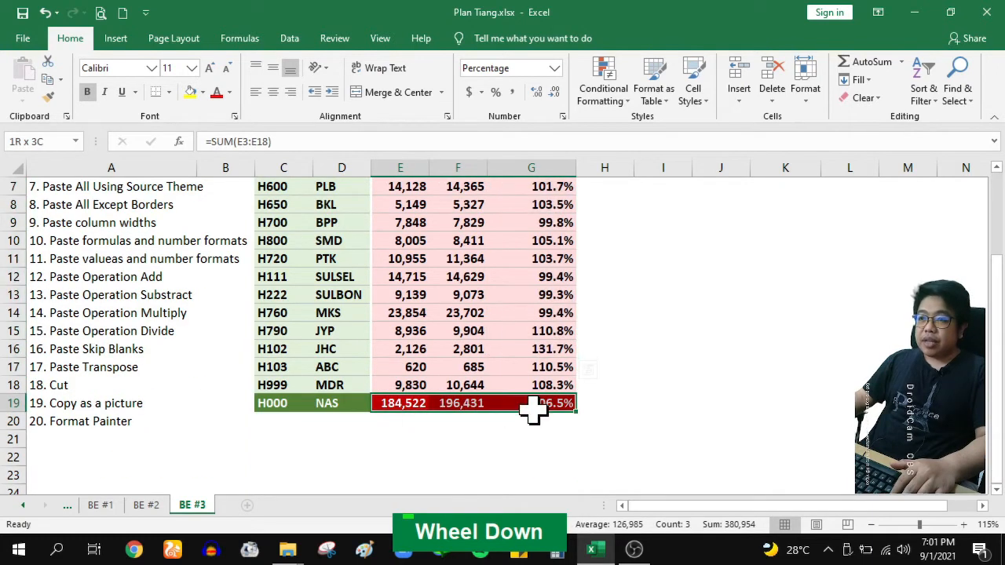
pyautogui.scroll(2, 455, 351)
pyautogui.click(457, 306)
pyautogui.moveTo(338, 222)
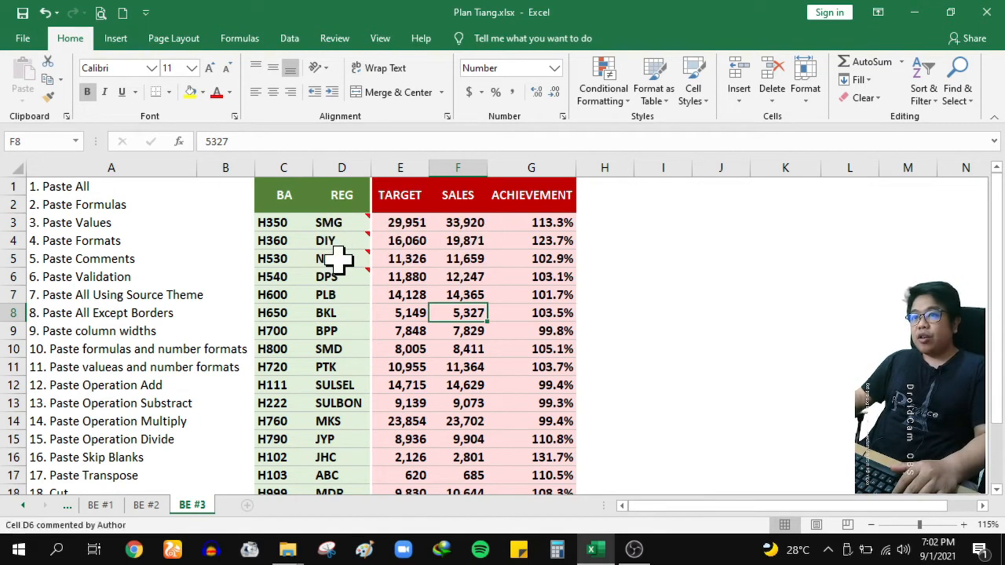
# Step: Test the validation list in C3 by choosing BA code H360 and switching it back to H350
pyautogui.moveTo(358, 253)
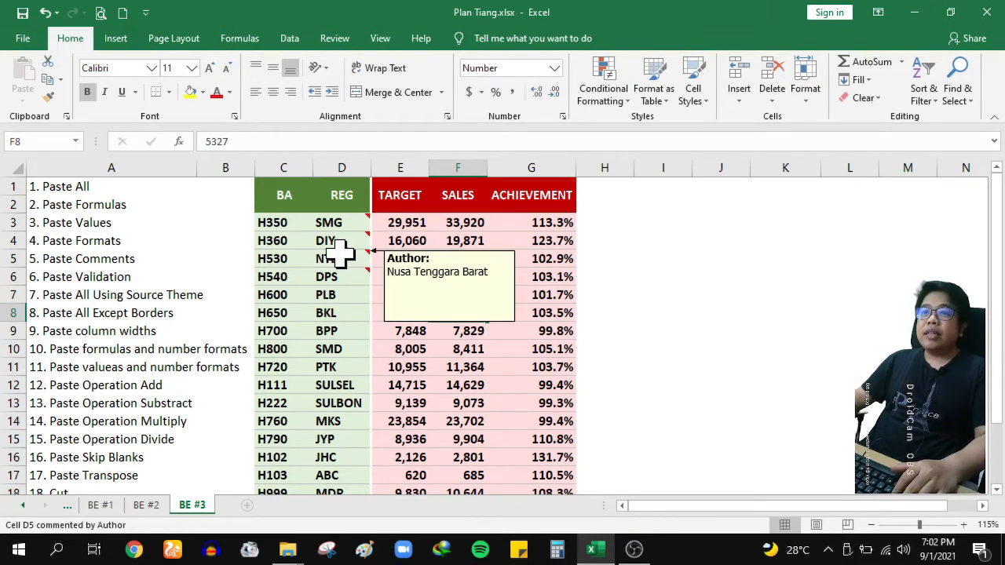
pyautogui.click(275, 224)
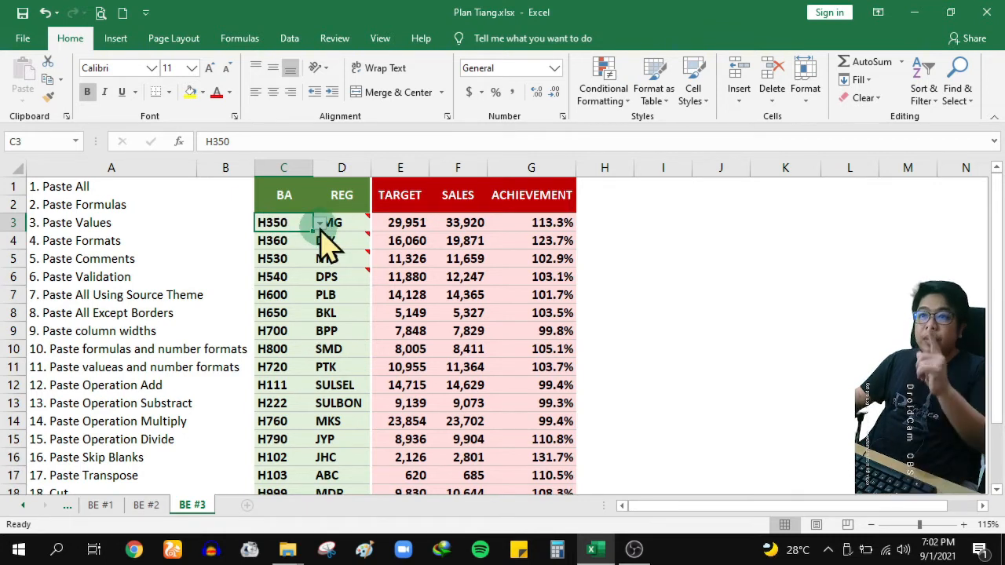
pyautogui.click(320, 223)
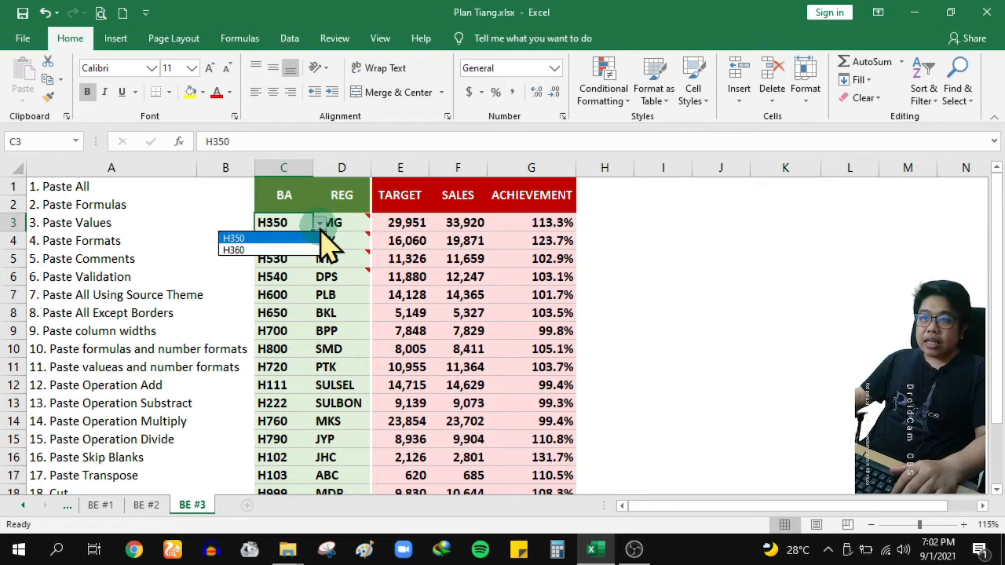
pyautogui.click(271, 250)
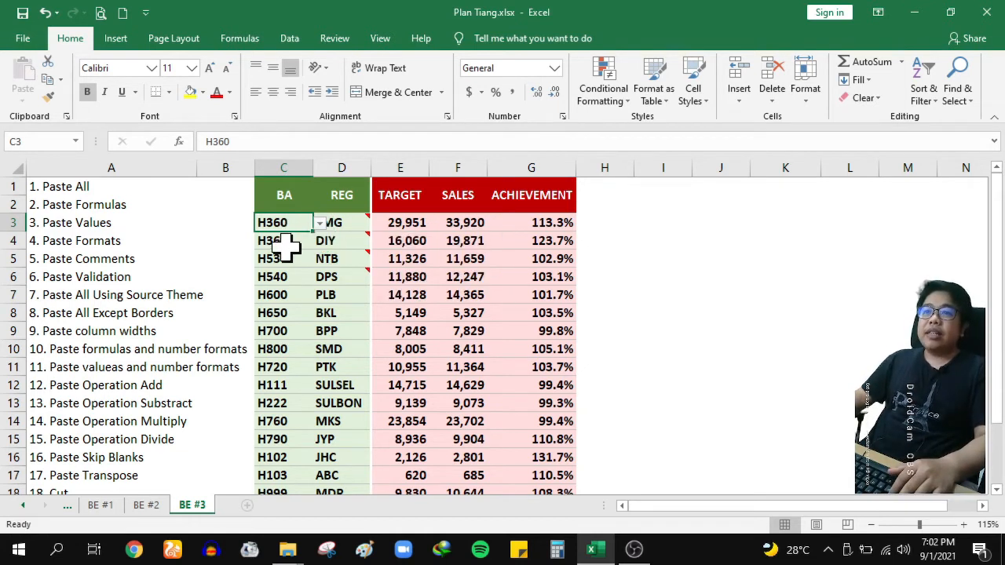
pyautogui.click(319, 224)
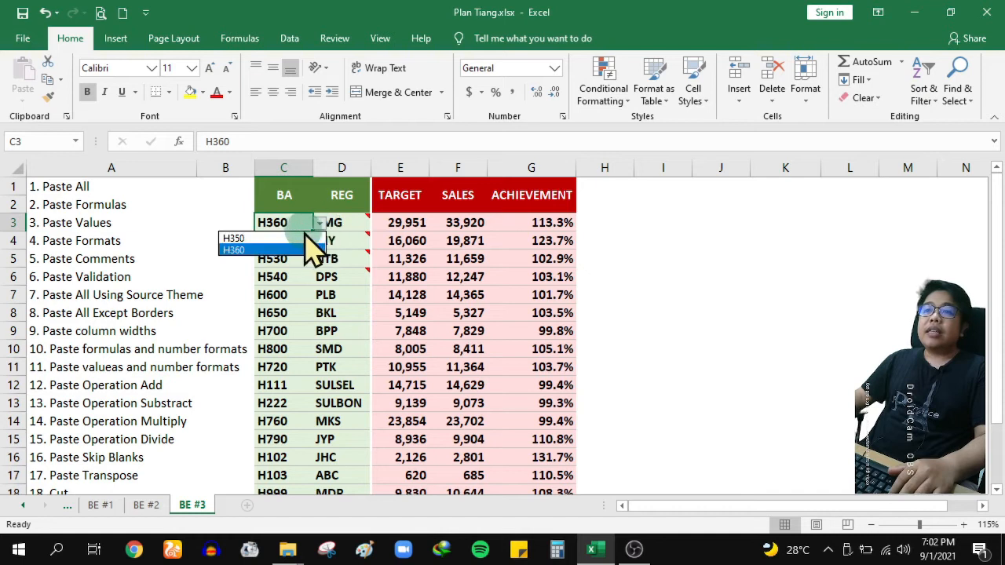
pyautogui.click(298, 239)
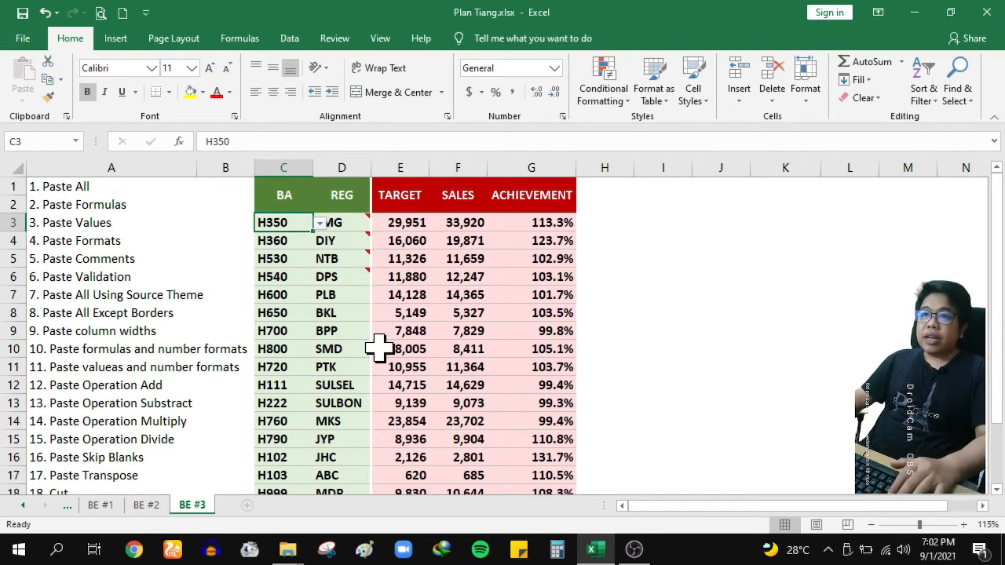
# Step: Examine the REG, TARGET and SALES cells, the ACHIEVEMENT formulas in column G, and the totals row
pyautogui.click(351, 312)
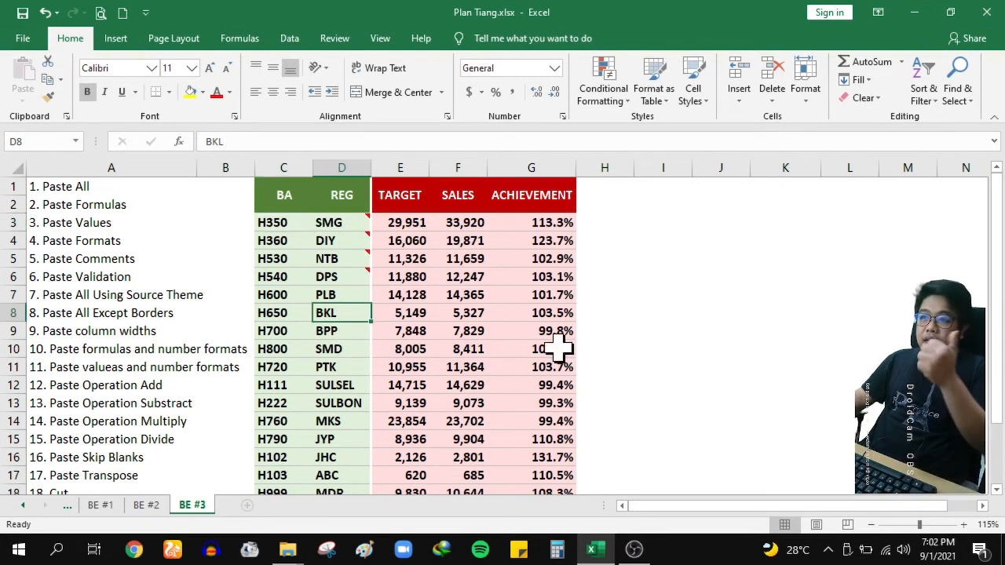
pyautogui.click(410, 276)
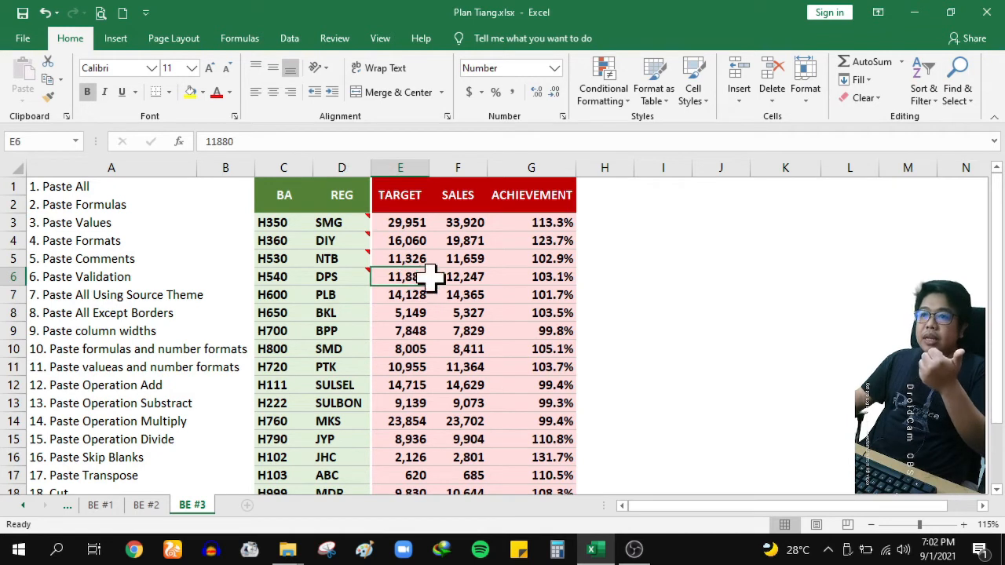
pyautogui.click(542, 274)
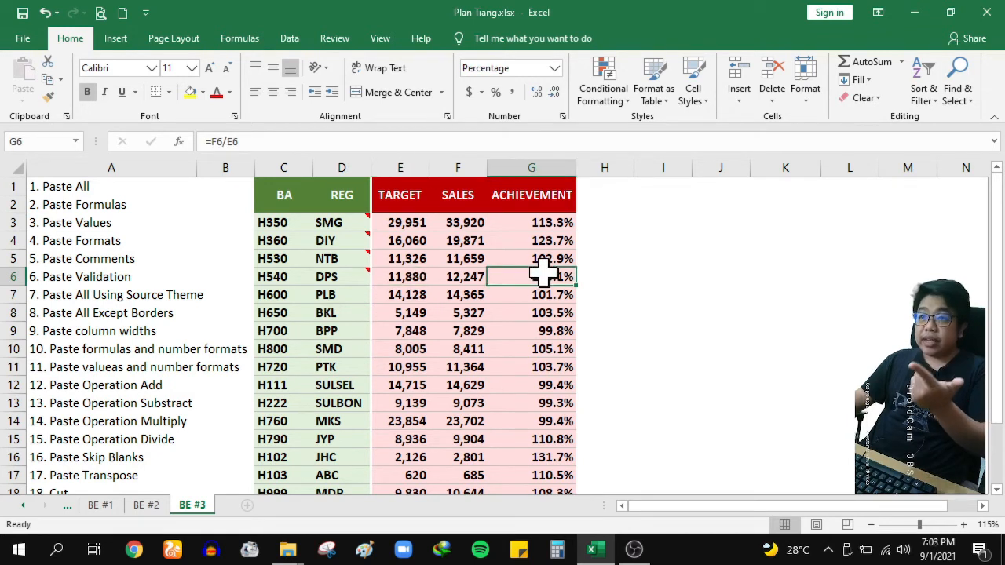
pyautogui.moveTo(542, 222); pyautogui.dragTo(545, 464)
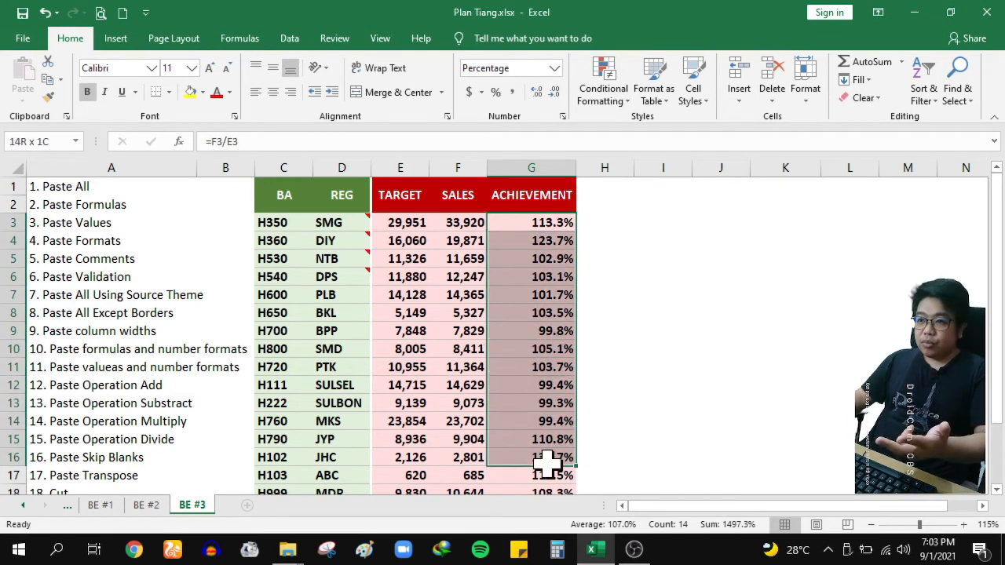
pyautogui.scroll(-2, 471, 432)
pyautogui.click(469, 420)
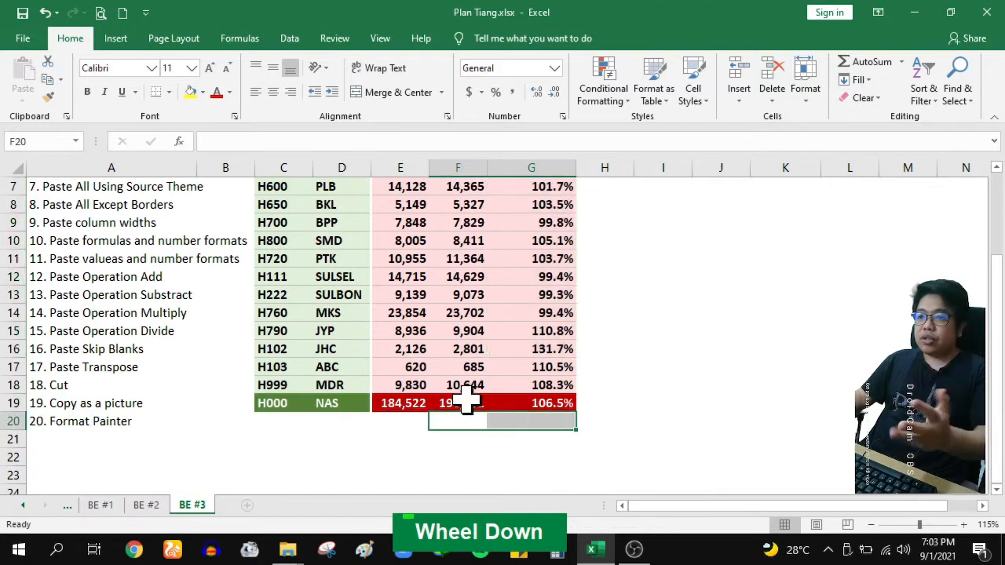
pyautogui.scroll(2, 469, 385)
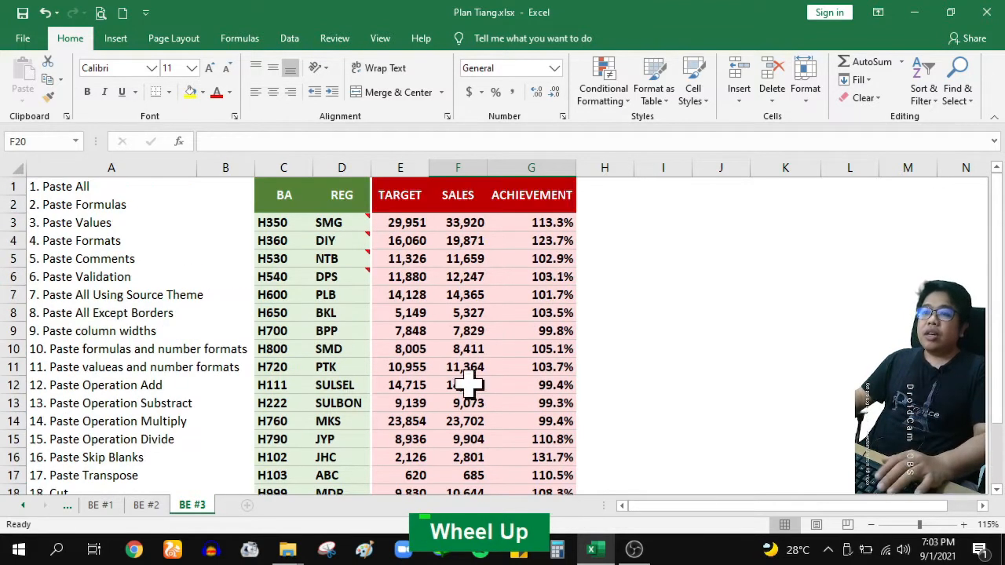
pyautogui.click(298, 310)
pyautogui.click(465, 295)
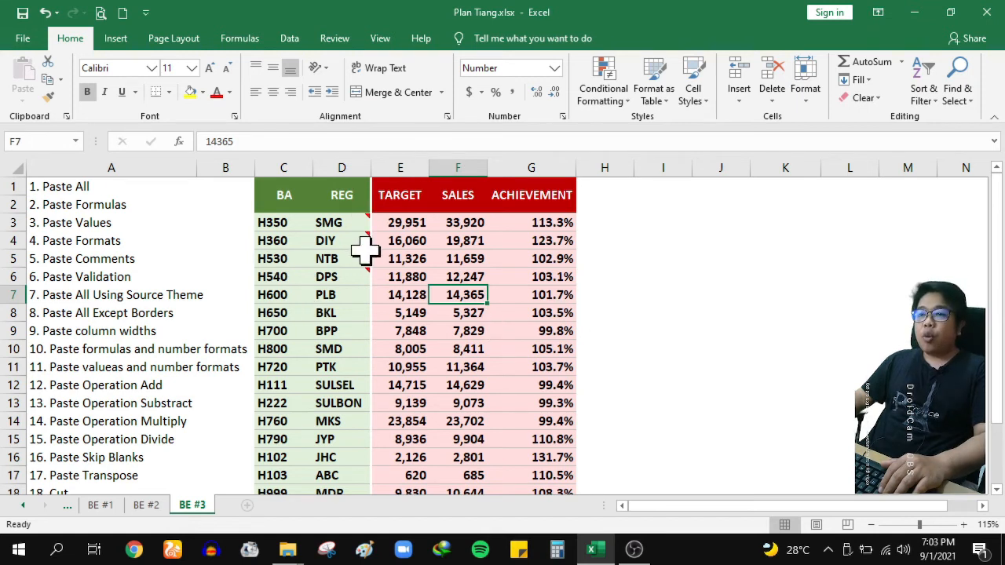
# Step: Inspect the merged and centered header cells for BA, REG and TARGET above the sales table
pyautogui.click(277, 223)
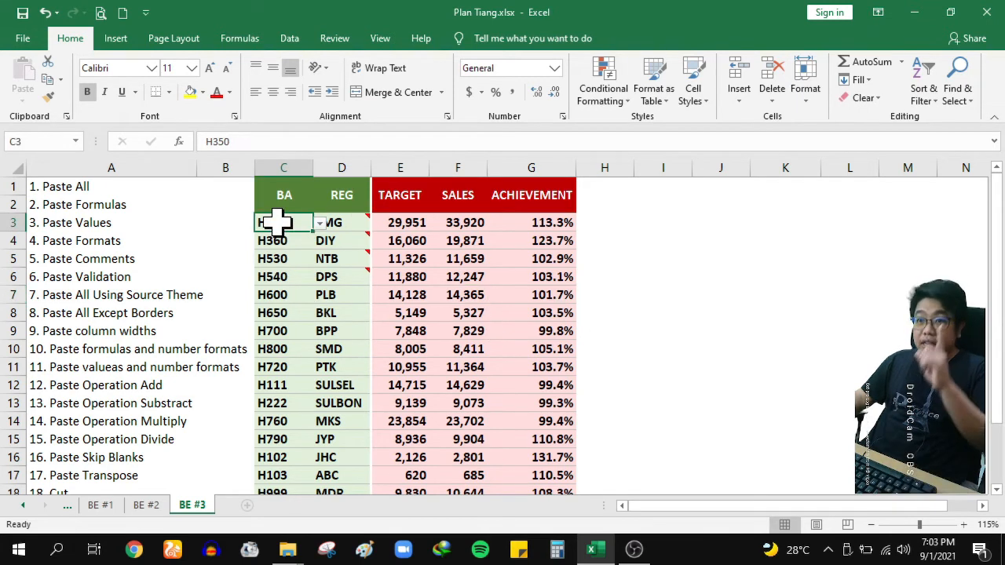
pyautogui.click(289, 196)
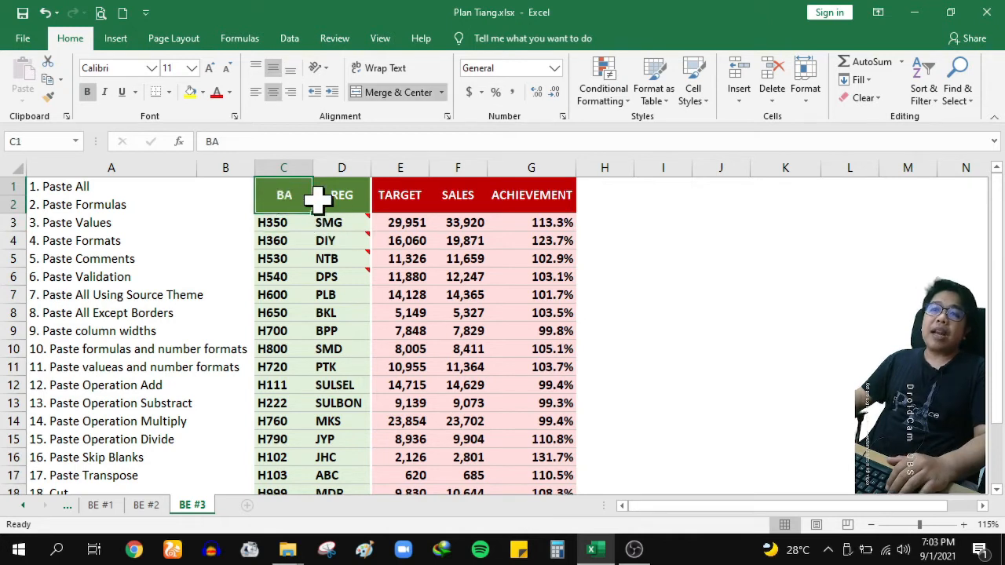
pyautogui.click(322, 197)
pyautogui.click(424, 197)
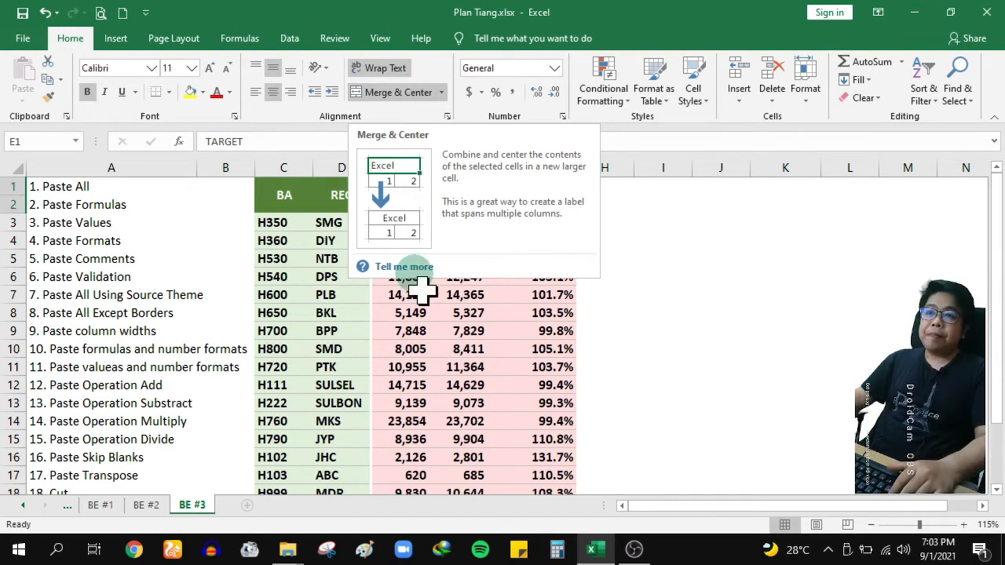
pyautogui.click(439, 329)
pyautogui.click(274, 189)
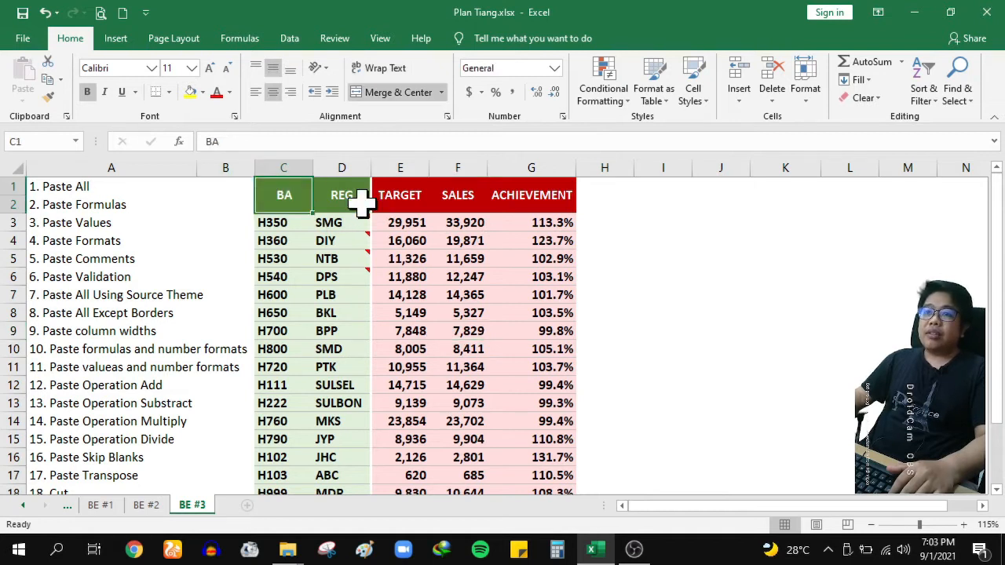
pyautogui.click(358, 197)
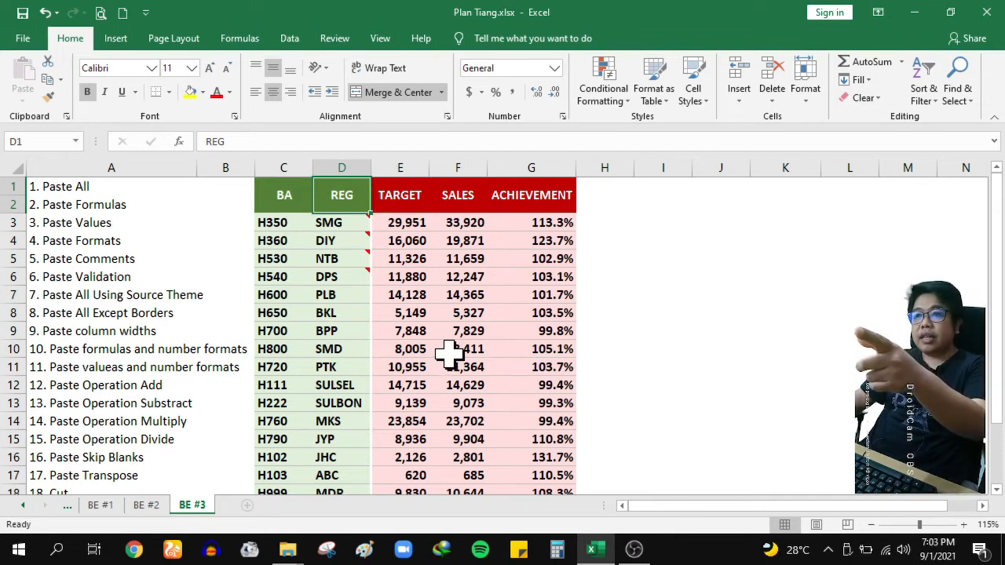
pyautogui.click(422, 311)
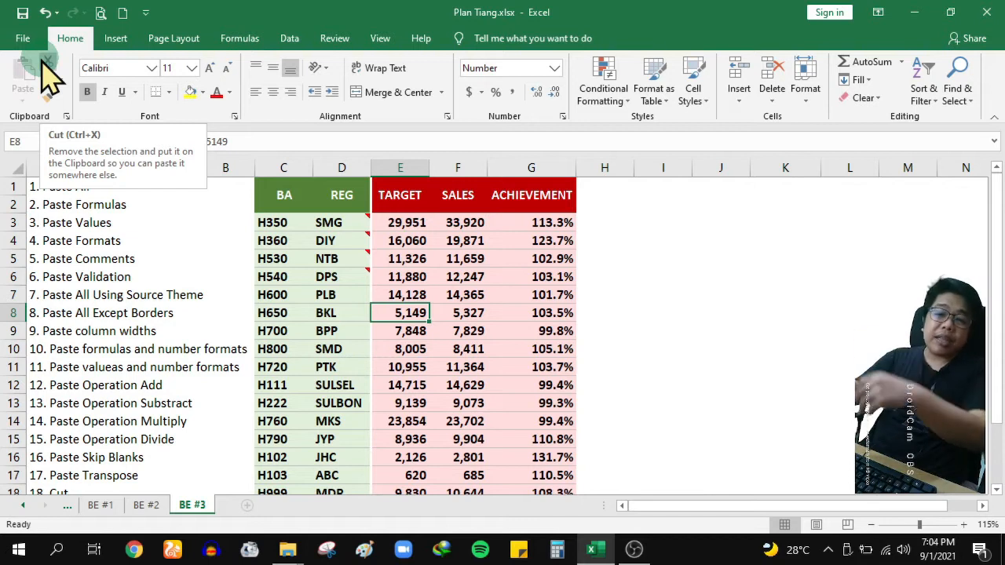
# Step: Move the header block C1:G2 to I1 with cut and paste, and undo the move
pyautogui.click(325, 258)
pyautogui.moveTo(276, 193); pyautogui.dragTo(540, 204)
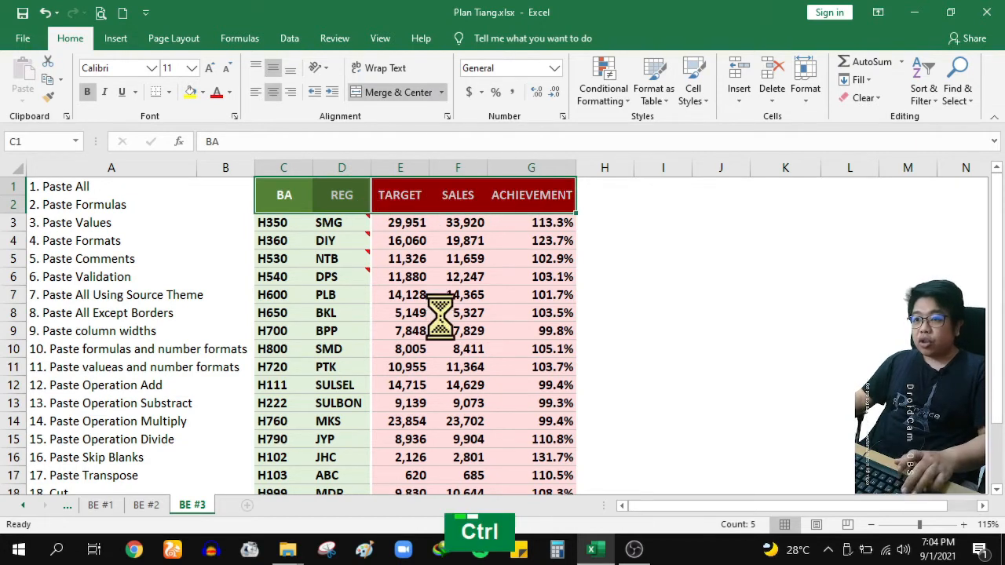
pyautogui.hotkey('ctrl', 'c')
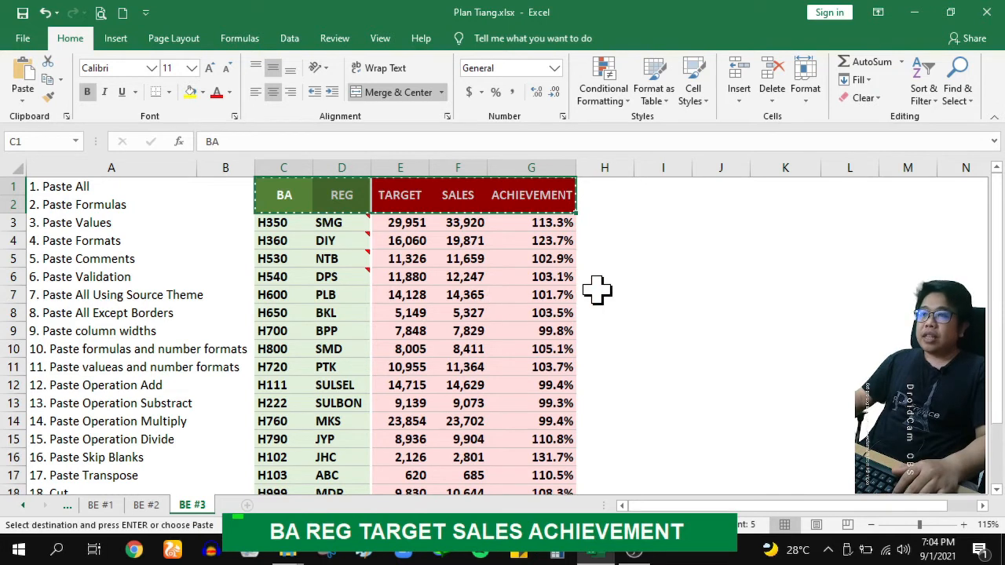
pyautogui.click(665, 191)
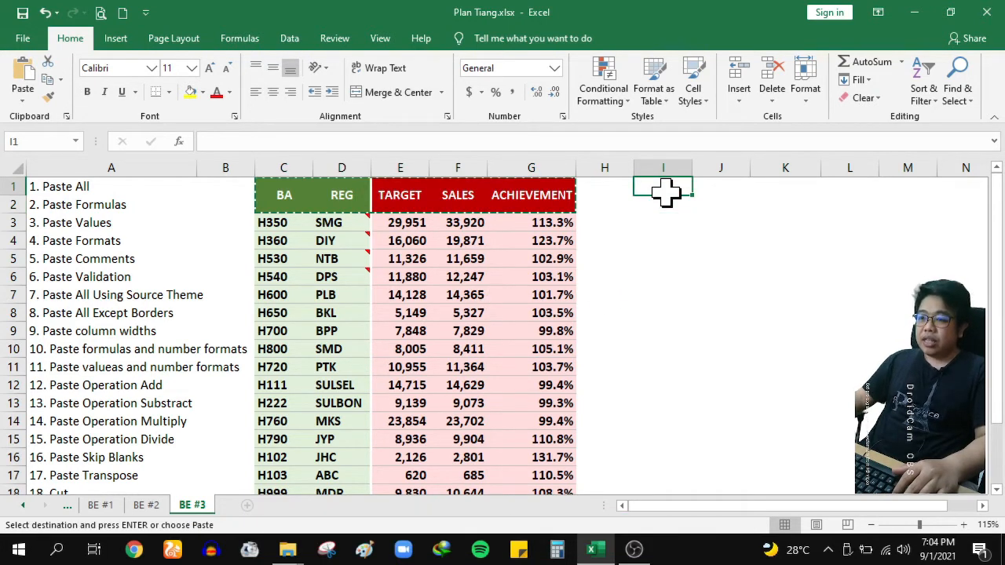
pyautogui.hotkey('ctrl', 'v')
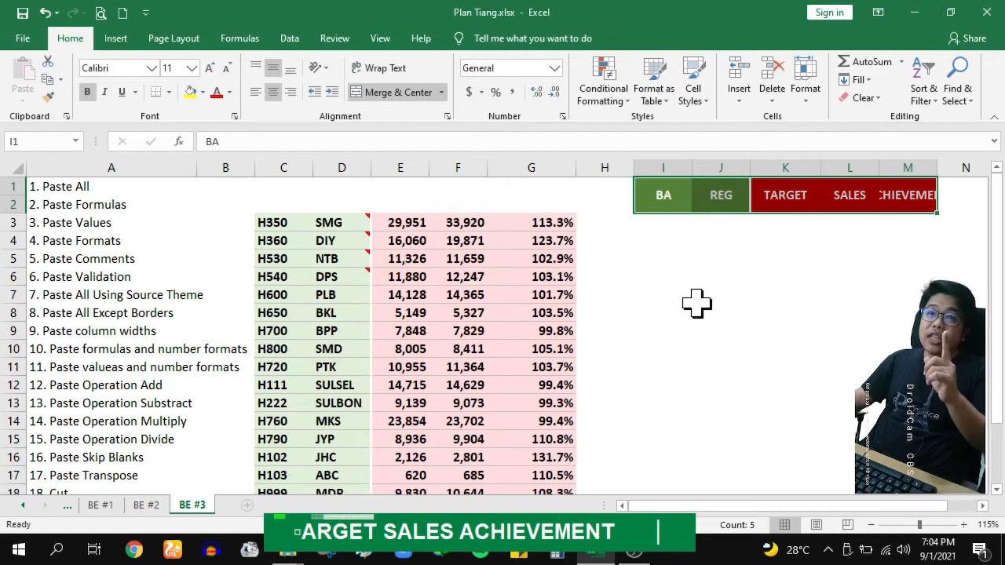
pyautogui.hotkey('ctrl', 'z')
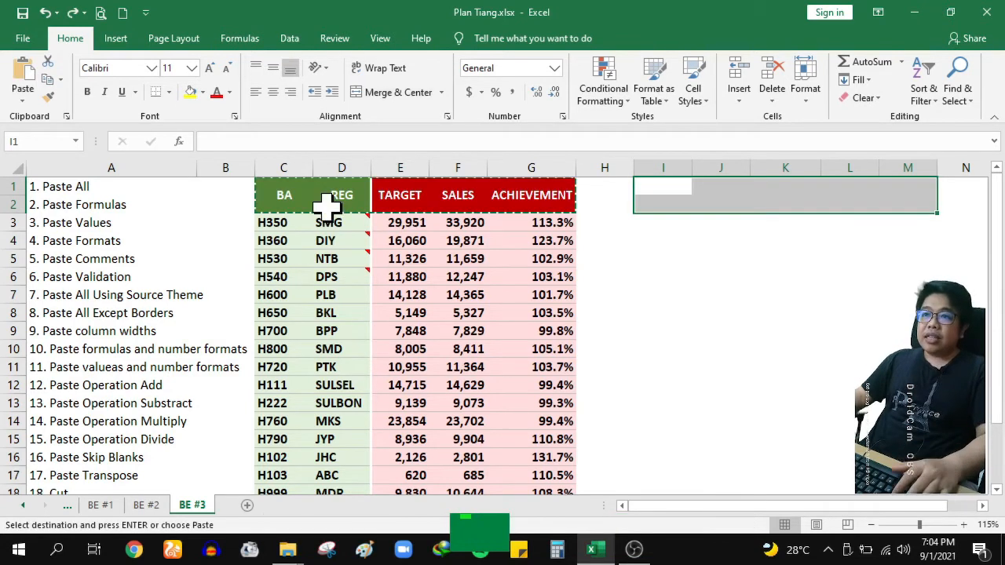
pyautogui.press('Escape')
# Step: Repeat the cut and paste of the BA to ACHIEVEMENT headers into I1, and restore them to C1:G2
pyautogui.moveTo(271, 191); pyautogui.dragTo(497, 196)
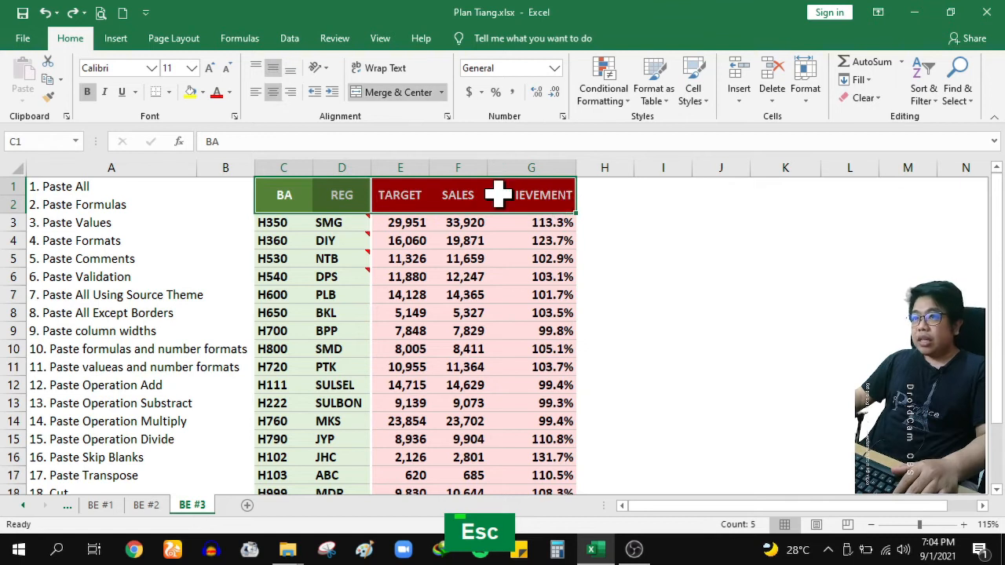
pyautogui.click(49, 64)
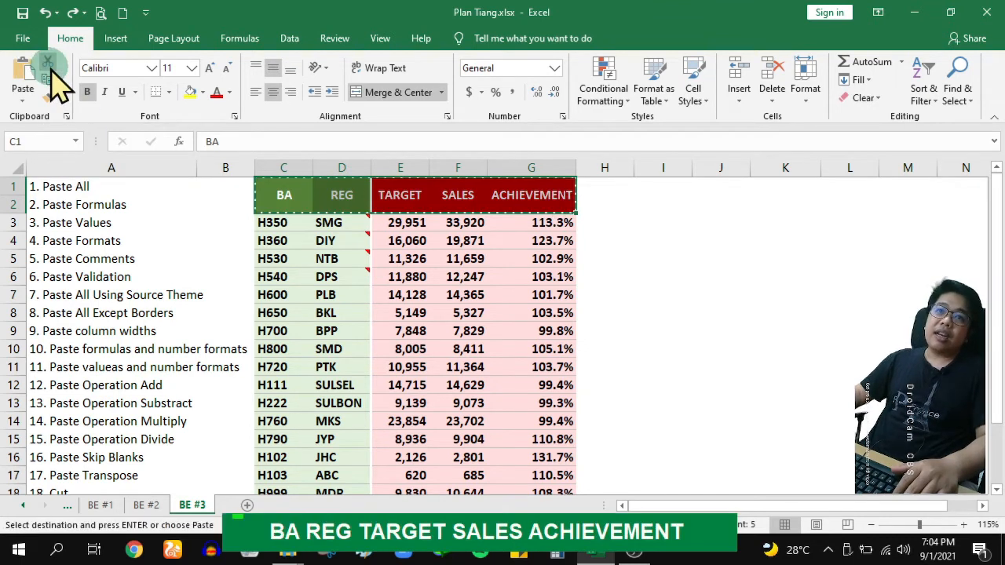
pyautogui.click(651, 187)
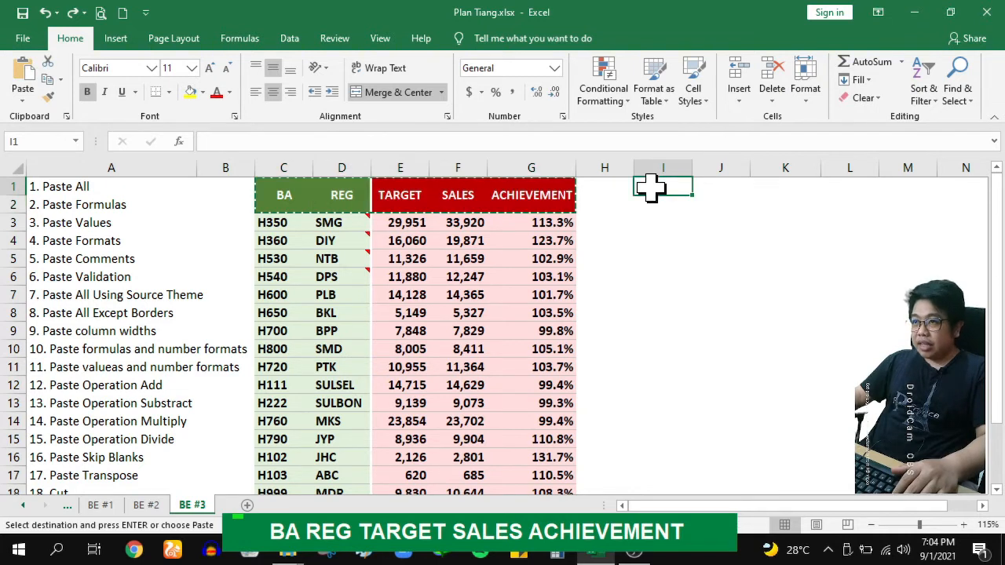
pyautogui.click(23, 80)
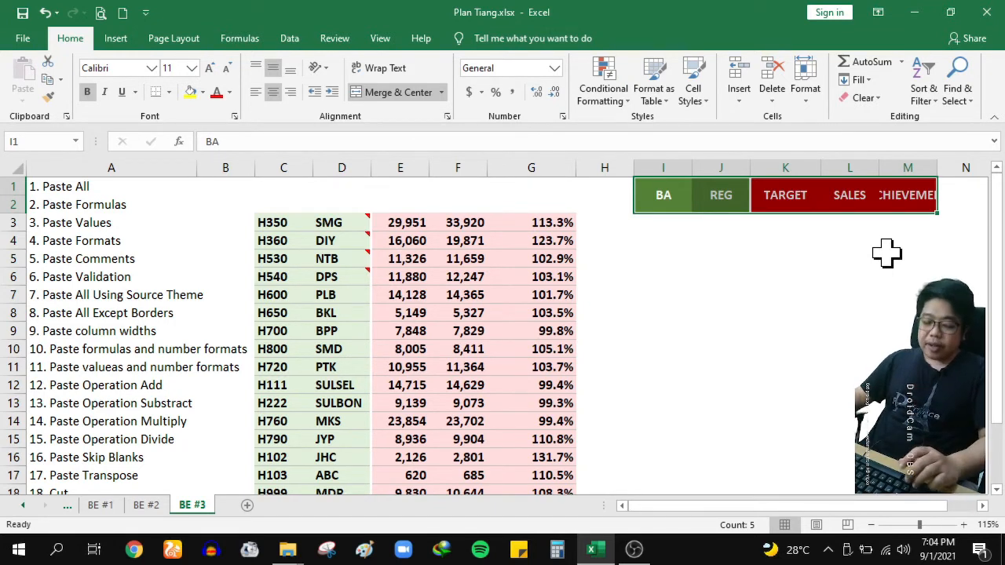
pyautogui.hotkey('ctrl', 'z')
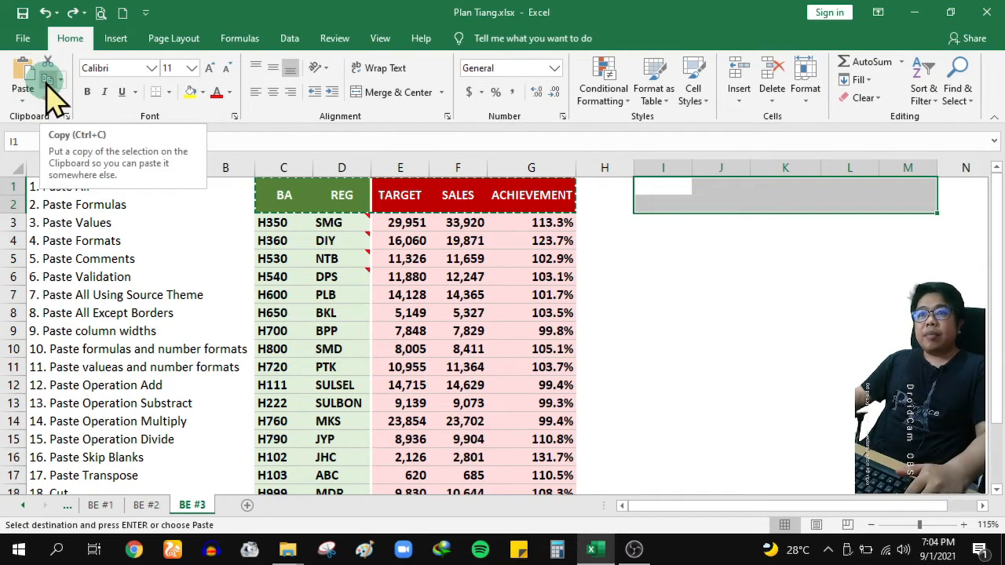
pyautogui.press('Escape')
# Step: Copy the header block C1:G2 and paste it at I1, keeping the original headers in place
pyautogui.moveTo(307, 205); pyautogui.dragTo(550, 204)
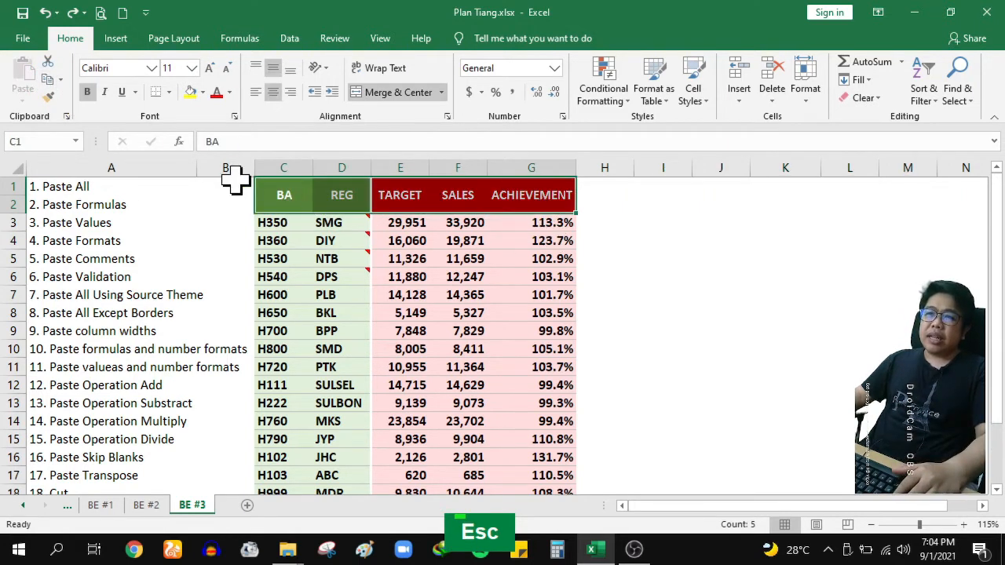
pyautogui.click(50, 80)
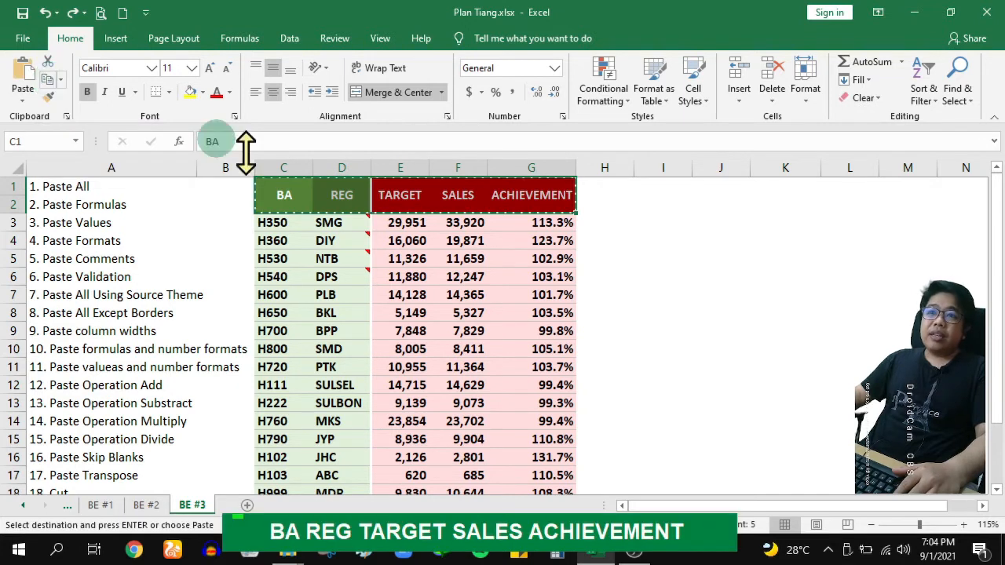
pyautogui.click(658, 192)
pyautogui.hotkey('ctrl', 'v')
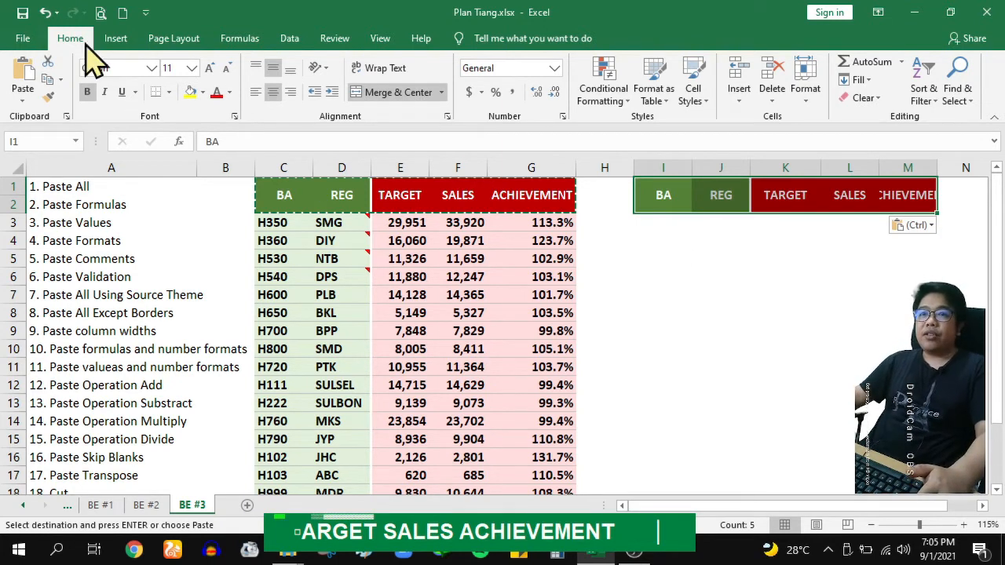
pyautogui.click(59, 78)
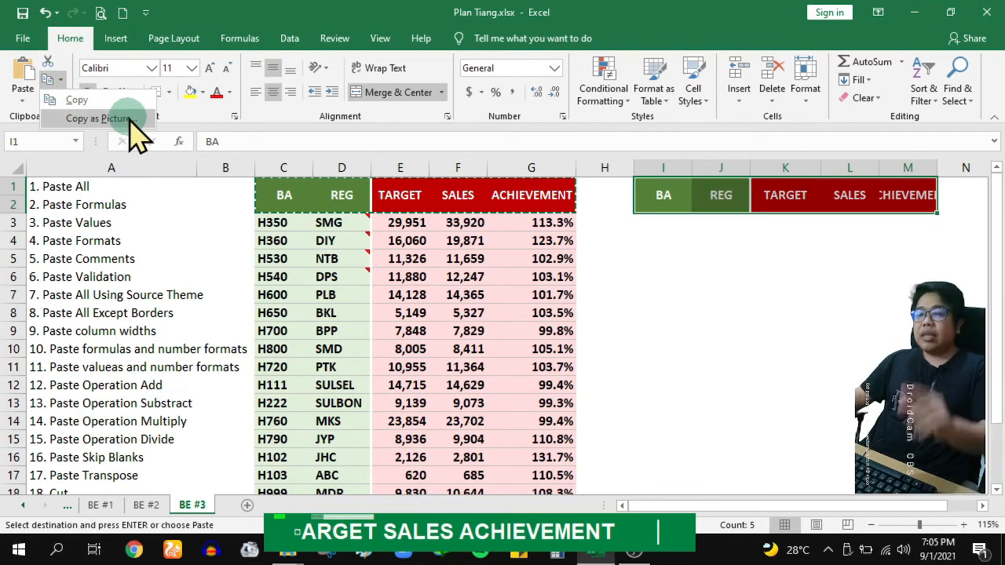
pyautogui.press('Escape')
pyautogui.press('Escape')
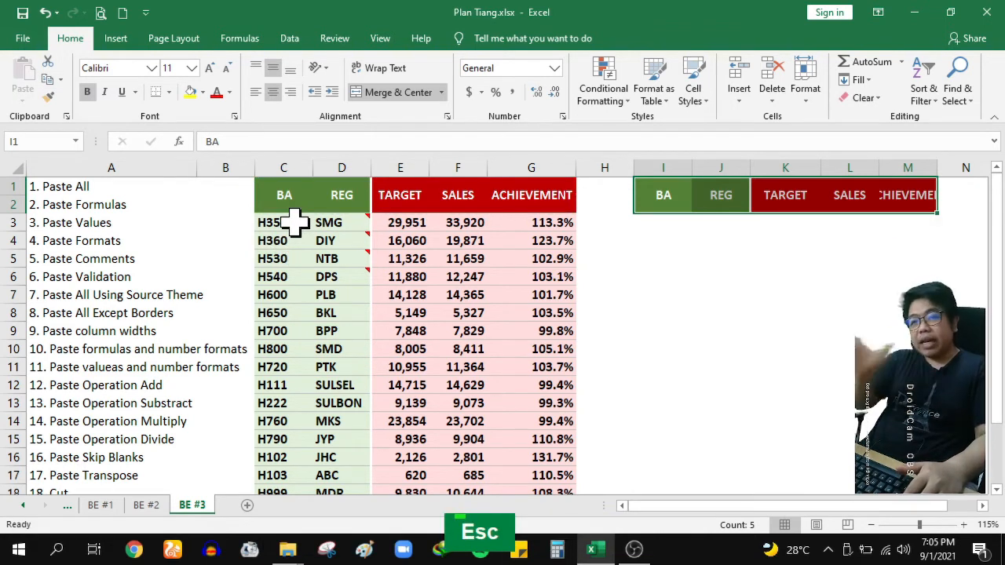
# Step: Inspect the pasted BA, REG, TARGET and ACHIEVEMENT header cells in row 1 beside the table
pyautogui.click(665, 197)
pyautogui.click(725, 195)
pyautogui.click(804, 193)
pyautogui.click(890, 193)
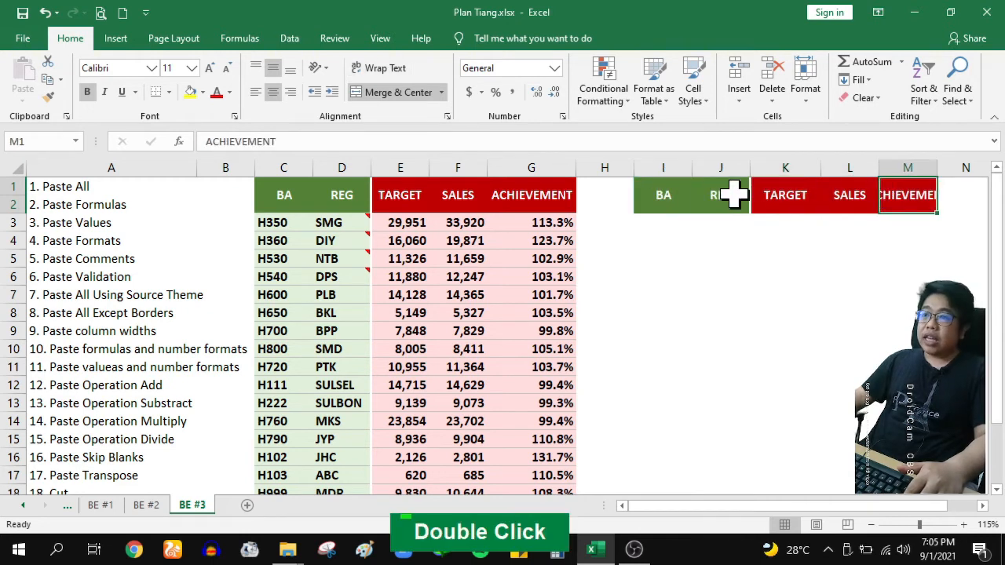
# Step: Overwrite the pasted BA and REG headers in I1 and J1 with filler text, and undo both entries
pyautogui.click(668, 195)
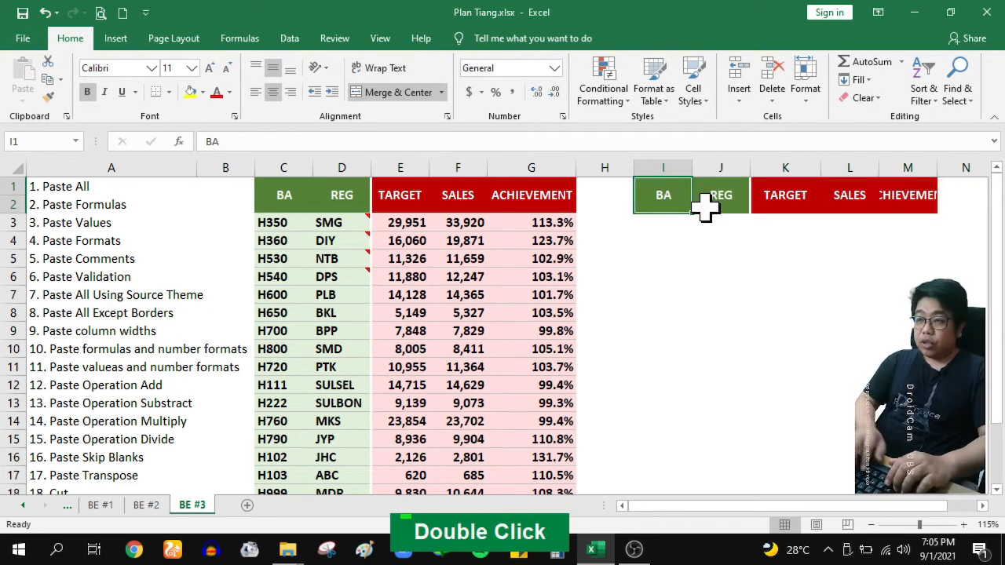
pyautogui.write('ahsdkasd')
pyautogui.press('Tab')
pyautogui.write('asjdlajdlaj')
pyautogui.press('Tab')
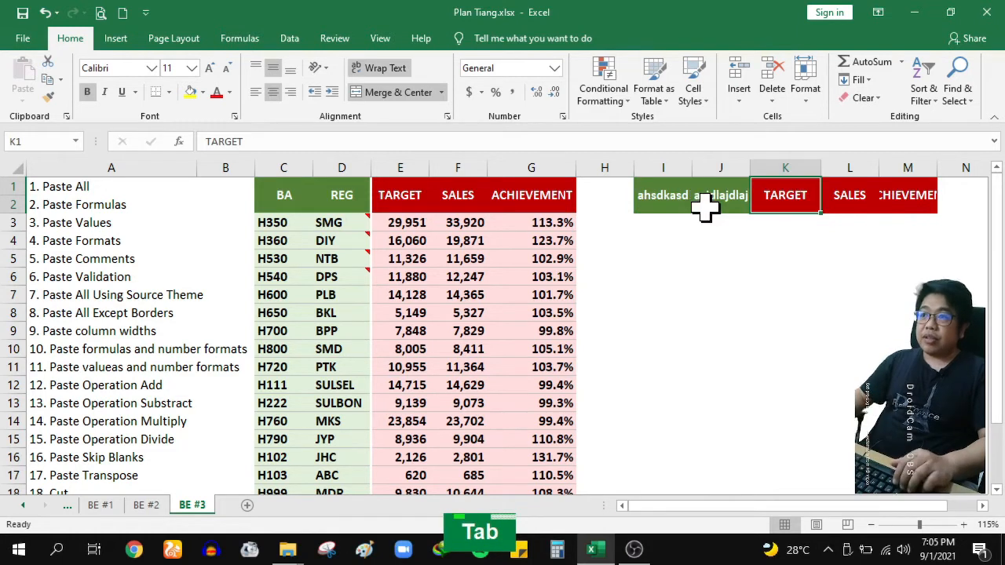
pyautogui.hotkey('ctrl', 'z')
pyautogui.hotkey('ctrl', 'z')
pyautogui.click(645, 240)
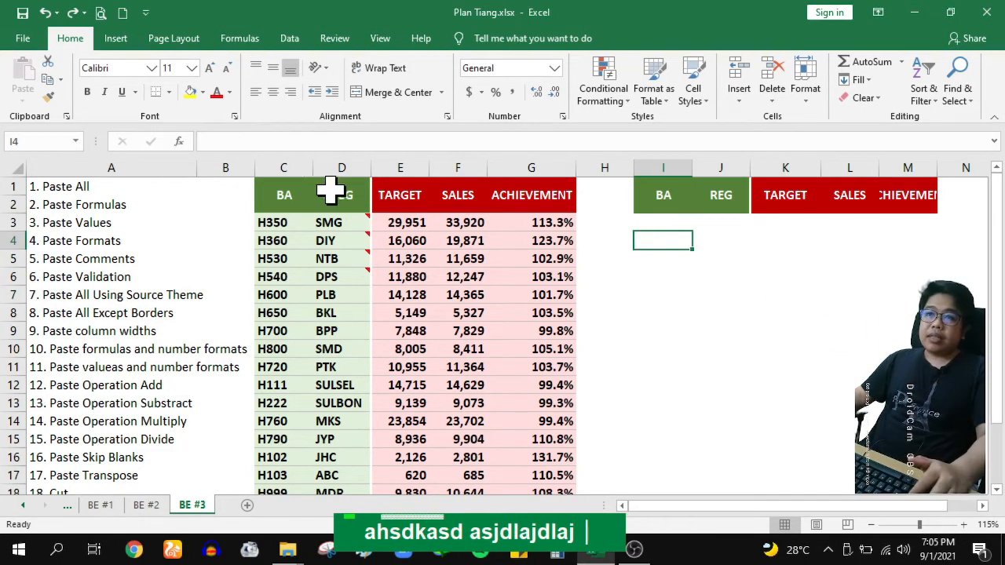
# Step: Copy the header block C1:G2 as a picture as shown on screen, paste it at I4, and move it over the table around rows 7 and 8
pyautogui.moveTo(276, 196); pyautogui.dragTo(542, 200)
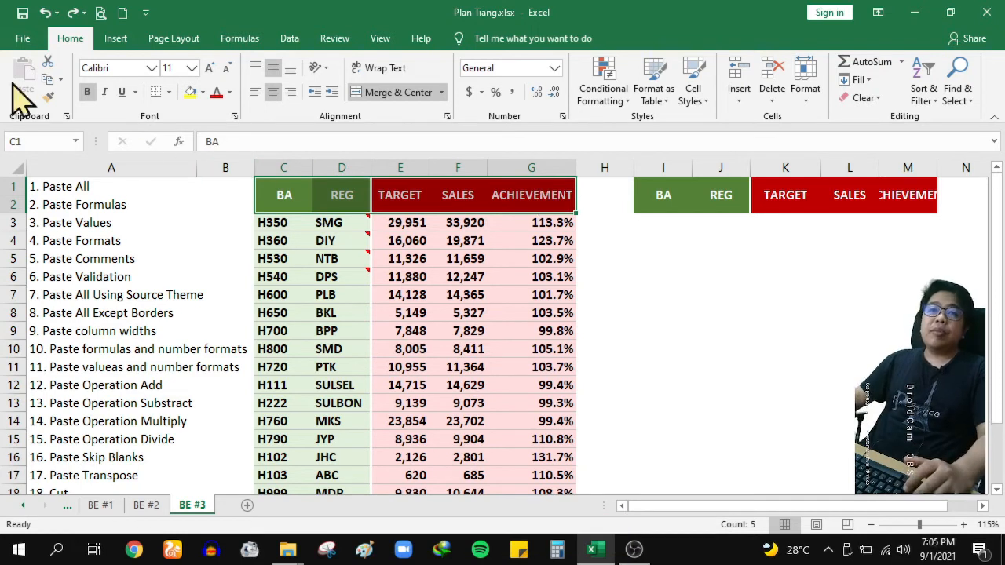
pyautogui.click(61, 79)
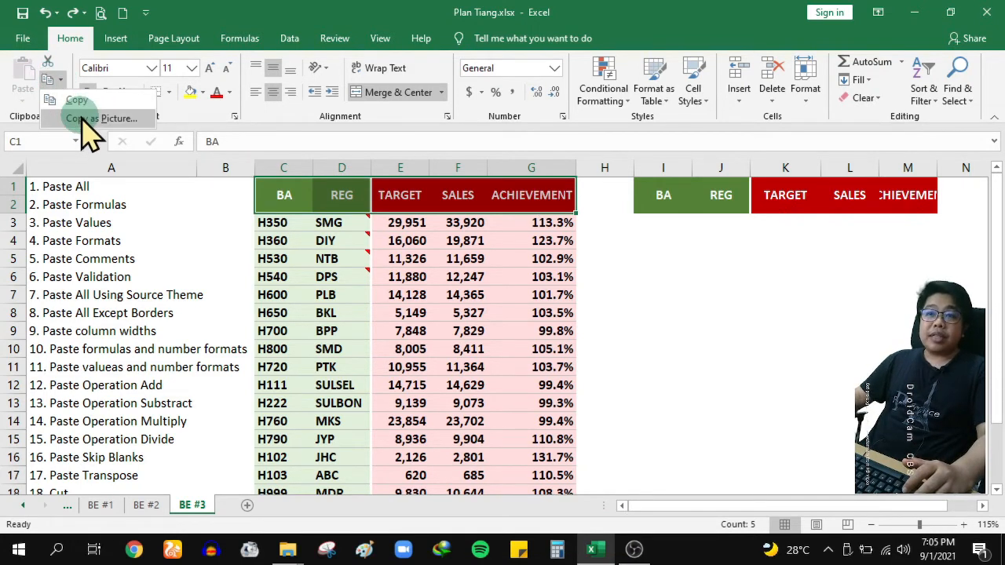
pyautogui.click(85, 119)
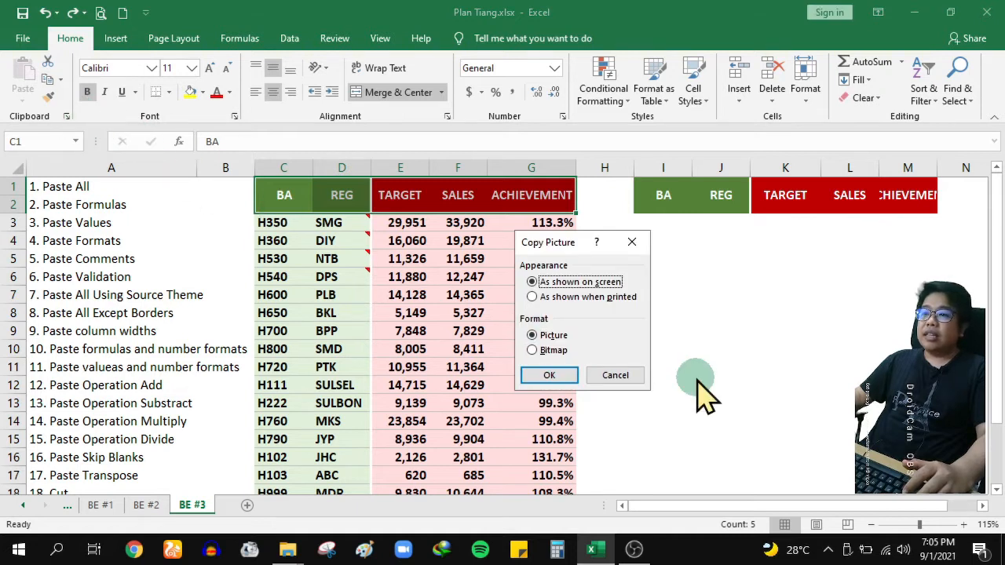
pyautogui.click(550, 376)
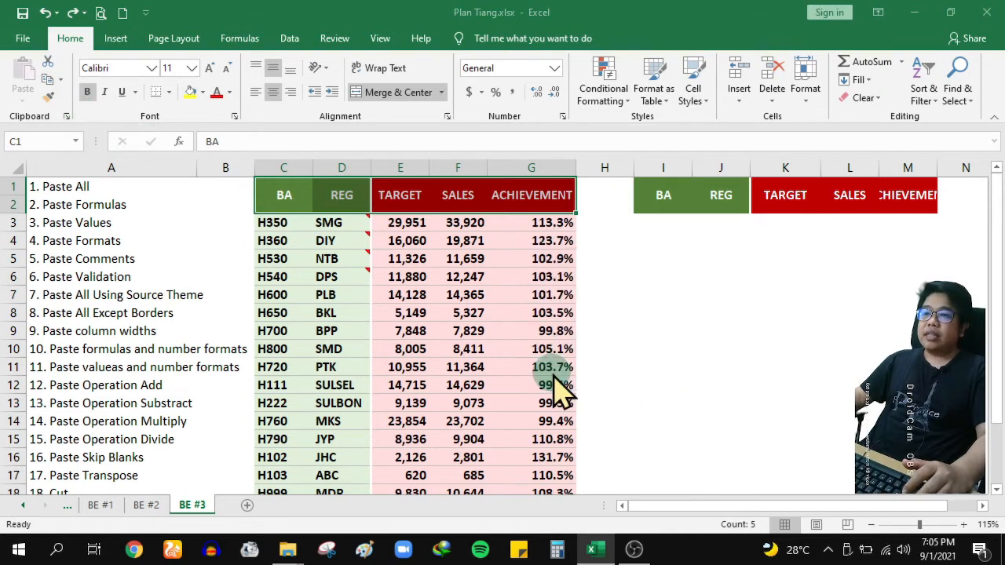
pyautogui.click(662, 245)
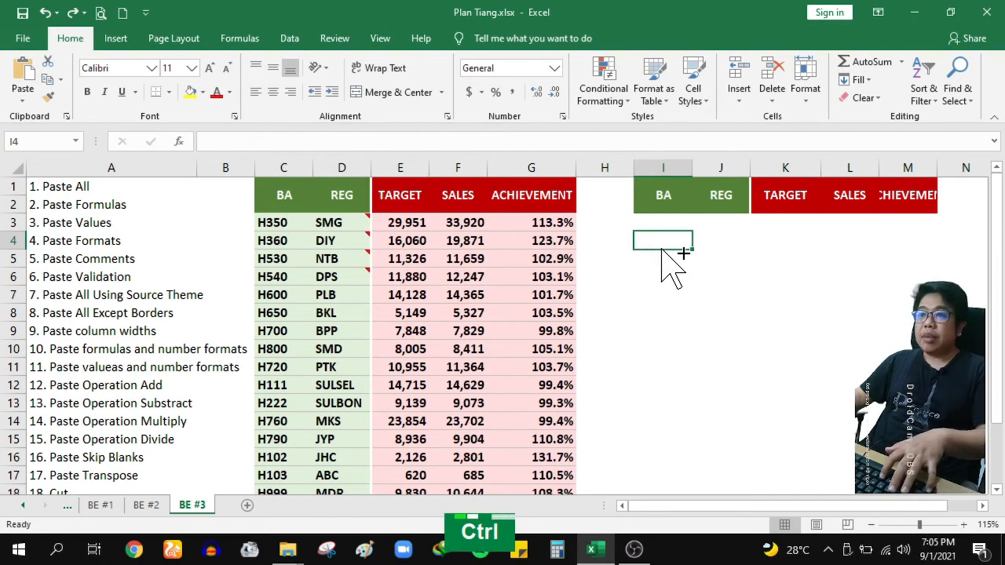
pyautogui.hotkey('ctrl', 'v')
pyautogui.moveTo(786, 249); pyautogui.dragTo(530, 314)
# Step: Compare the options offered for the header picture, including Change Picture, with those offered for the copied header cells I1:M2
pyautogui.rightClick(530, 318)
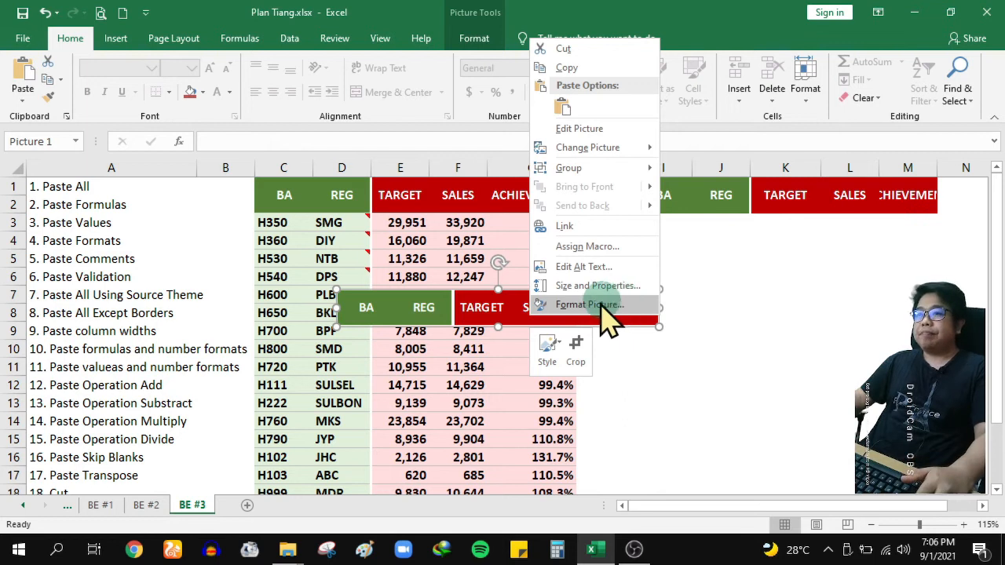
pyautogui.moveTo(629, 149)
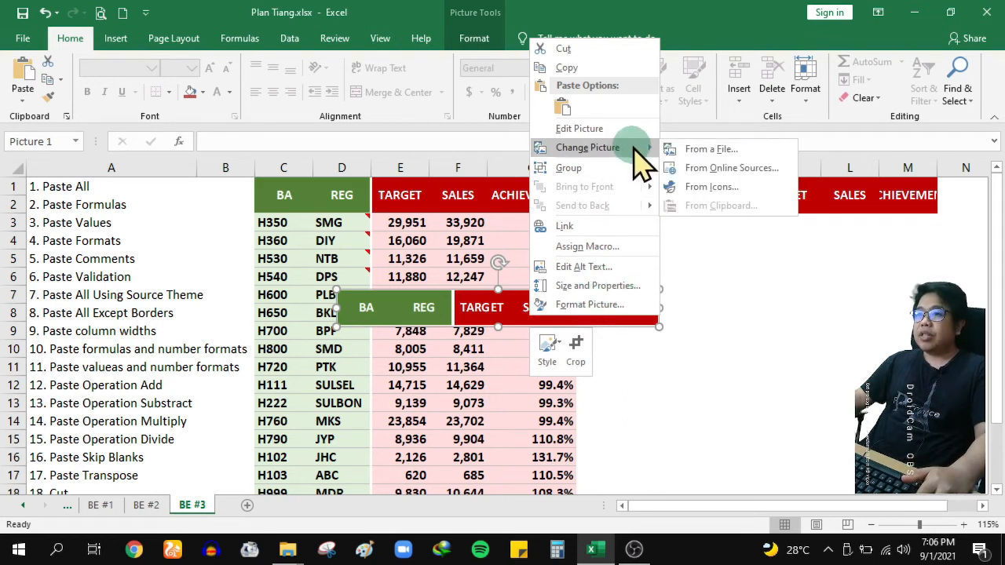
pyautogui.press('Escape')
pyautogui.moveTo(673, 197); pyautogui.dragTo(909, 188)
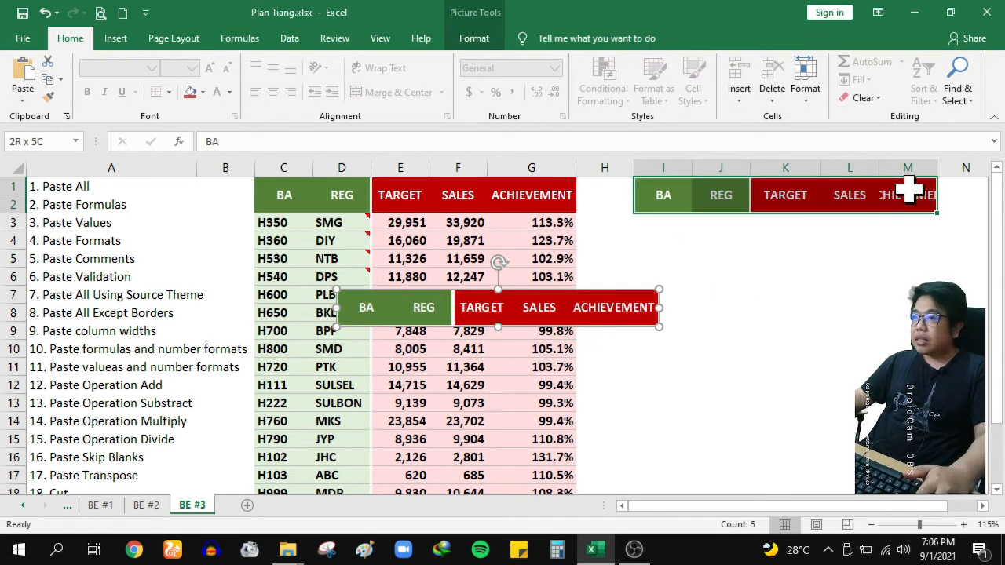
pyautogui.rightClick(909, 189)
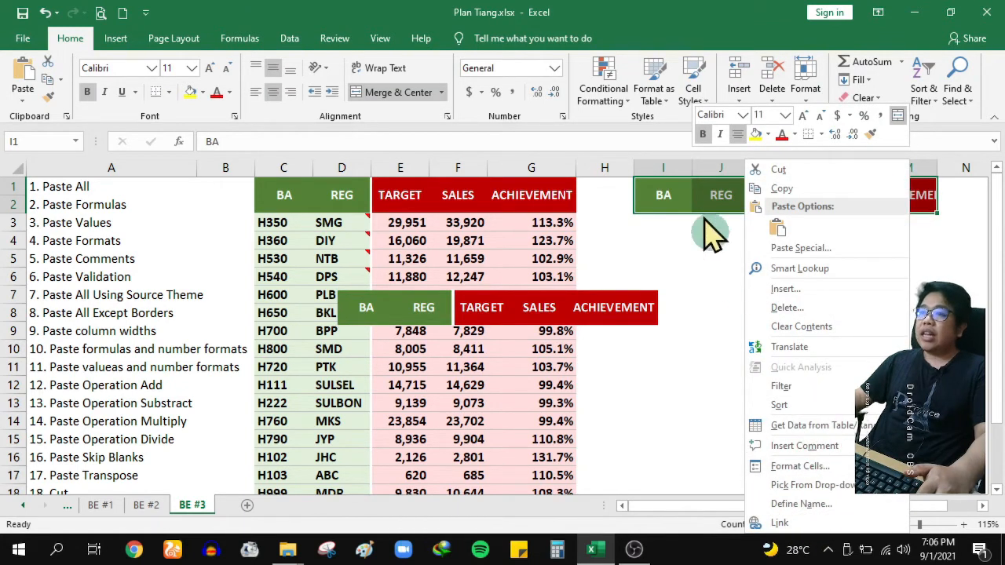
pyautogui.press('Escape')
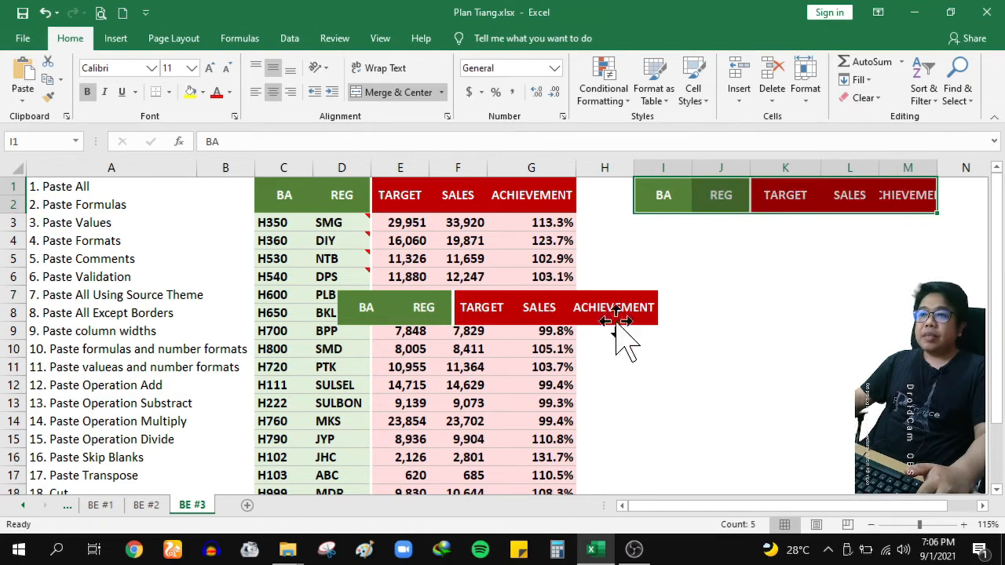
# Step: Delete the header picture lying over the sales table
pyautogui.click(618, 322)
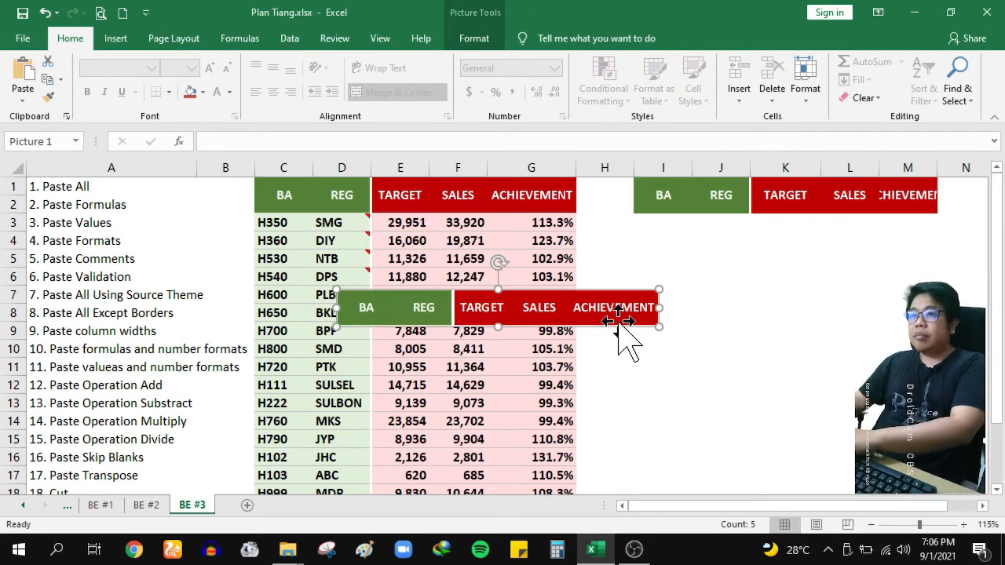
pyautogui.press('Delete')
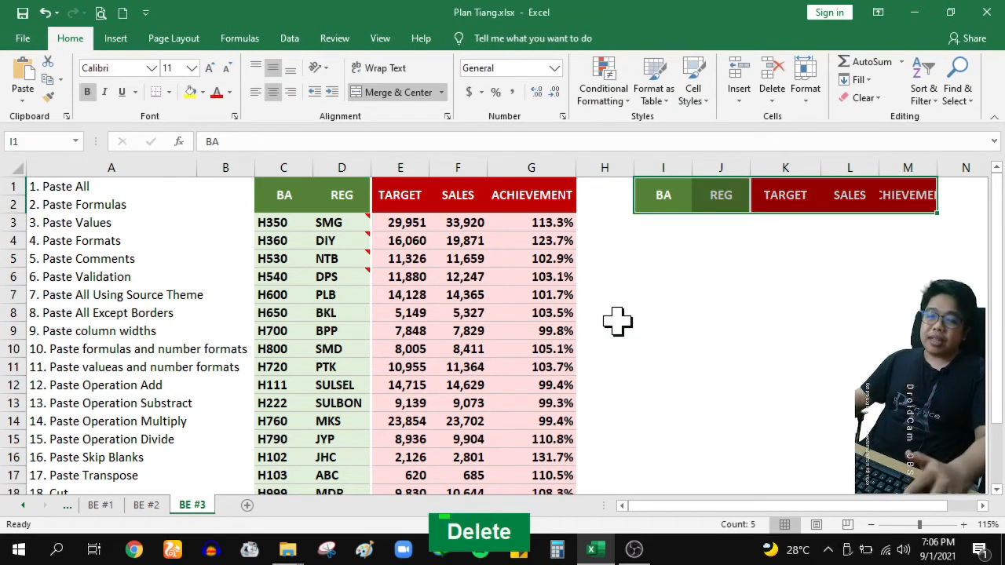
pyautogui.click(684, 263)
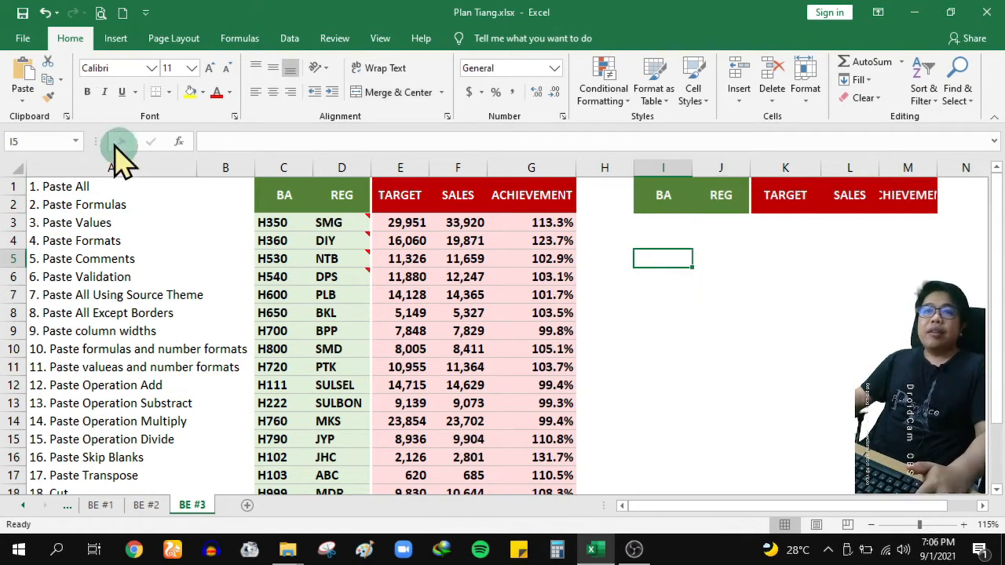
pyautogui.click(48, 96)
pyautogui.click(652, 292)
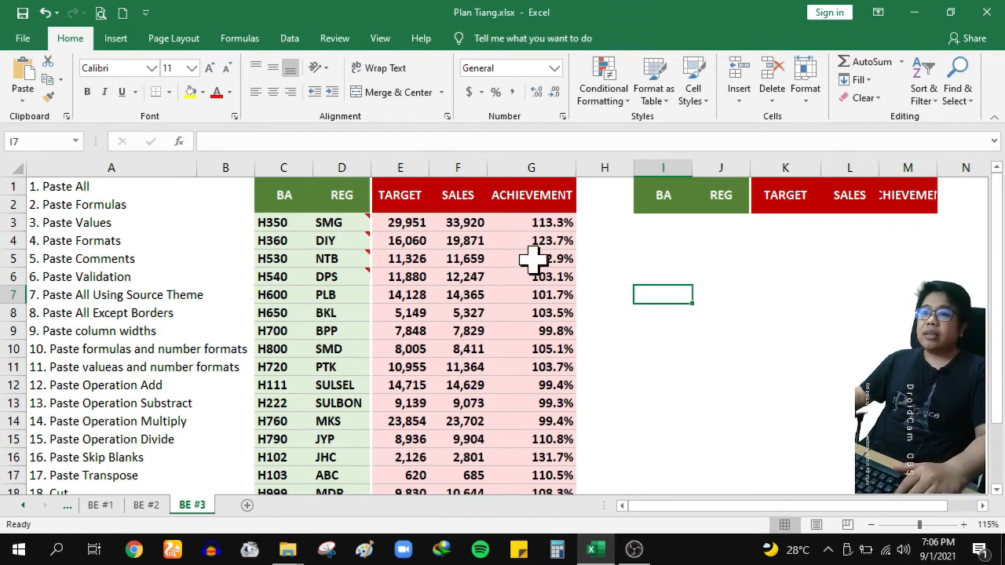
# Step: Enter 15000 as the TARGET in K3 and 17500 as the SALES in L3 under the copied headers
pyautogui.click(781, 235)
pyautogui.click(799, 224)
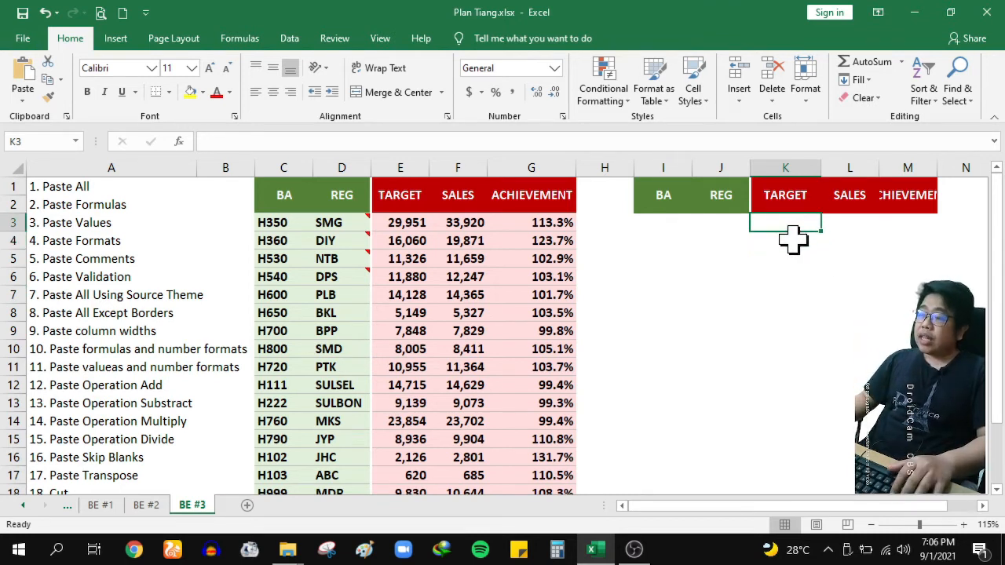
pyautogui.write('1000')
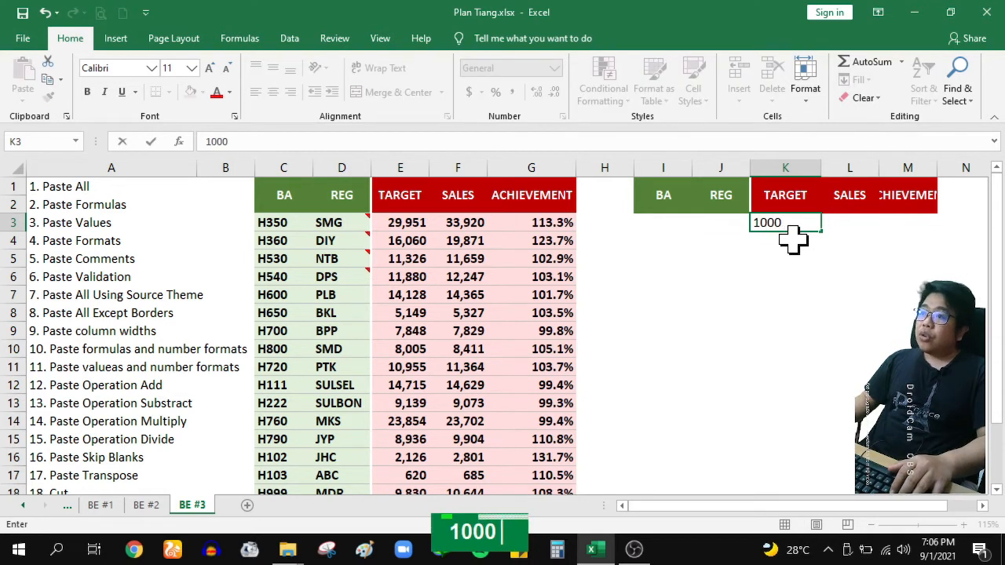
pyautogui.press('BackSpace')
pyautogui.press('BackSpace')
pyautogui.press('BackSpace')
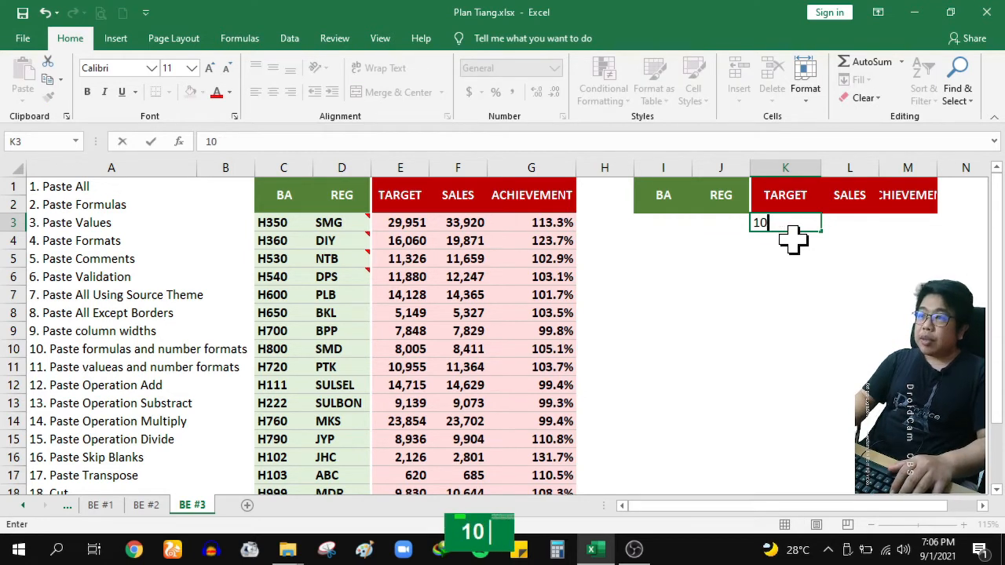
pyautogui.write('5000')
pyautogui.press('Tab')
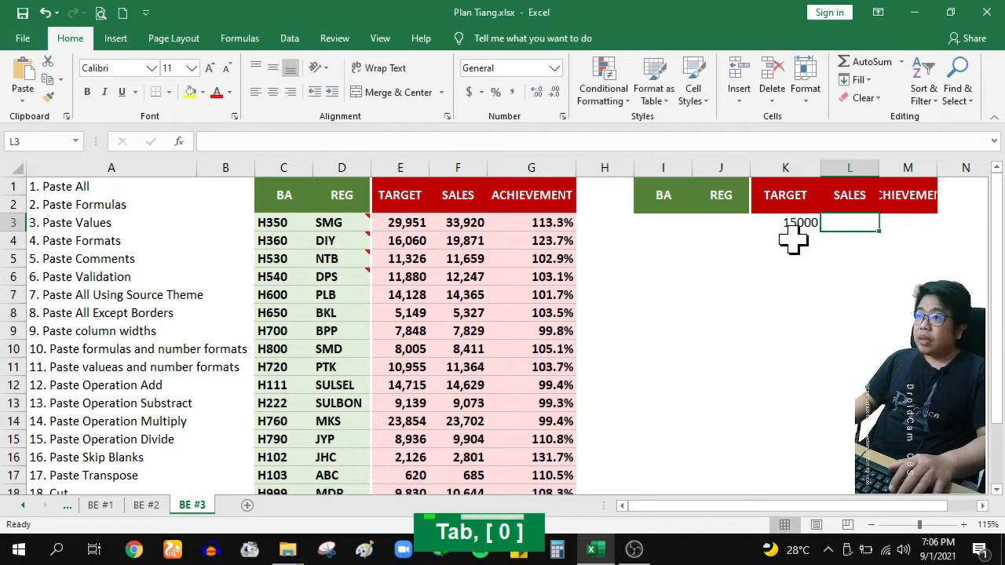
pyautogui.write('17500')
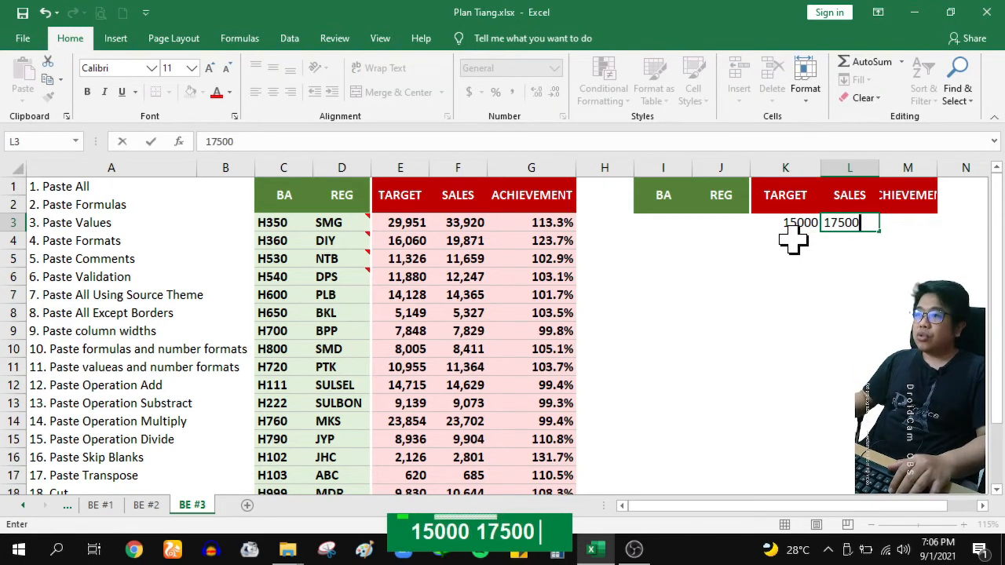
pyautogui.press('Tab')
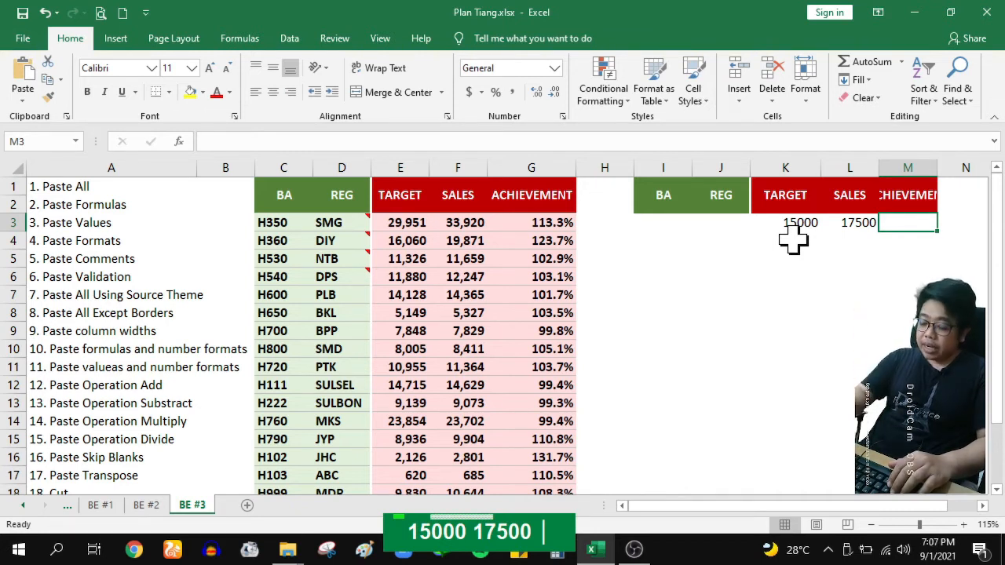
# Step: Calculate the ACHIEVEMENT in M3 with the formula =L3/K3
pyautogui.write('=')
pyautogui.press('Left')
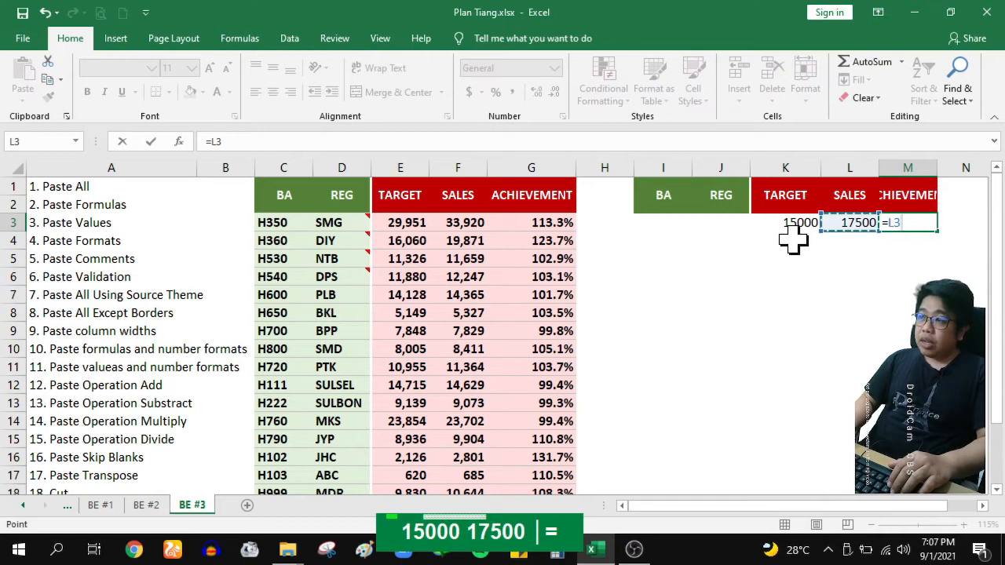
pyautogui.write('/')
pyautogui.press('Left')
pyautogui.press('Left')
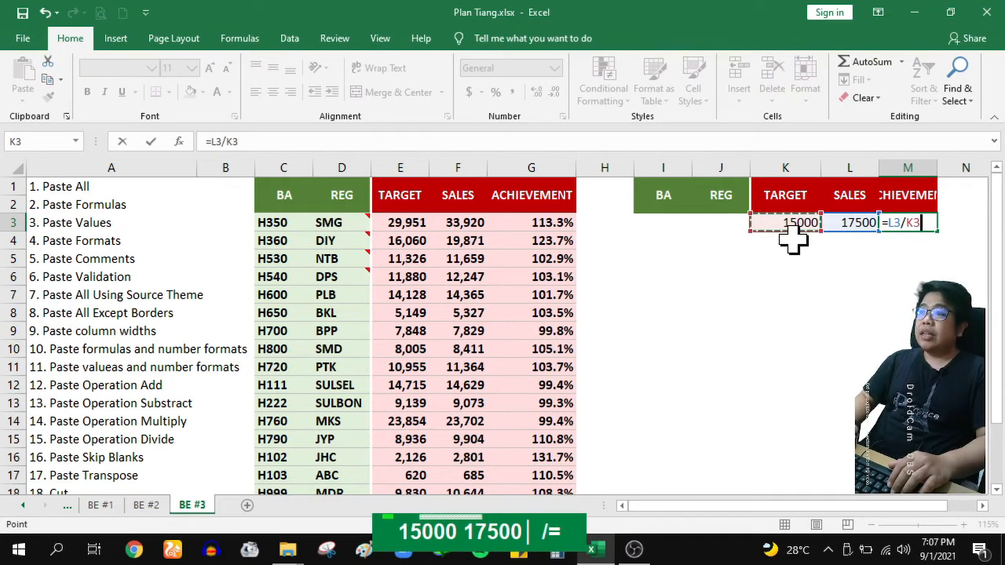
pyautogui.press('Return')
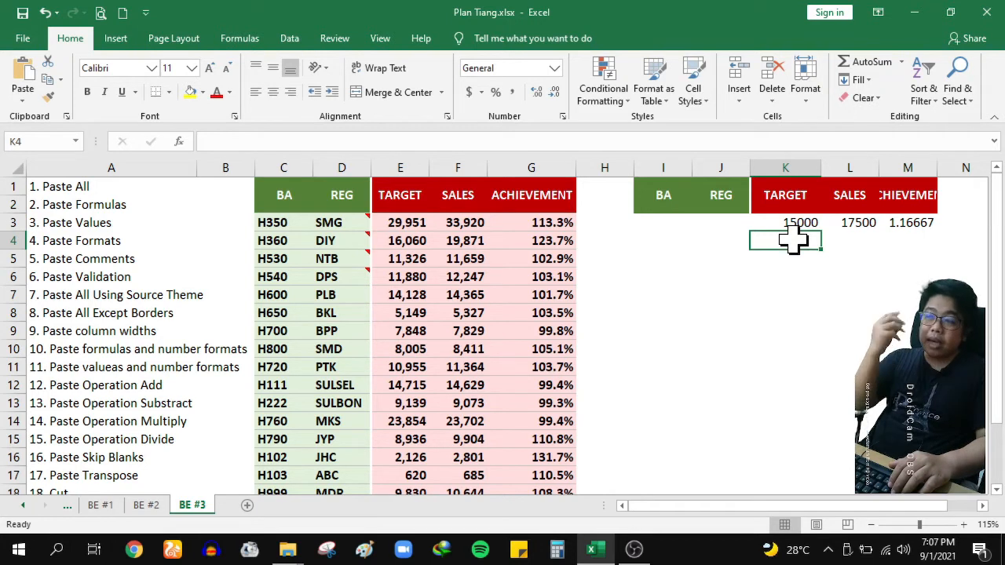
# Step: Give the new row K3:M3 the light red theme fill and bold text, like E3:G3 in the original table
pyautogui.click(397, 223)
pyautogui.moveTo(474, 228); pyautogui.dragTo(552, 224)
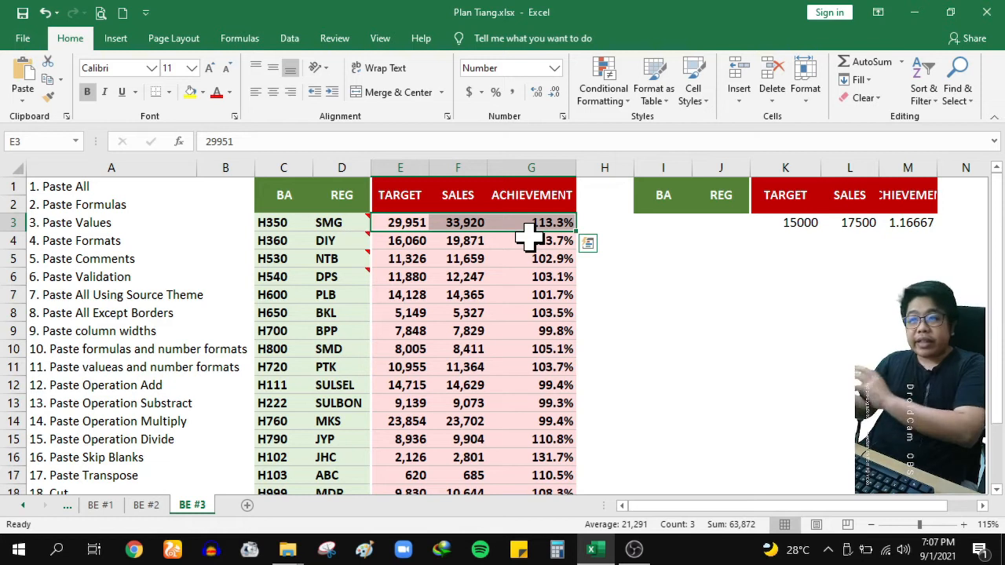
pyautogui.click(785, 294)
pyautogui.moveTo(782, 223); pyautogui.dragTo(903, 223)
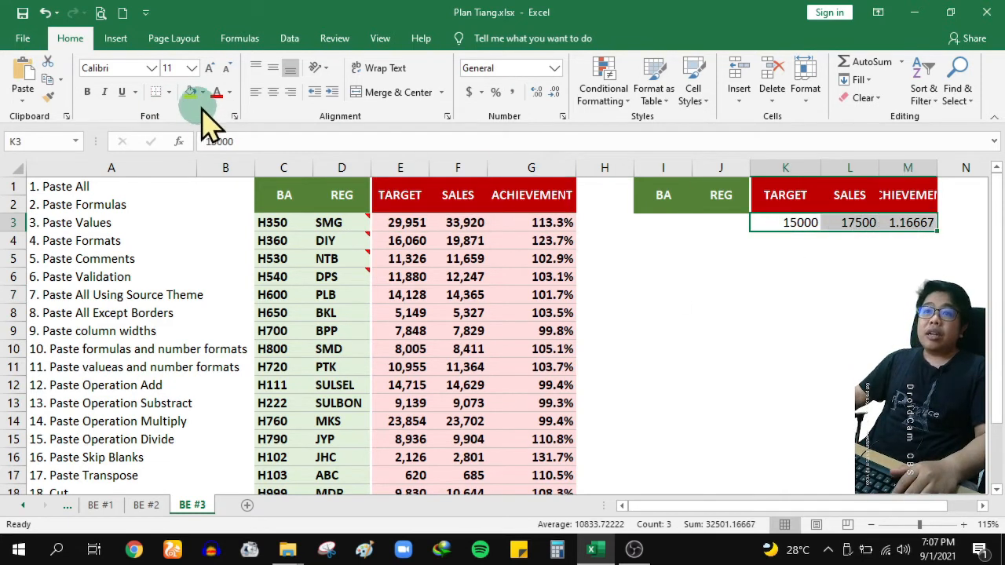
pyautogui.click(203, 93)
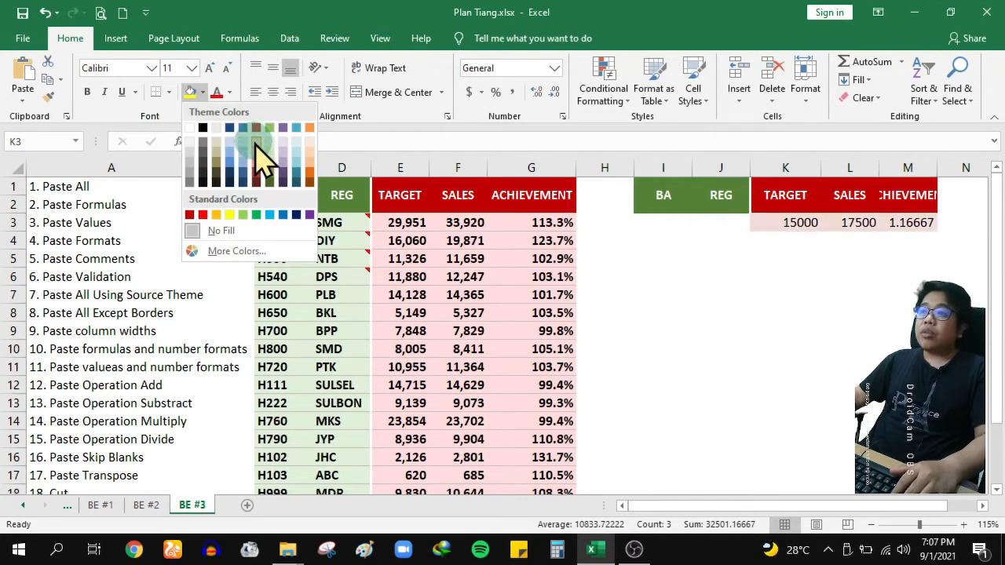
pyautogui.click(262, 153)
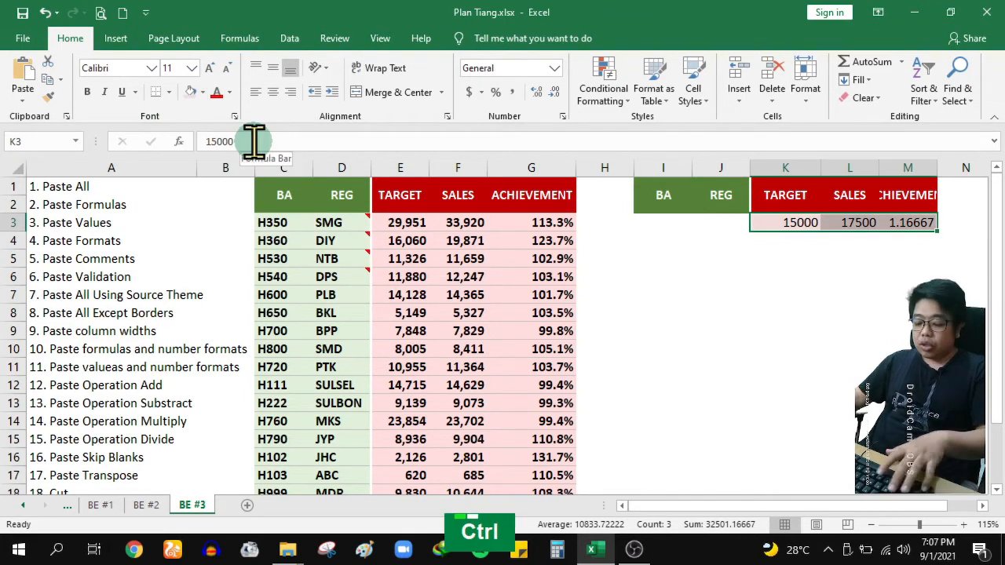
pyautogui.hotkey('ctrl', 'b')
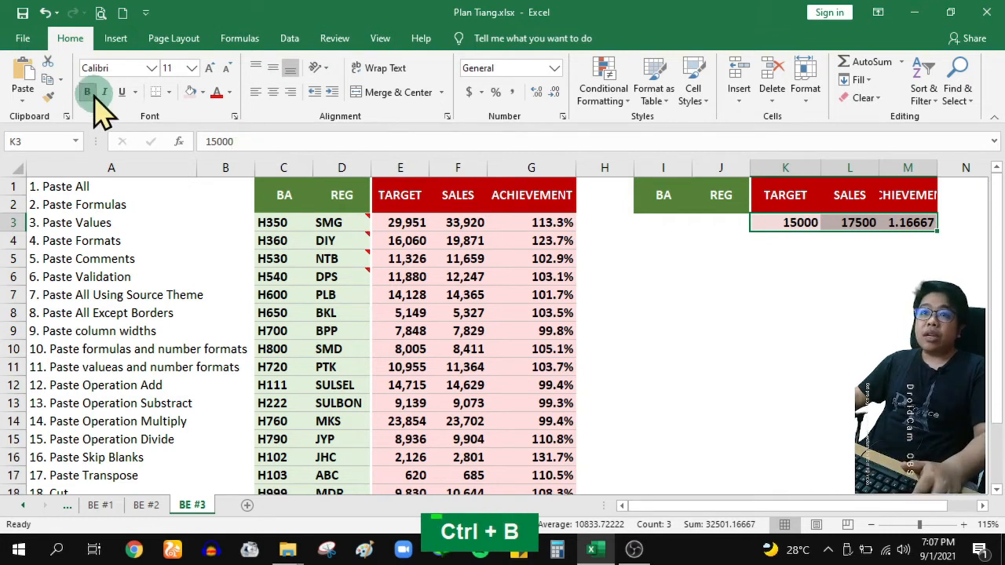
# Step: Format the TARGET and SALES values in K3:L3 with the comma style and no decimal places
pyautogui.click(789, 275)
pyautogui.click(803, 224)
pyautogui.moveTo(802, 226); pyautogui.dragTo(833, 225)
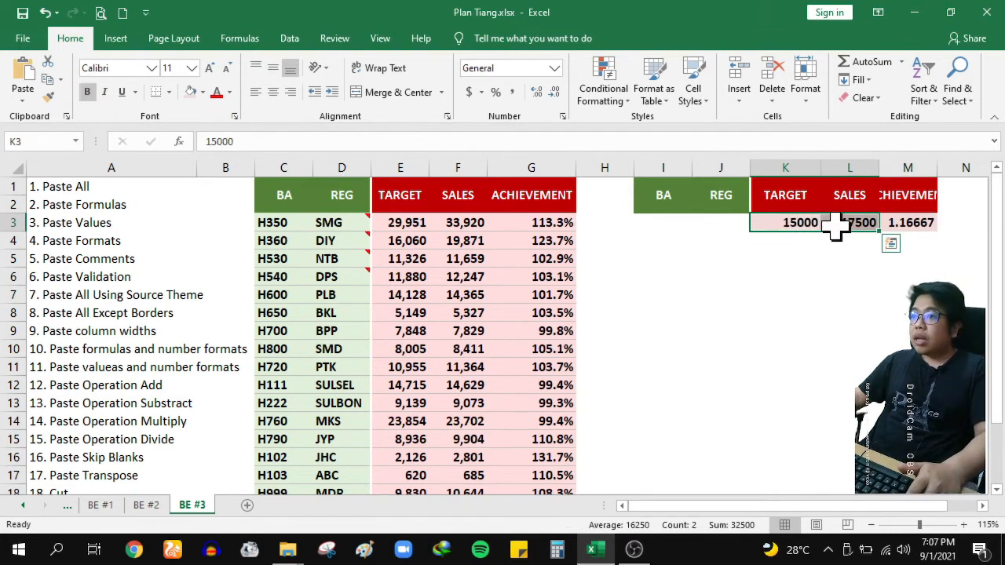
pyautogui.click(554, 69)
pyautogui.click(539, 130)
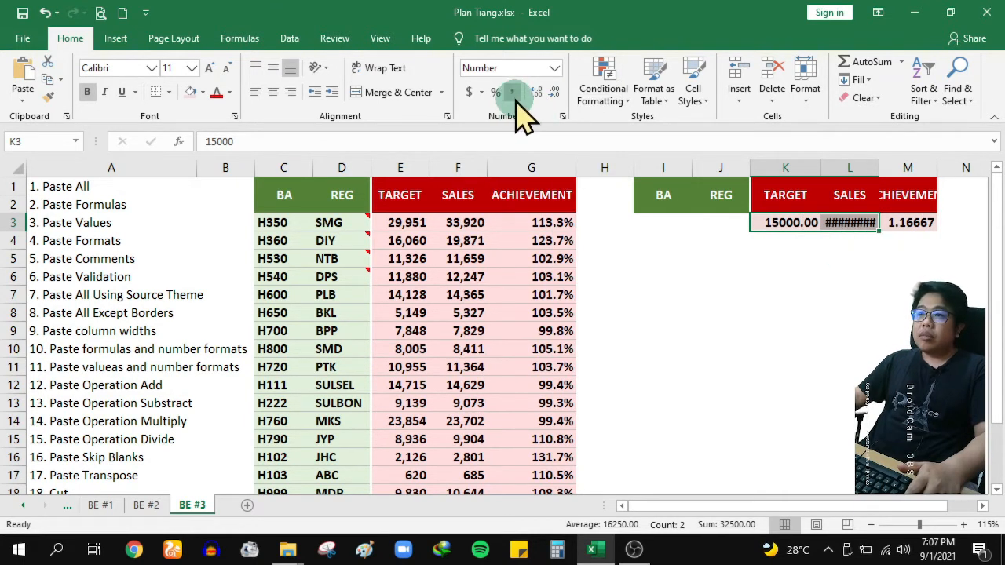
pyautogui.click(512, 92)
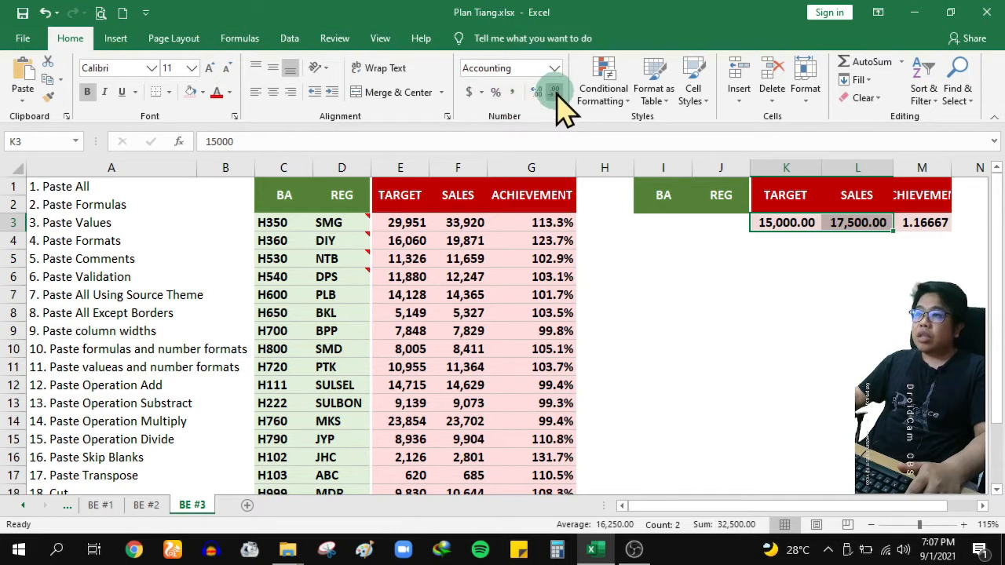
pyautogui.doubleClick(554, 92)
# Step: Format the ACHIEVEMENT value in M3 as a percentage
pyautogui.click(919, 225)
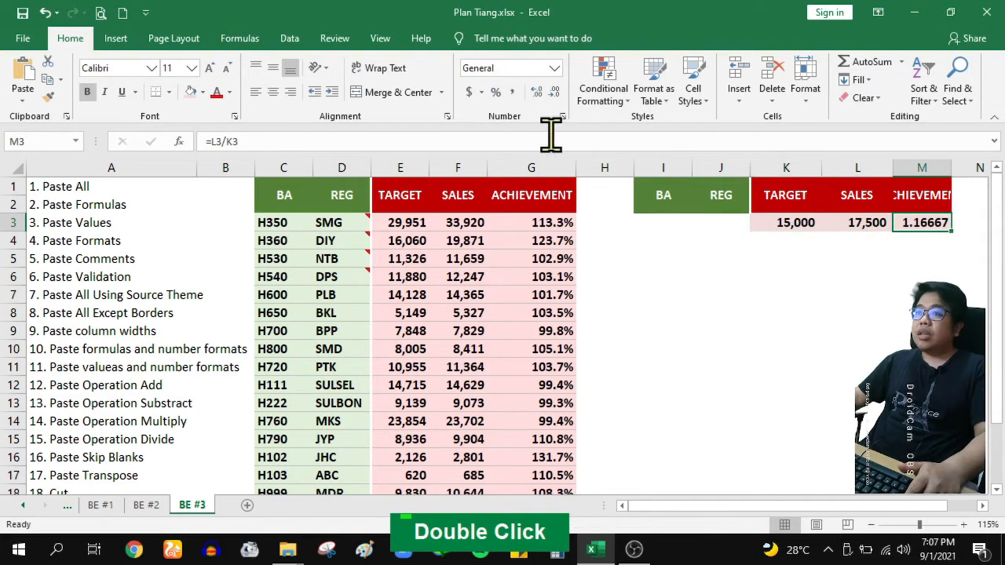
pyautogui.click(499, 94)
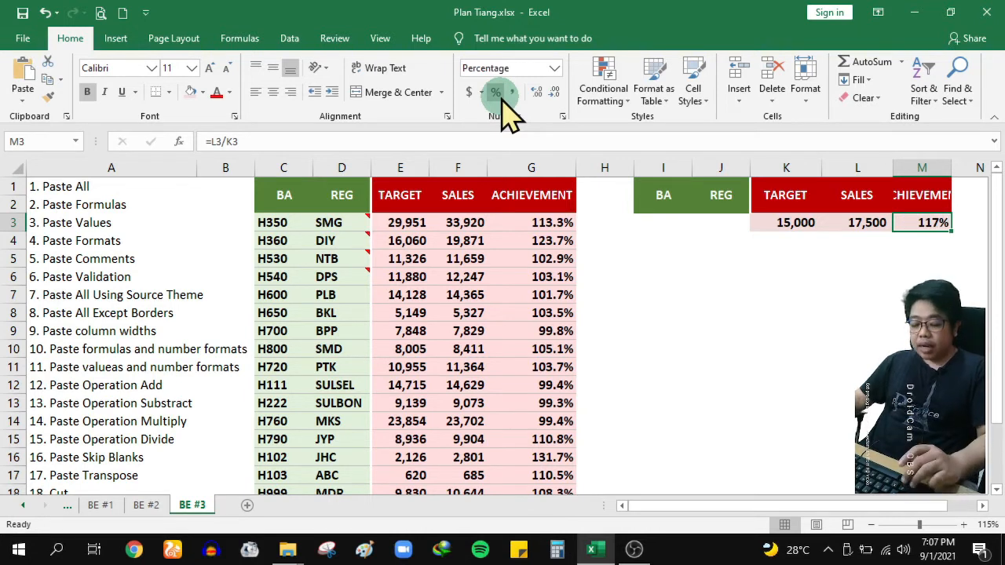
# Step: Undo the manual number formats, fill and bold text on K3:M3, back to the plain unformatted values
pyautogui.hotkey('ctrl', 'z')
pyautogui.hotkey('ctrl', 'z')
pyautogui.hotkey('ctrl', 'z')
pyautogui.hotkey('ctrl', 'z')
pyautogui.hotkey('ctrl', 'z')
pyautogui.hotkey('ctrl', 'z')
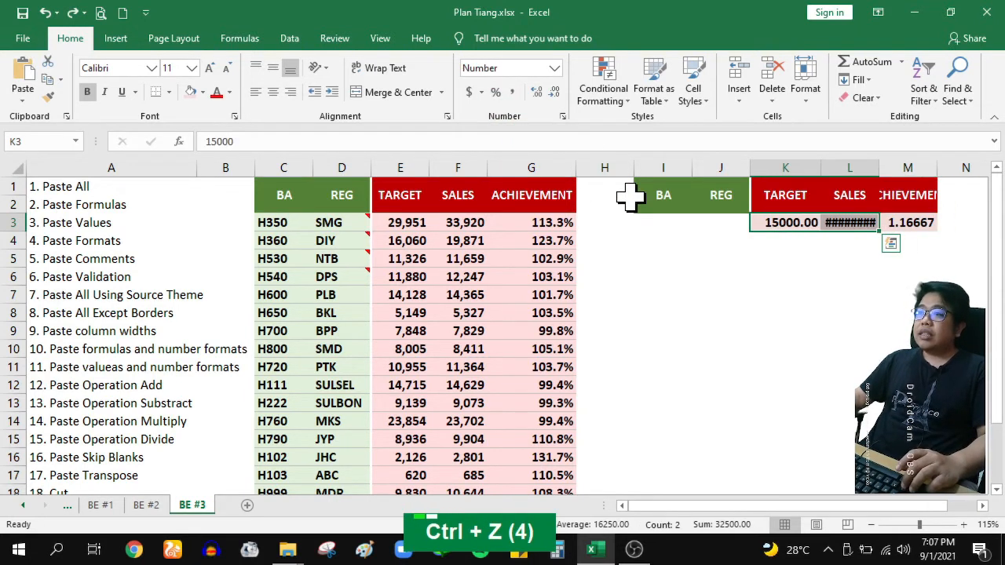
pyautogui.hotkey('ctrl', 'z')
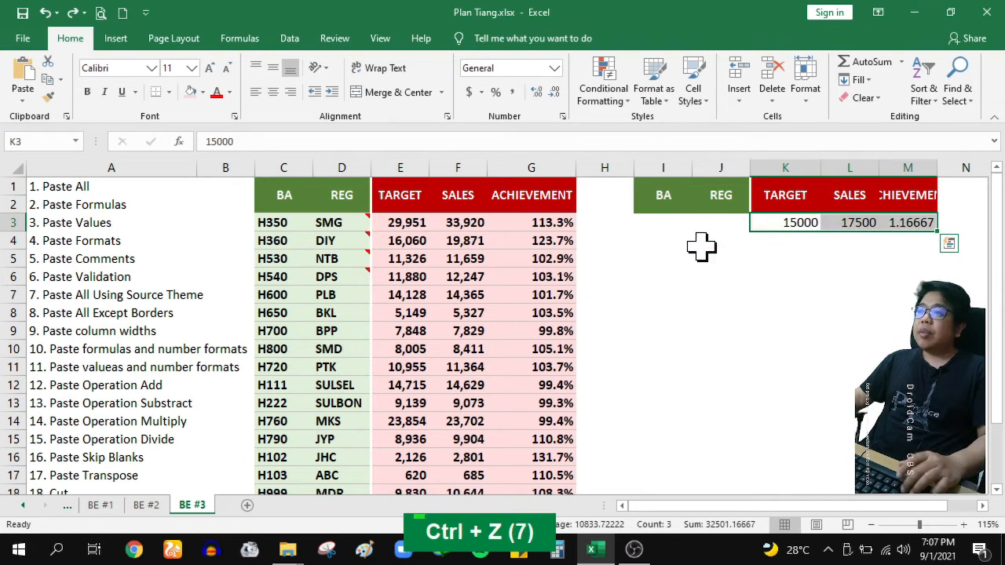
pyautogui.click(847, 293)
# Step: Copy the formatting of E3:G3 onto K3:M3 with Format Painter
pyautogui.moveTo(397, 223); pyautogui.dragTo(531, 223)
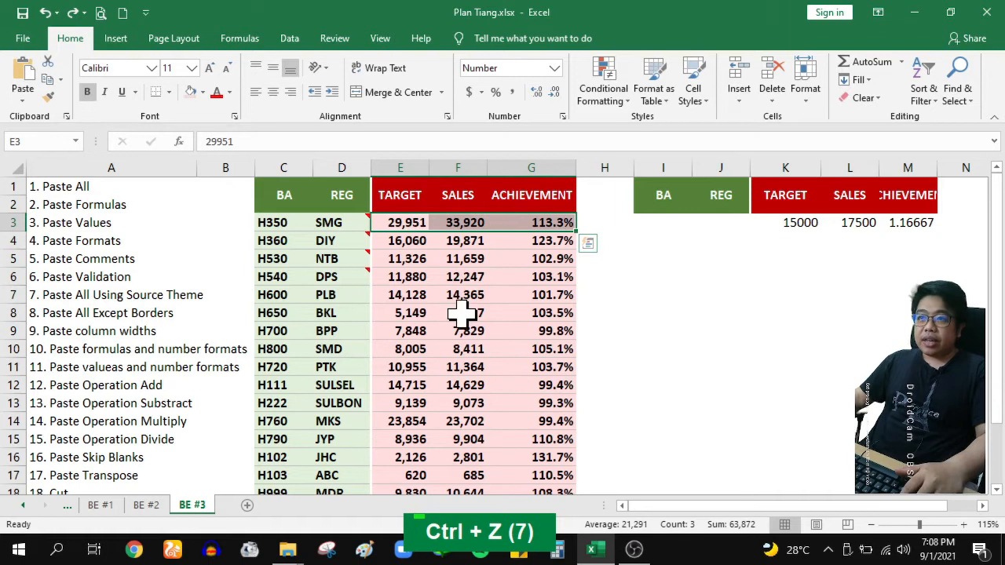
pyautogui.click(47, 96)
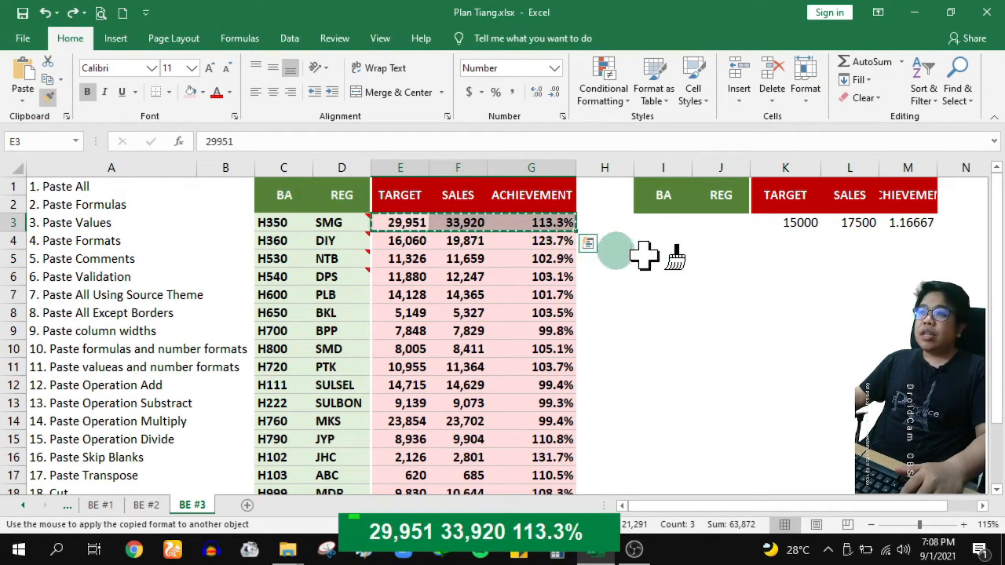
pyautogui.moveTo(785, 225); pyautogui.dragTo(902, 225)
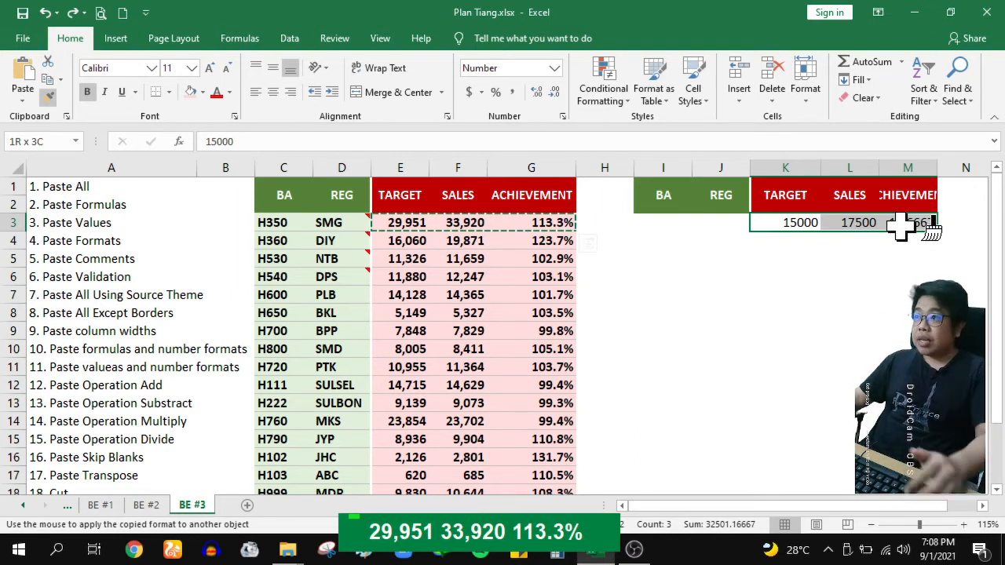
pyautogui.moveTo(902, 225); pyautogui.dragTo(903, 225)
pyautogui.click(752, 364)
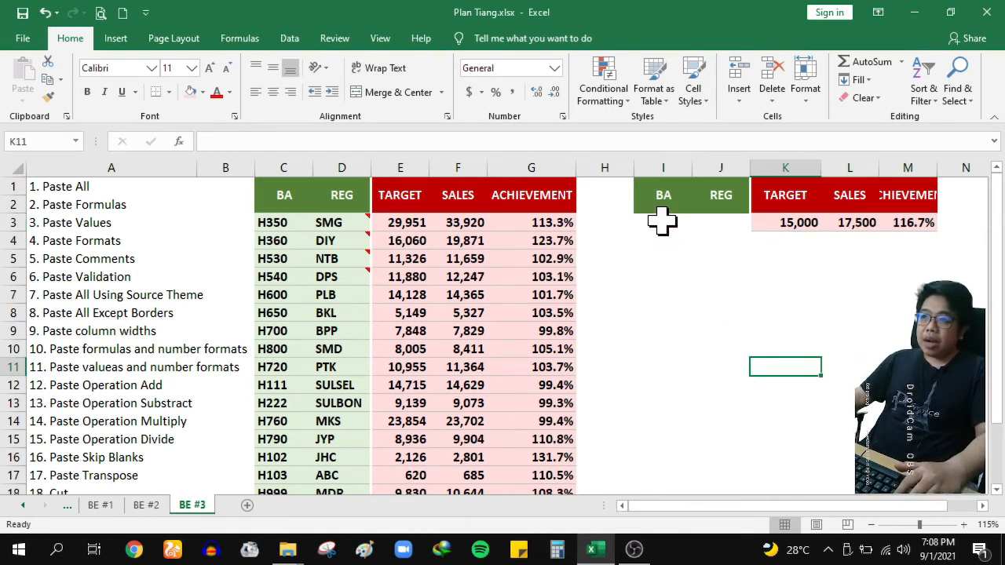
# Step: Enter 901 as the BA in I3 and DEPOK as the REG in J3
pyautogui.click(664, 222)
pyautogui.click(721, 224)
pyautogui.click(664, 223)
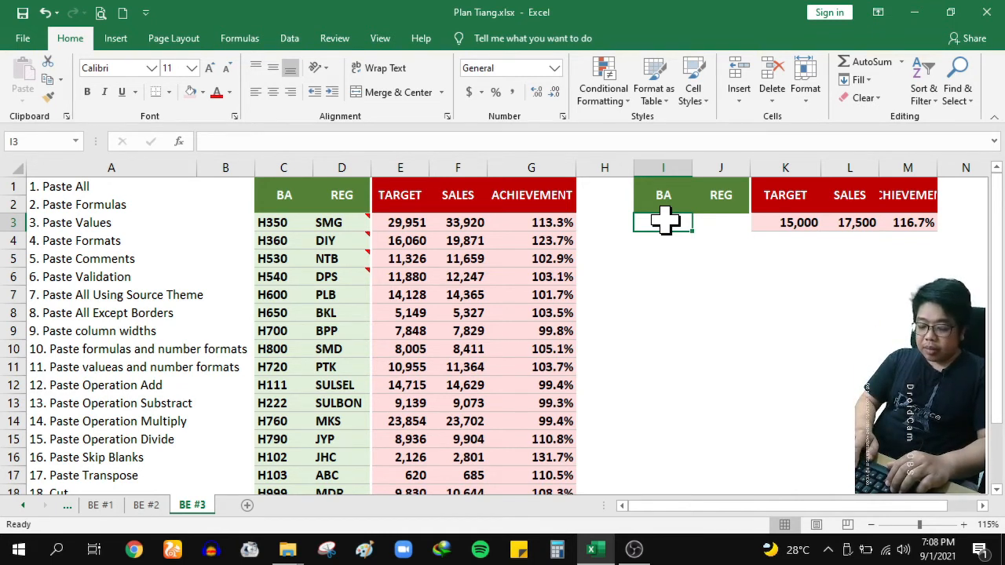
pyautogui.write('001')
pyautogui.press('BackSpace')
pyautogui.press('BackSpace')
pyautogui.press('BackSpace')
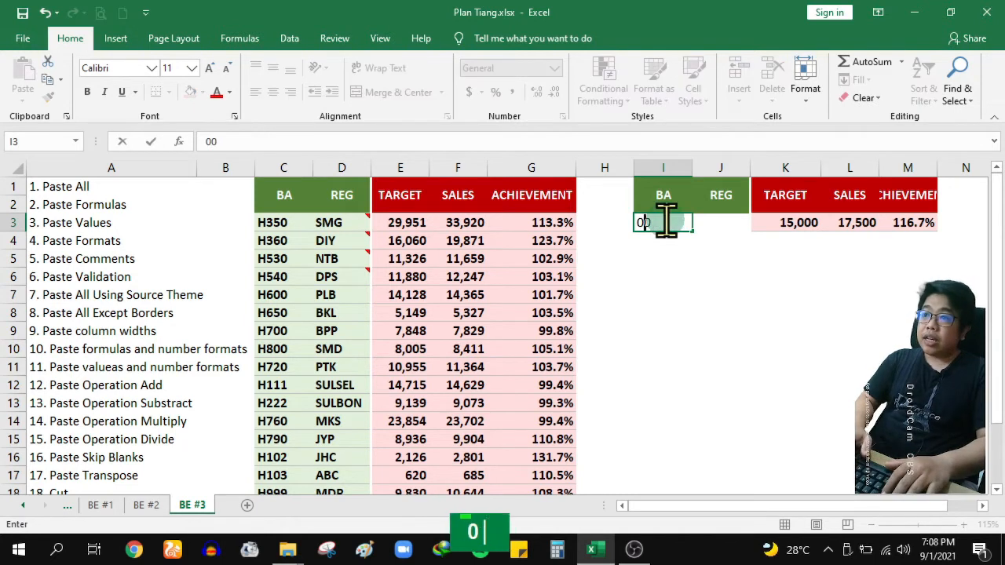
pyautogui.write('901')
pyautogui.press('Tab')
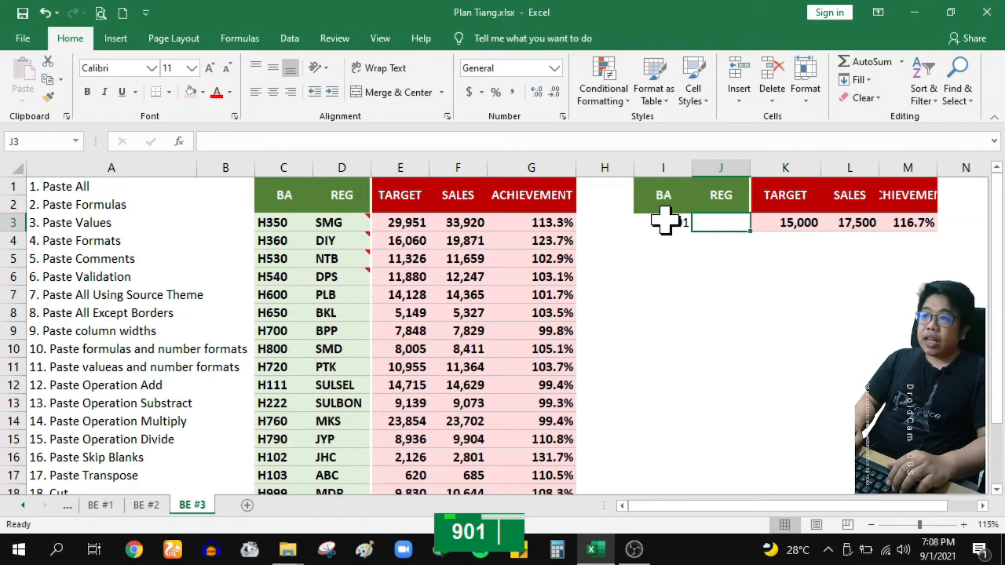
pyautogui.press('shift')
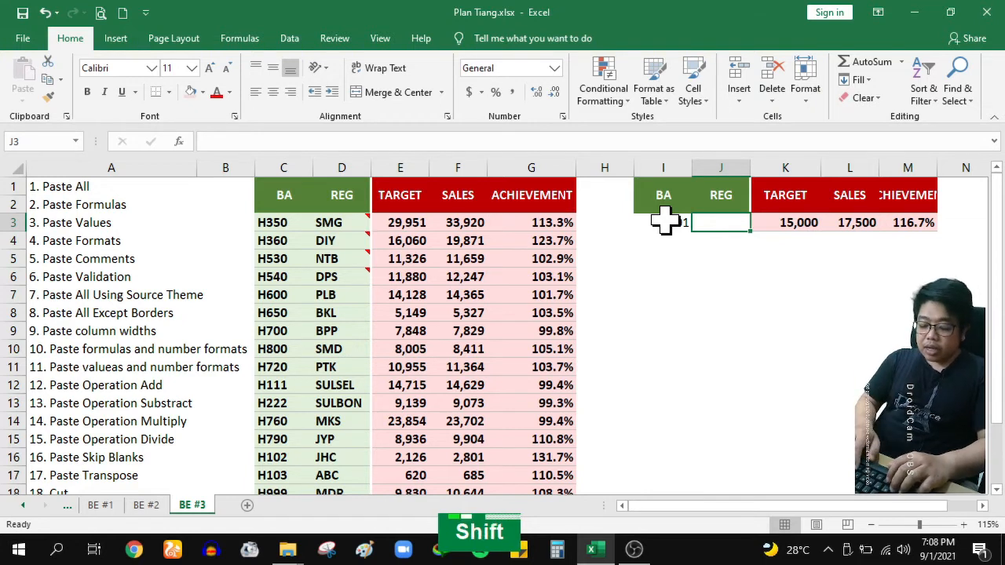
pyautogui.write('DEPOK')
pyautogui.press('Return')
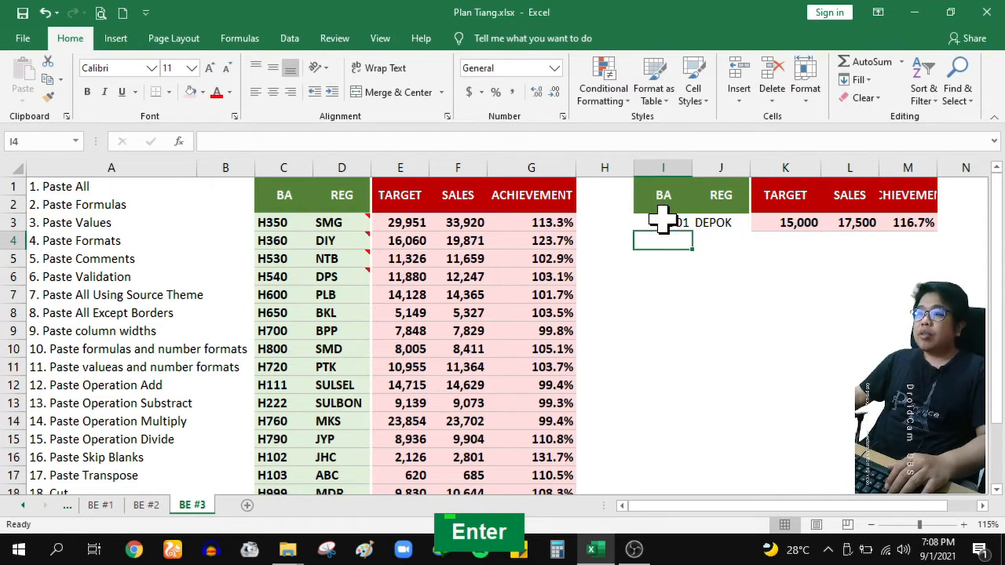
# Step: Copy the formatting of C3:D3 onto I3:J3 with Format Painter
pyautogui.moveTo(663, 222); pyautogui.dragTo(729, 224)
pyautogui.click(650, 256)
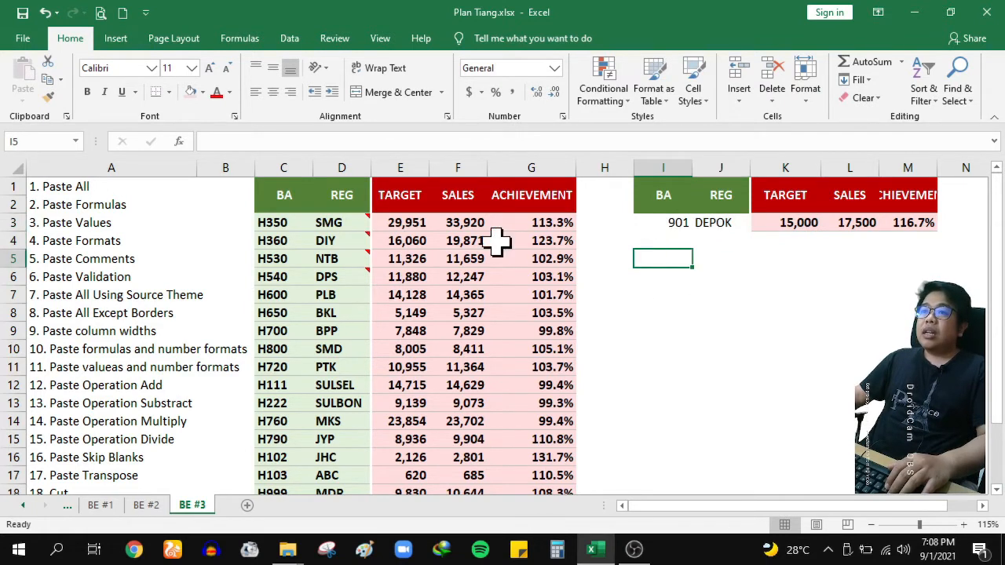
pyautogui.click(262, 222)
pyautogui.moveTo(263, 222); pyautogui.dragTo(345, 223)
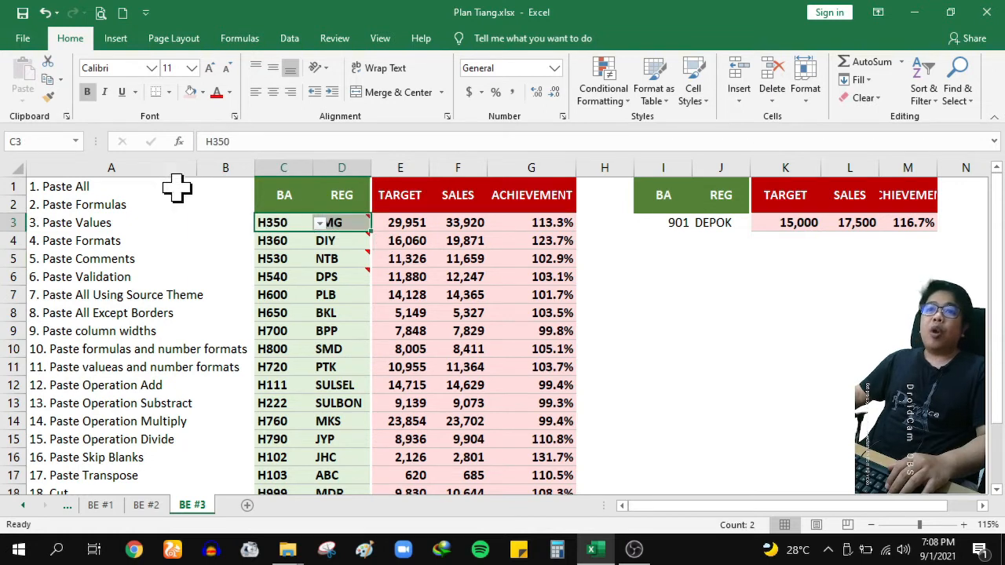
pyautogui.click(48, 96)
pyautogui.moveTo(675, 222); pyautogui.dragTo(734, 225)
pyautogui.click(721, 277)
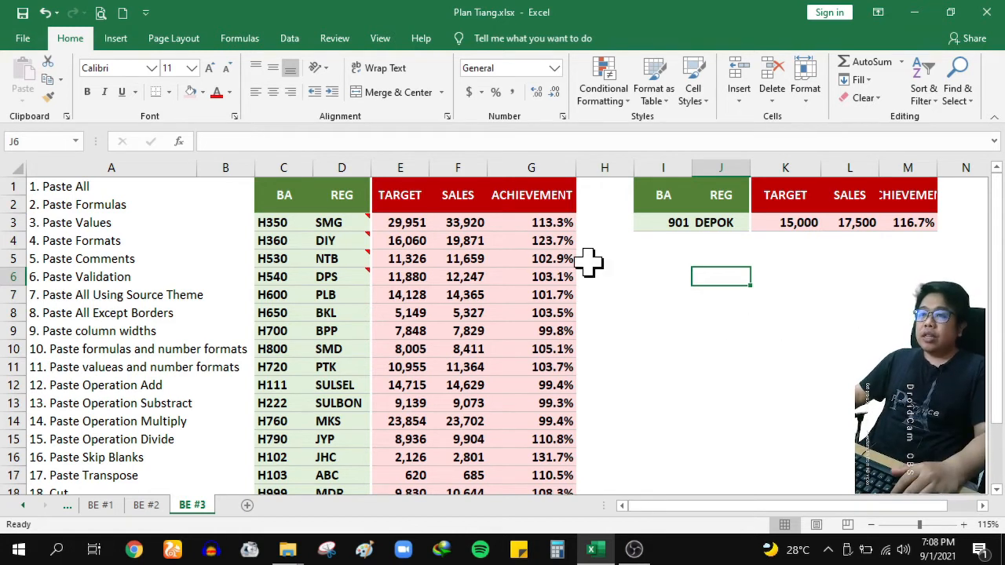
# Step: Copy the formatting of the original table range C1:G17 onto I1:M17 with Format Painter
pyautogui.moveTo(381, 241); pyautogui.dragTo(549, 259)
pyautogui.click(656, 352)
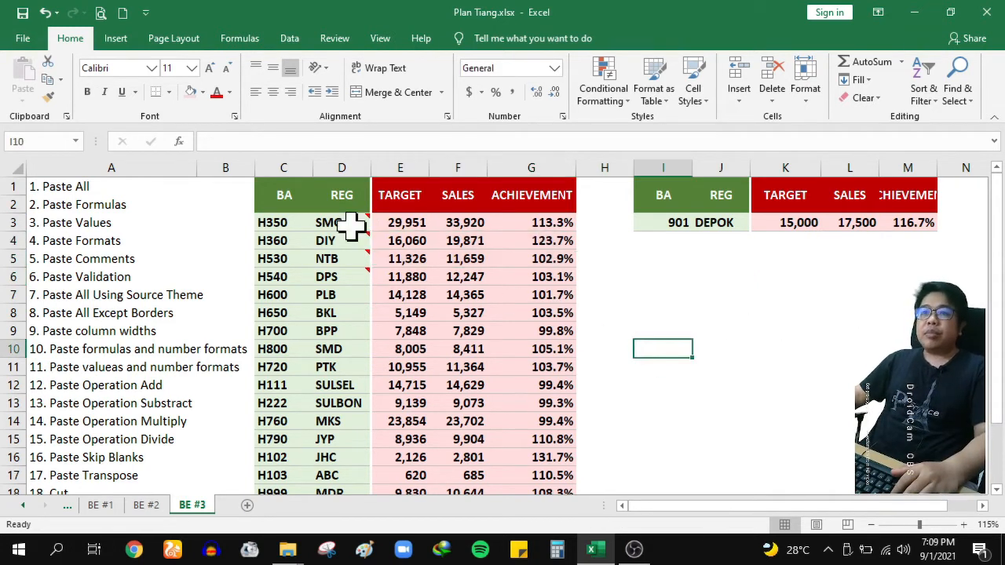
pyautogui.moveTo(274, 196); pyautogui.dragTo(554, 475)
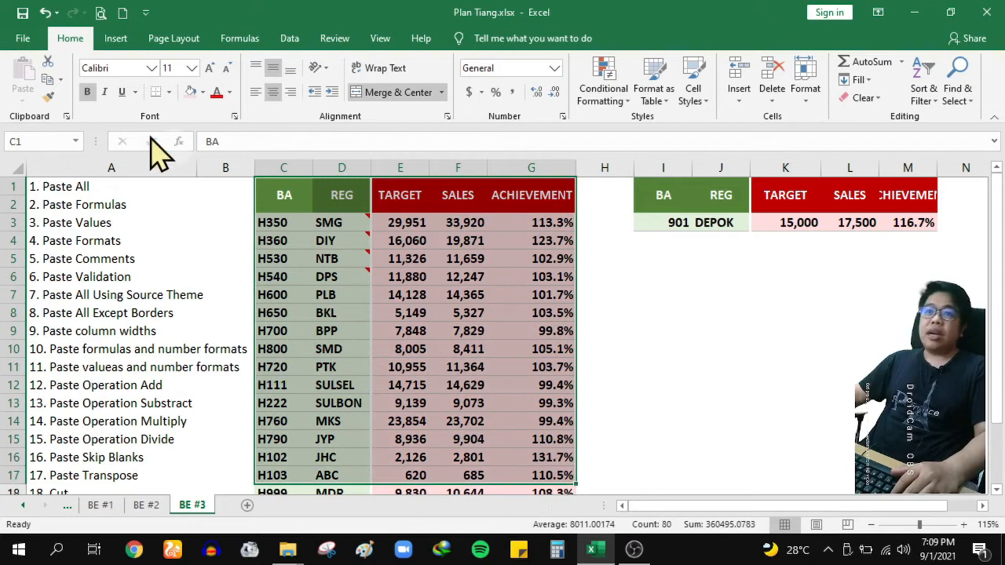
pyautogui.click(48, 98)
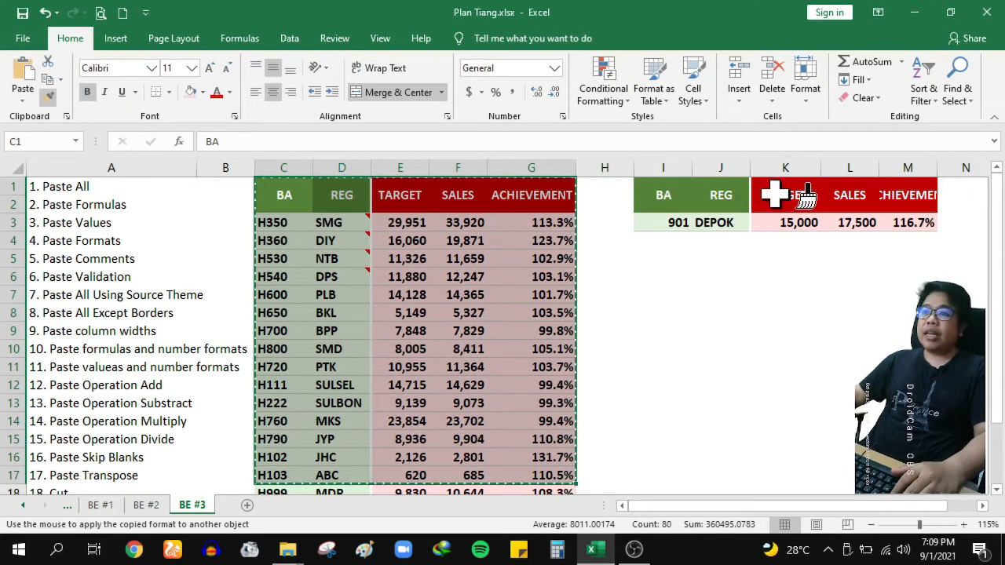
pyautogui.moveTo(651, 191)
pyautogui.mouseDown()
pyautogui.moveTo(903, 369)
pyautogui.moveTo(911, 481)
pyautogui.mouseUp()
pyautogui.click(844, 308)
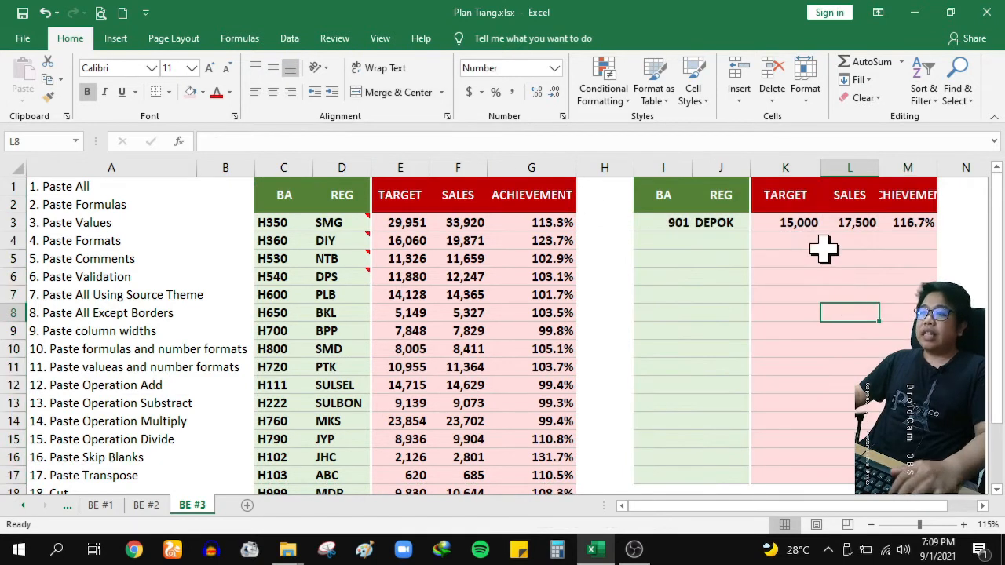
# Step: Enter 17000 as the TARGET in K4 and 14000 as the SALES in L4 of the second table
pyautogui.click(806, 240)
pyautogui.write('17000')
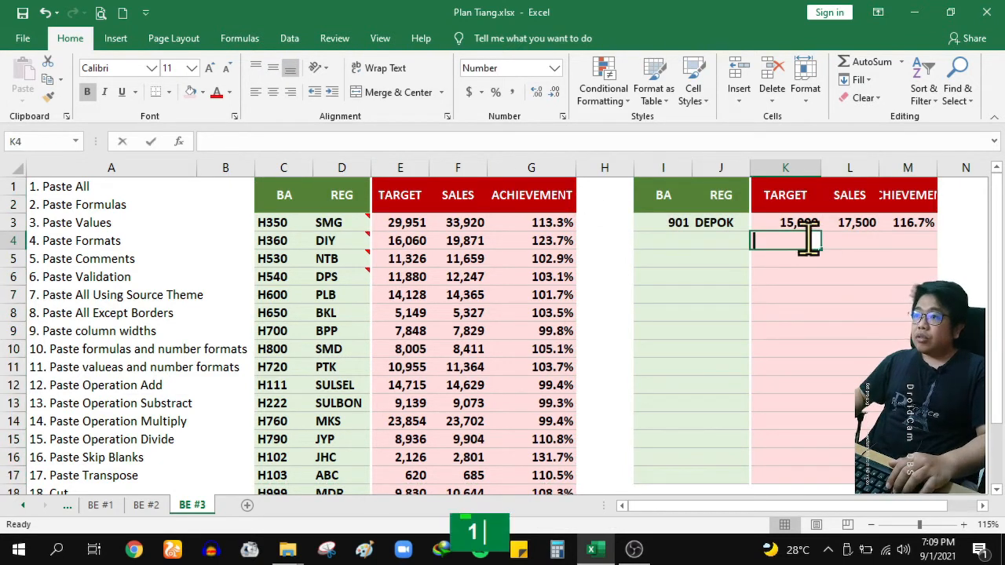
pyautogui.press('Tab')
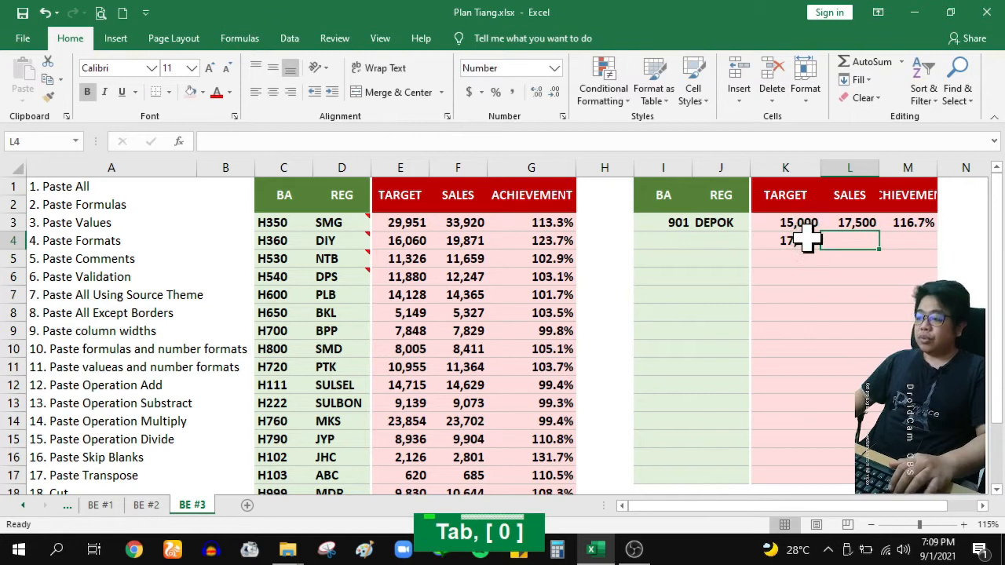
pyautogui.write('14,000')
pyautogui.press('Tab')
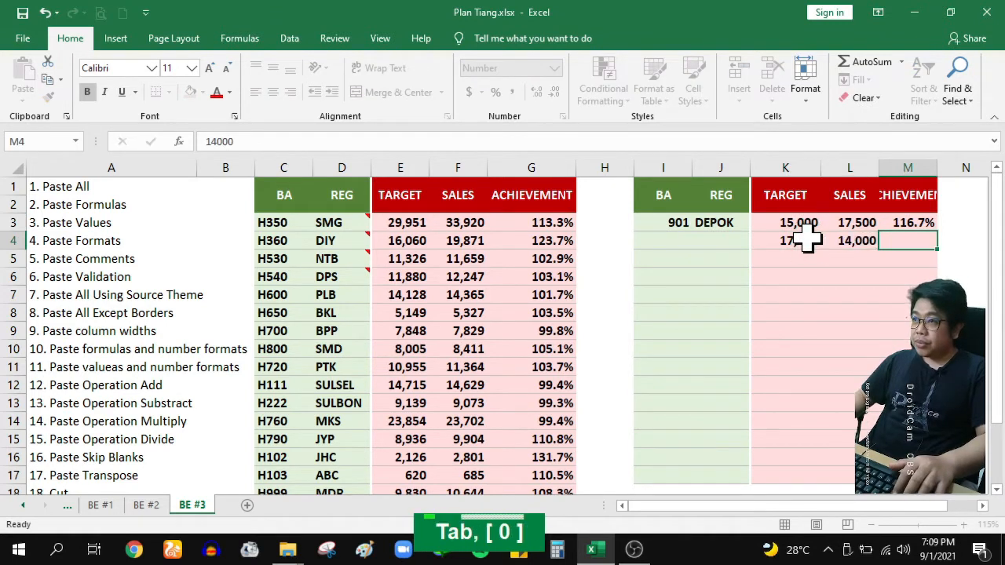
# Step: Calculate the ACHIEVEMENT in M4 with the formula =L4/K4
pyautogui.write('=')
pyautogui.press('Left')
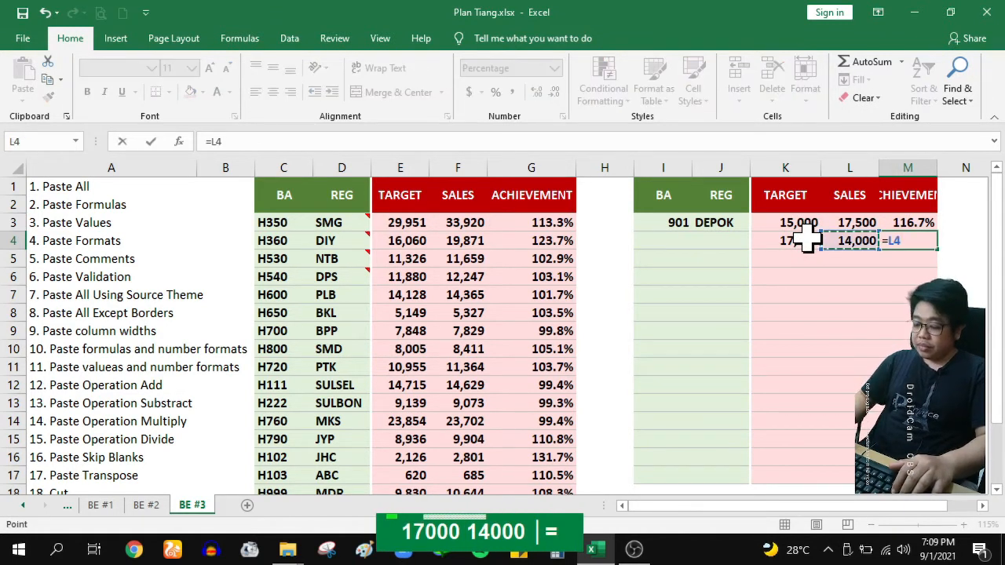
pyautogui.write('/')
pyautogui.press('Left')
pyautogui.press('Return')
pyautogui.press('Left')
pyautogui.press('Left')
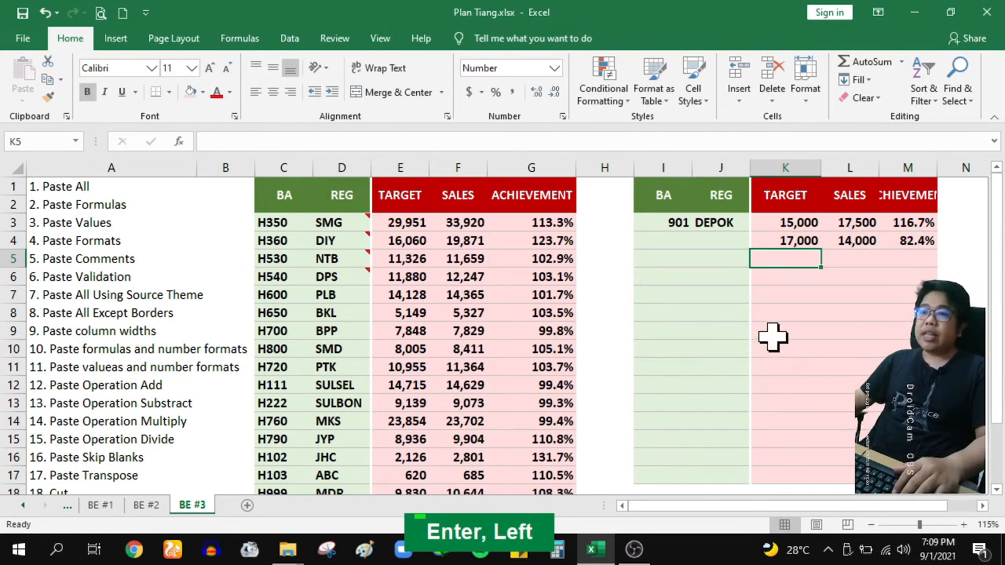
pyautogui.click(794, 347)
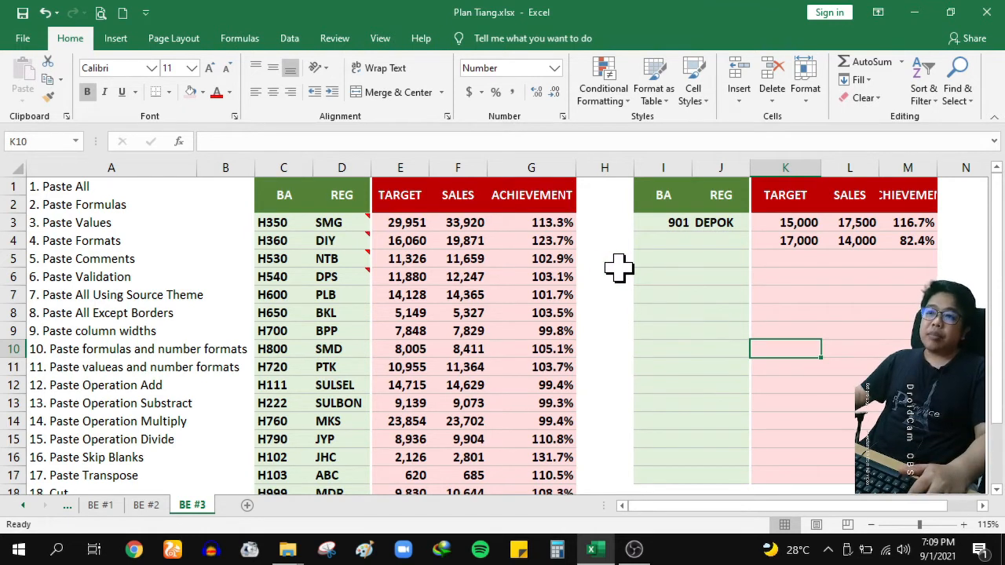
pyautogui.moveTo(267, 194); pyautogui.dragTo(555, 460)
pyautogui.hotkey('ctrl', 'c')
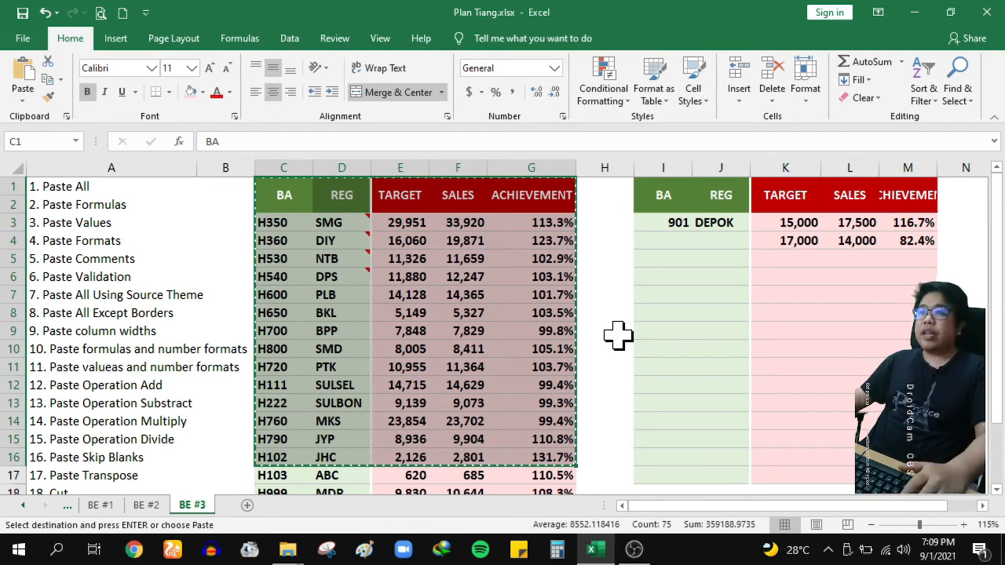
pyautogui.press('Escape')
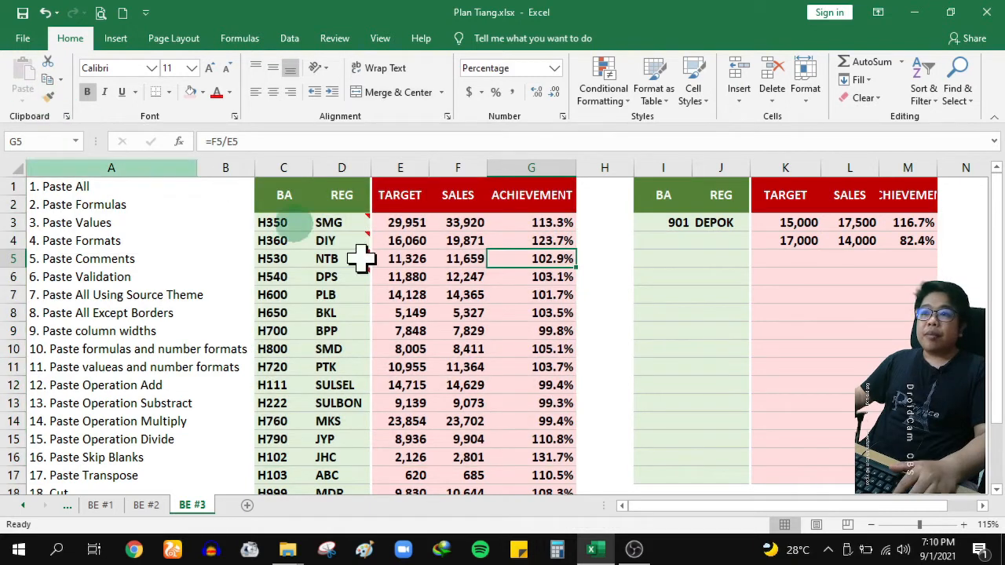
# Step: Copy the table range C1:G14 and examine the available paste choices in the Paste Special dialog without applying any
pyautogui.moveTo(284, 200); pyautogui.dragTo(554, 419)
pyautogui.hotkey('ctrl', 'c')
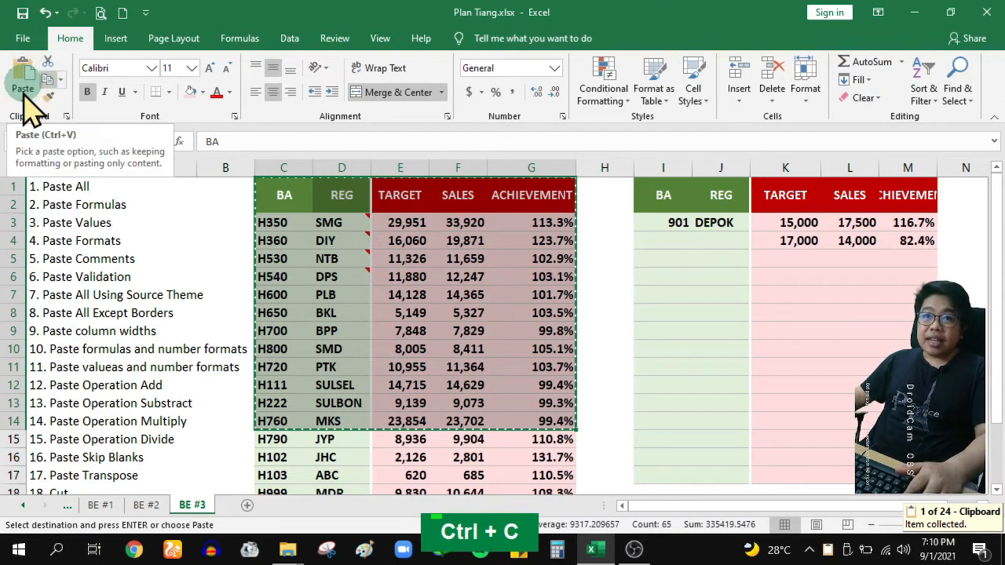
pyautogui.click(26, 100)
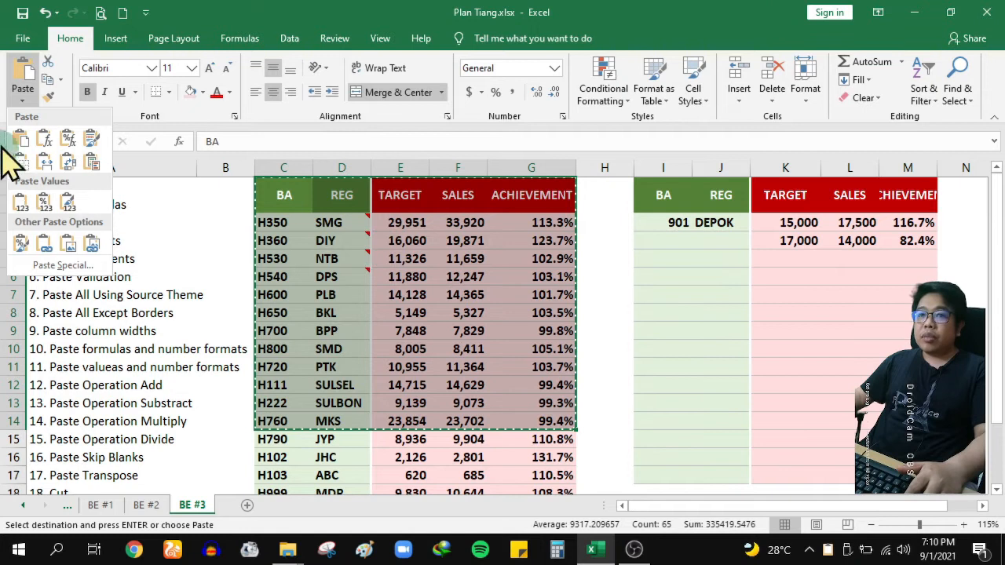
pyautogui.click(47, 265)
pyautogui.moveTo(564, 199); pyautogui.dragTo(354, 155)
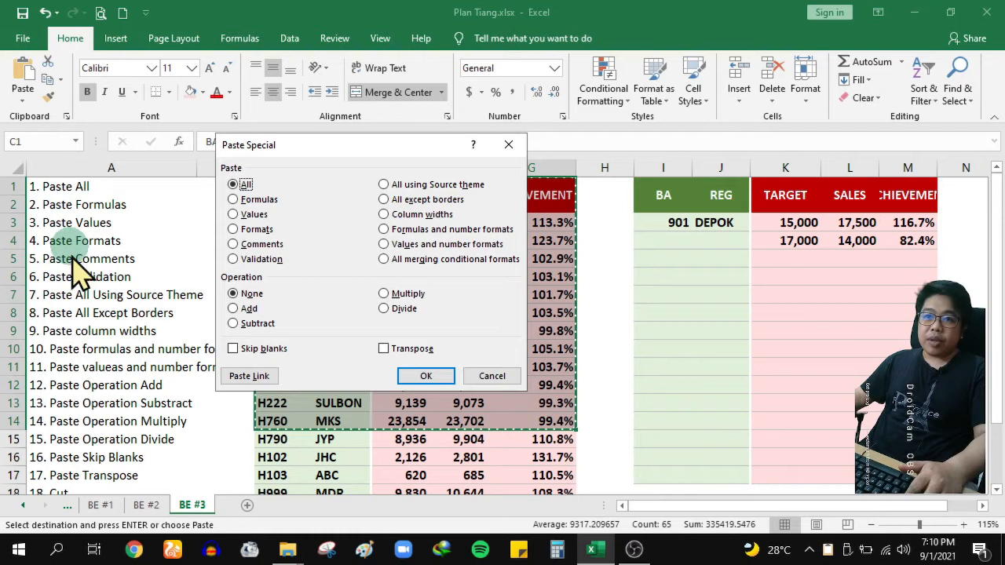
pyautogui.press('Escape')
# Step: Review the list of paste types in column A and select it from Paste All to Paste Transpose, A1:A17
pyautogui.click(130, 261)
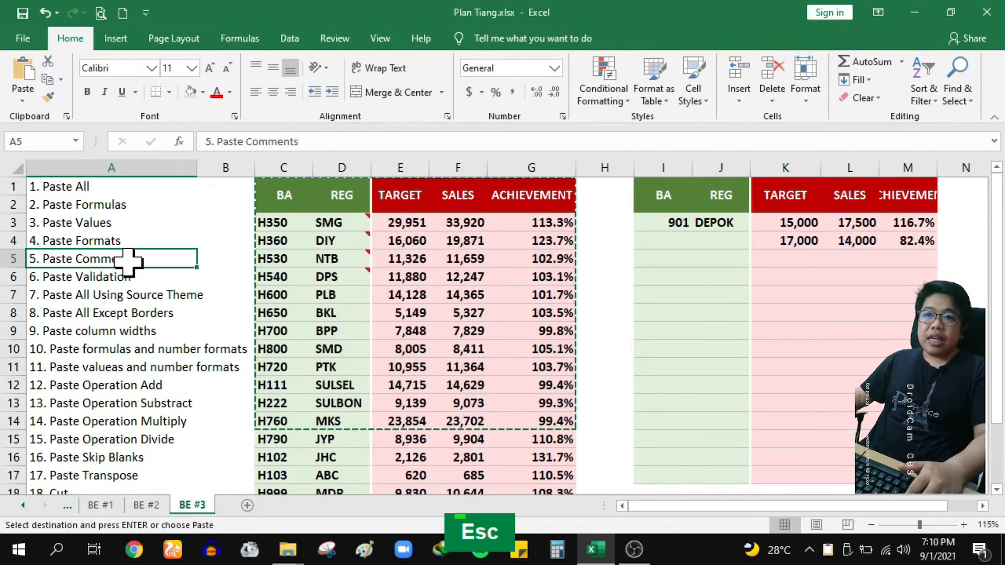
pyautogui.scroll(-1, 129, 261)
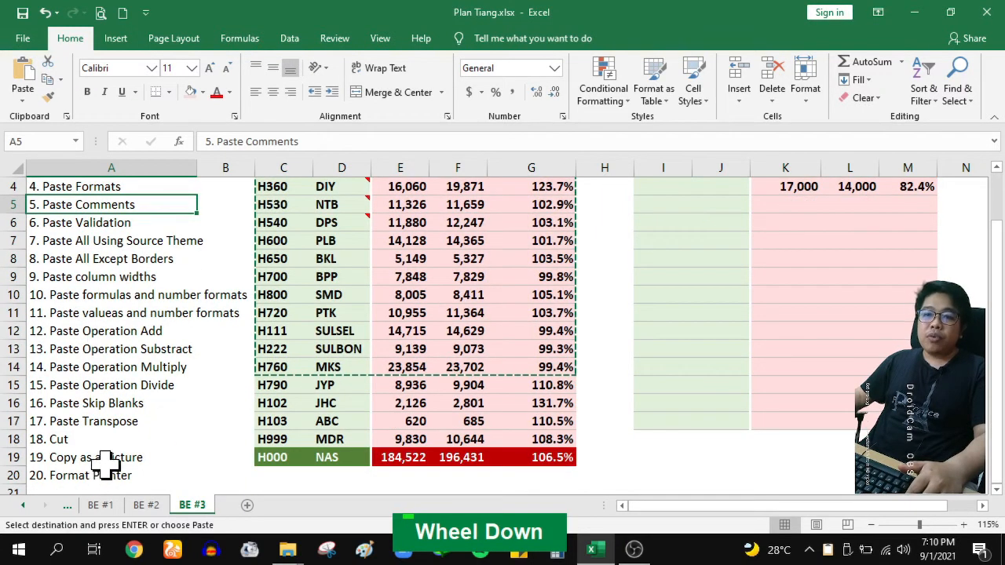
pyautogui.click(105, 421)
pyautogui.scroll(1, 196, 377)
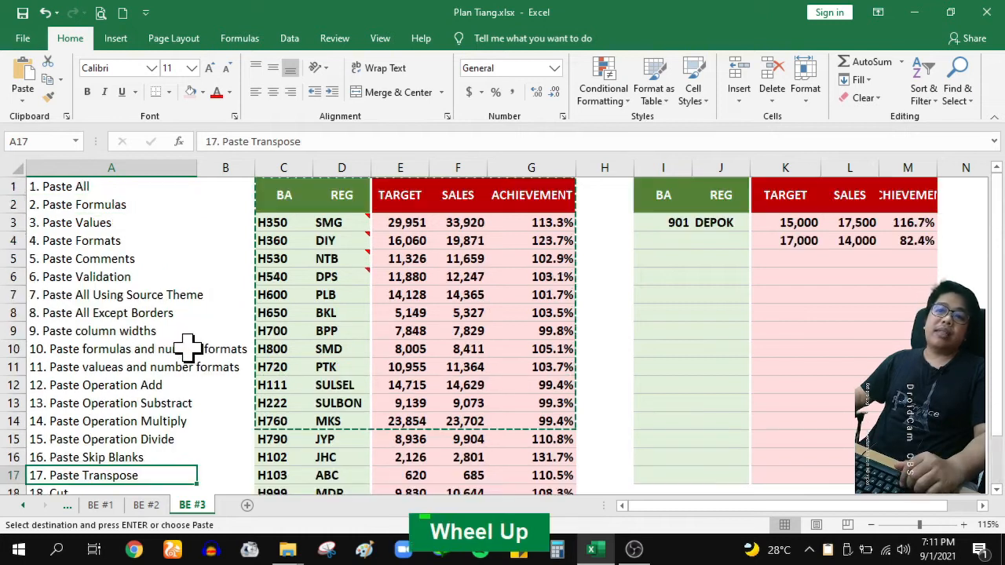
pyautogui.keyDown('shift'); pyautogui.click(102, 186); pyautogui.keyUp('shift')
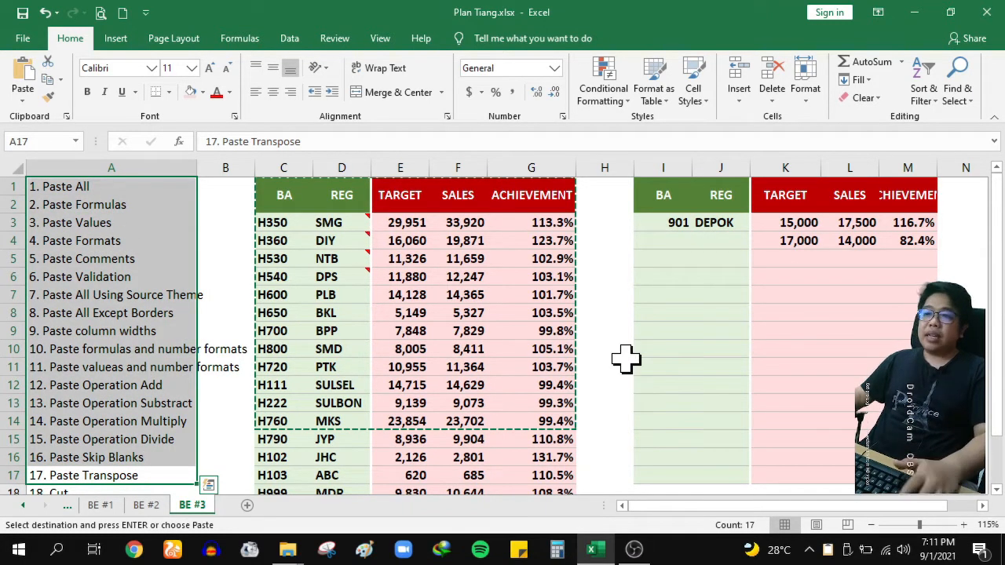
# Step: Clear the pending copy, create a blank workbook and arrange it side by side with Plan Tiang.xlsx
pyautogui.press('Escape')
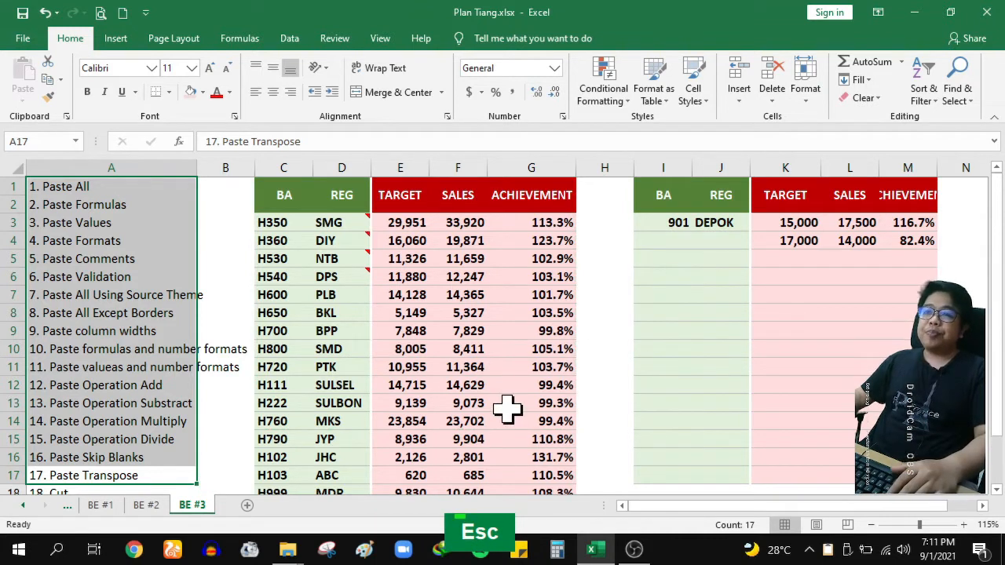
pyautogui.click(123, 14)
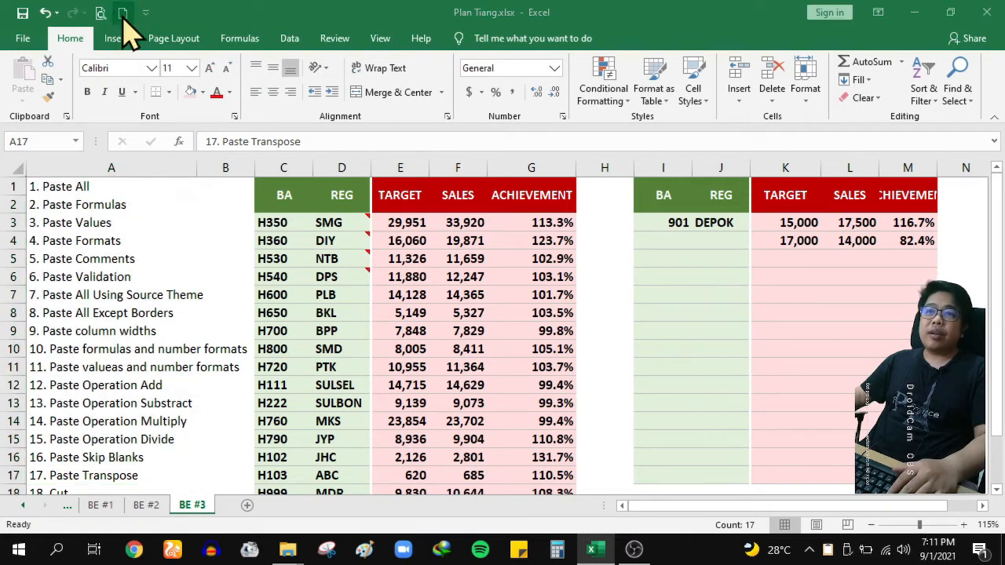
pyautogui.moveTo(559, 11); pyautogui.dragTo(1004, 271)
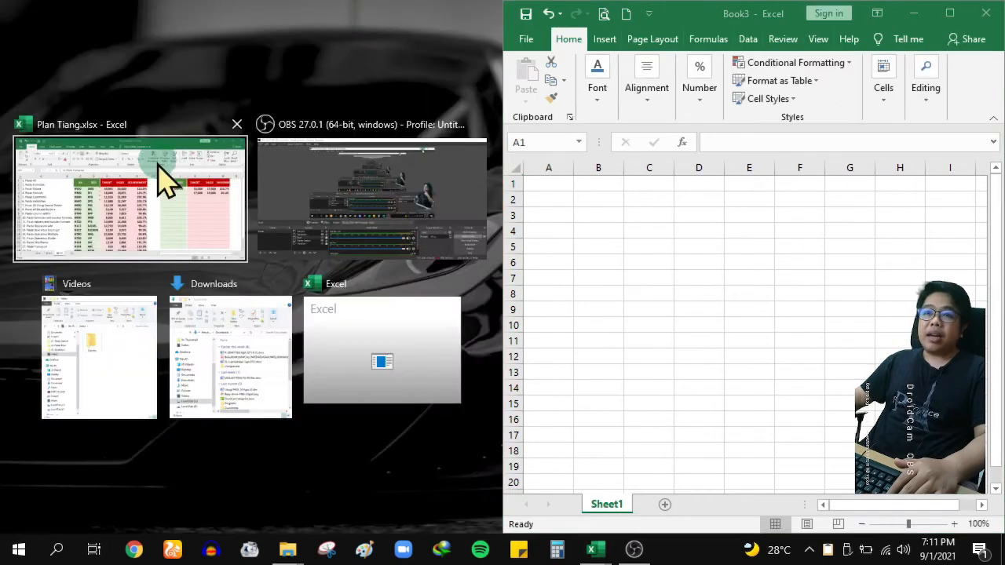
pyautogui.click(164, 178)
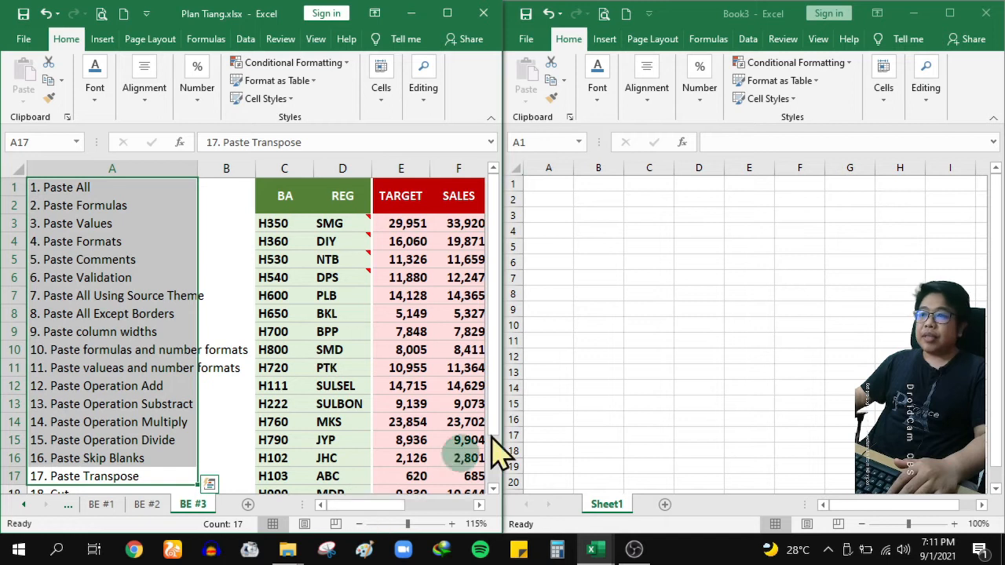
pyautogui.click(629, 409)
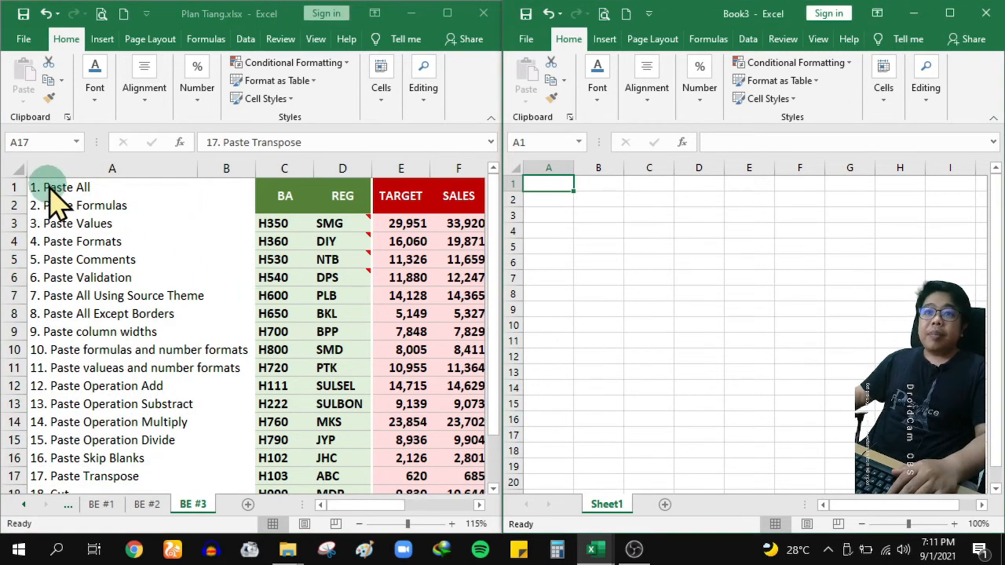
# Step: Copy the full sales table C1:G19 from sheet BE #3 and paste everything into the new workbook at A1
pyautogui.click(479, 504)
pyautogui.doubleClick(478, 503)
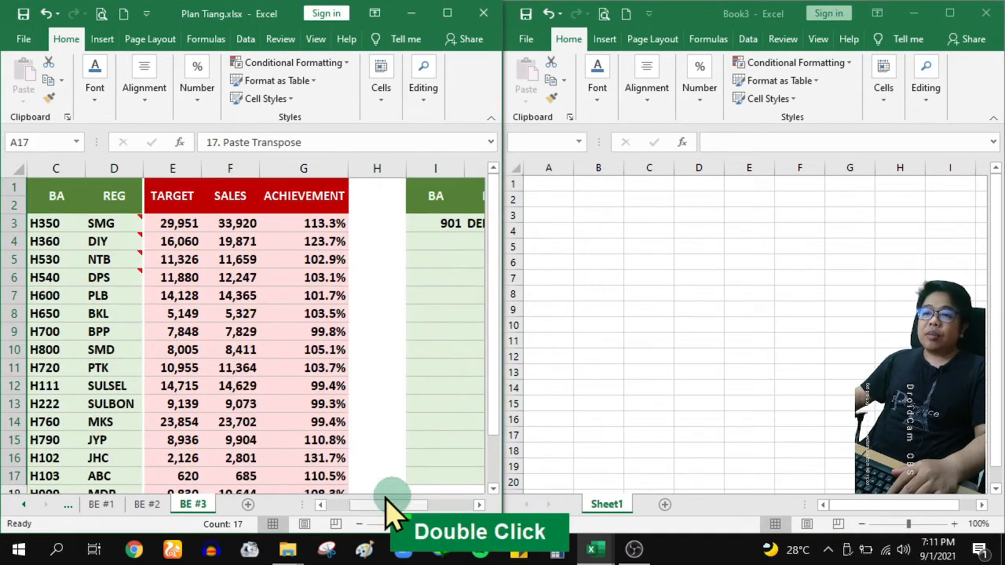
pyautogui.click(321, 504)
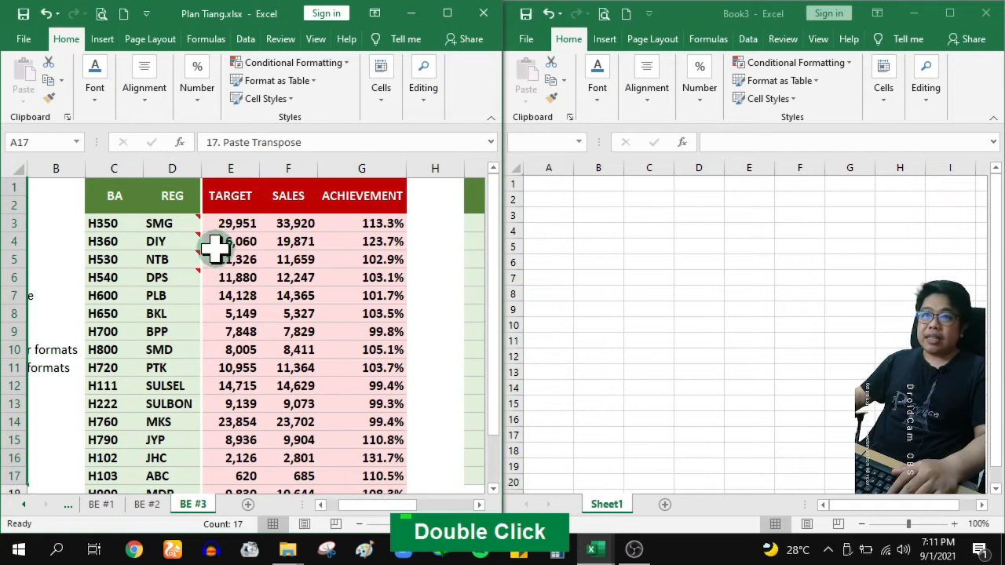
pyautogui.press('ctrl')
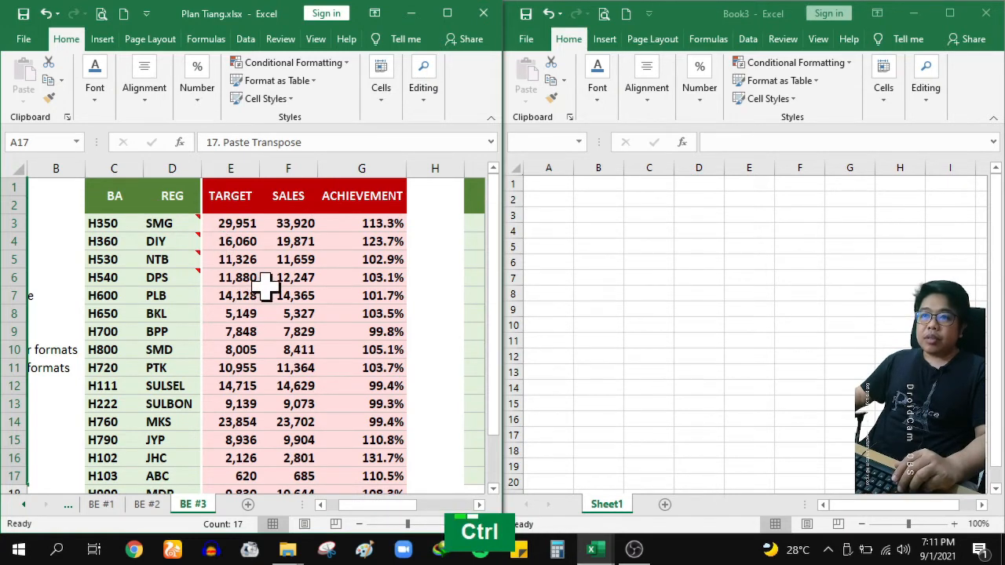
pyautogui.scroll(-1, 267, 289)
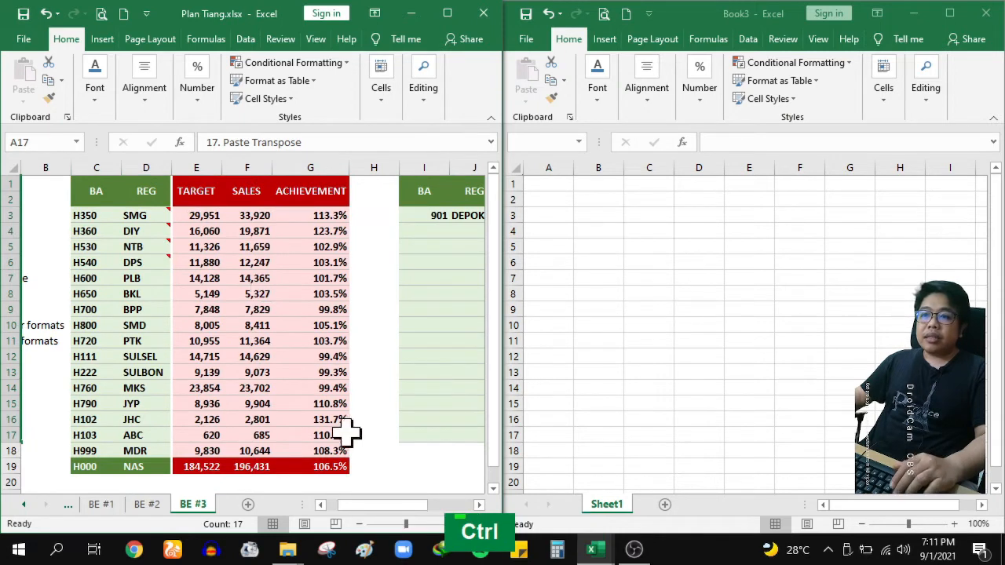
pyautogui.moveTo(357, 506); pyautogui.dragTo(333, 505)
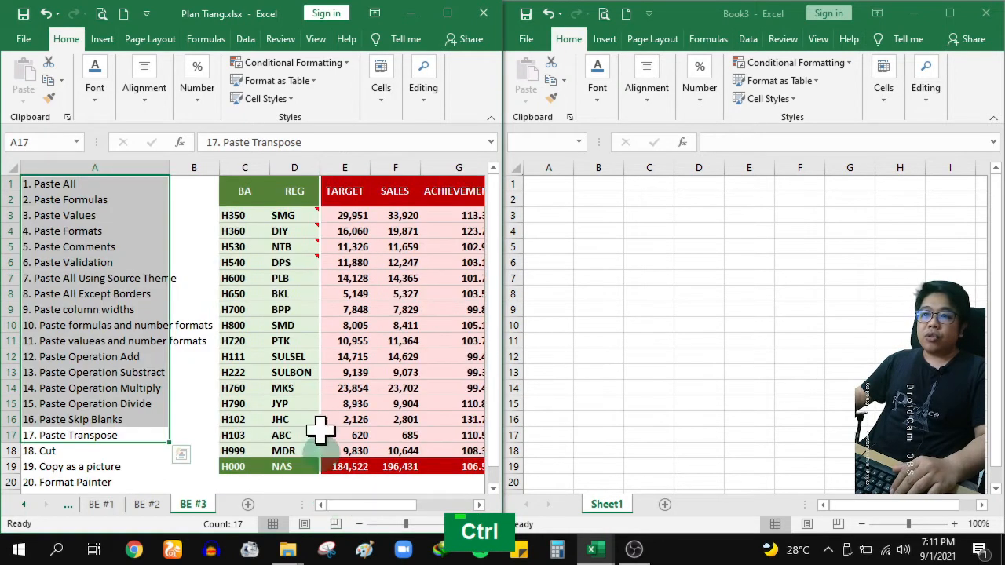
pyautogui.click(478, 505)
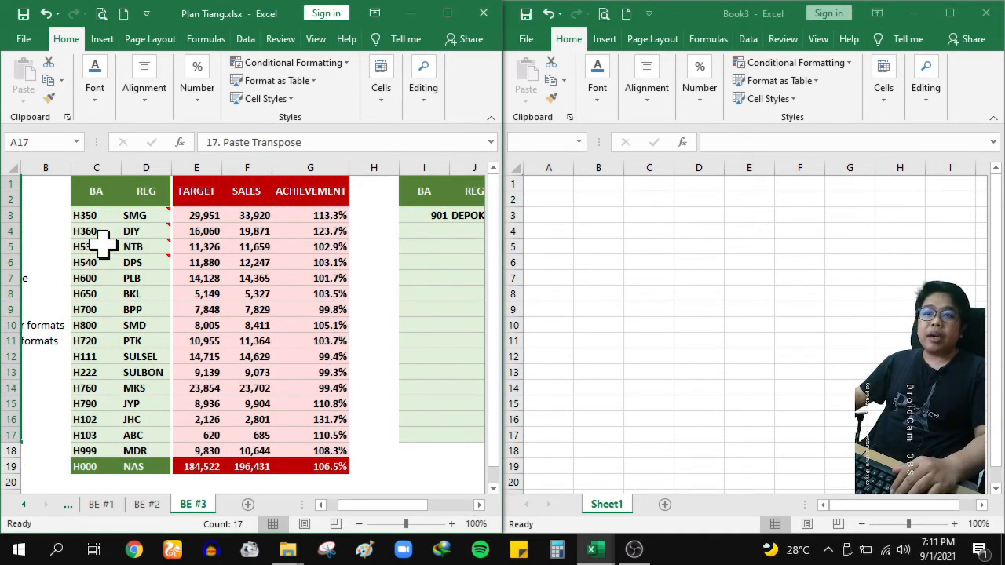
pyautogui.click(85, 187)
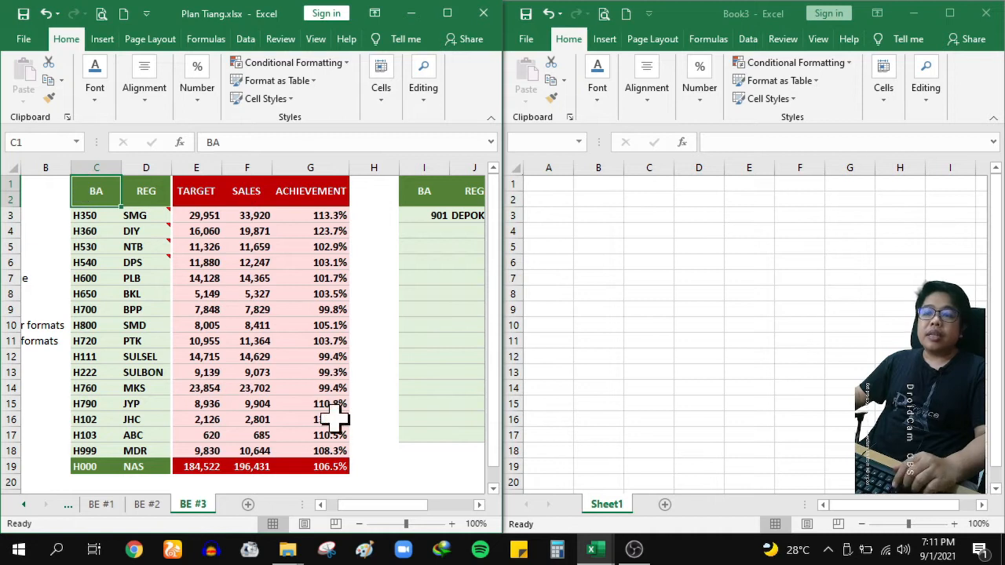
pyautogui.keyDown('shift'); pyautogui.click(339, 469); pyautogui.keyUp('shift')
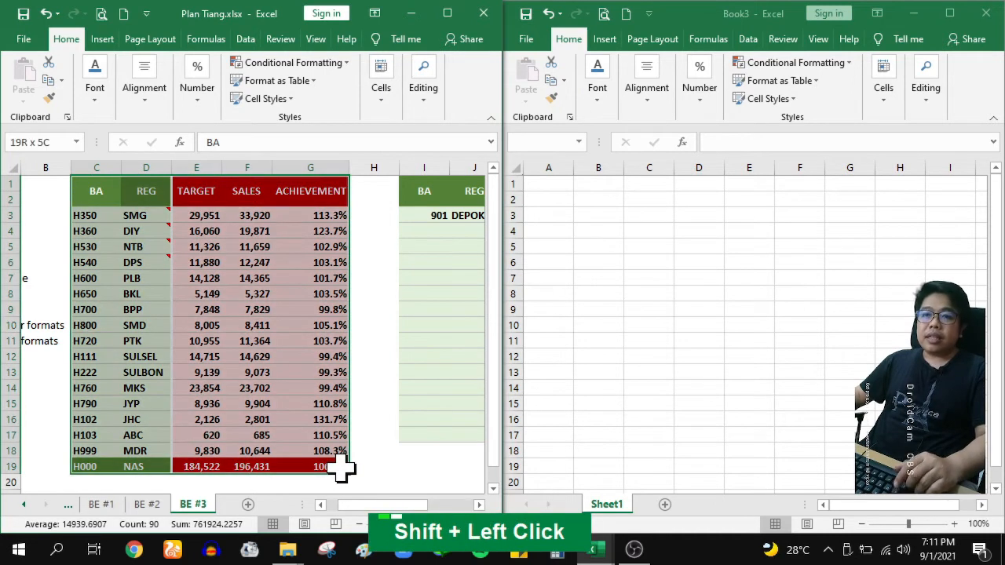
pyautogui.hotkey('ctrl', 'c')
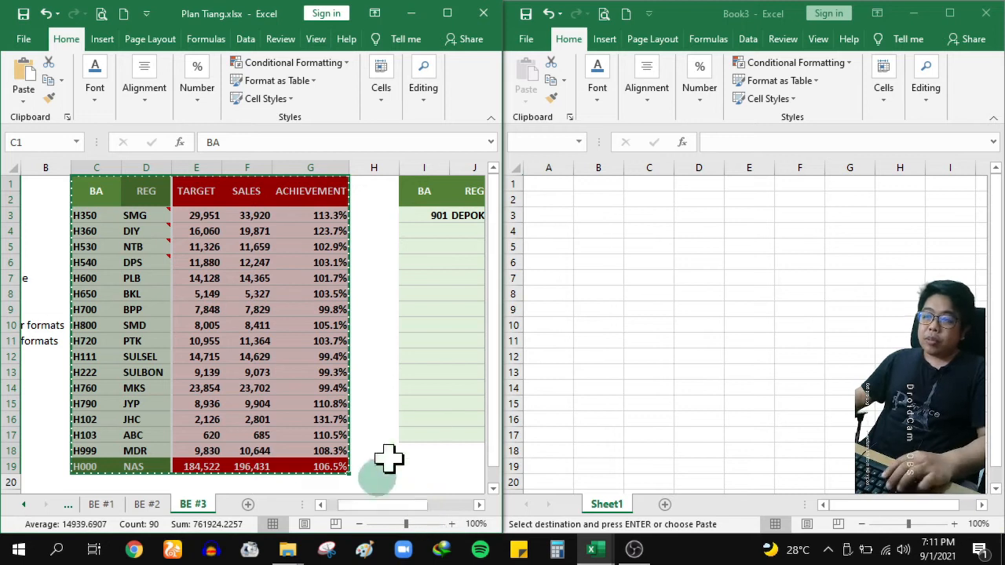
pyautogui.click(543, 184)
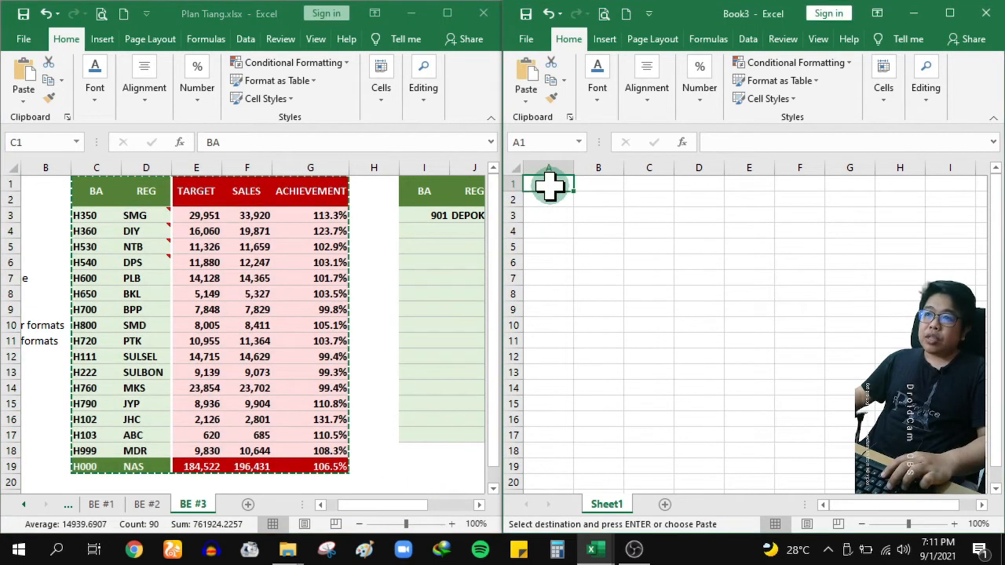
pyautogui.hotkey('ctrl', 'v')
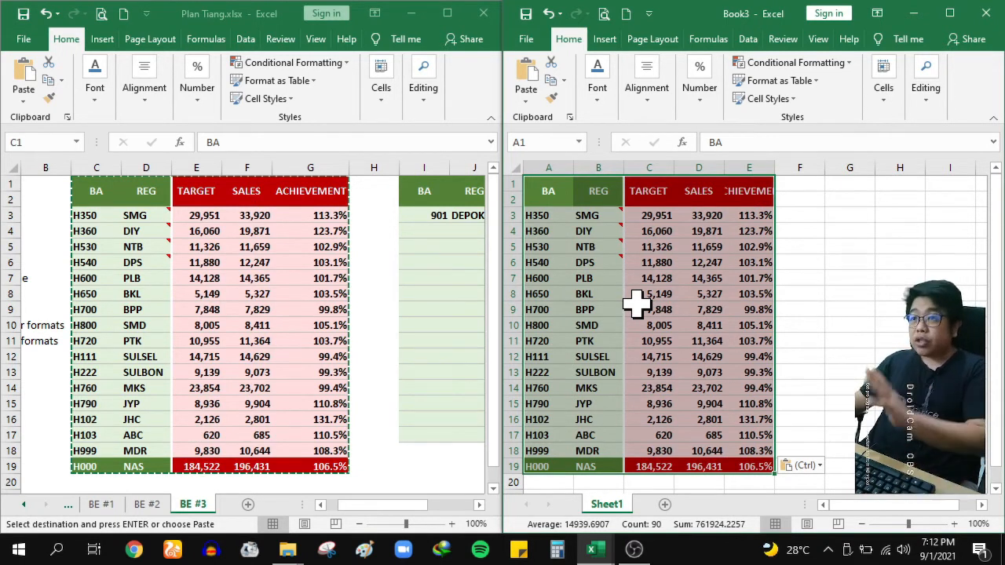
# Step: Rename the new workbook's Sheet1 as P All
pyautogui.click(349, 507)
pyautogui.moveTo(350, 507); pyautogui.dragTo(332, 511)
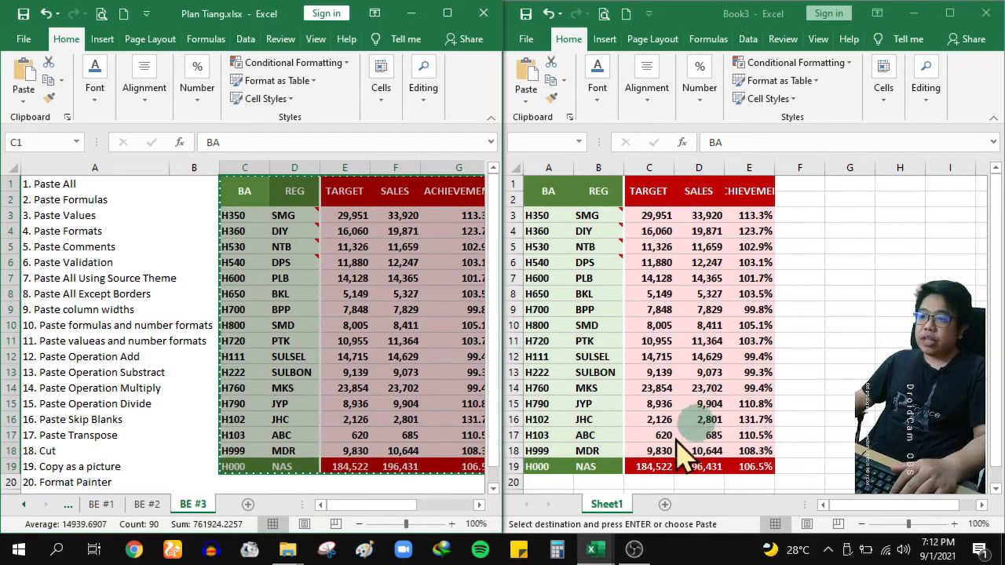
pyautogui.doubleClick(605, 503)
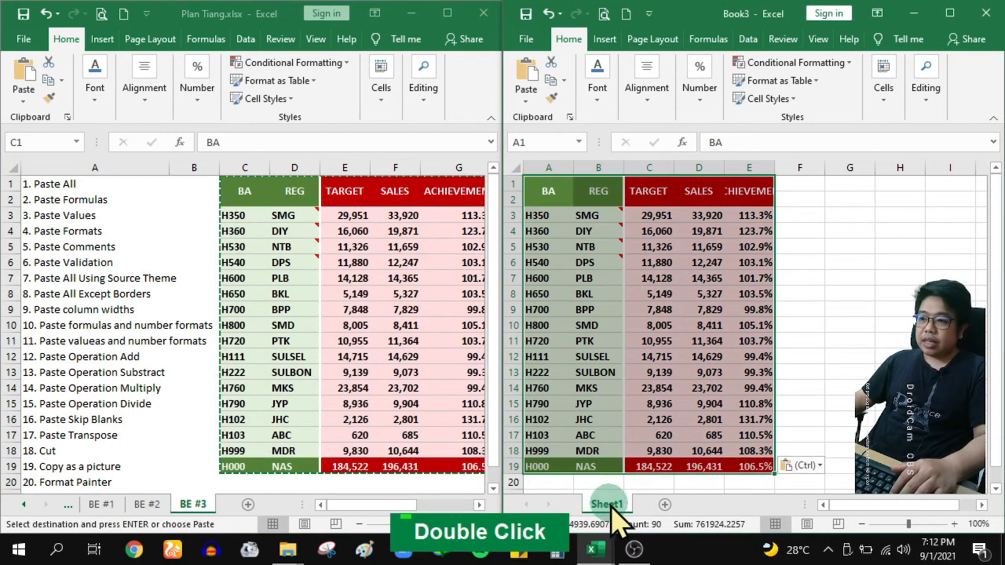
pyautogui.write('P All')
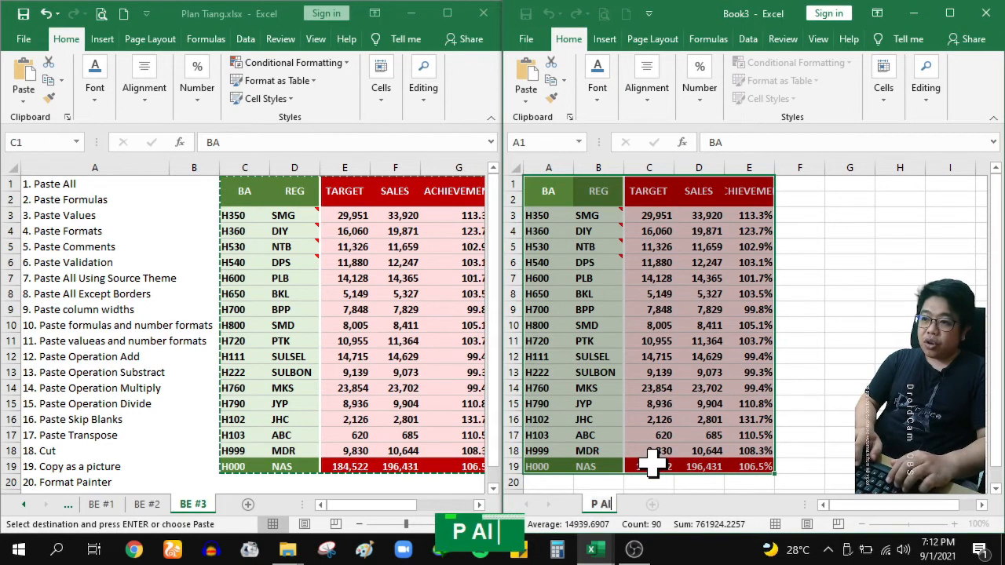
pyautogui.press('Return')
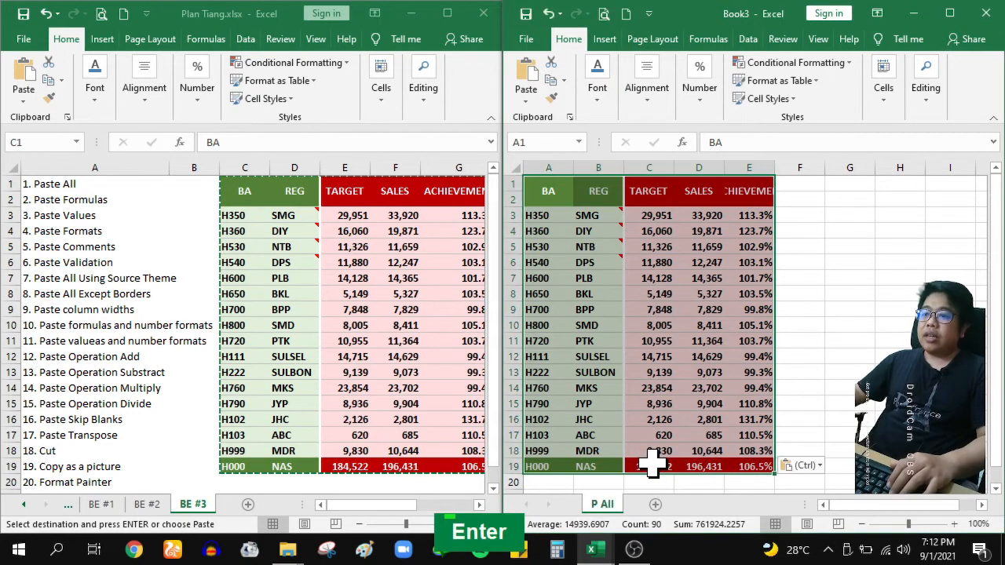
# Step: Add a second sheet to the new workbook and paste only the copied table's formulas at A1 using Paste Special
pyautogui.click(657, 504)
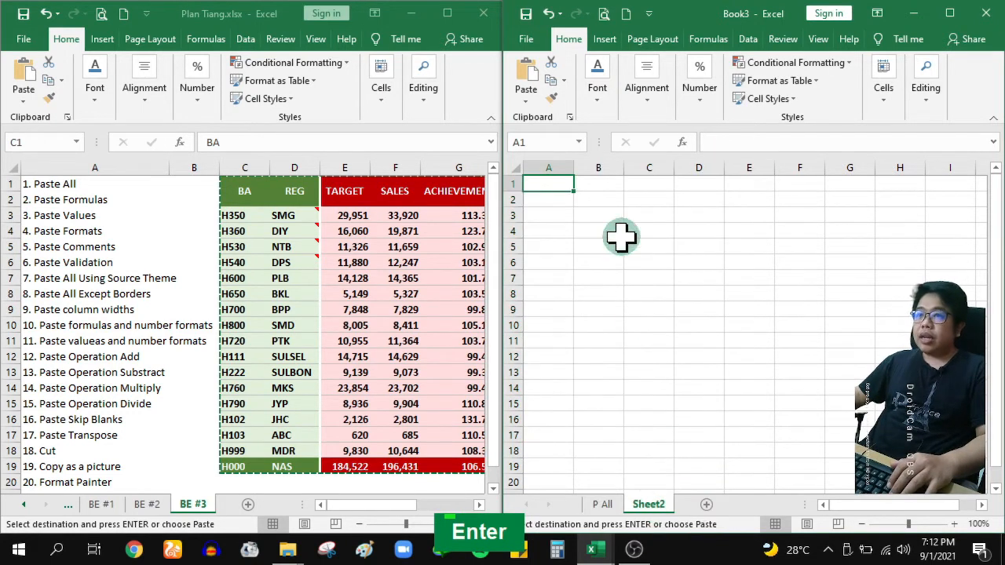
pyautogui.rightClick(547, 184)
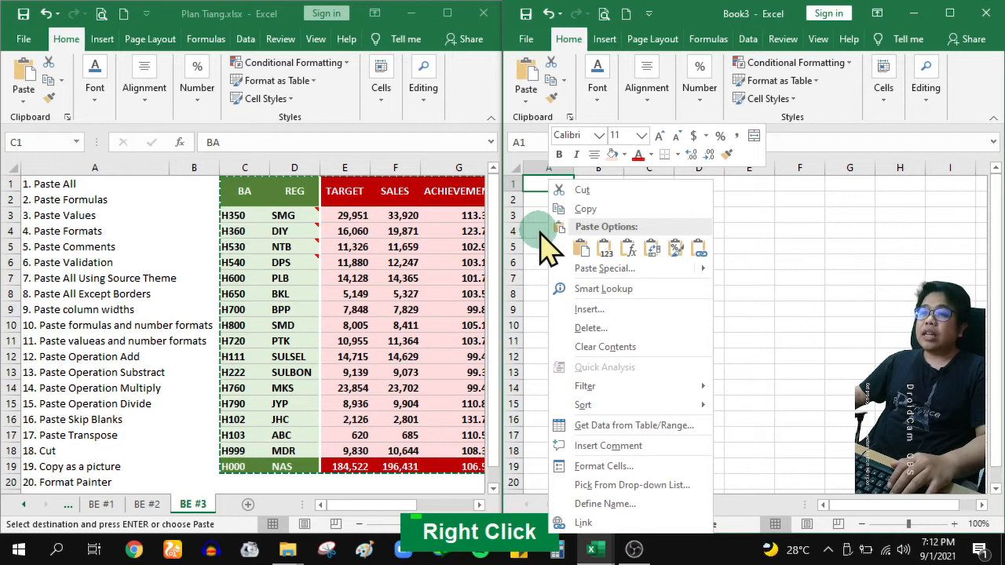
pyautogui.click(526, 182)
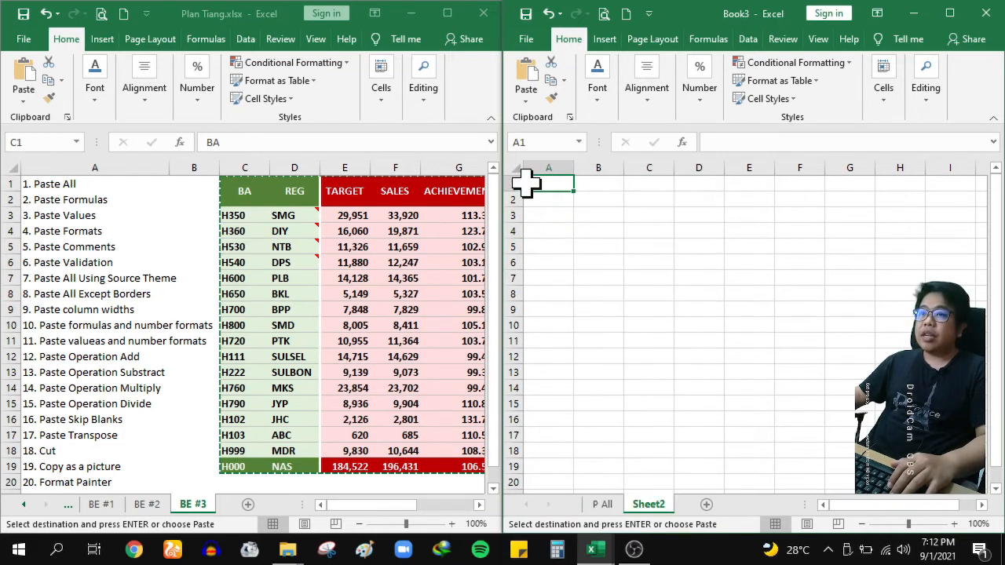
pyautogui.click(528, 105)
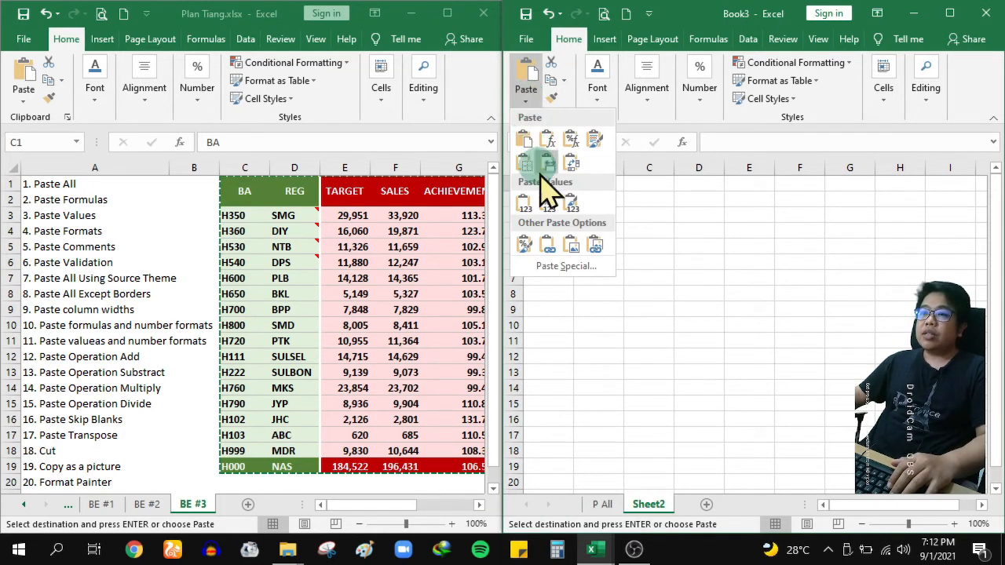
pyautogui.click(586, 297)
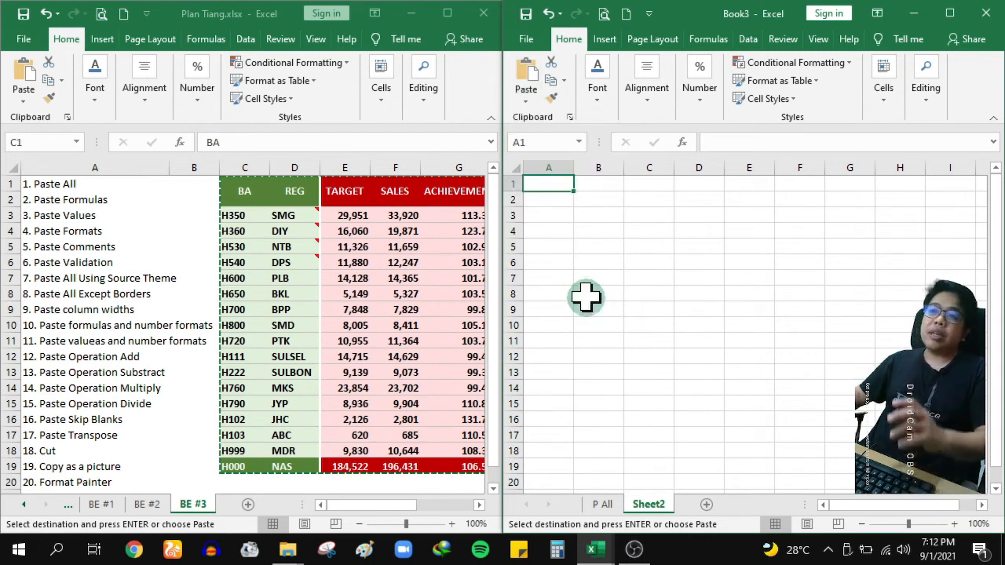
pyautogui.rightClick(560, 183)
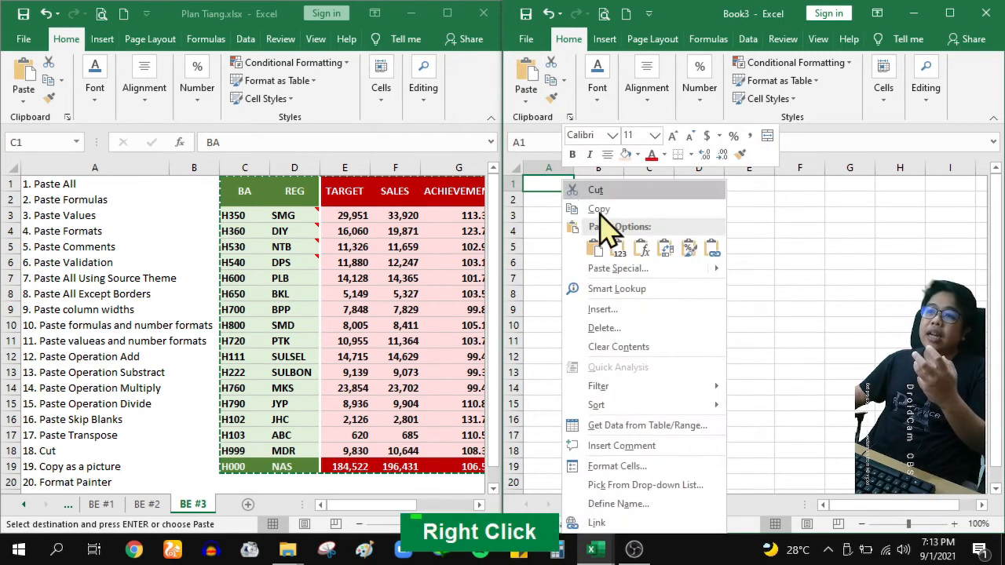
pyautogui.click(638, 269)
pyautogui.moveTo(630, 141); pyautogui.dragTo(709, 153)
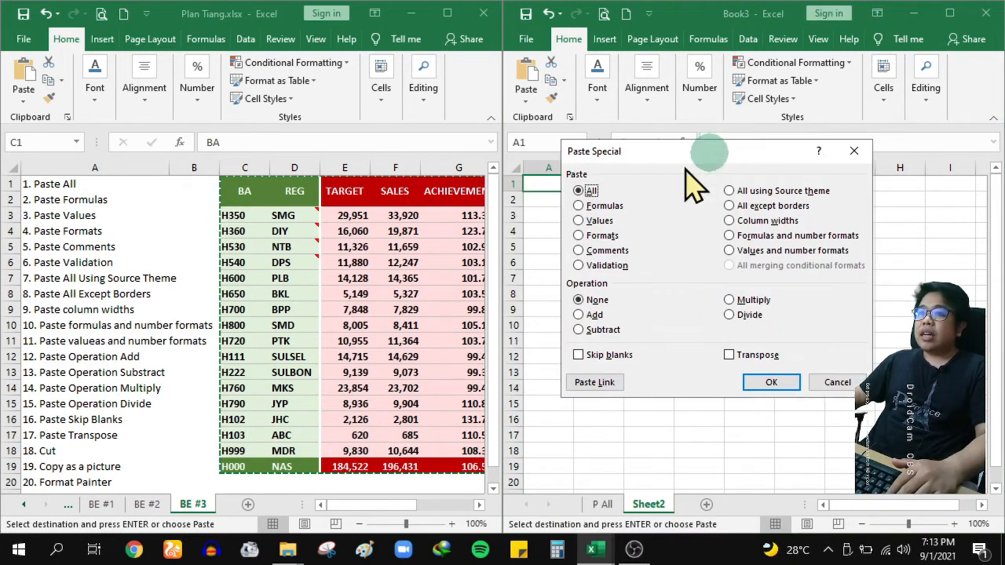
pyautogui.click(597, 205)
pyautogui.click(755, 383)
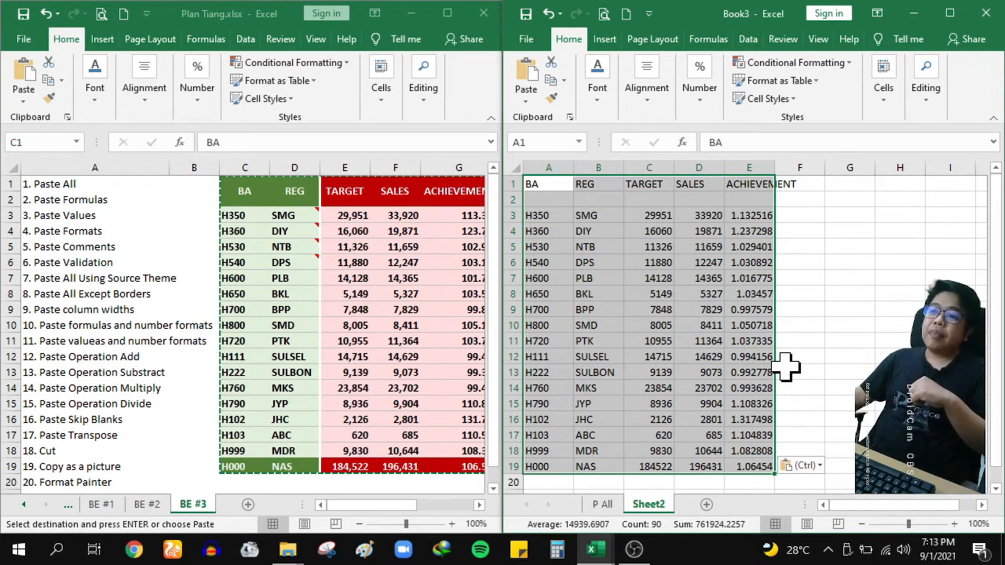
# Step: Inspect the pasted formulas in ACHIEVEMENT cells E11, E3, E6 and E8 and the TARGET total C19 without changing them
pyautogui.click(741, 342)
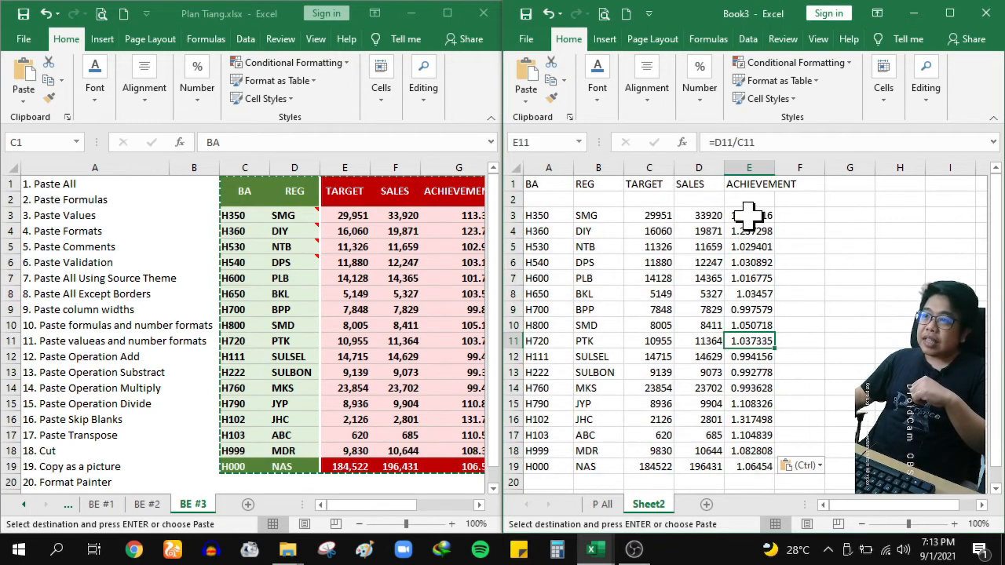
pyautogui.click(746, 215)
pyautogui.click(751, 263)
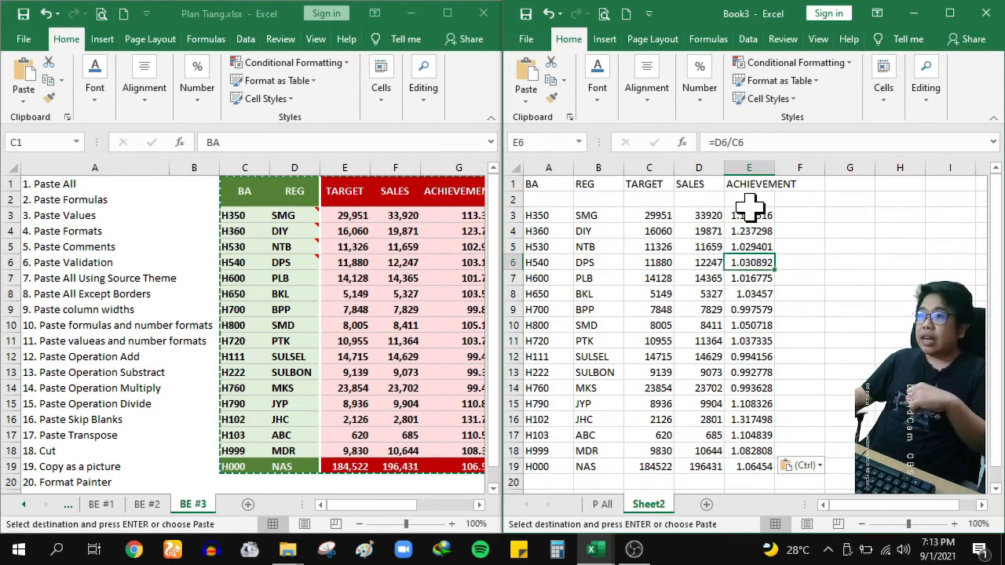
pyautogui.press('F2')
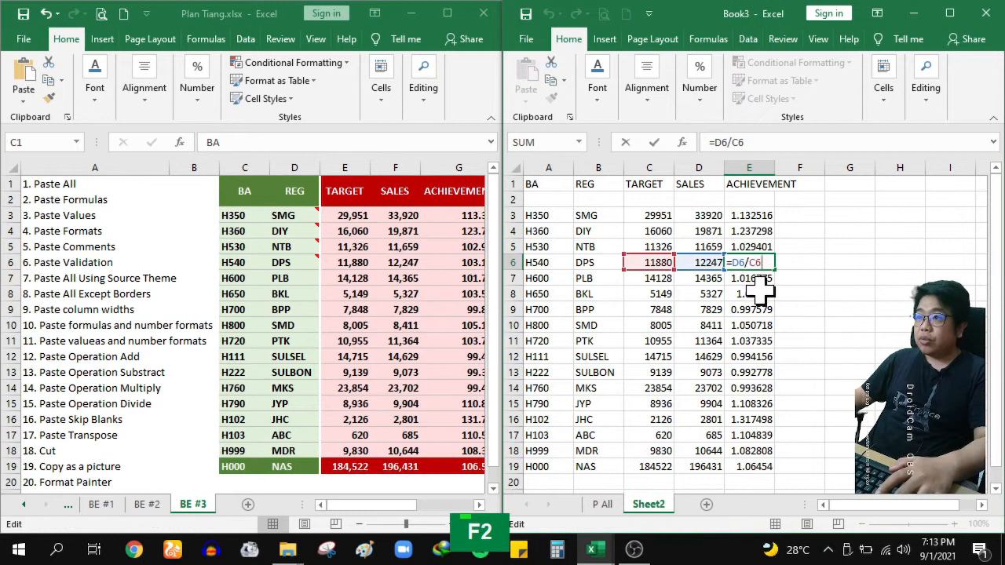
pyautogui.press('Escape')
pyautogui.click(758, 293)
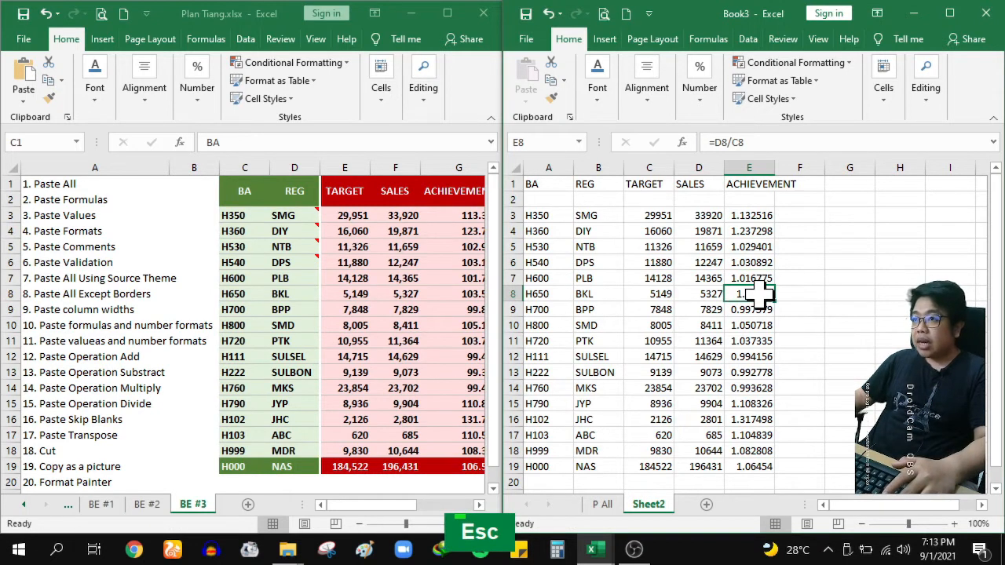
pyautogui.press('F2')
pyautogui.press('Escape')
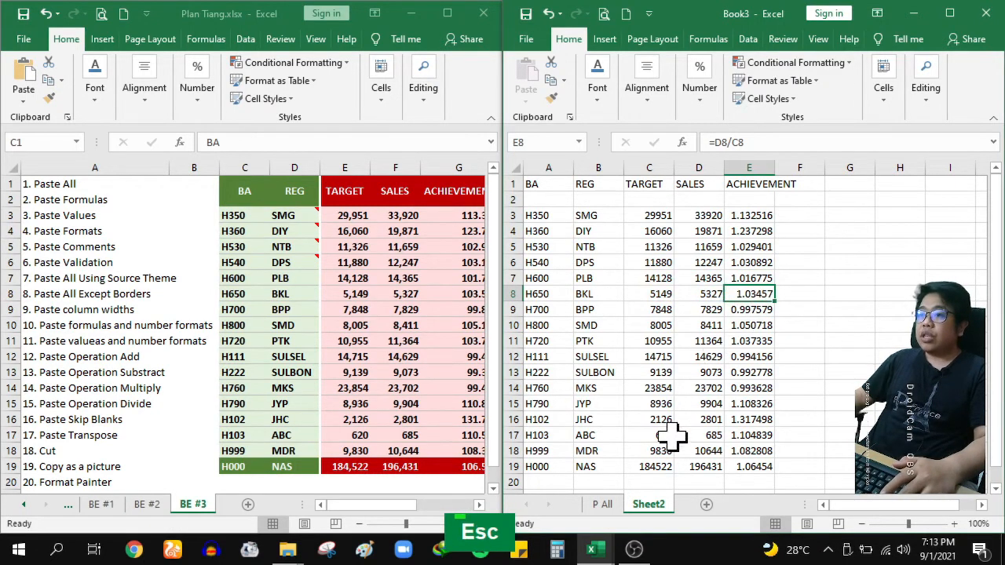
pyautogui.click(650, 465)
pyautogui.press('F2')
pyautogui.press('Escape')
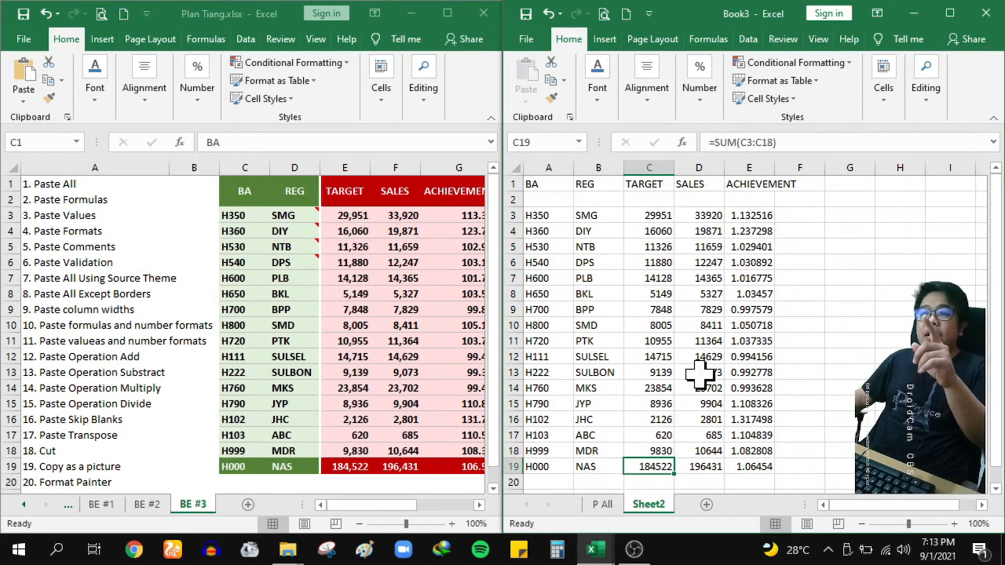
# Step: Rename the new workbook's second sheet, holding the pasted formulas, as P Formula
pyautogui.doubleClick(659, 504)
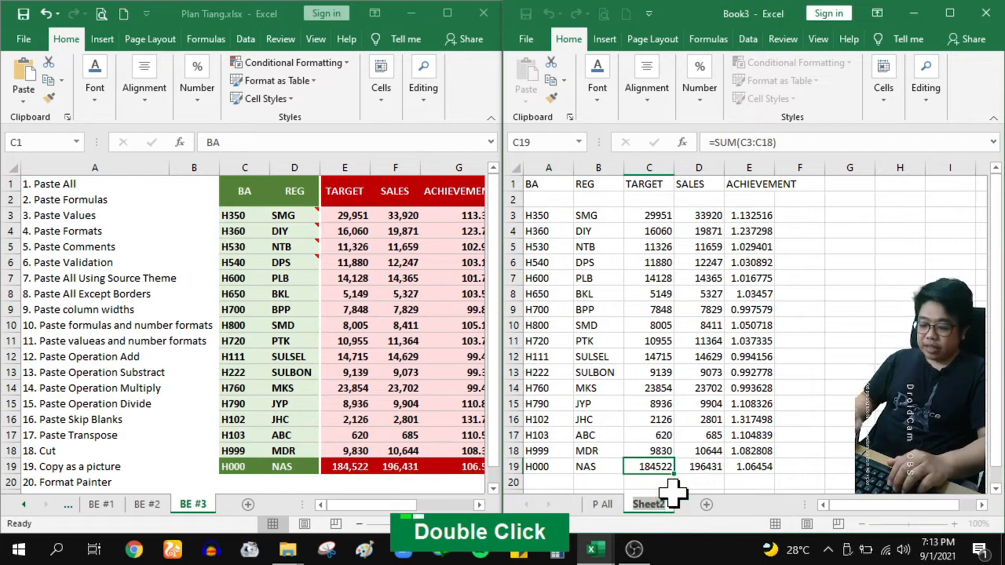
pyautogui.write('P Formula')
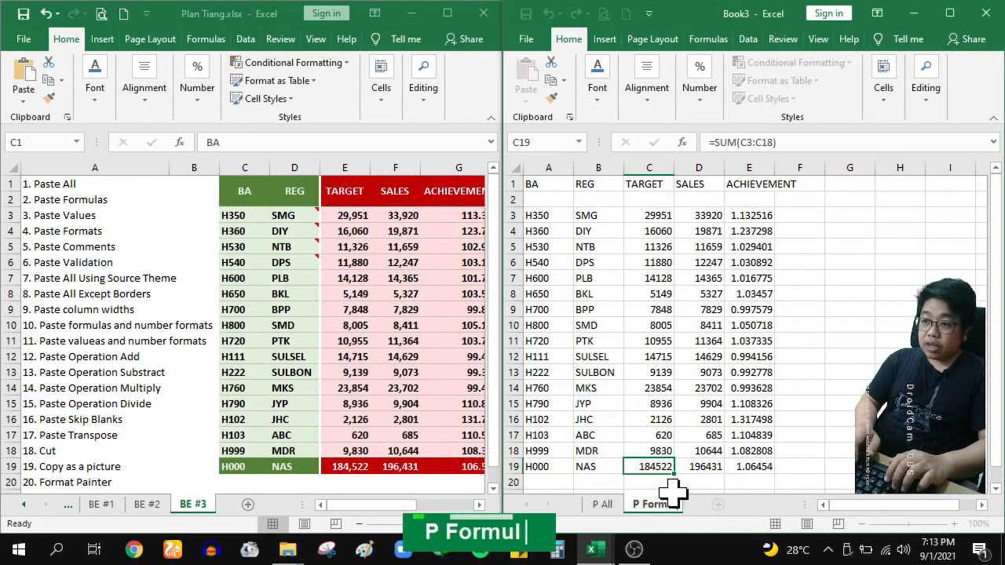
pyautogui.click(756, 420)
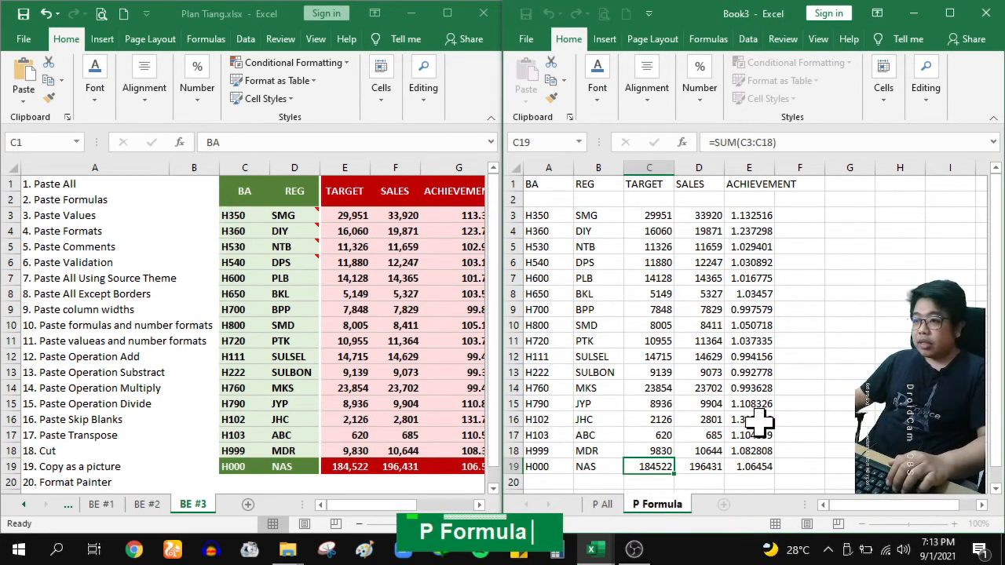
# Step: Add a third sheet to the new workbook and name it P Value
pyautogui.click(723, 504)
pyautogui.doubleClick(718, 504)
pyautogui.write('P Value')
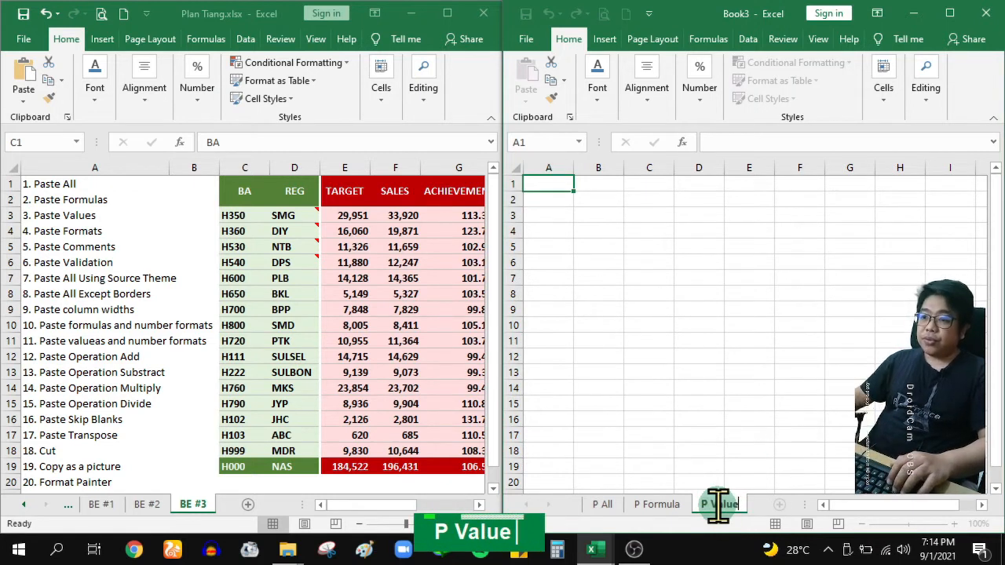
pyautogui.press('Return')
pyautogui.click(568, 231)
# Step: Copy the full sales table from sheet BE #3 and paste only its values at A1 of P Value using Paste Special
pyautogui.click(233, 185)
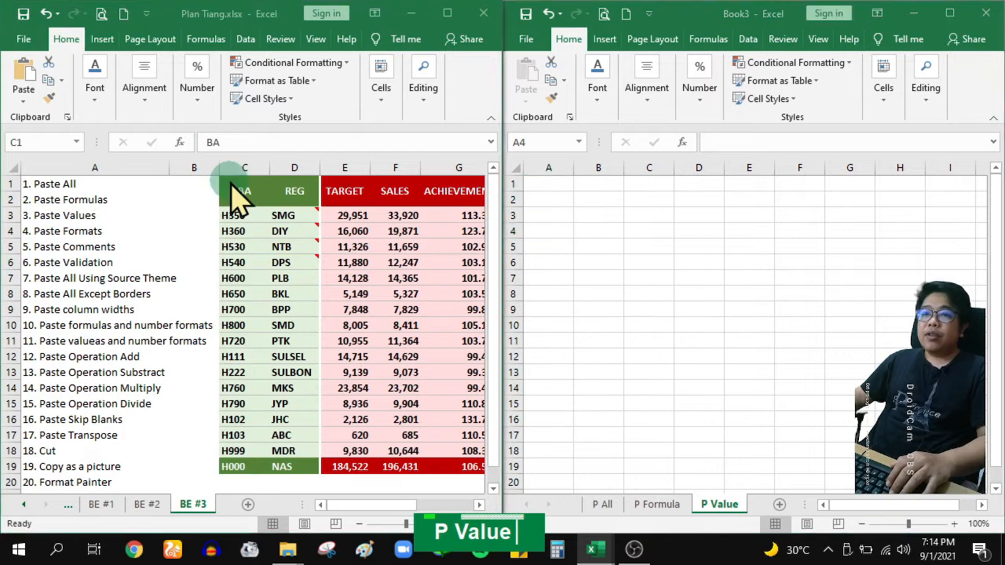
pyautogui.hotkey('ctrl', 'a')
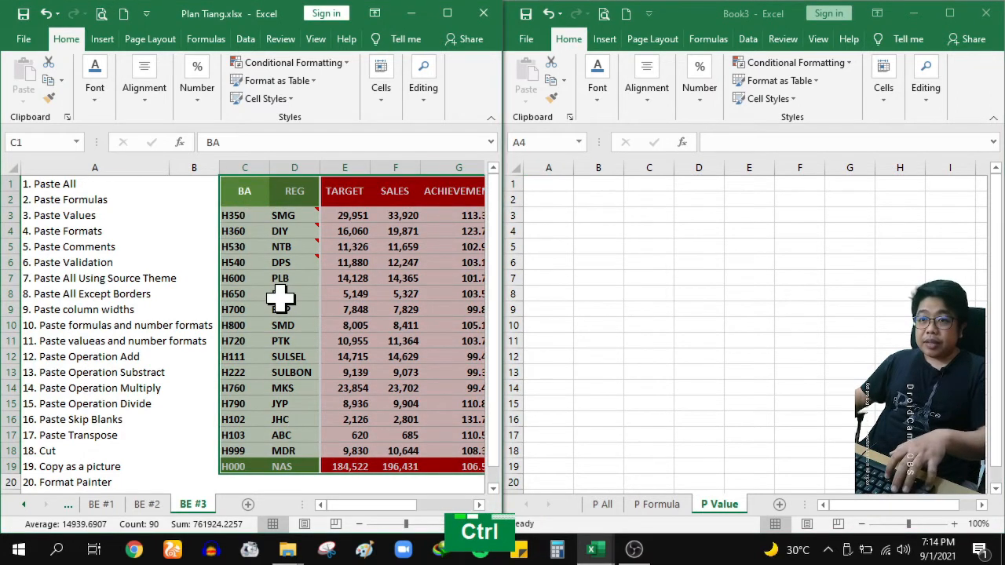
pyautogui.hotkey('ctrl', 'c')
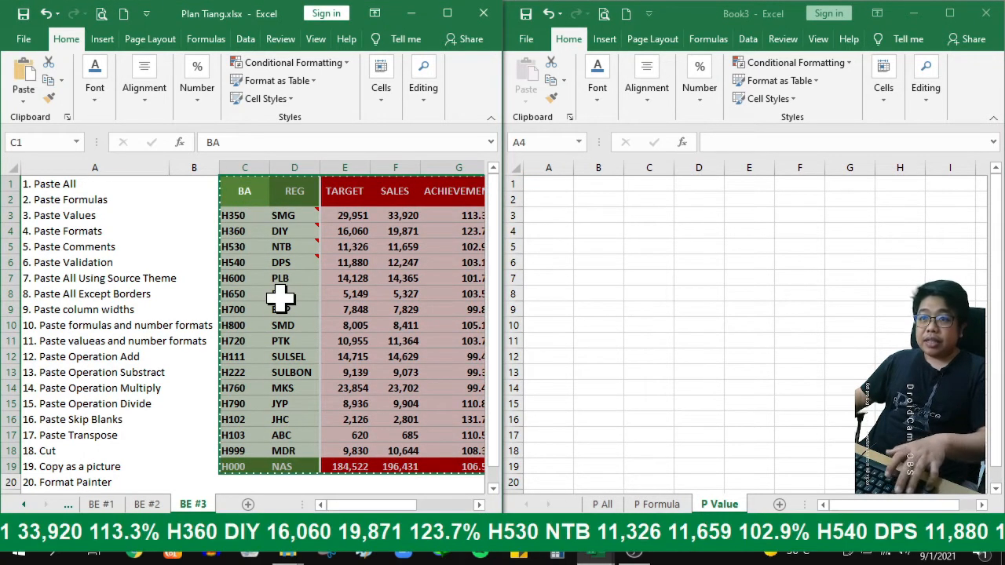
pyautogui.rightClick(555, 187)
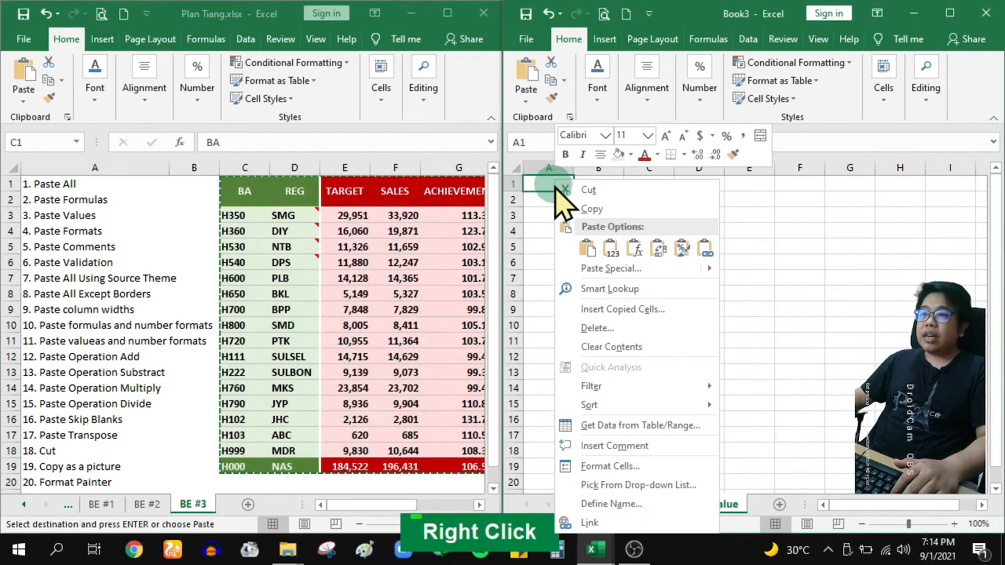
pyautogui.click(601, 268)
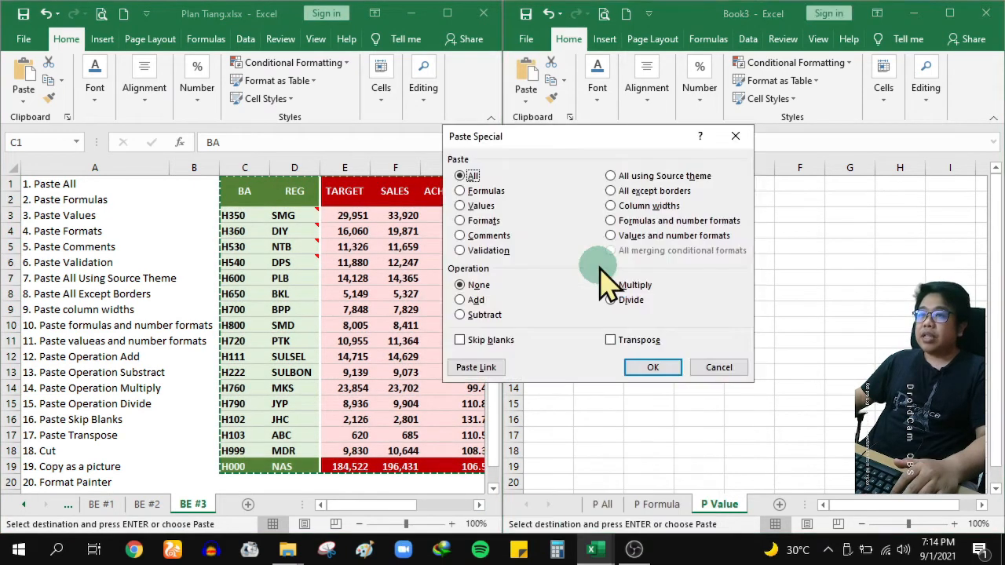
pyautogui.click(472, 205)
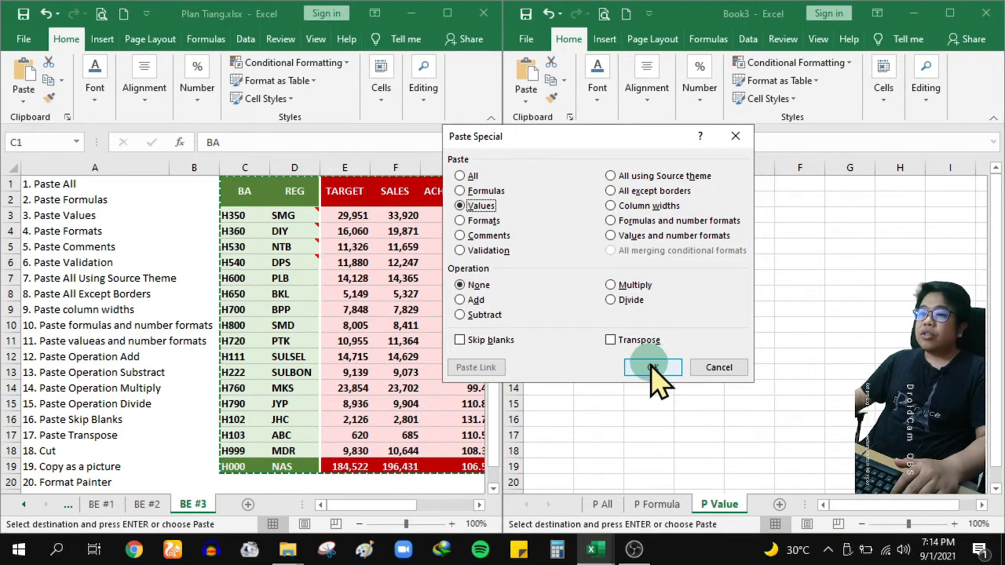
pyautogui.click(653, 367)
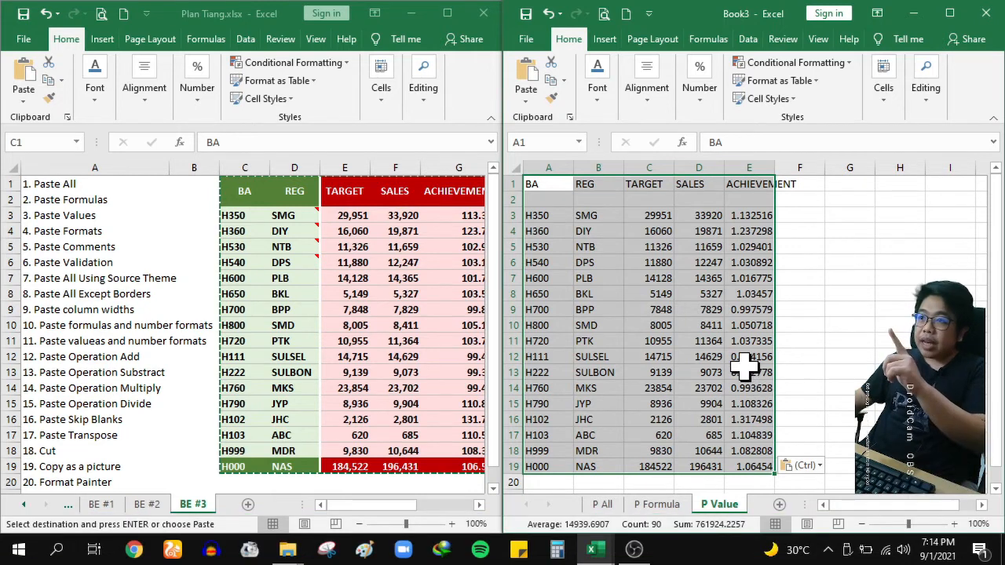
# Step: Examine the pasted contents of SALES cell D11, ACHIEVEMENT cells from E3 to E19 and the TARGET total C19 for constants versus formulas
pyautogui.click(688, 341)
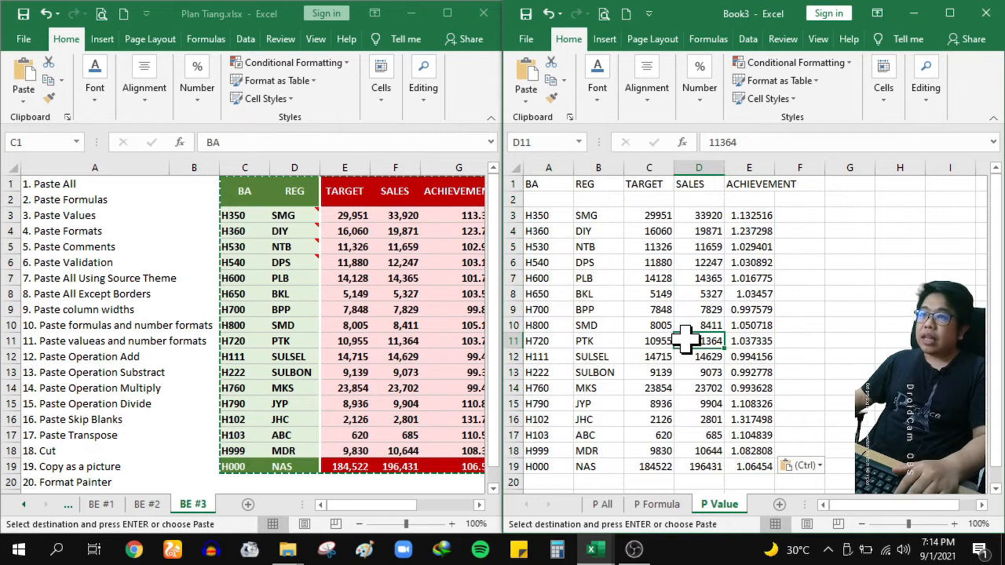
pyautogui.click(742, 216)
pyautogui.click(750, 246)
pyautogui.click(756, 280)
pyautogui.click(758, 325)
pyautogui.click(758, 357)
pyautogui.click(756, 389)
pyautogui.click(749, 435)
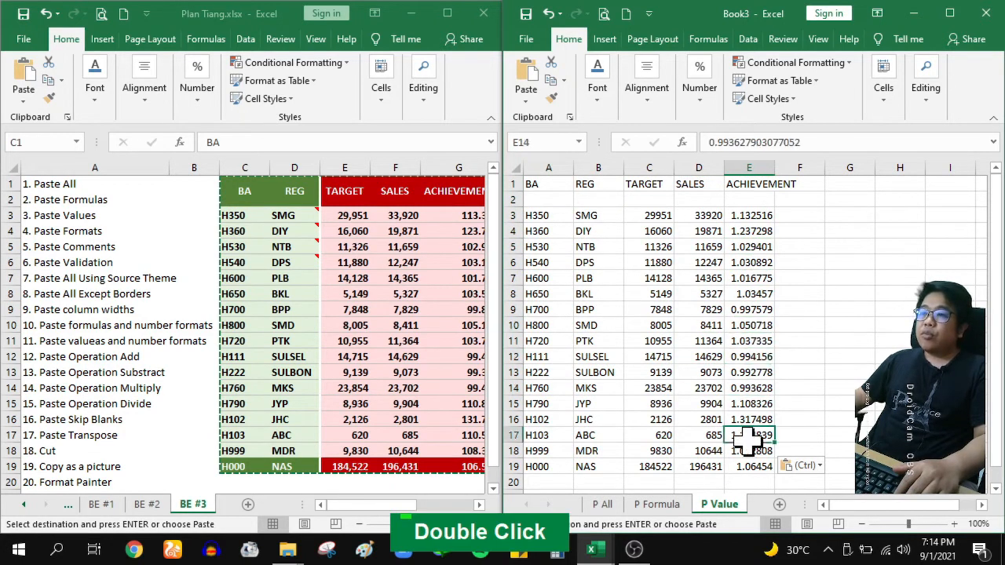
pyautogui.click(743, 464)
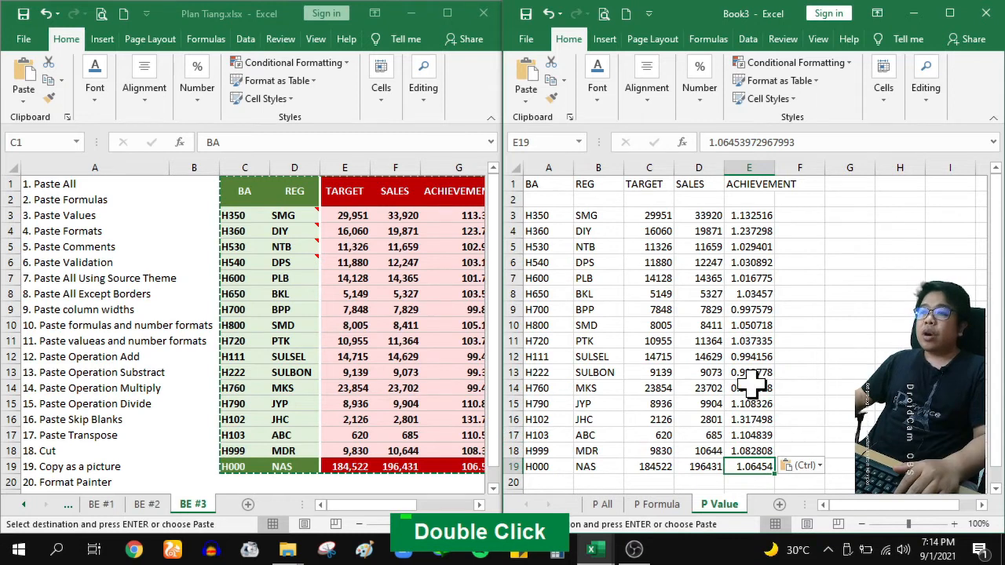
pyautogui.click(752, 303)
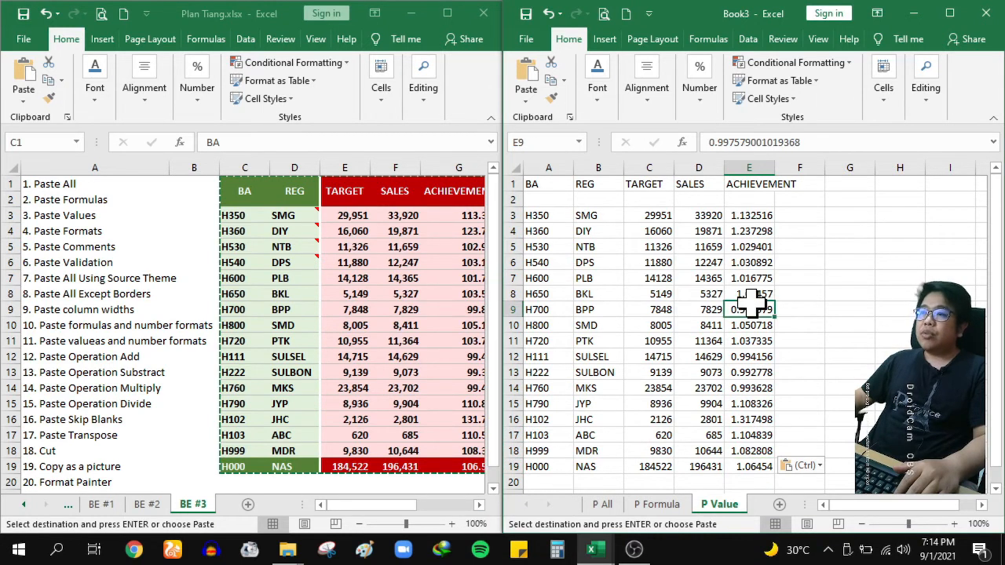
pyautogui.click(752, 217)
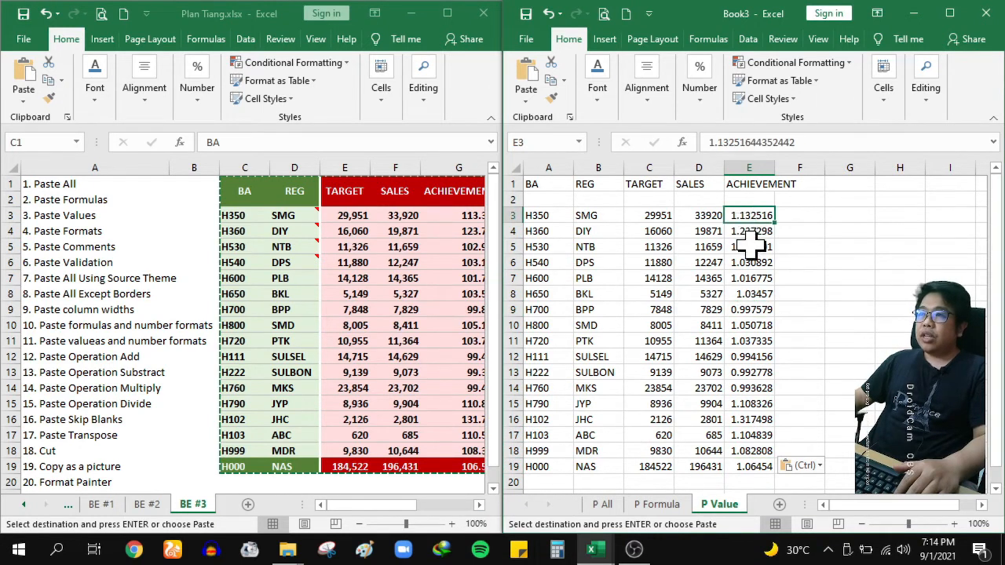
pyautogui.click(754, 246)
pyautogui.click(754, 292)
pyautogui.click(751, 358)
pyautogui.click(750, 465)
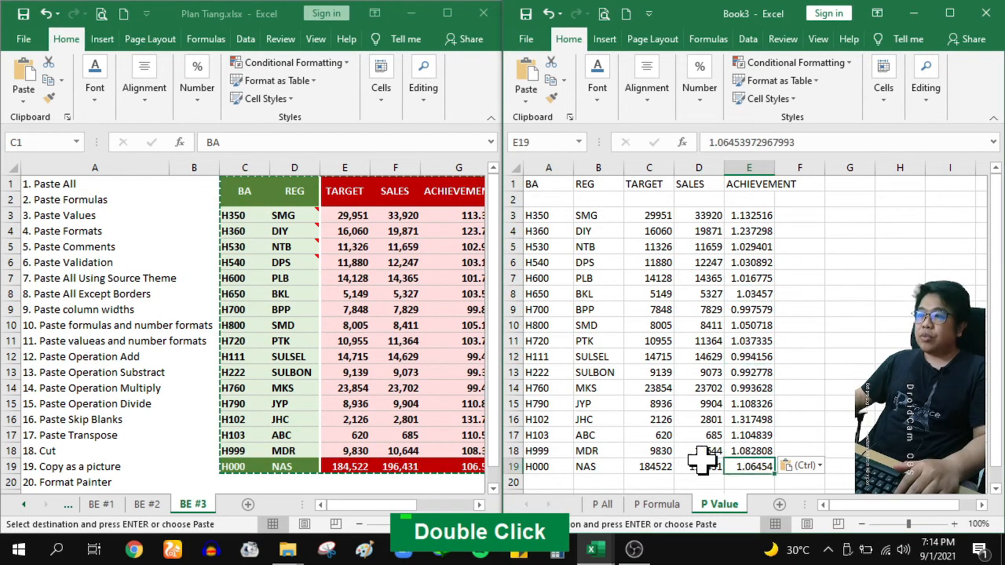
pyautogui.click(656, 466)
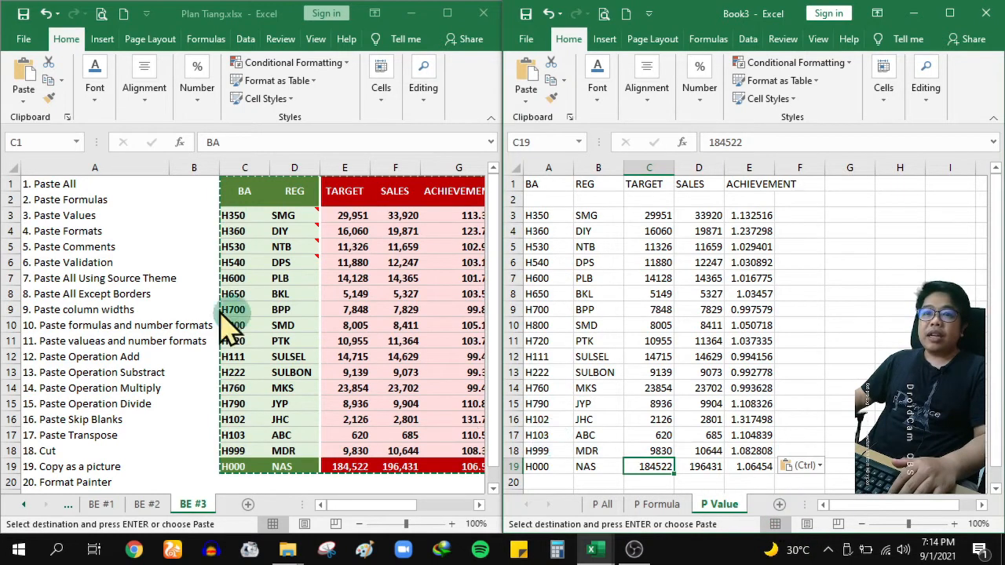
# Step: Add a fourth sheet to the new workbook and name it P Formats
pyautogui.click(76, 233)
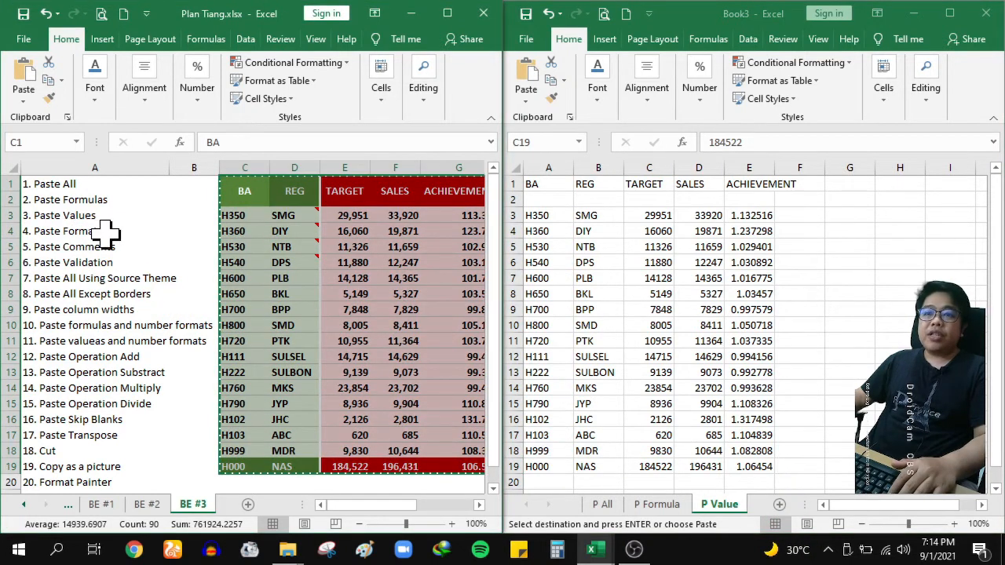
pyautogui.click(782, 506)
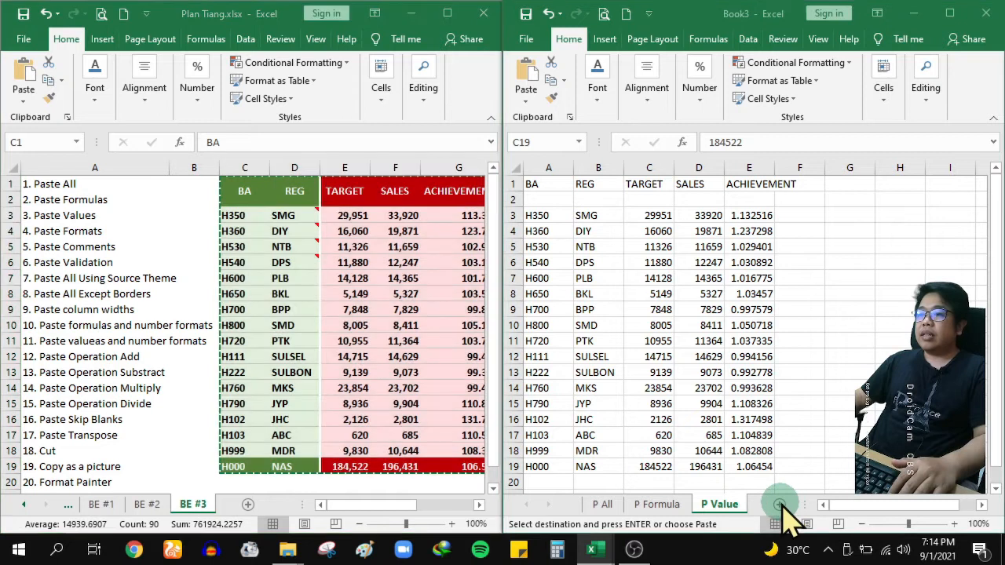
pyautogui.hotkey('ctrl', 'v')
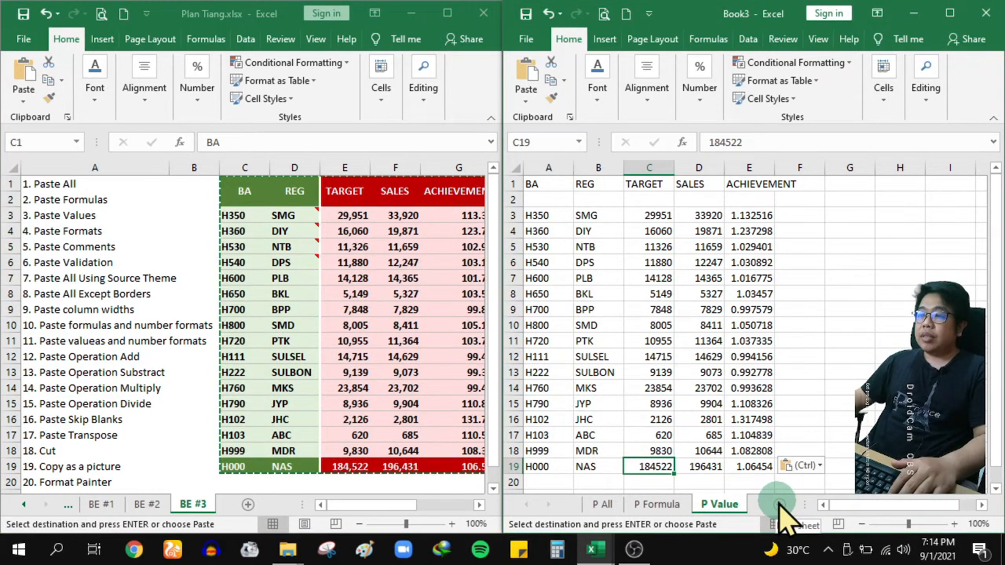
pyautogui.click(782, 503)
pyautogui.doubleClick(549, 504)
pyautogui.doubleClick(659, 504)
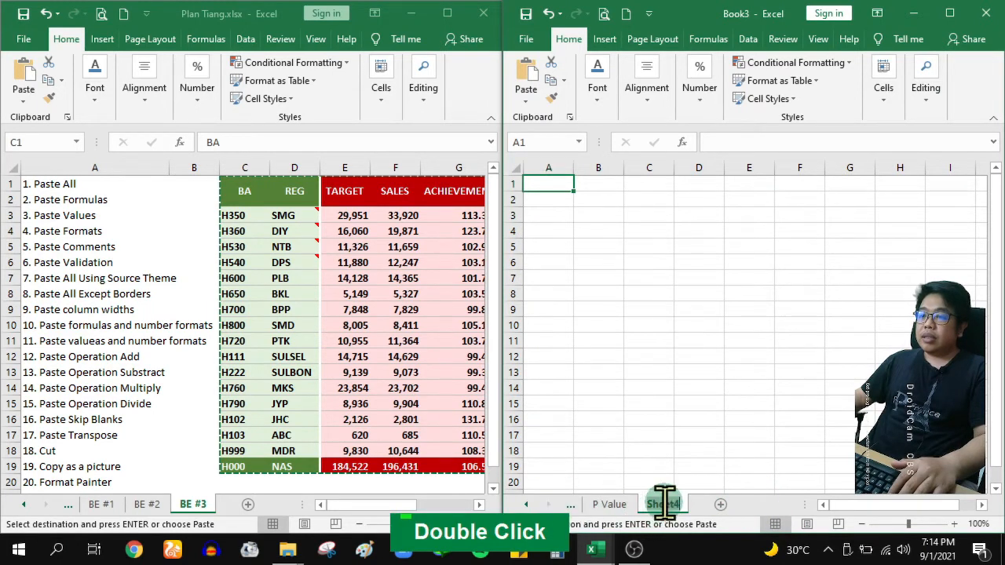
pyautogui.write('P F')
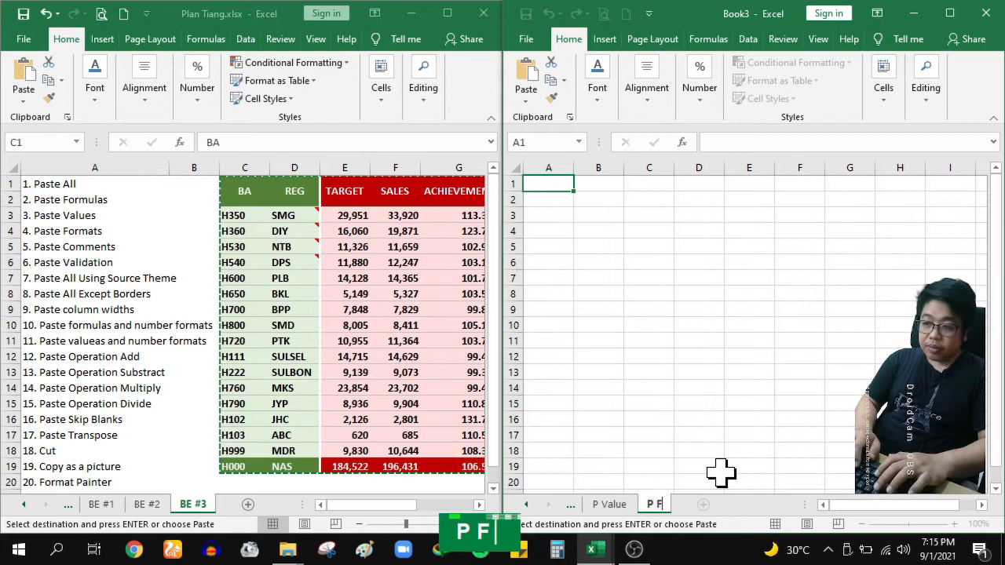
pyautogui.write('ormats')
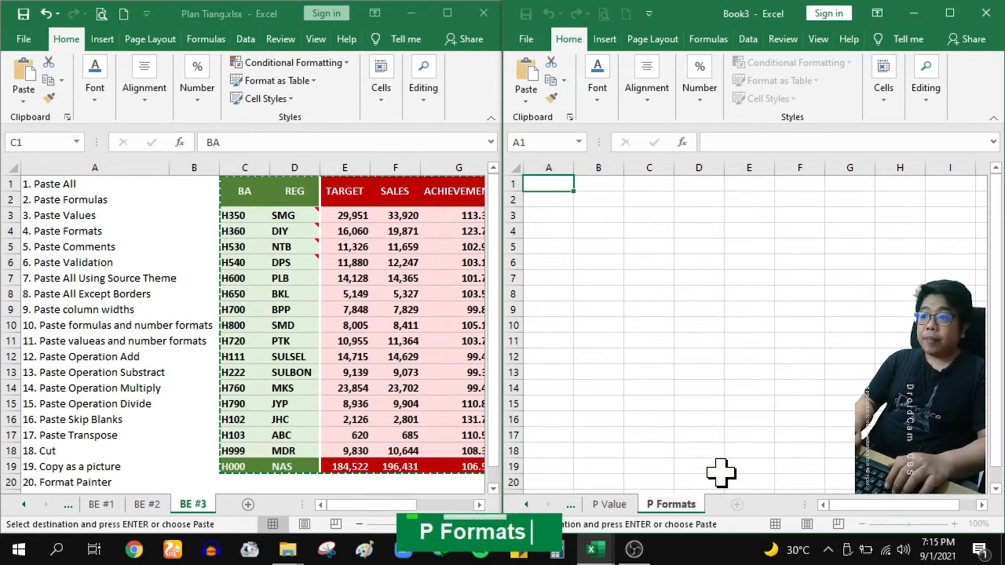
pyautogui.press('Return')
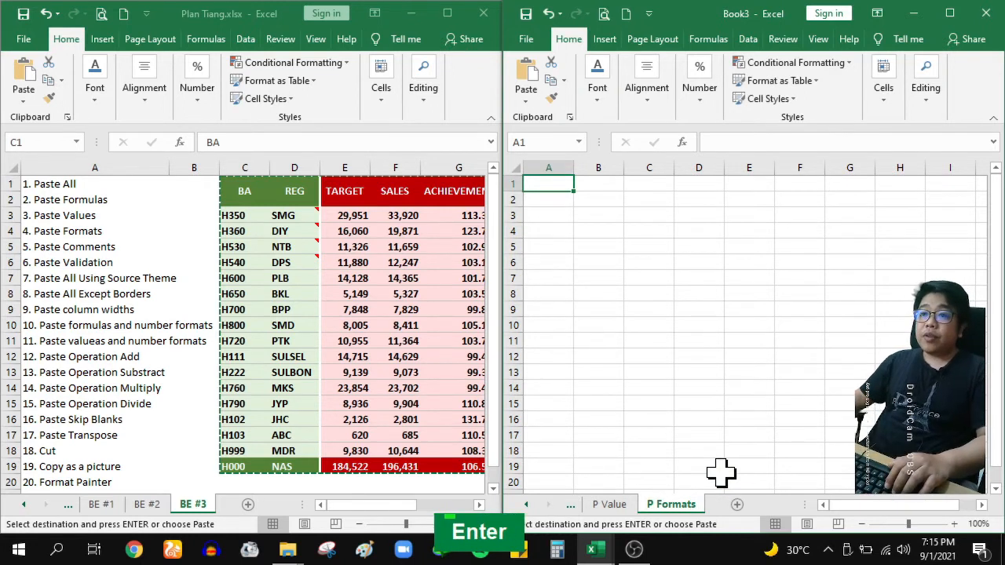
# Step: Paste only the copied table's formats at A1 of P Formats using Paste Special
pyautogui.rightClick(559, 185)
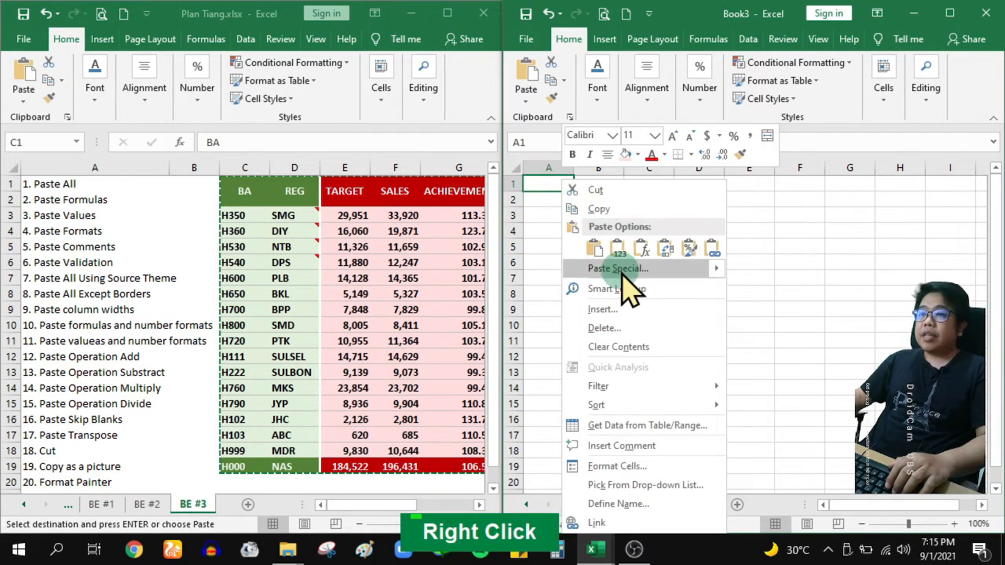
pyautogui.click(620, 267)
pyautogui.click(512, 229)
pyautogui.click(697, 372)
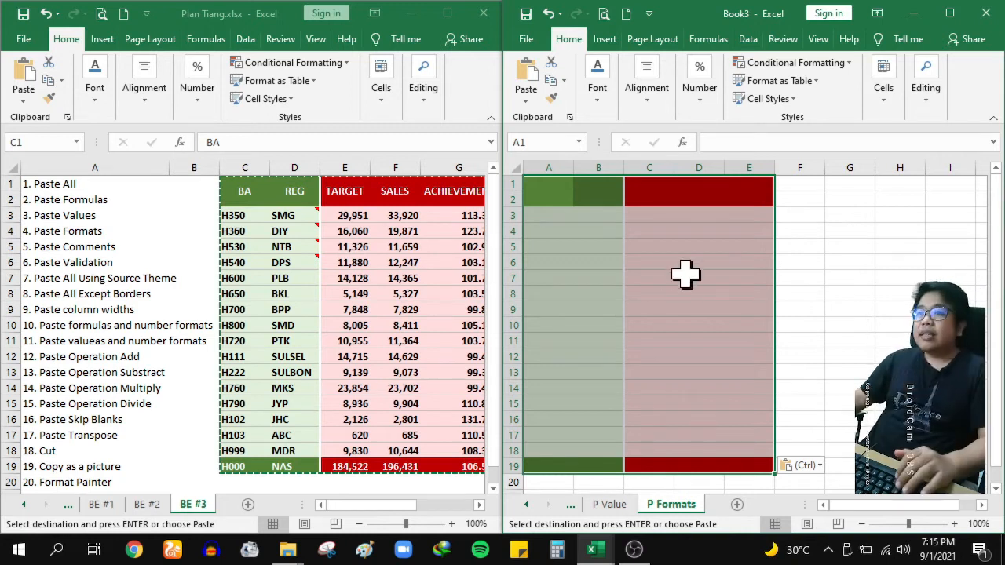
# Step: Enter the headers Target in A1 and Sales in B1 of the formatted P Formats sheet
pyautogui.click(585, 197)
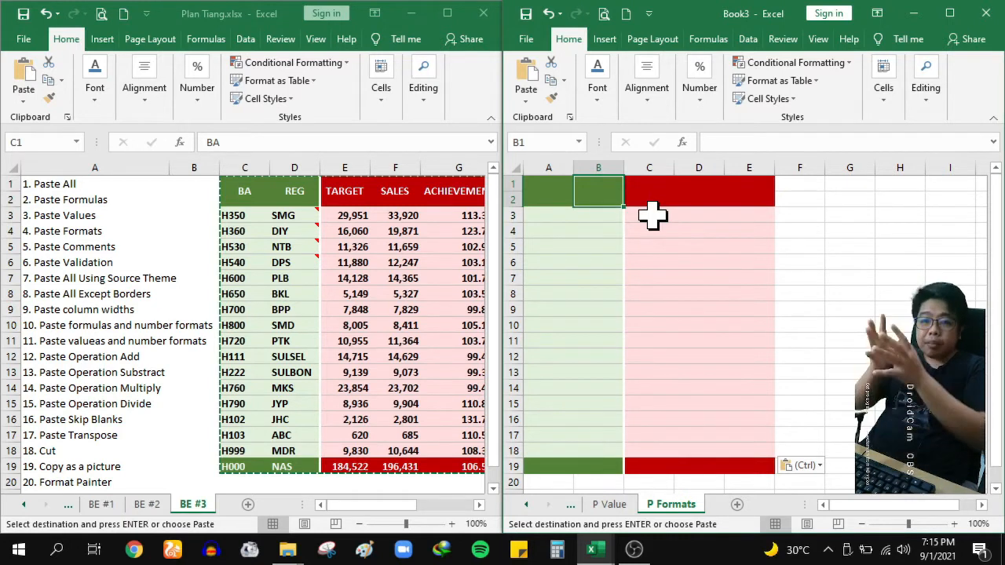
pyautogui.click(538, 195)
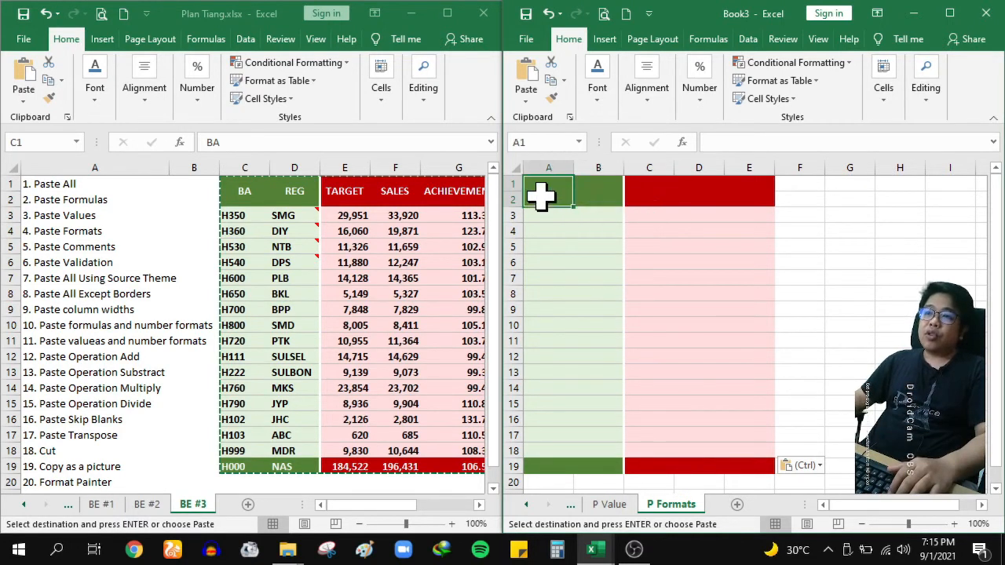
pyautogui.press('shift')
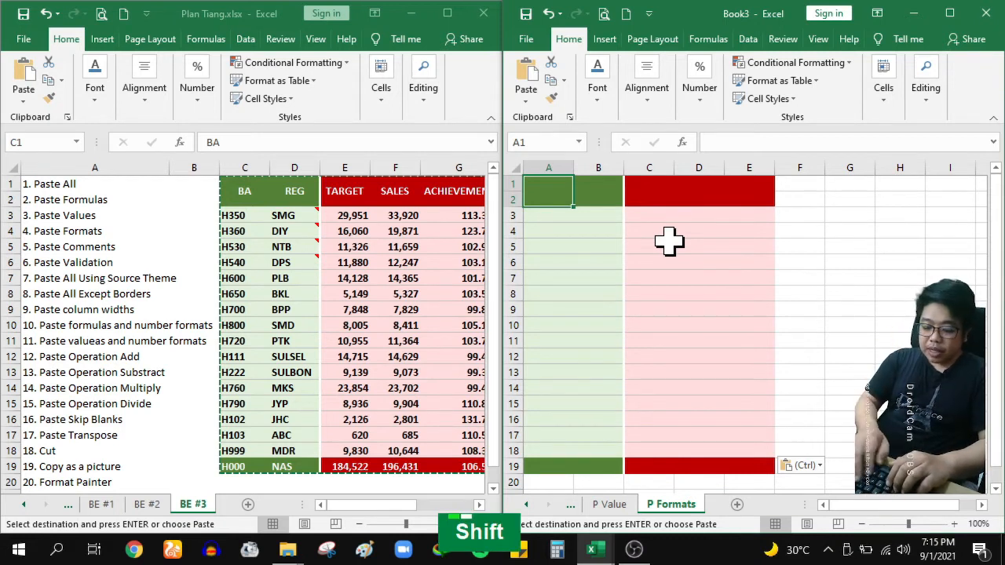
pyautogui.write('Target')
pyautogui.press('Tab')
pyautogui.write('SAl')
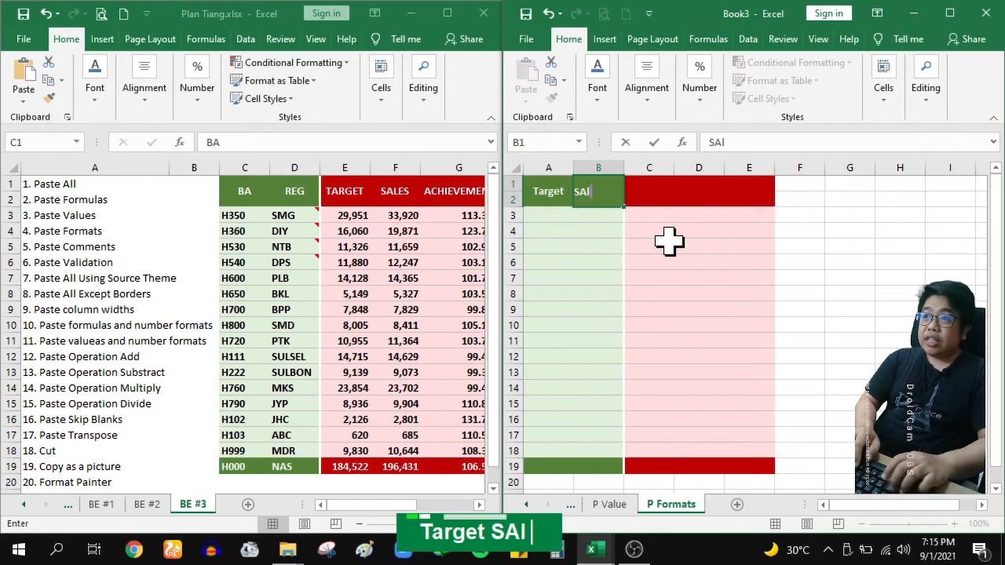
pyautogui.write('es')
pyautogui.press('Tab')
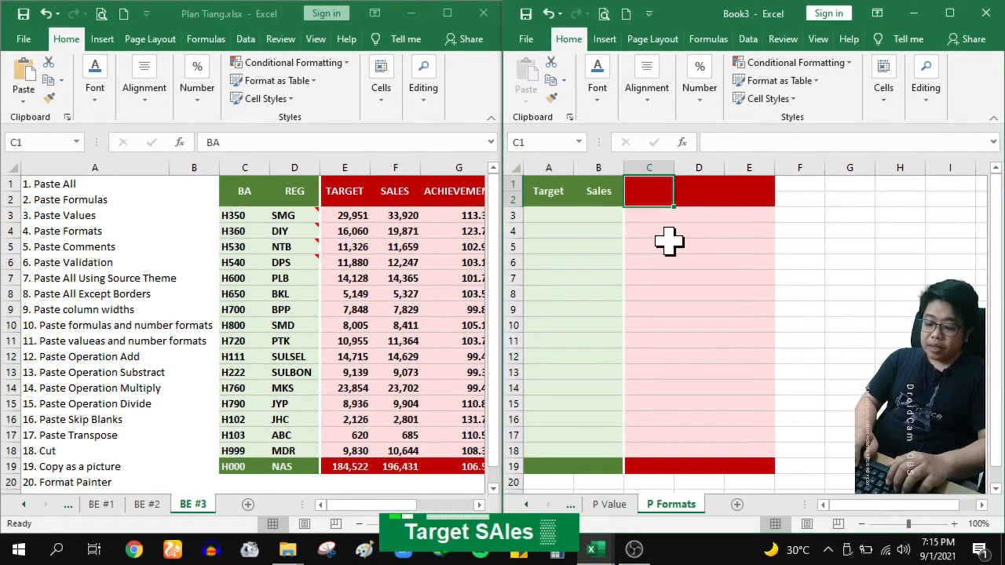
# Step: Enter the headers Sales JUL in C1 and Sales AUG in D1 of P Formats
pyautogui.write('Sales M')
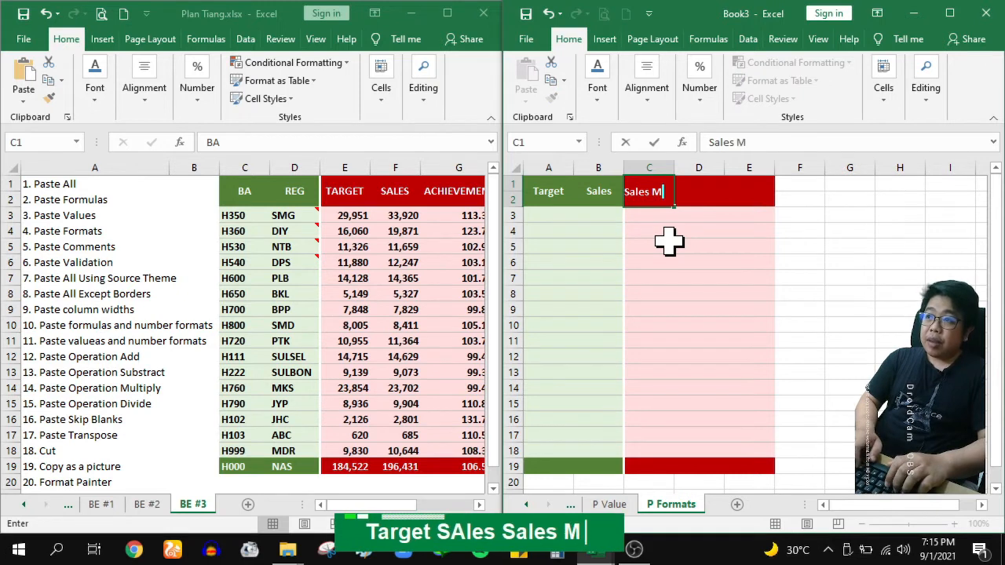
pyautogui.press('BackSpace')
pyautogui.write('JUL')
pyautogui.press('Tab')
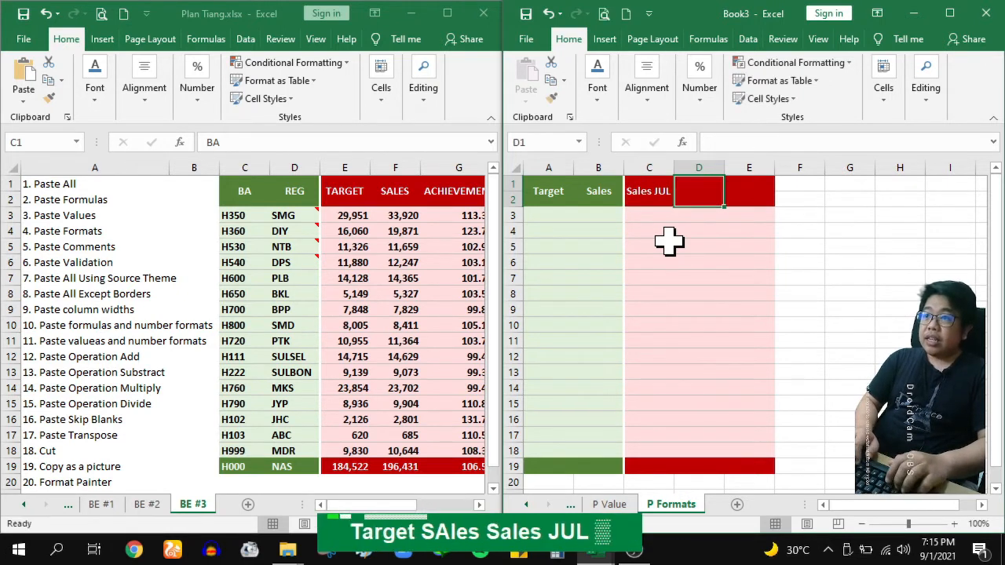
pyautogui.write('SAles JU')
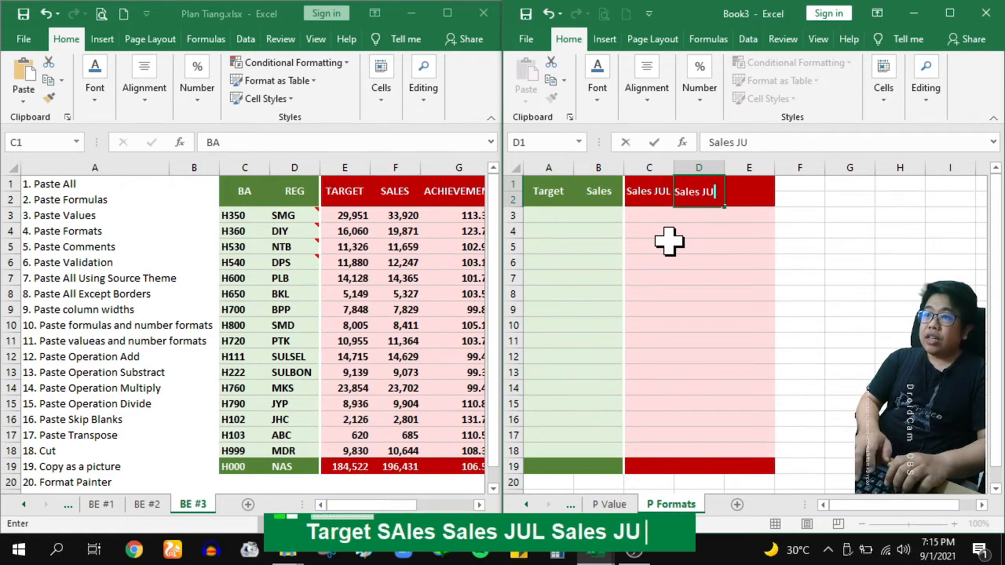
pyautogui.hotkey('shift', 'BackSpace')
pyautogui.hotkey('shift', 'BackSpace')
pyautogui.write('AUG')
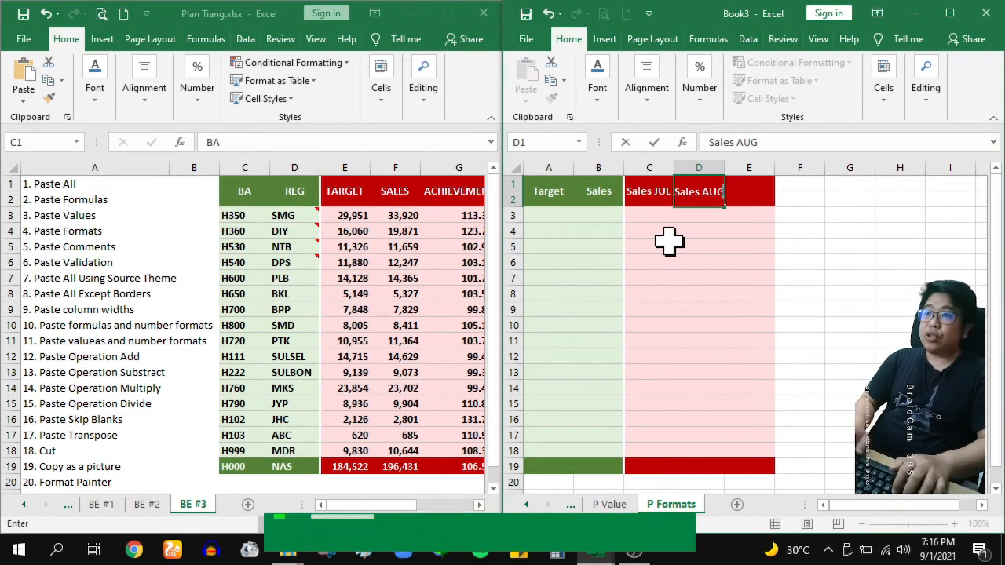
pyautogui.press('Tab')
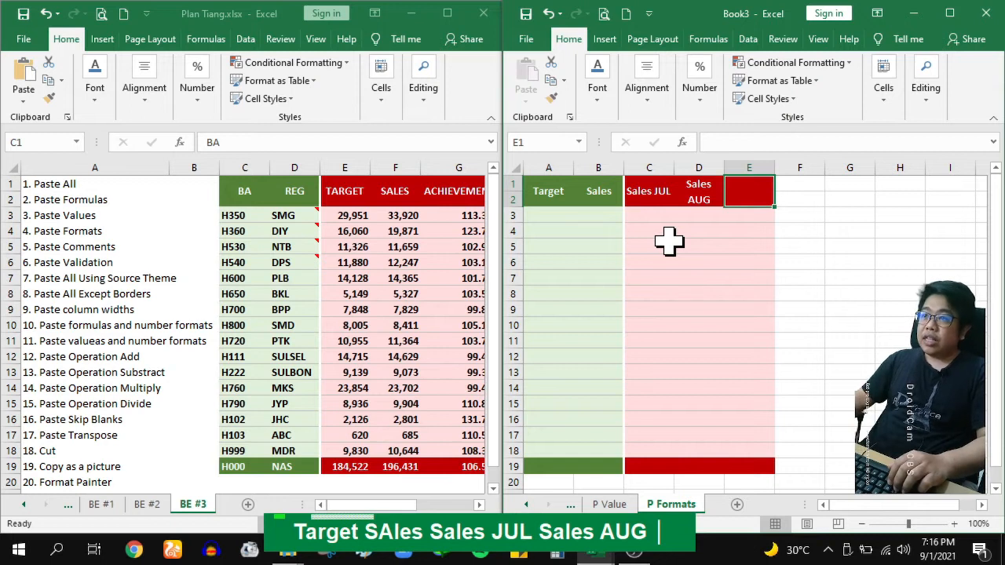
# Step: Enter the header PENCAPAIAN in E1 of P Formats and autofit columns D and E to their headers
pyautogui.doubleClick(724, 168)
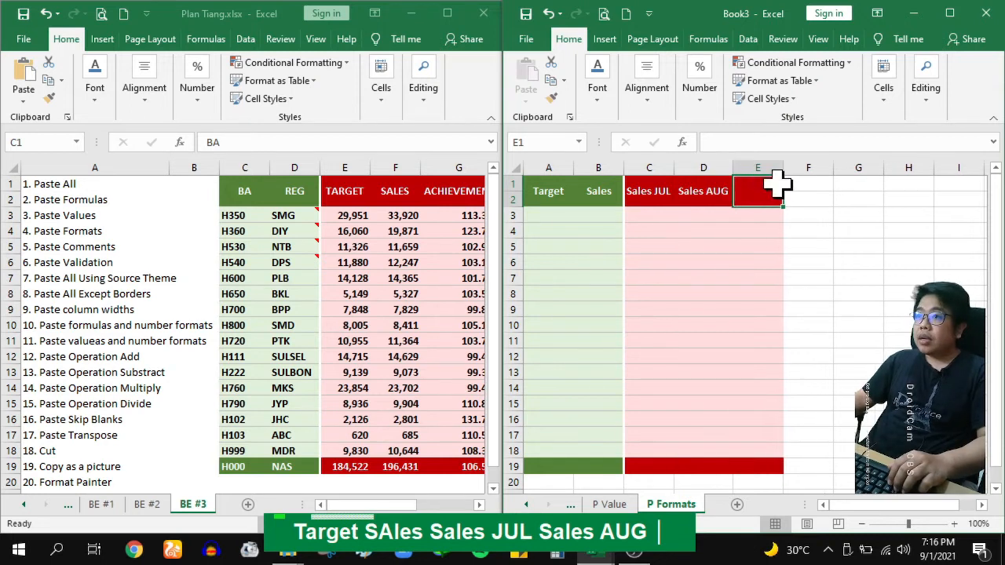
pyautogui.write('PENCAPAIAN')
pyautogui.press('Return')
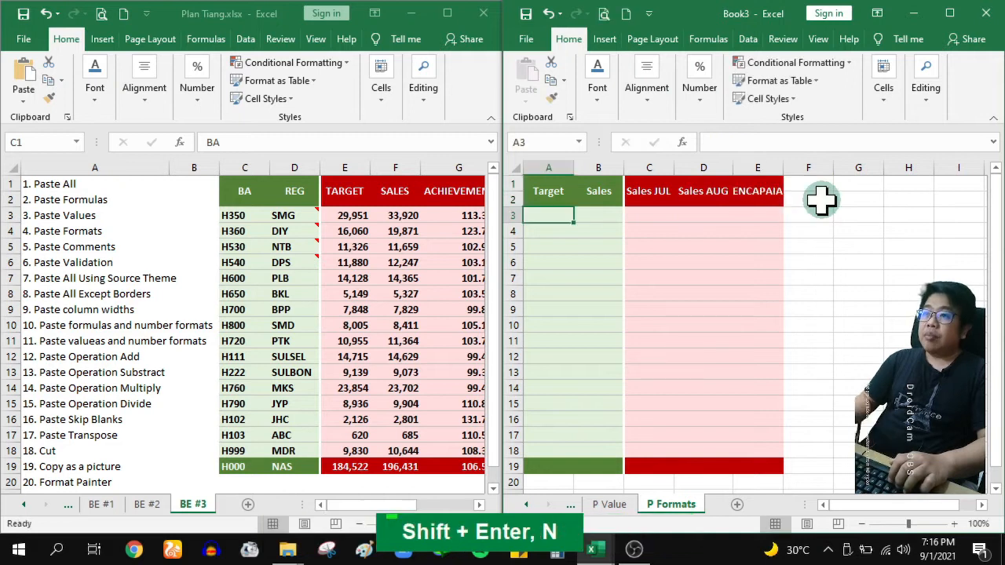
pyautogui.doubleClick(782, 163)
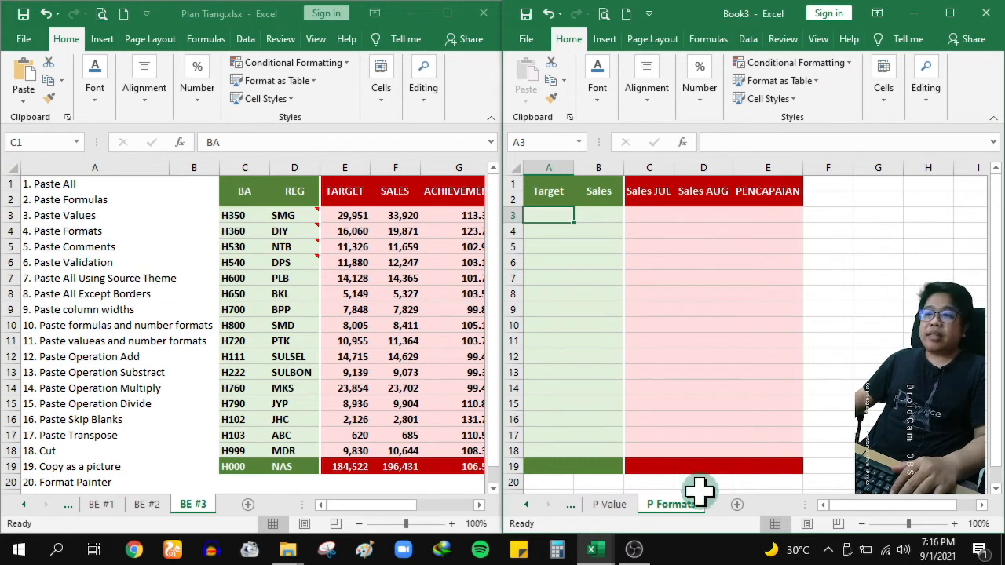
# Step: Add two more sheets to the new workbook and name the first of them P Comments
pyautogui.click(739, 506)
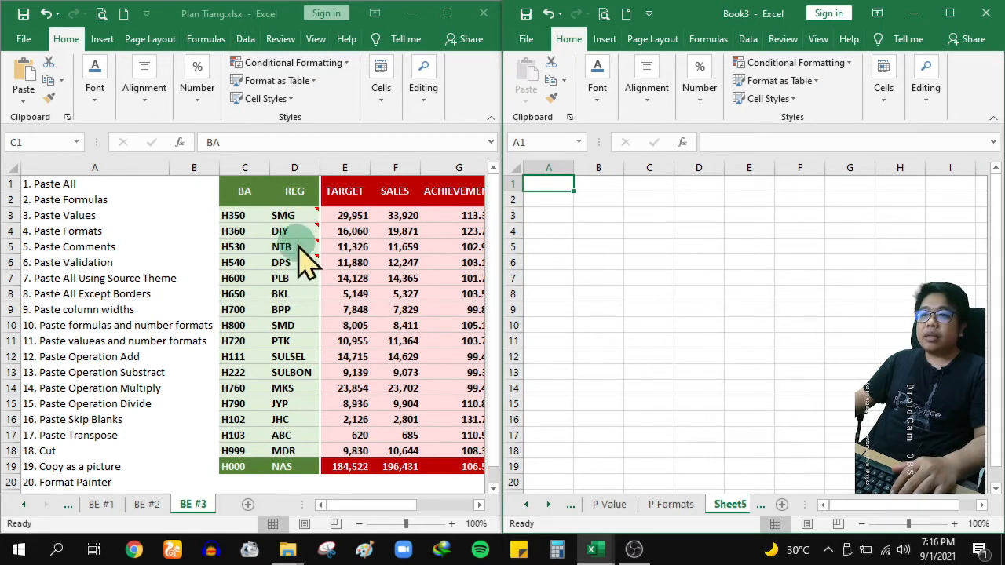
pyautogui.doubleClick(734, 507)
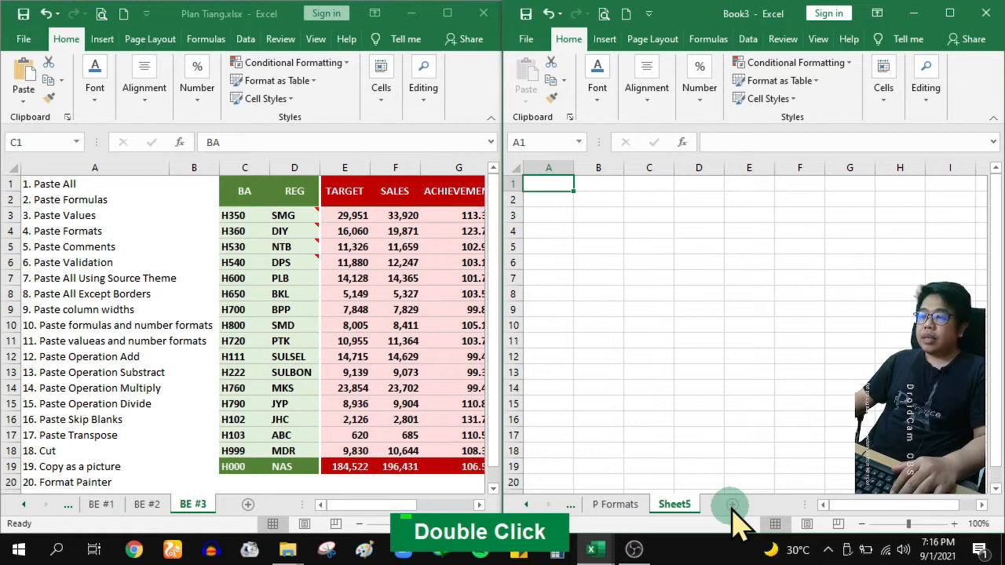
pyautogui.doubleClick(677, 505)
pyautogui.write('P Com')
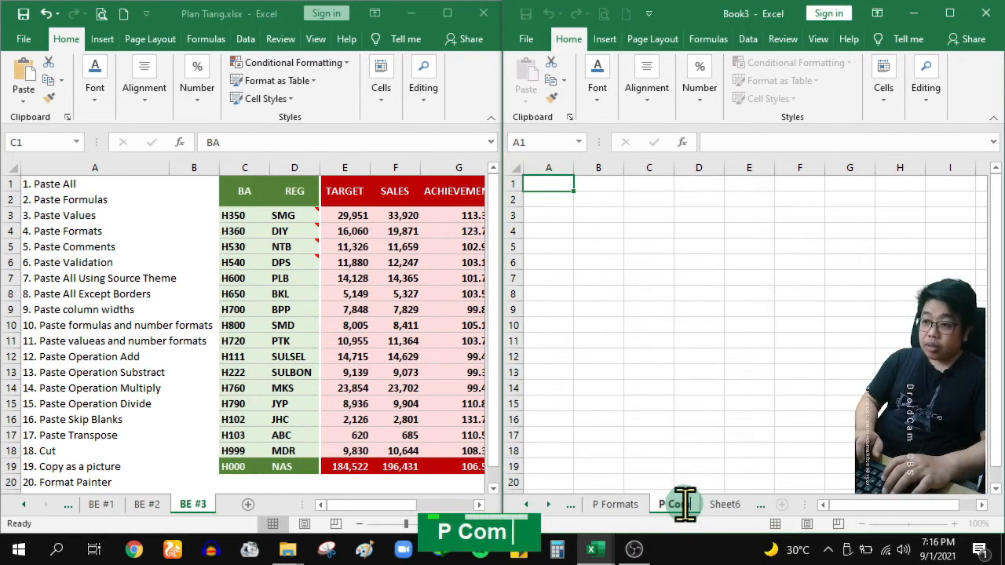
pyautogui.write('ments')
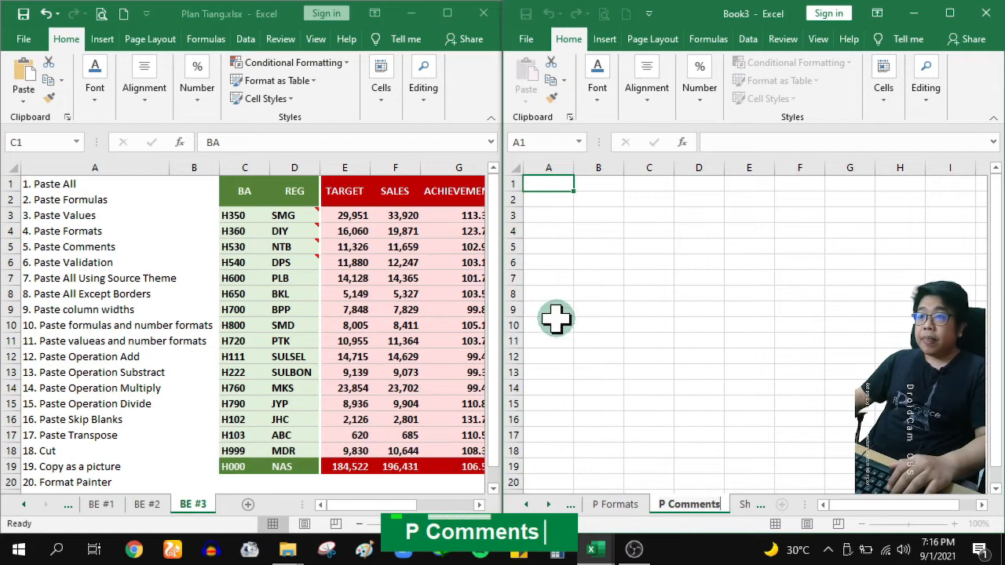
pyautogui.click(552, 278)
# Step: Copy the full sales table from sheet BE #3 and paste only its comments at A1 of P Comments using Paste Special
pyautogui.hotkey('ctrl', 'a')
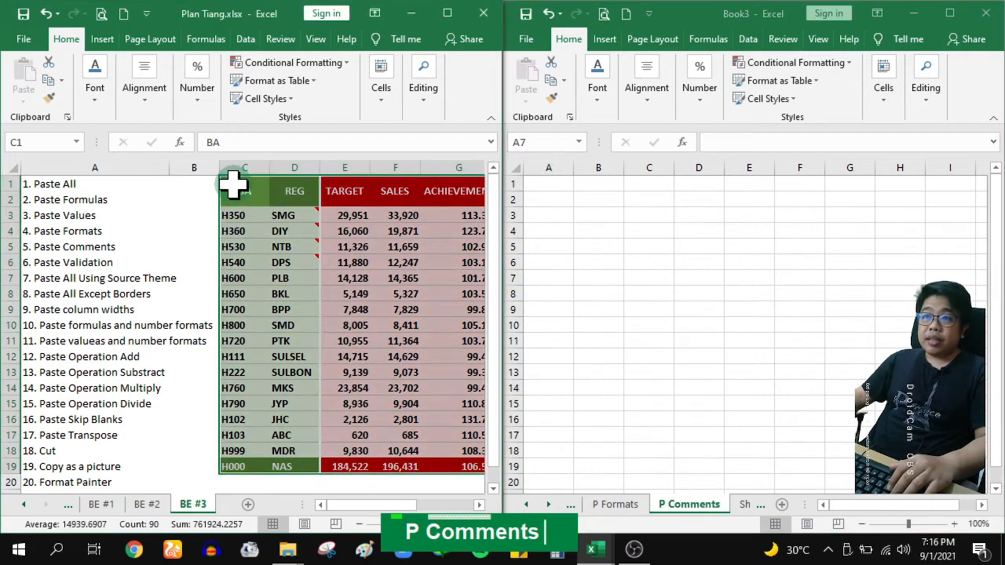
pyautogui.hotkey('ctrl', 'c')
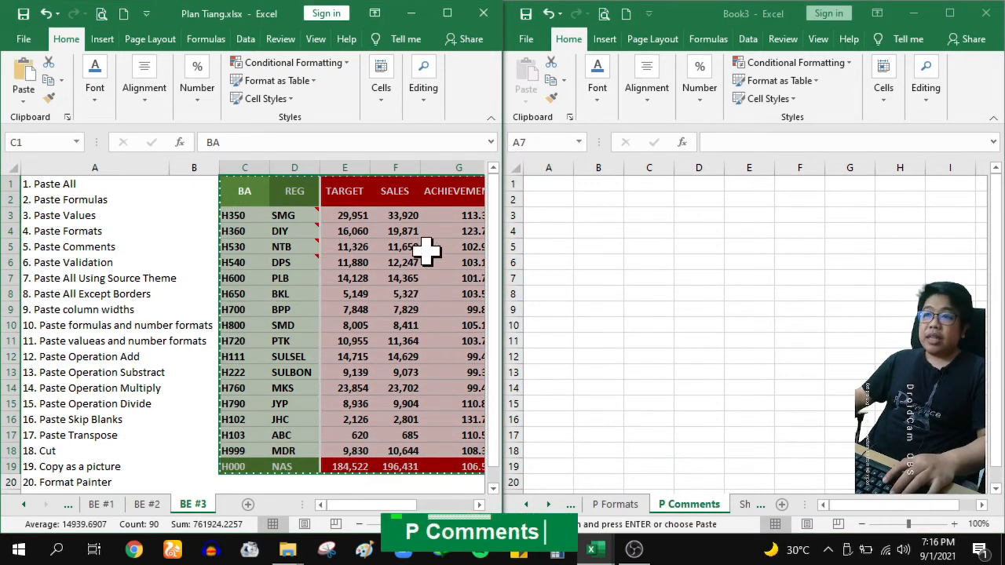
pyautogui.click(555, 188)
pyautogui.click(555, 184)
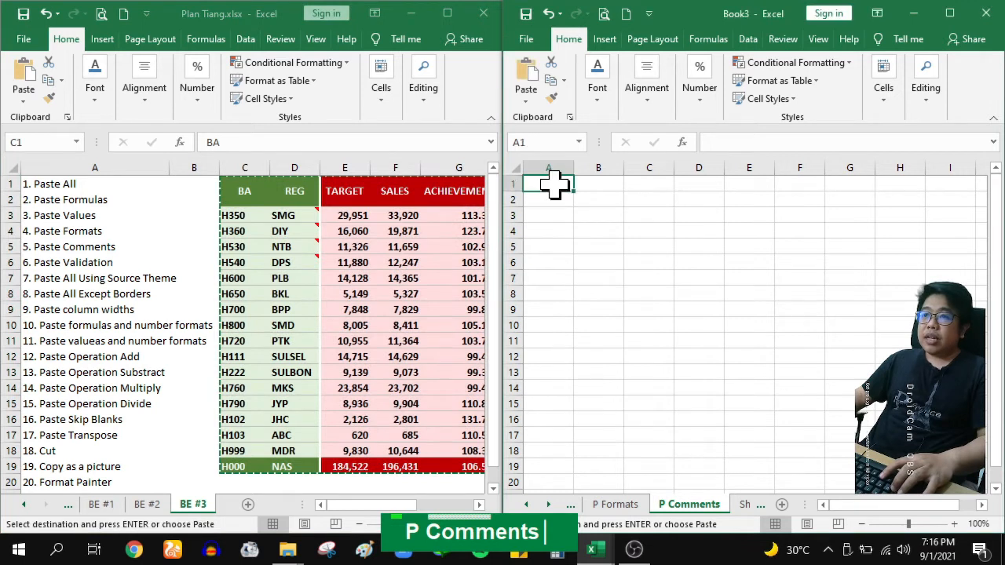
pyautogui.rightClick(556, 182)
pyautogui.click(610, 268)
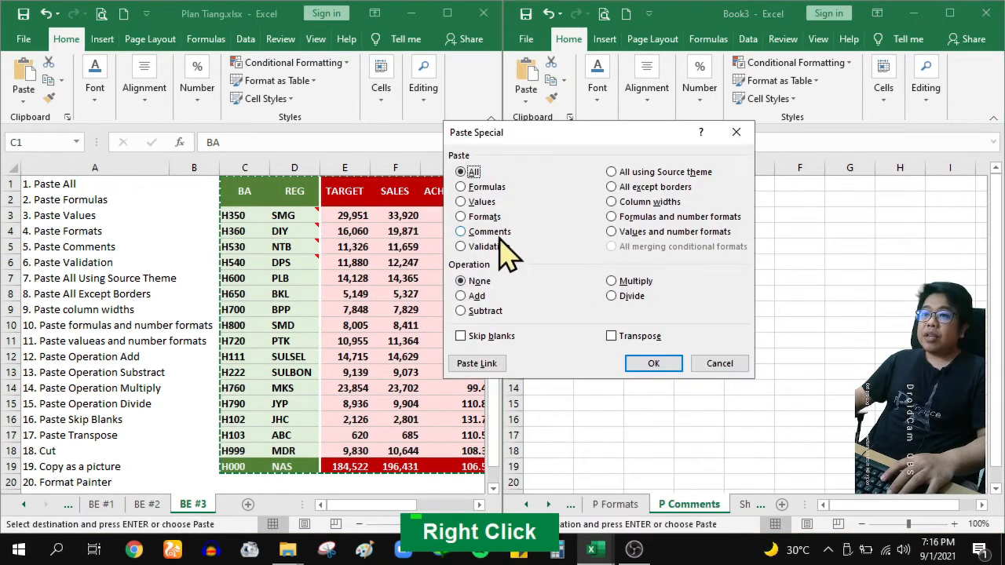
pyautogui.click(479, 232)
pyautogui.click(651, 364)
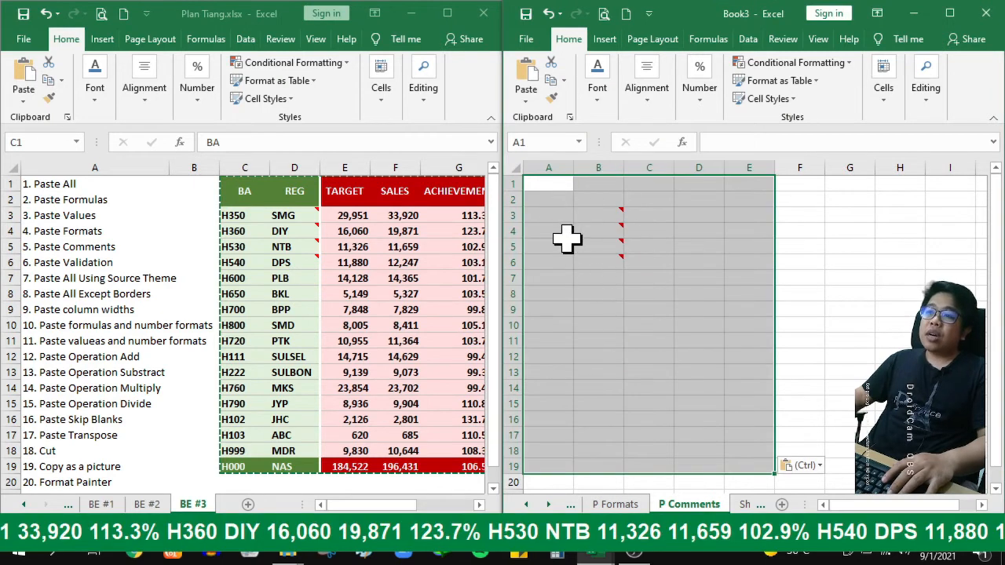
# Step: Examine the pasted comment on cell B5 of P Comments and compare the sheet with the source table in BE #3
pyautogui.moveTo(595, 246)
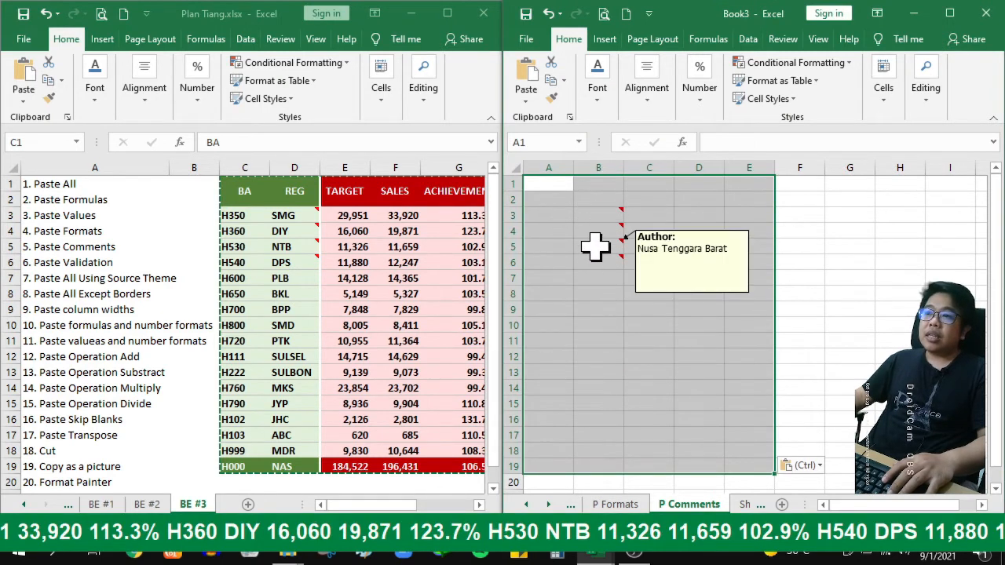
pyautogui.click(602, 329)
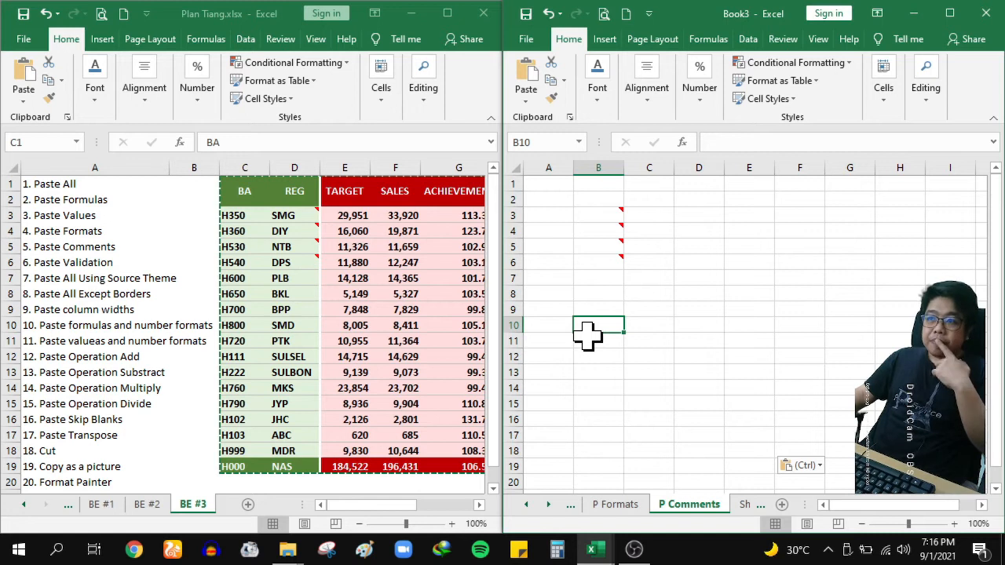
pyautogui.click(481, 505)
pyautogui.click(481, 505)
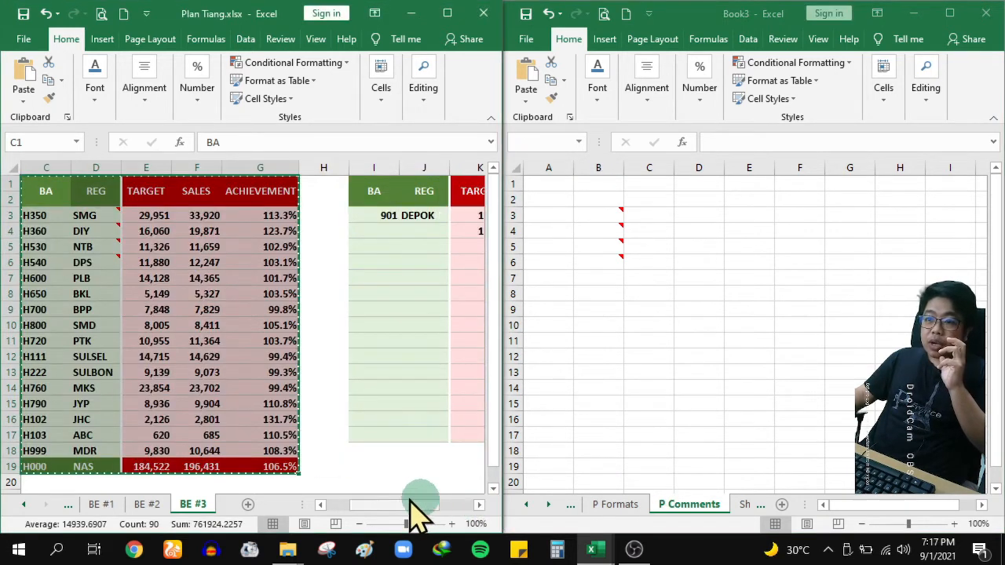
pyautogui.click(322, 506)
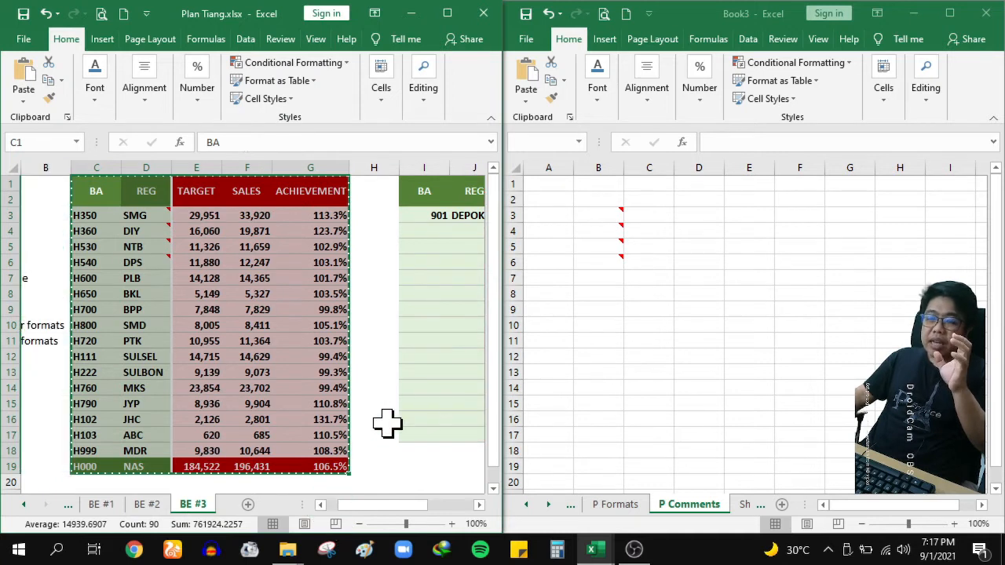
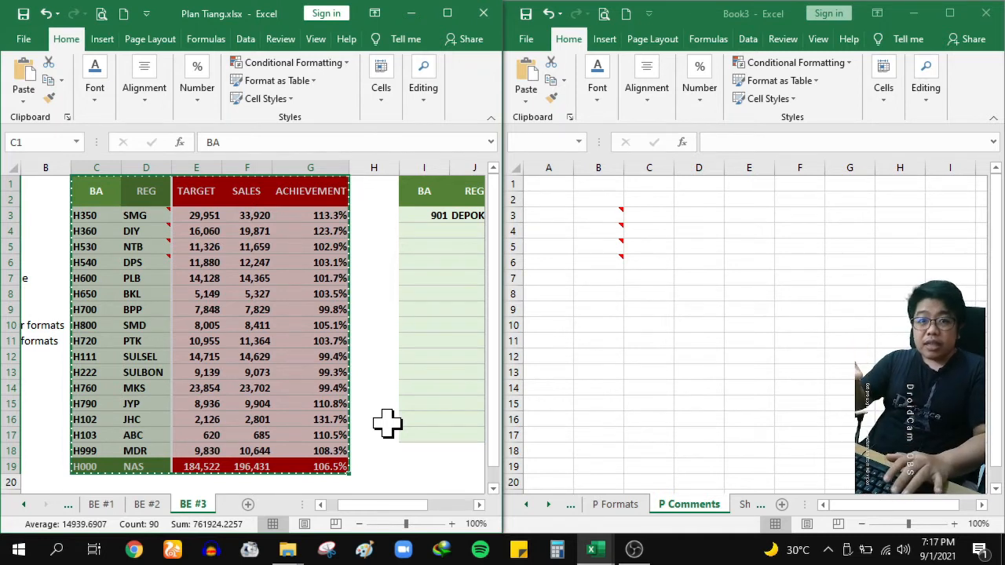
# Step: Check the REG cells B4 to B9 on the P Value sheet for comments
pyautogui.doubleClick(527, 505)
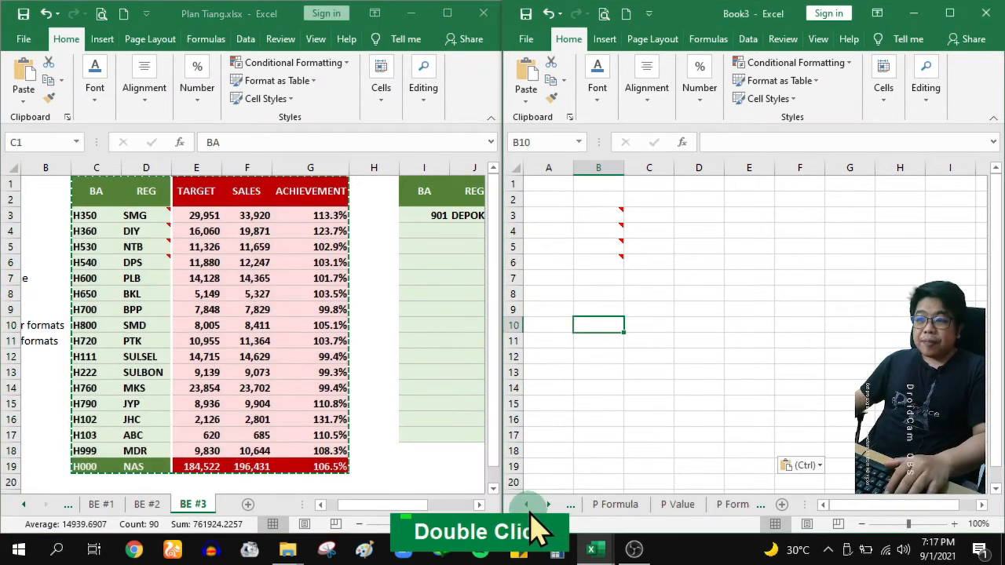
pyautogui.click(719, 505)
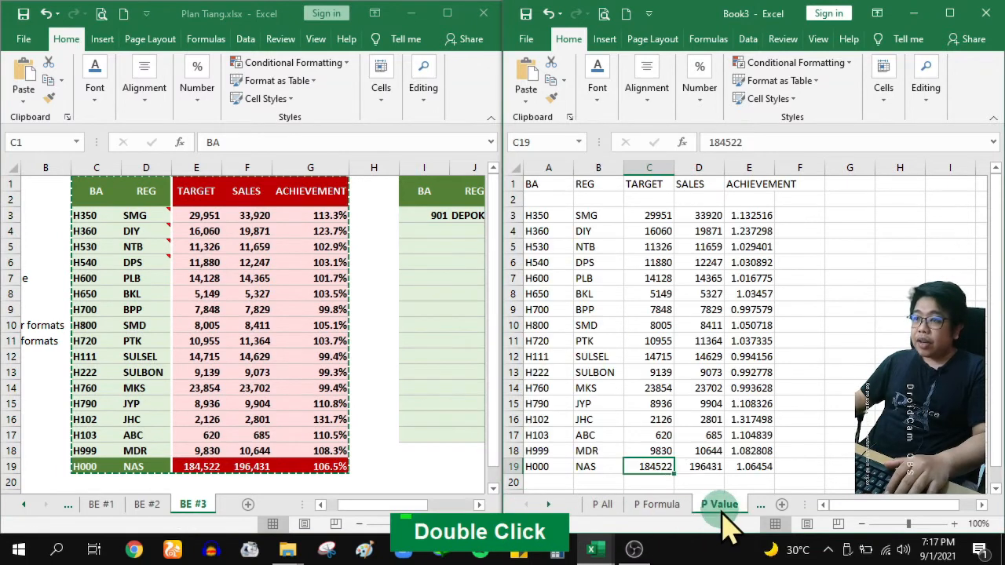
pyautogui.click(592, 246)
pyautogui.click(605, 263)
pyautogui.click(604, 278)
pyautogui.click(601, 309)
pyautogui.click(601, 294)
pyautogui.click(595, 231)
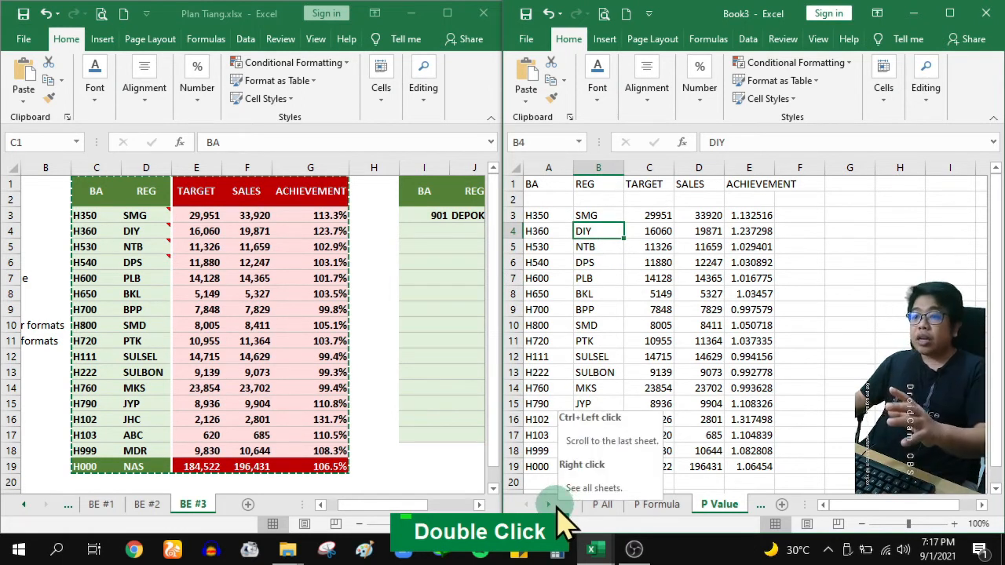
# Step: Return to the P Comments sheet and undo the comments paste
pyautogui.doubleClick(550, 505)
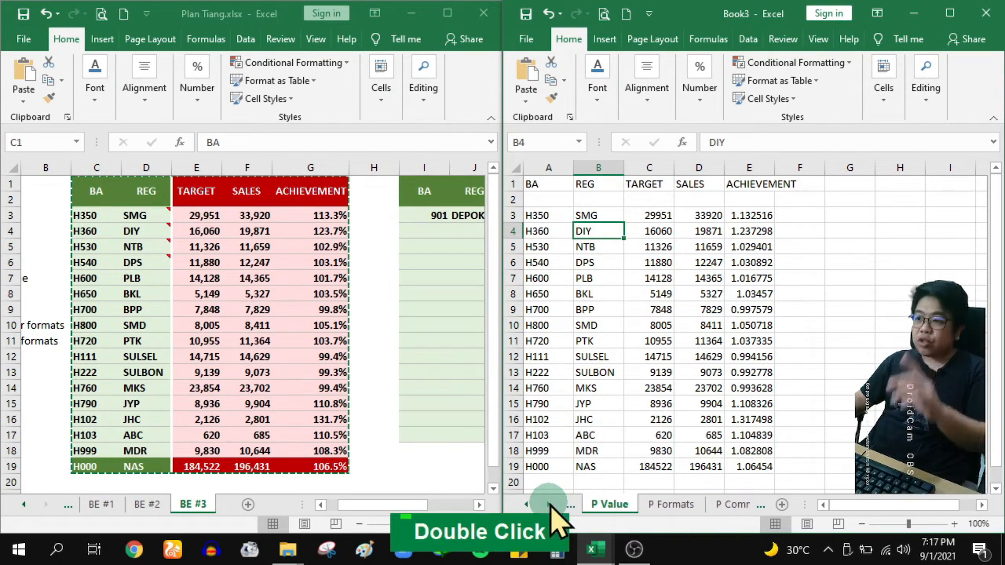
pyautogui.click(550, 504)
pyautogui.click(634, 505)
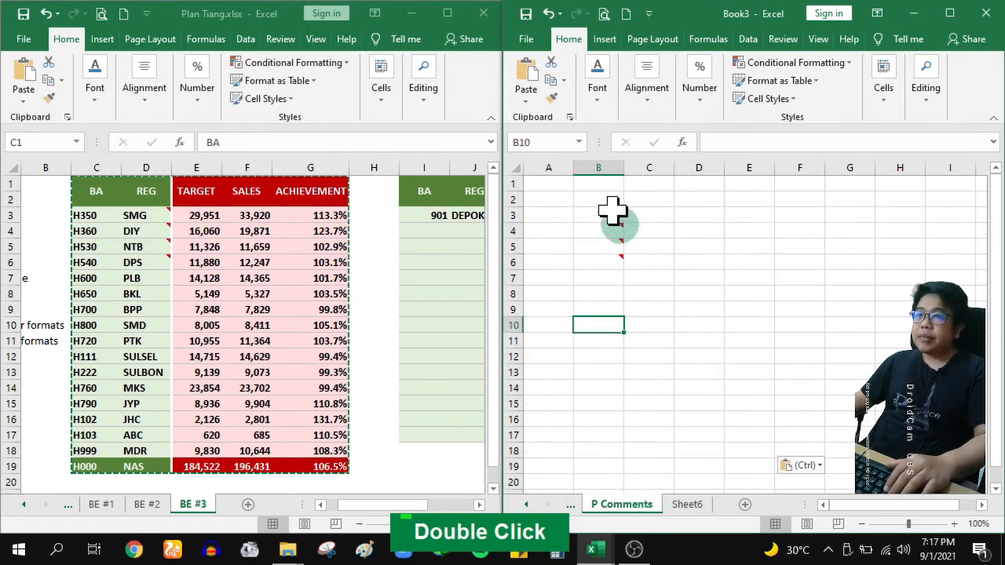
pyautogui.hotkey('ctrl', 'z')
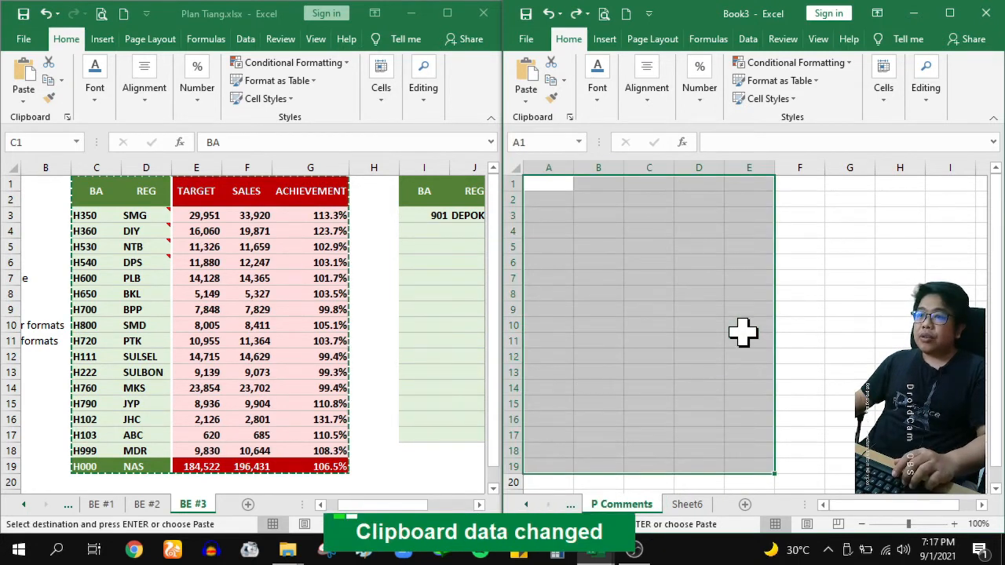
pyautogui.click(655, 328)
pyautogui.click(102, 202)
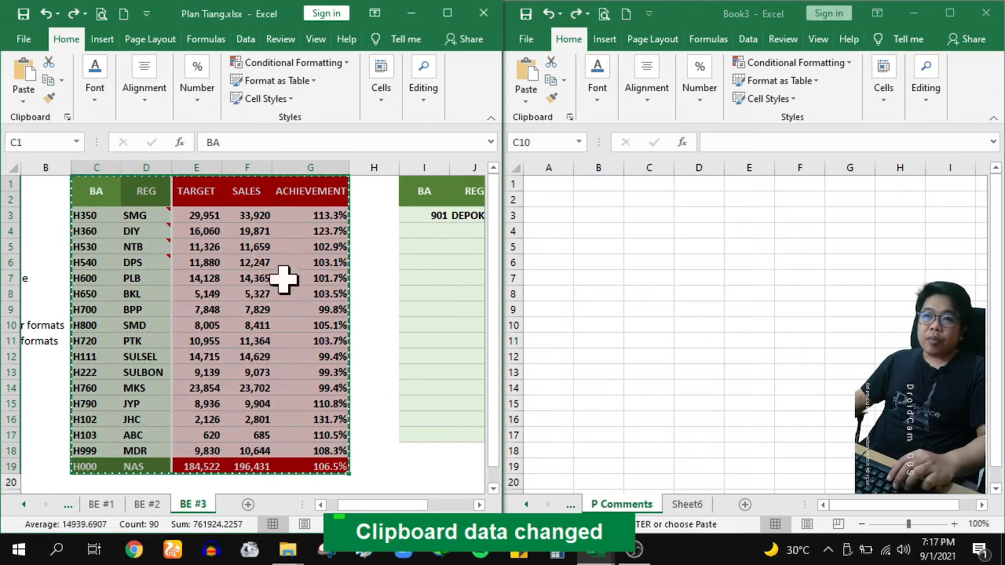
pyautogui.click(629, 324)
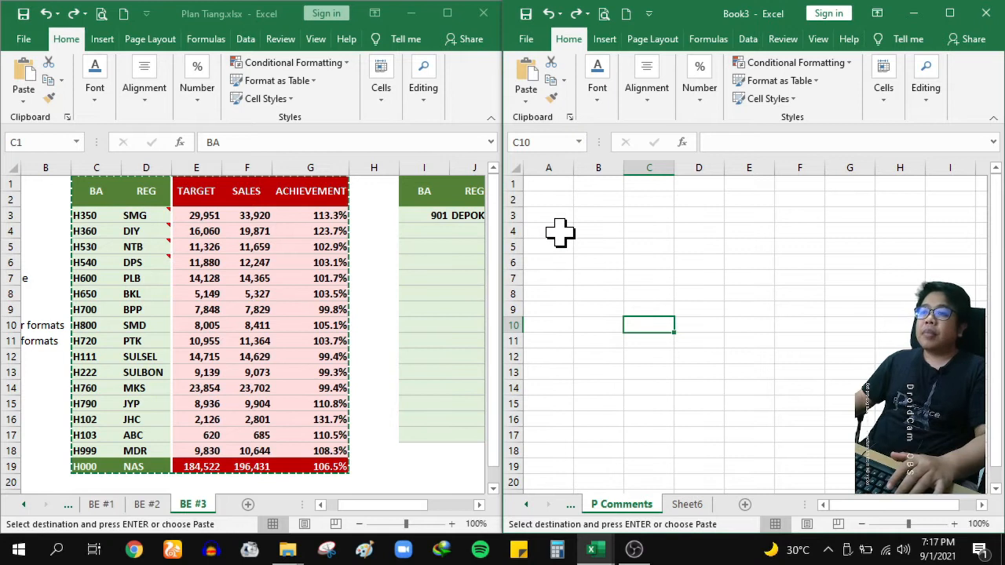
# Step: Paste only the values of the copied sales table at A1 of the P Comments sheet using Paste Special
pyautogui.rightClick(559, 185)
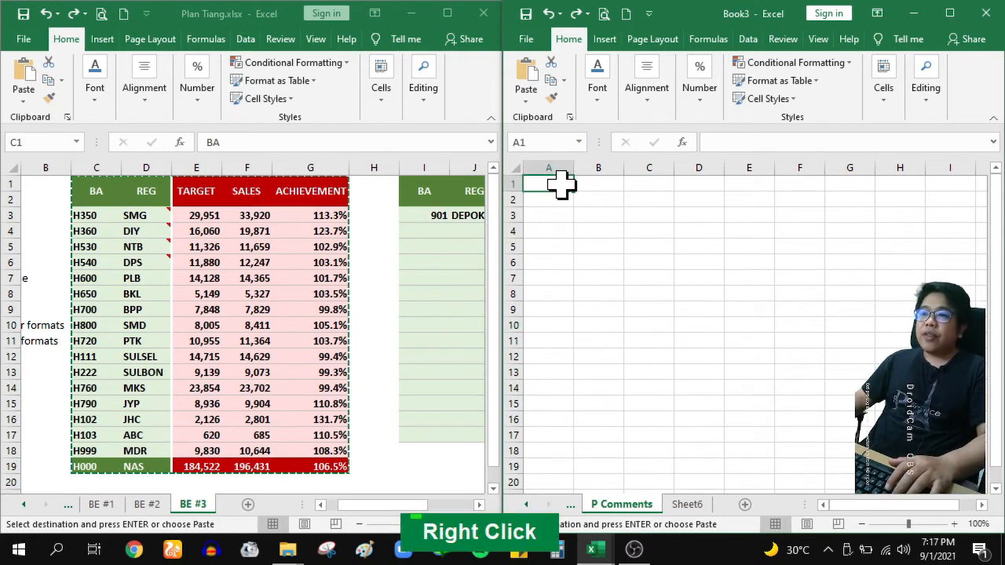
pyautogui.click(620, 268)
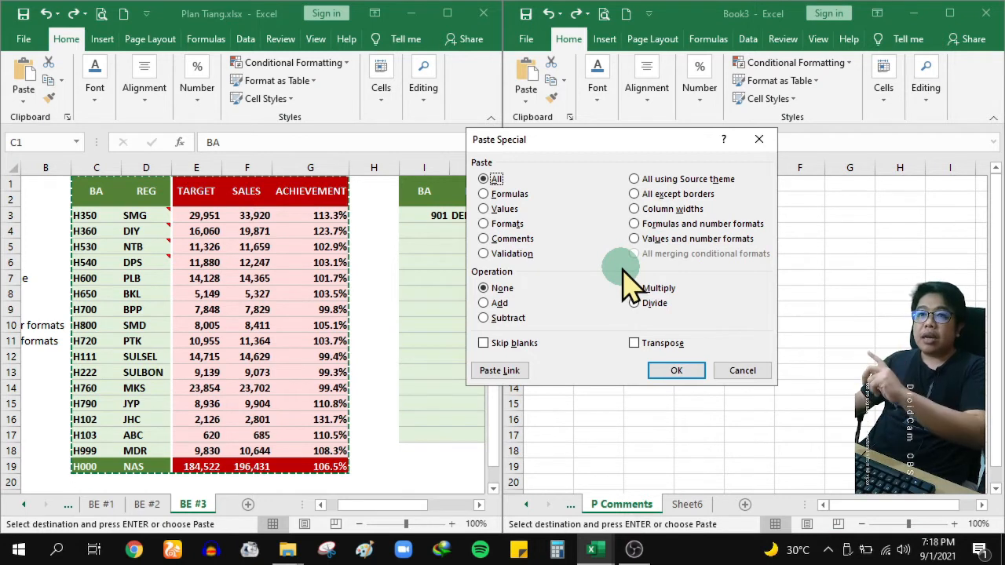
pyautogui.click(507, 209)
pyautogui.click(674, 372)
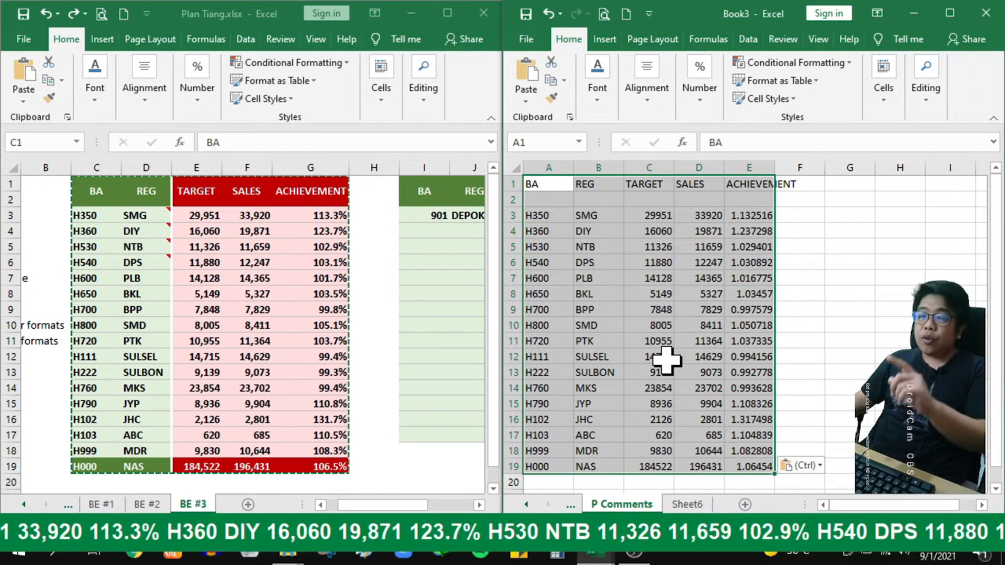
# Step: Paste only the copied table's comments over the pasted values on P Comments using Paste Special
pyautogui.rightClick(579, 197)
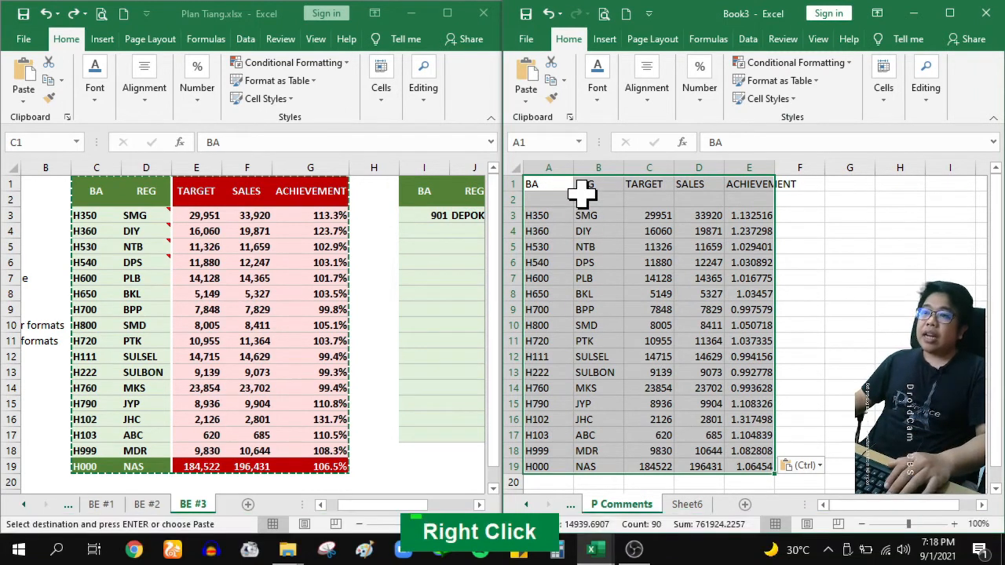
pyautogui.click(632, 248)
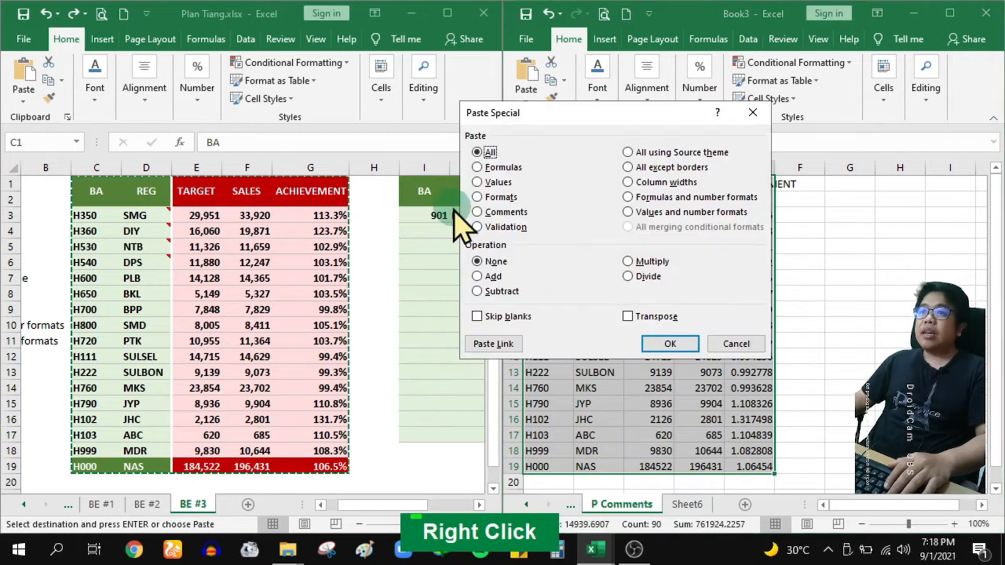
pyautogui.click(494, 212)
pyautogui.click(667, 343)
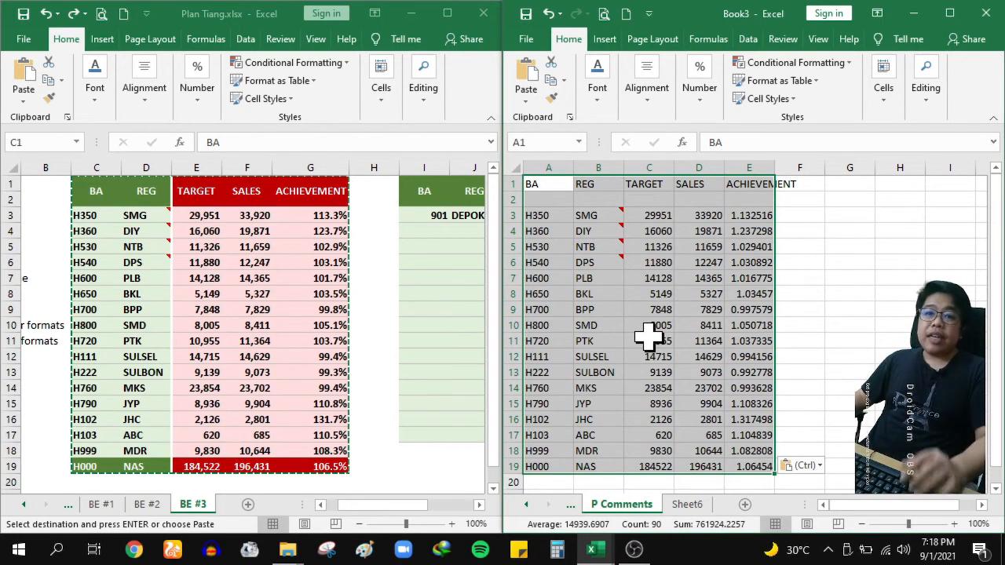
# Step: Compare cell A3 of P Comments with source cell C3 in BE #3, checking each for a validation drop-down list
pyautogui.click(557, 214)
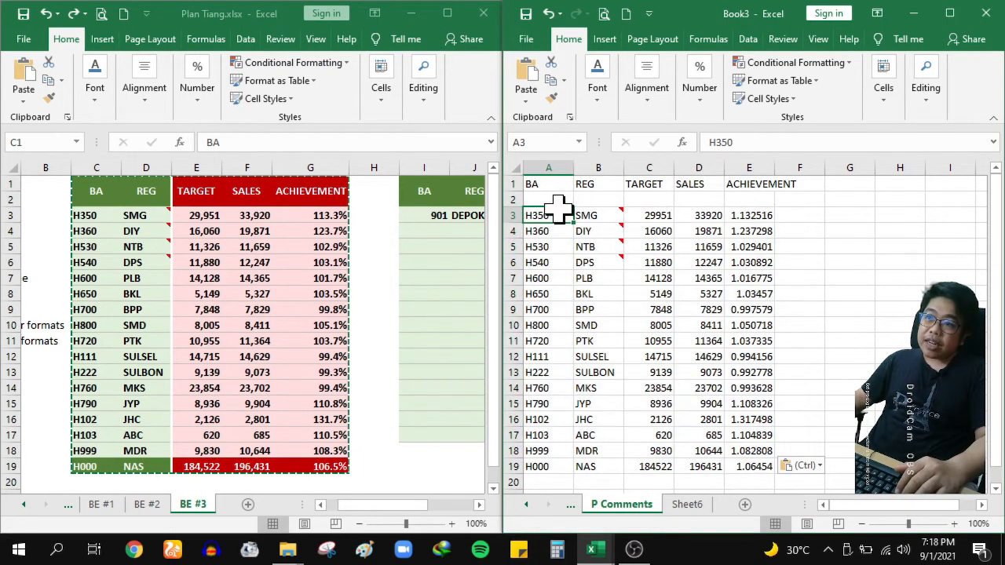
pyautogui.click(108, 214)
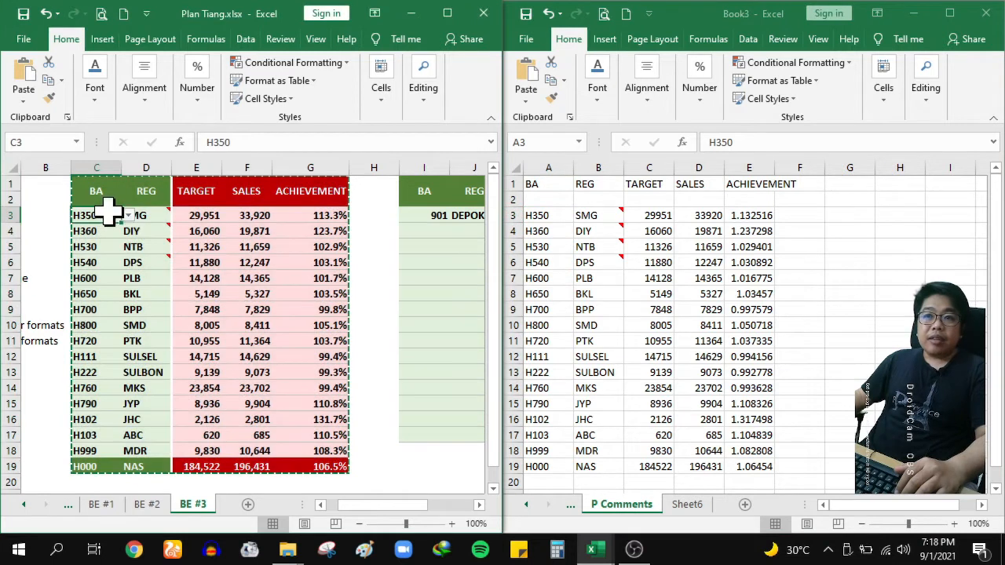
pyautogui.click(128, 216)
pyautogui.click(86, 289)
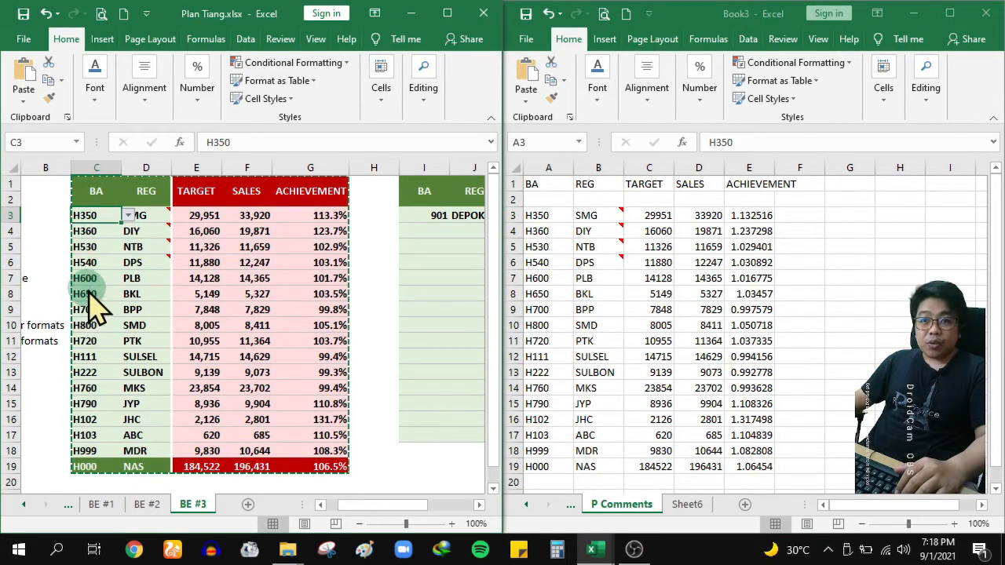
pyautogui.click(561, 259)
pyautogui.hotkey('ctrl', 'v')
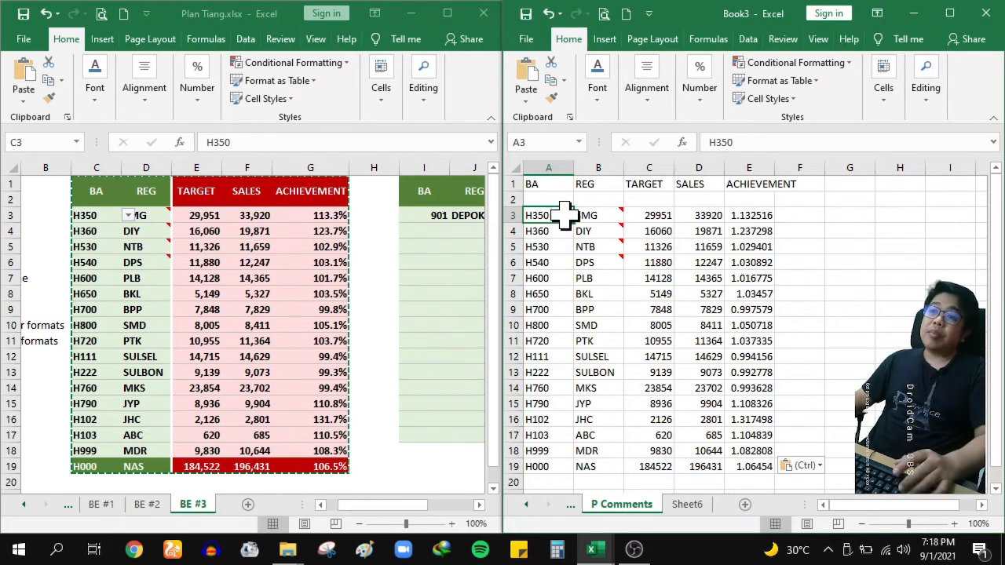
# Step: Paste only the source table's validation onto range A1:E19 of P Comments using Paste Special
pyautogui.click(547, 184)
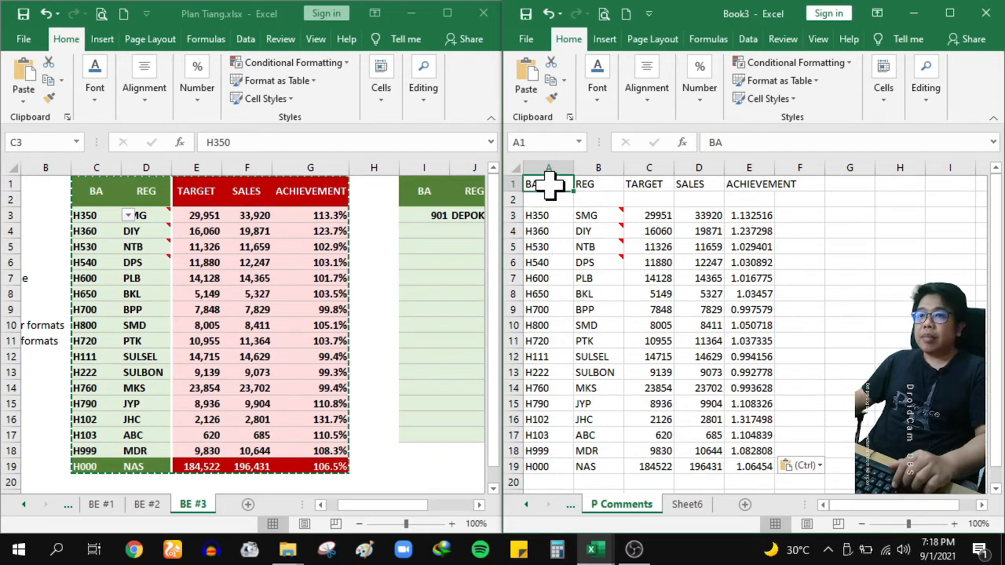
pyautogui.keyDown('shift'); pyautogui.click(754, 466); pyautogui.keyUp('shift')
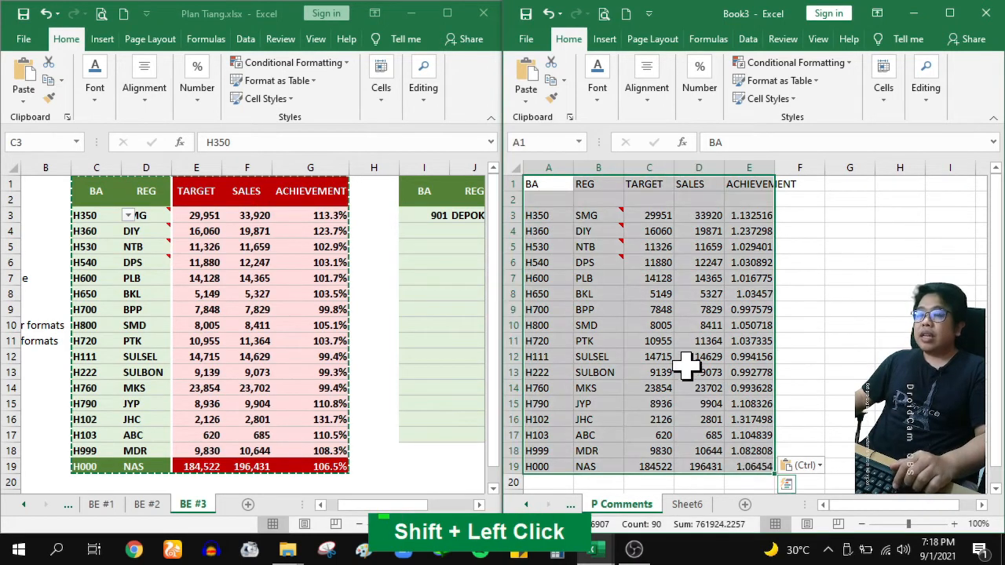
pyautogui.rightClick(687, 318)
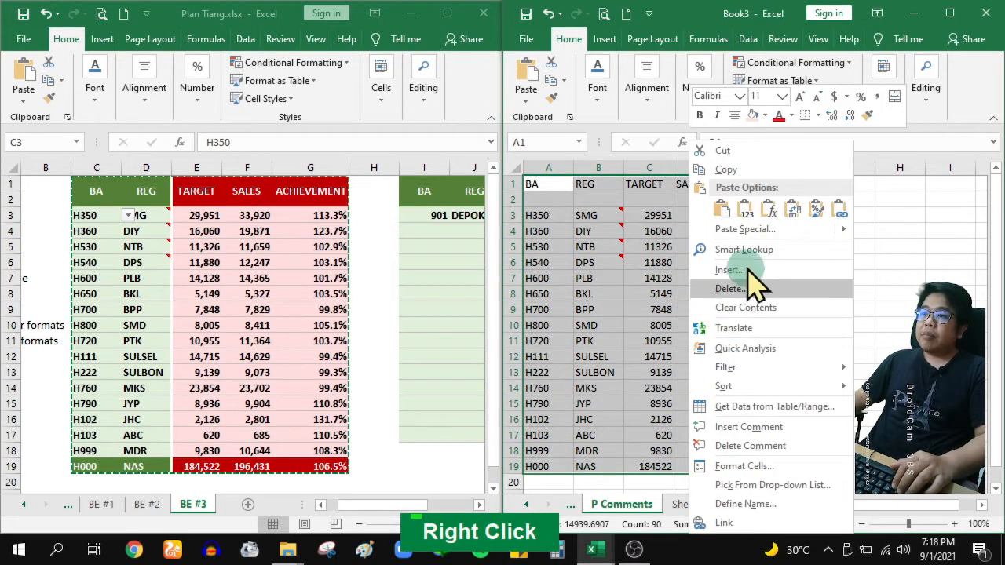
pyautogui.click(754, 229)
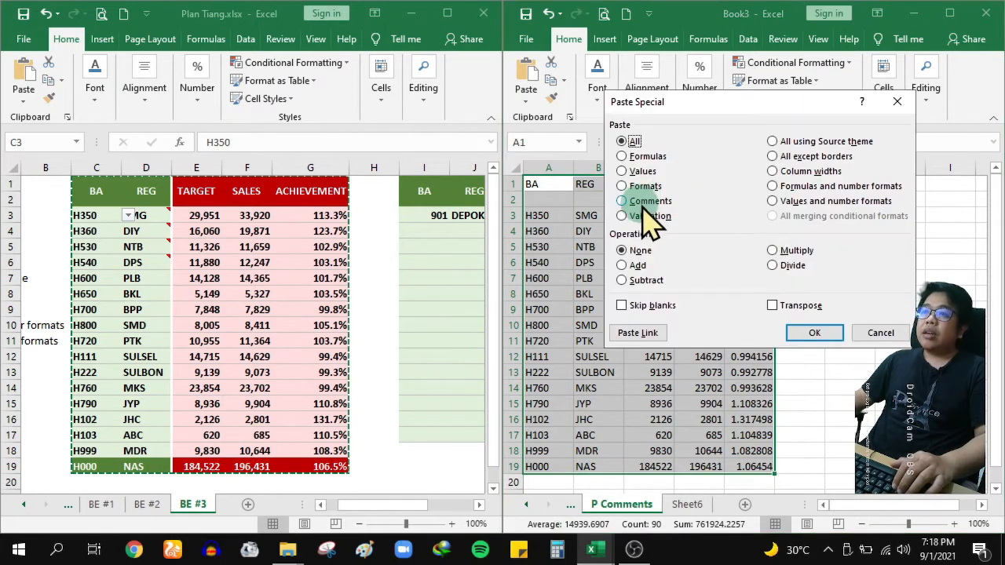
pyautogui.doubleClick(644, 203)
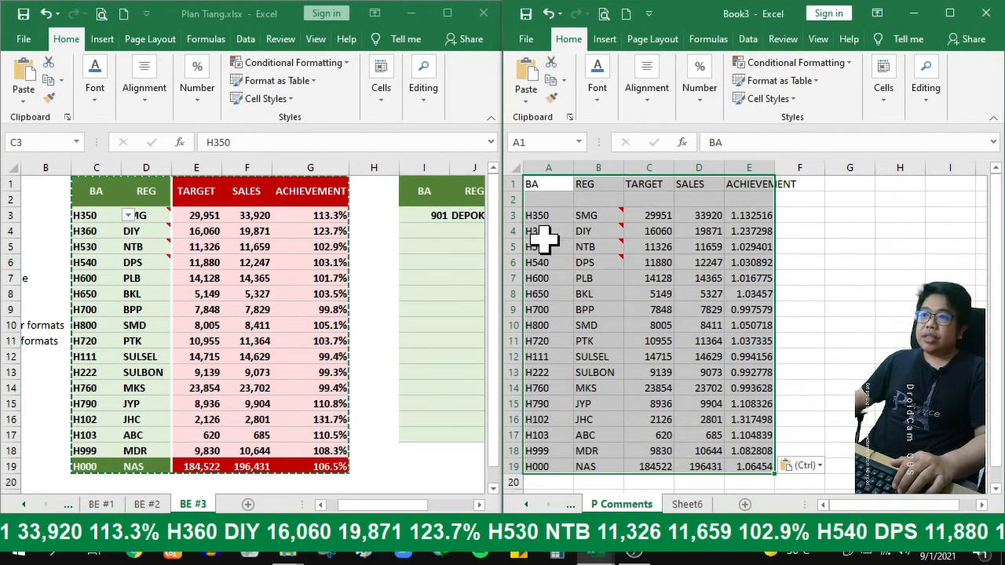
# Step: Examine the validation drop-down in cell A3 of P Comments and review the numbered paste options in column A of BE #3
pyautogui.click(545, 245)
pyautogui.click(558, 217)
pyautogui.click(580, 215)
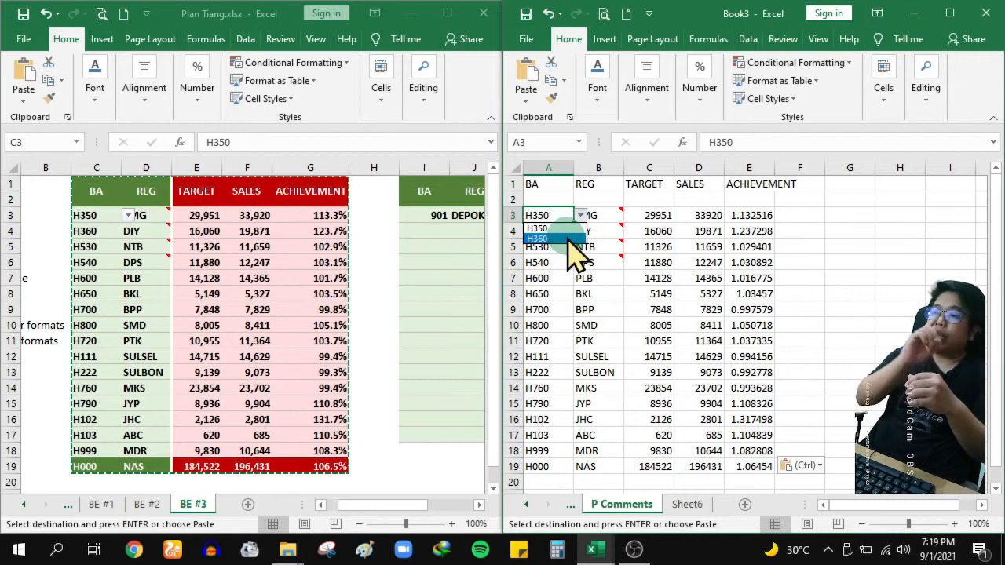
pyautogui.click(672, 417)
pyautogui.moveTo(388, 505); pyautogui.dragTo(350, 505)
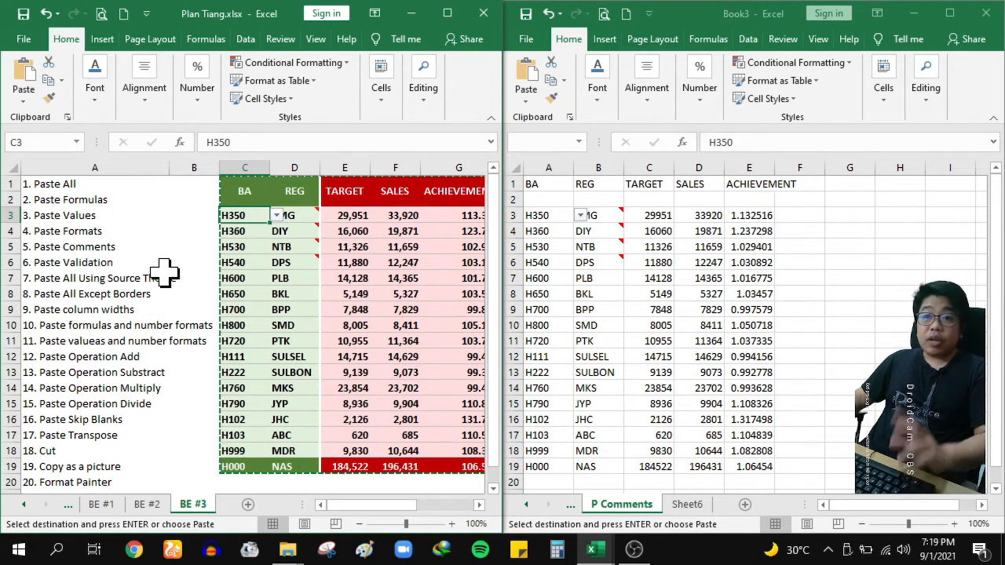
pyautogui.click(709, 339)
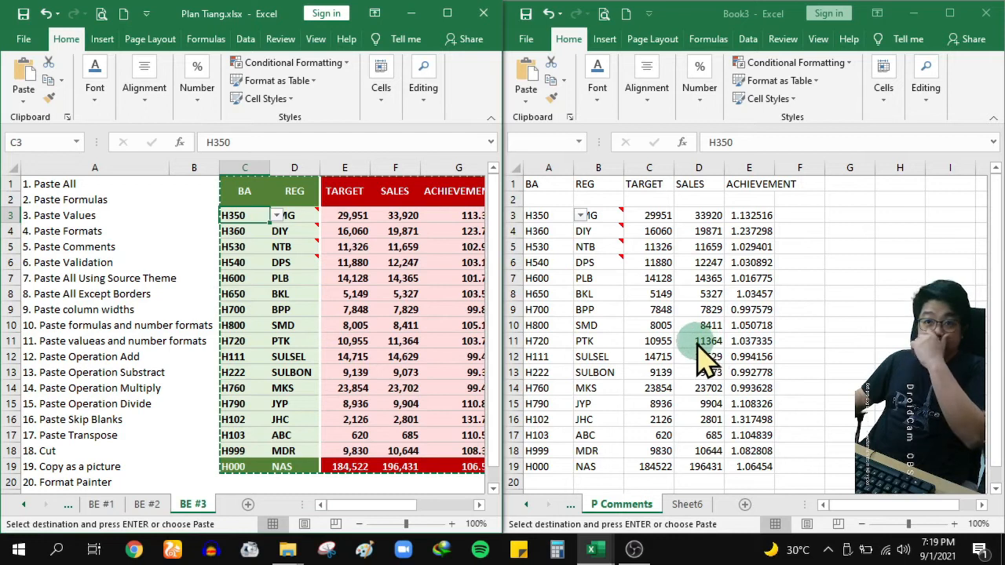
pyautogui.click(697, 344)
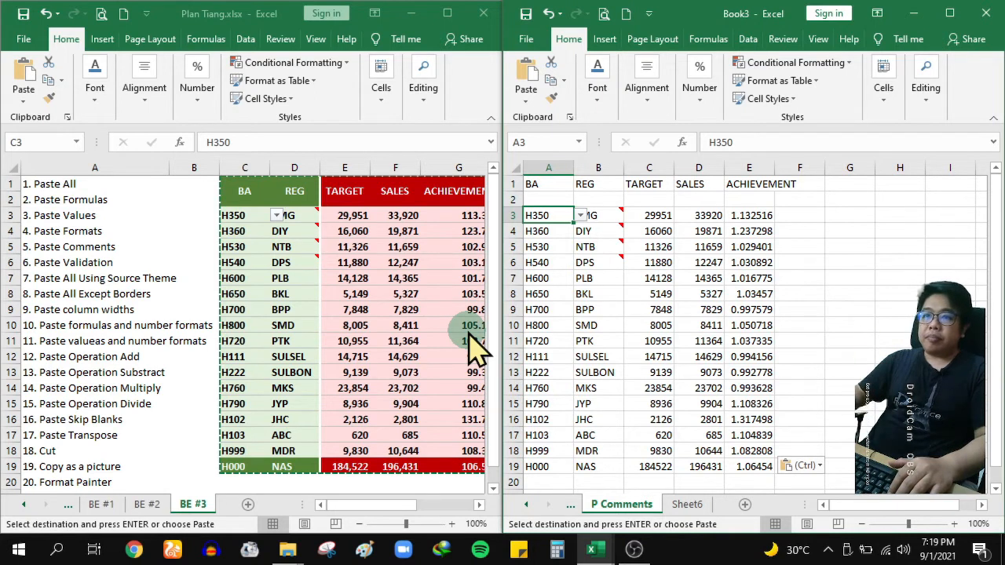
# Step: Rename Sheet6 in the new workbook as All Source Theme
pyautogui.click(689, 507)
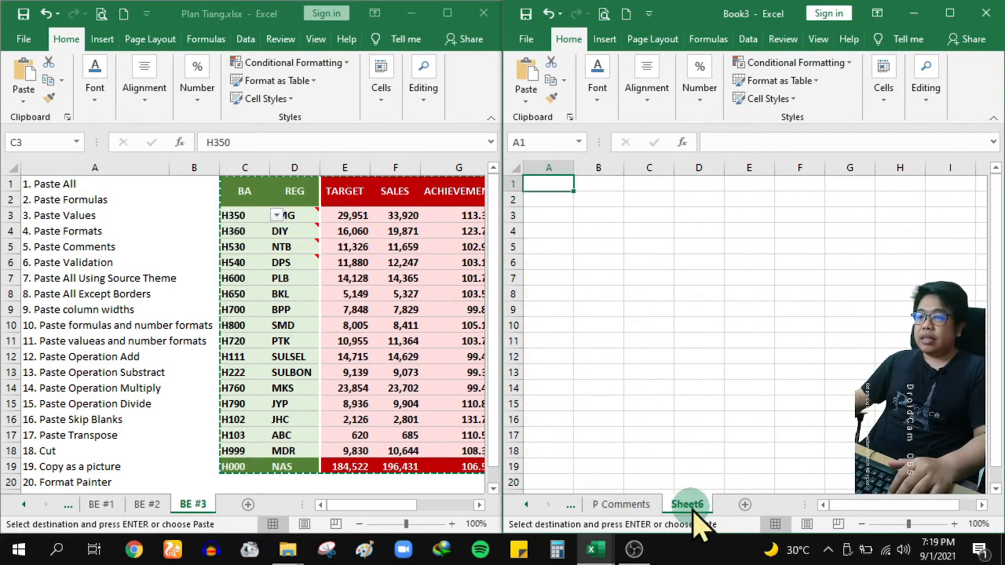
pyautogui.doubleClick(689, 504)
pyautogui.write('All Sour')
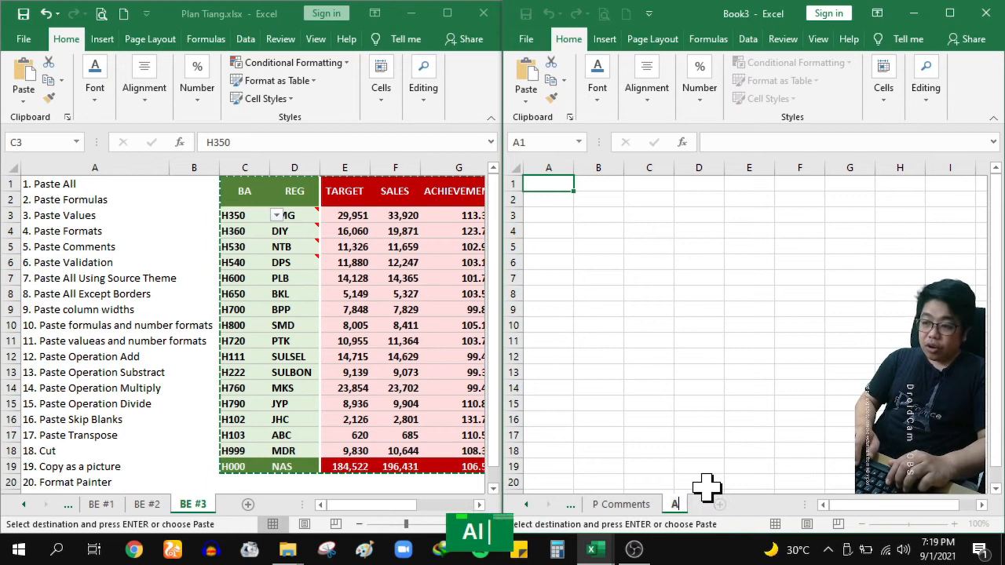
pyautogui.write('ce ')
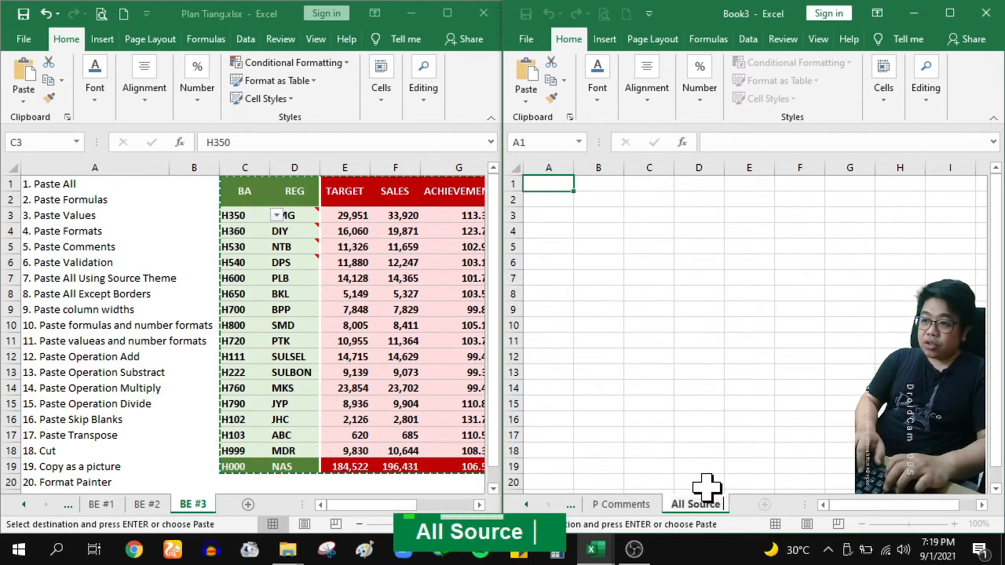
pyautogui.write('Theme')
pyautogui.press('Return')
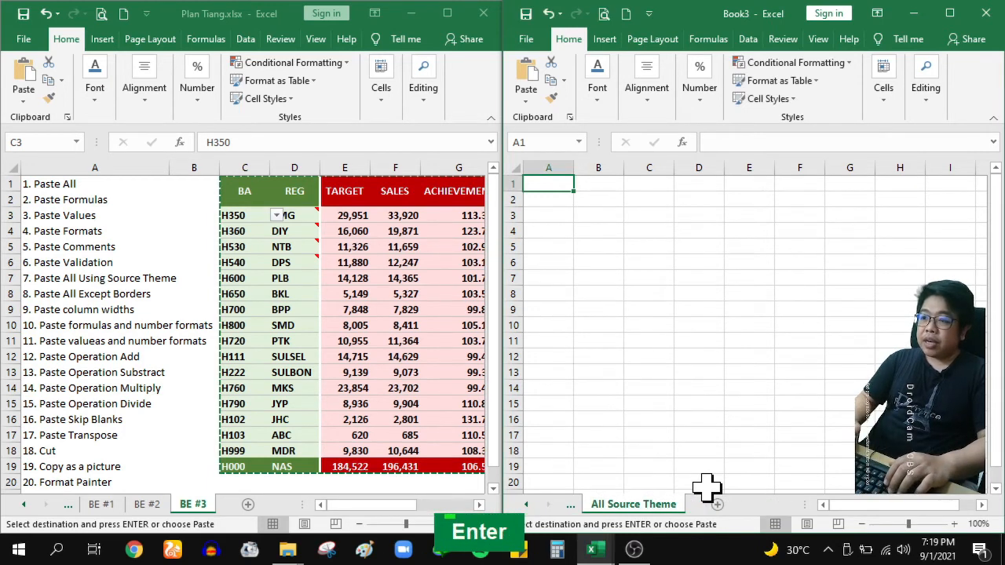
# Step: Copy the complete BA-to-ACHIEVEMENT table, C1:G19, from the BE #3 sheet of Plan Tiang.xlsx
pyautogui.click(404, 345)
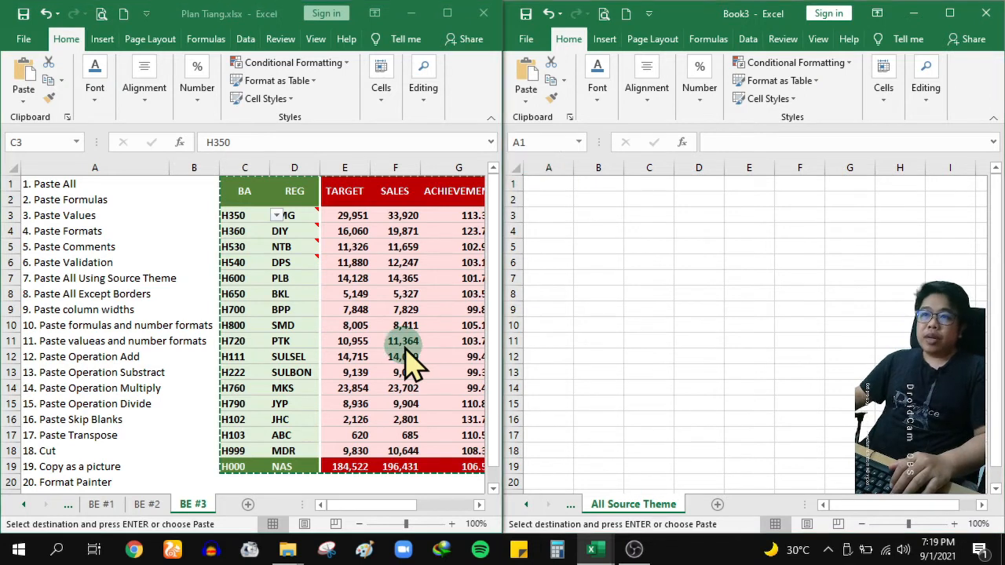
pyautogui.click(239, 189)
pyautogui.moveTo(289, 220); pyautogui.dragTo(304, 459)
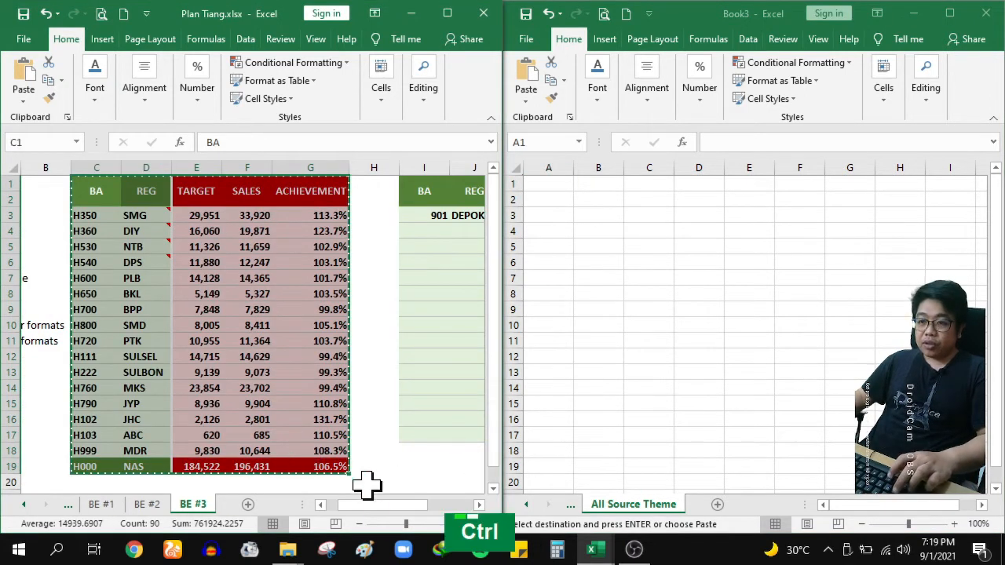
pyautogui.hotkey('ctrl', 'c')
pyautogui.hscroll(-2, 332, 504)
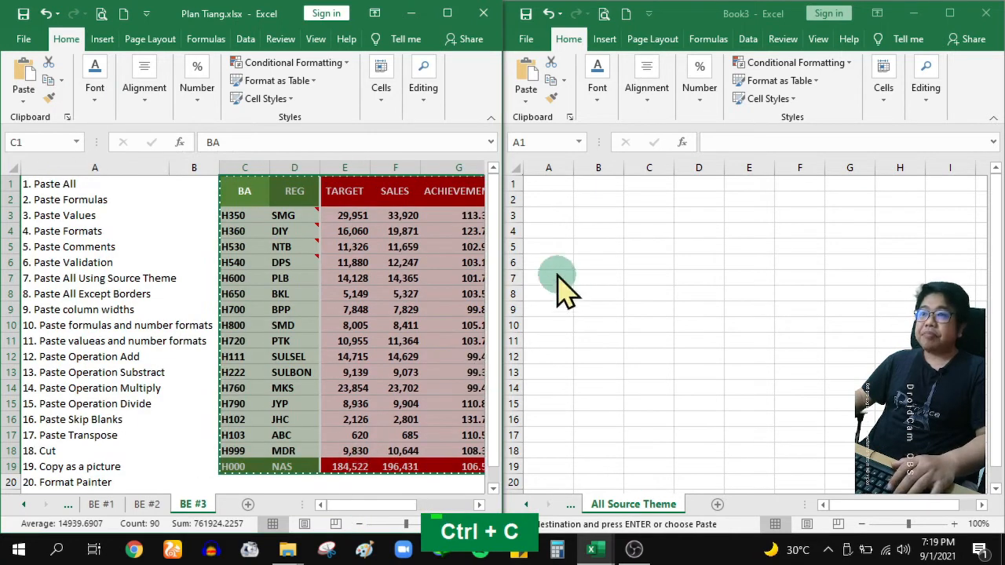
# Step: Paste the copied table at A1 of Book3's All Source Theme sheet with the Paste Special option All using Source theme
pyautogui.rightClick(559, 184)
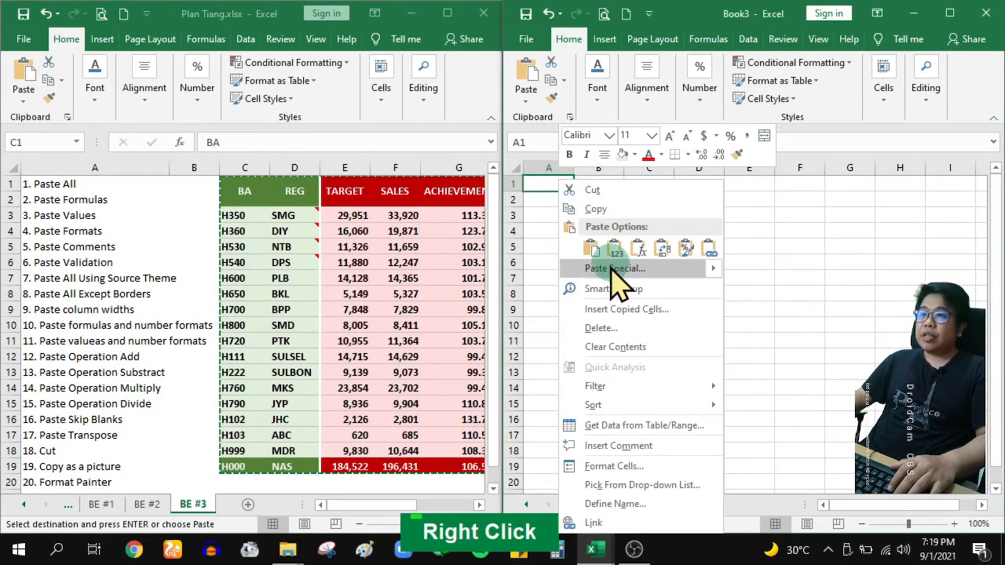
pyautogui.click(615, 268)
pyautogui.click(640, 176)
pyautogui.click(665, 367)
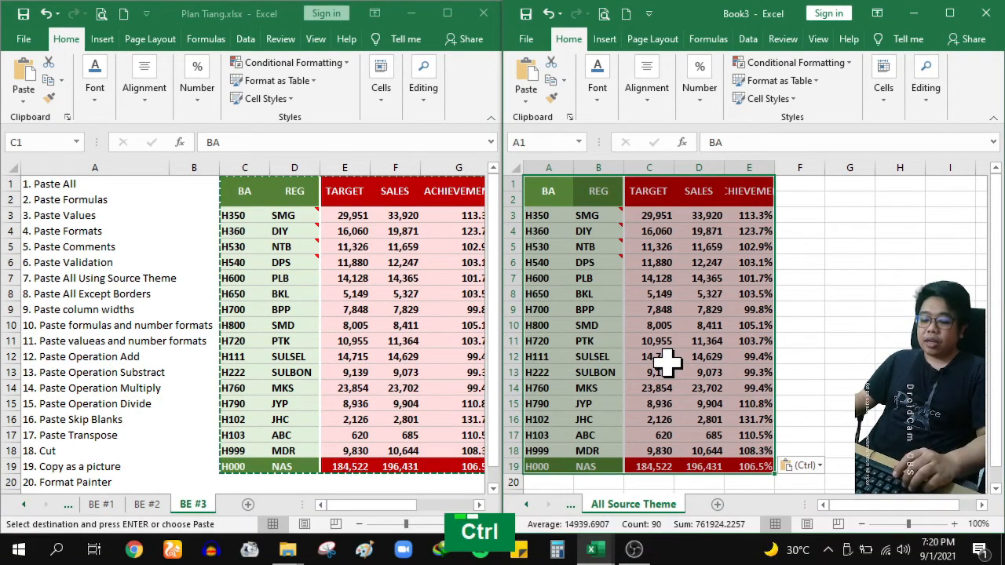
# Step: Undo the table paste on the All Source Theme sheet, redo it once, and undo it again
pyautogui.hotkey('ctrl', 'z')
pyautogui.hotkey('ctrl', 'y')
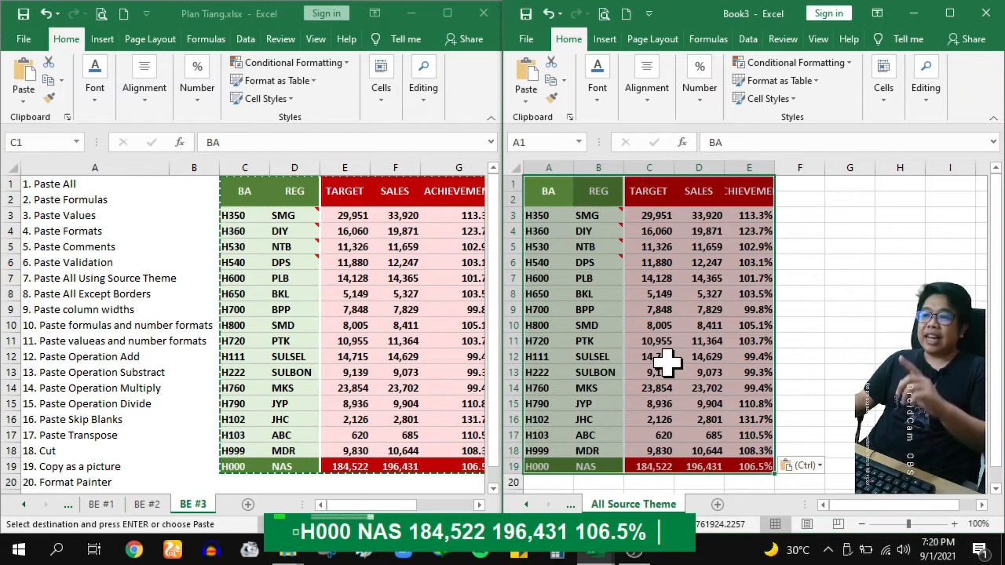
pyautogui.hotkey('ctrl', 'z')
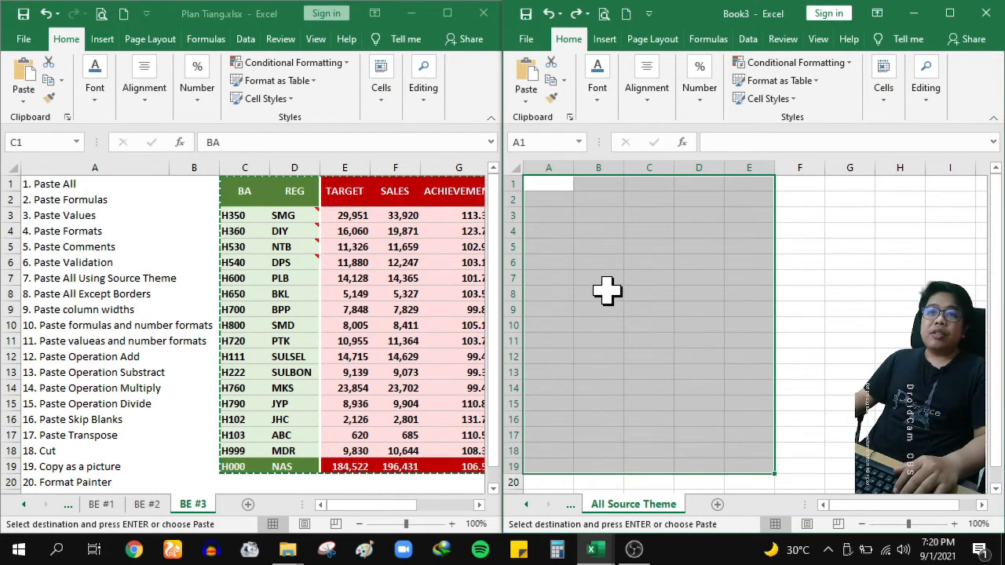
pyautogui.click(552, 188)
pyautogui.click(593, 262)
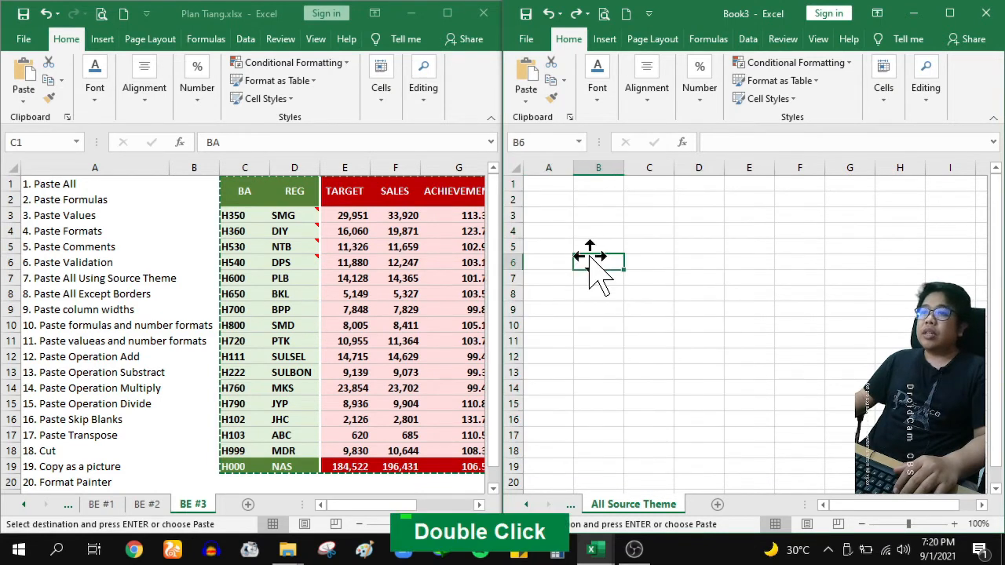
# Step: Paste the table again at A1 of the All Source Theme sheet, using Paste Special with All using Source theme
pyautogui.click(542, 181)
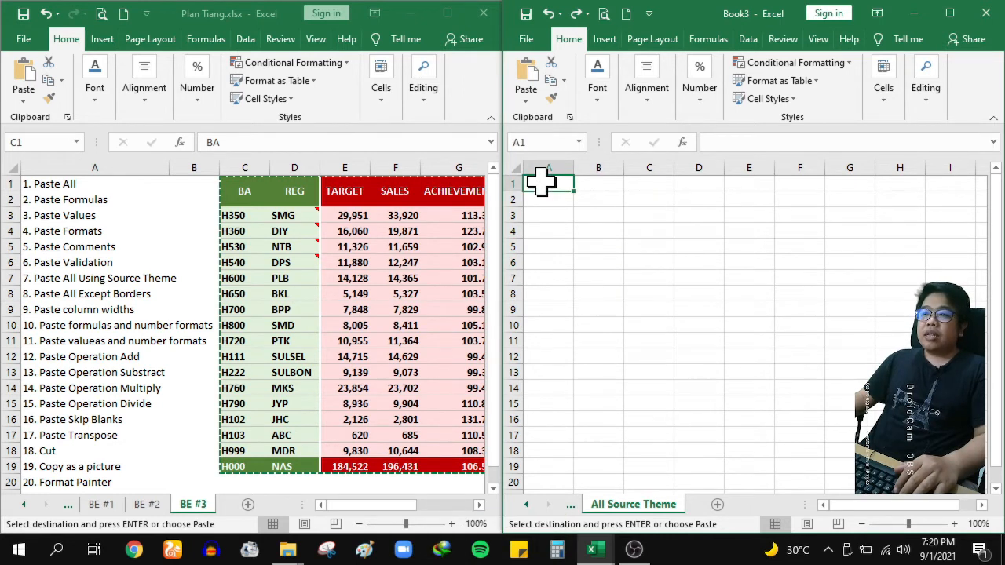
pyautogui.rightClick(541, 181)
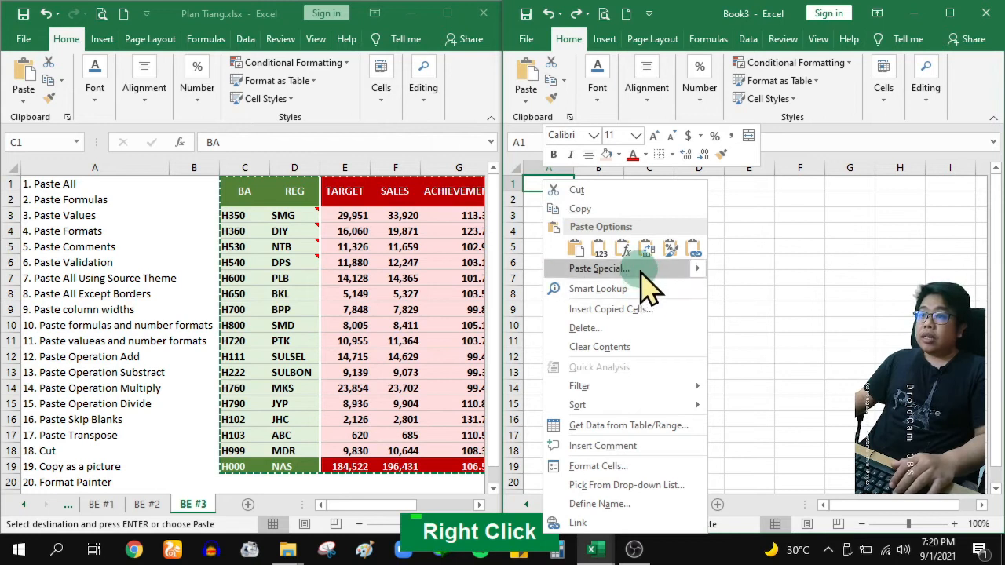
pyautogui.click(636, 269)
pyautogui.click(696, 182)
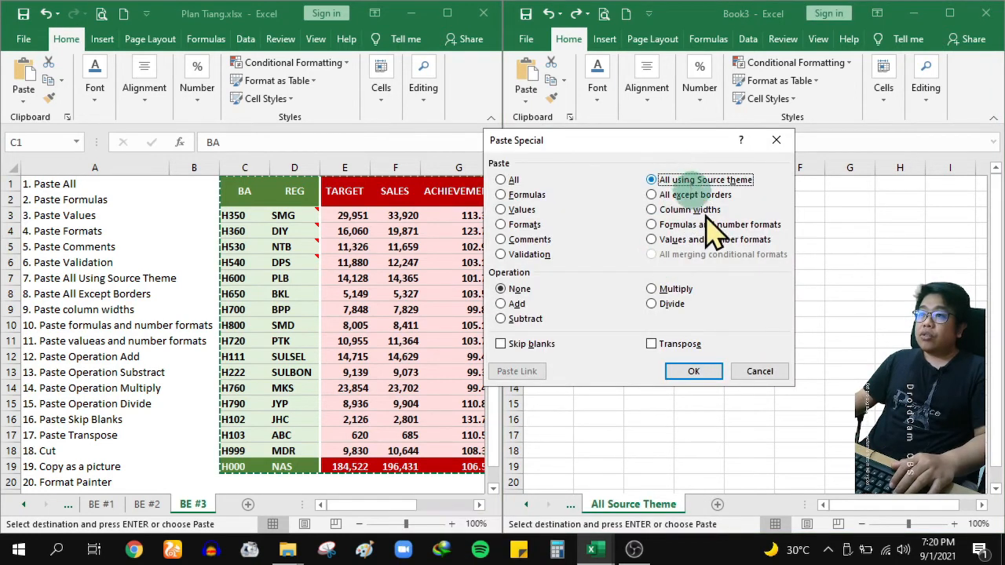
pyautogui.click(696, 373)
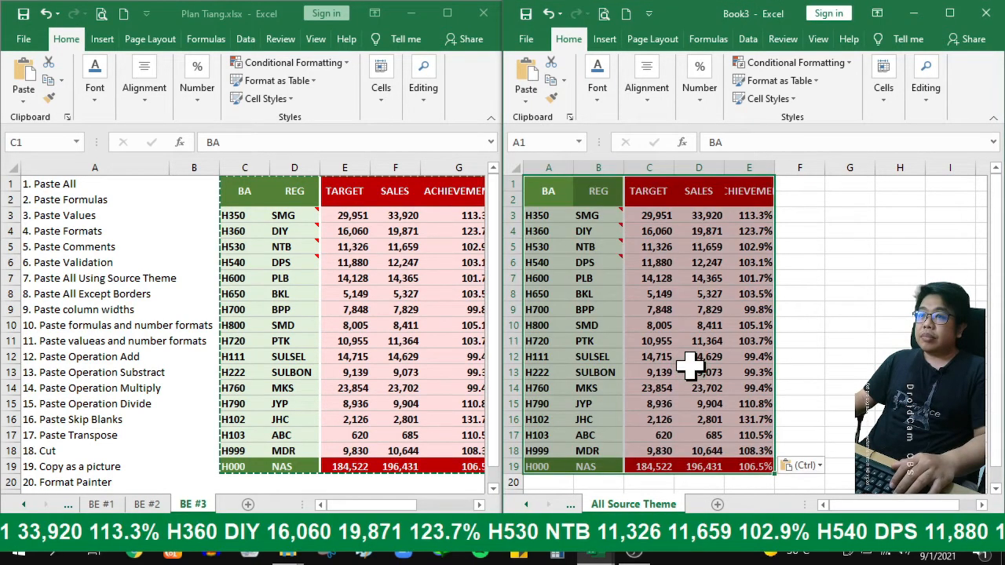
pyautogui.click(834, 289)
pyautogui.click(830, 422)
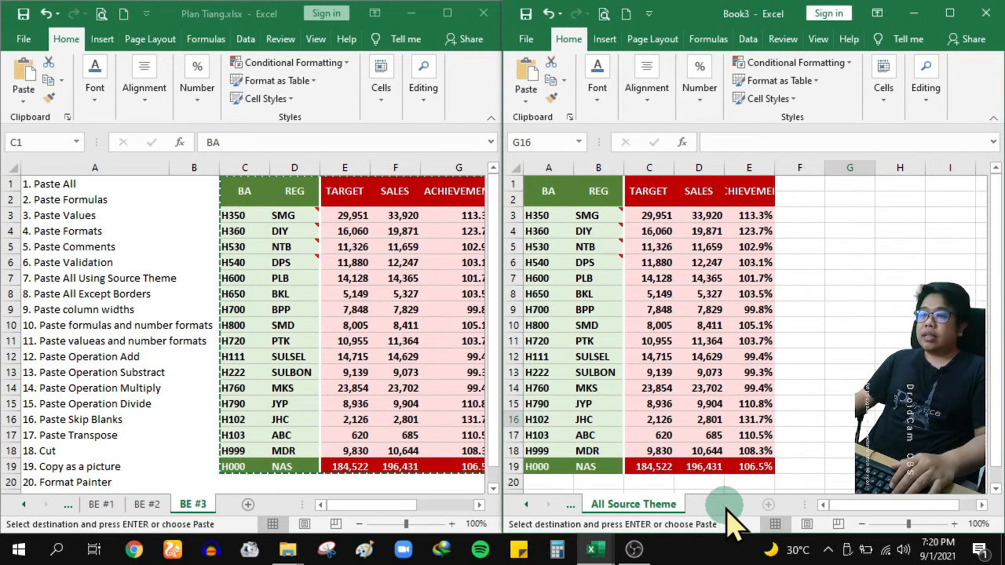
# Step: Add a new worksheet to Book3 and name it "Except Border"
pyautogui.click(717, 505)
pyautogui.doubleClick(708, 504)
pyautogui.write('Ex')
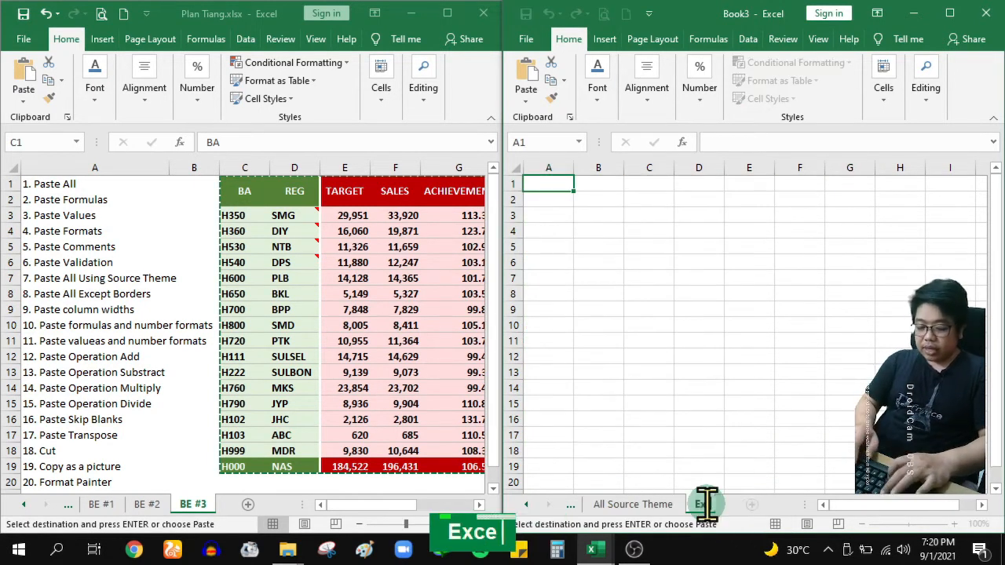
pyautogui.write('cept Border')
pyautogui.press('Return')
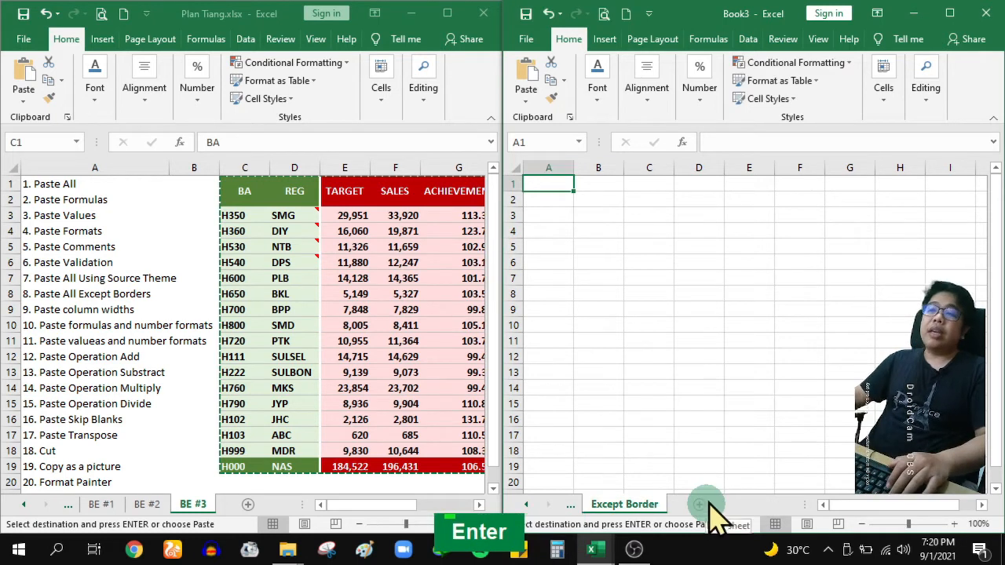
# Step: Paste the copied table at A1 of the Except Border sheet with the Paste Special option All except borders
pyautogui.rightClick(562, 185)
pyautogui.click(679, 269)
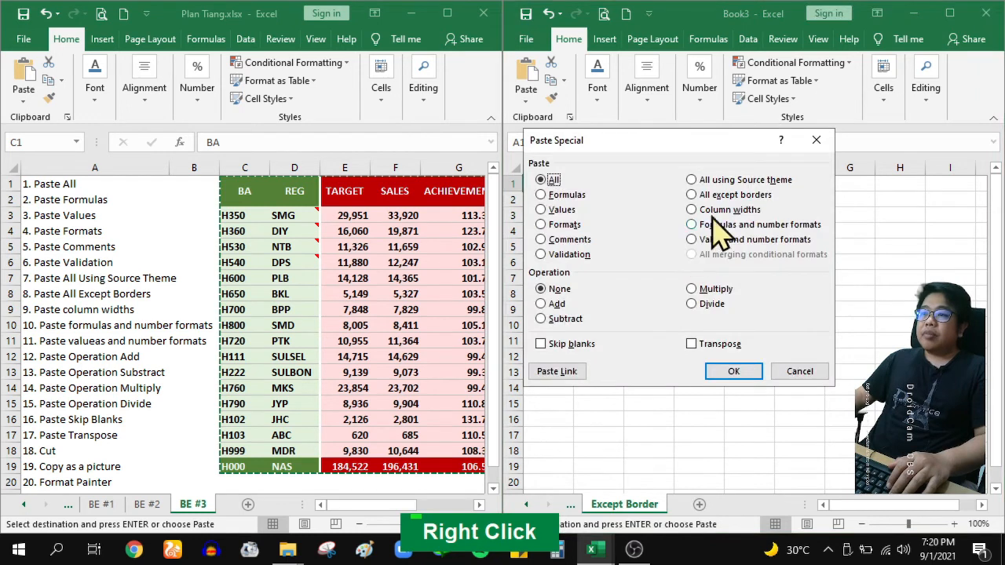
pyautogui.click(707, 195)
pyautogui.moveTo(718, 151); pyautogui.dragTo(802, 285)
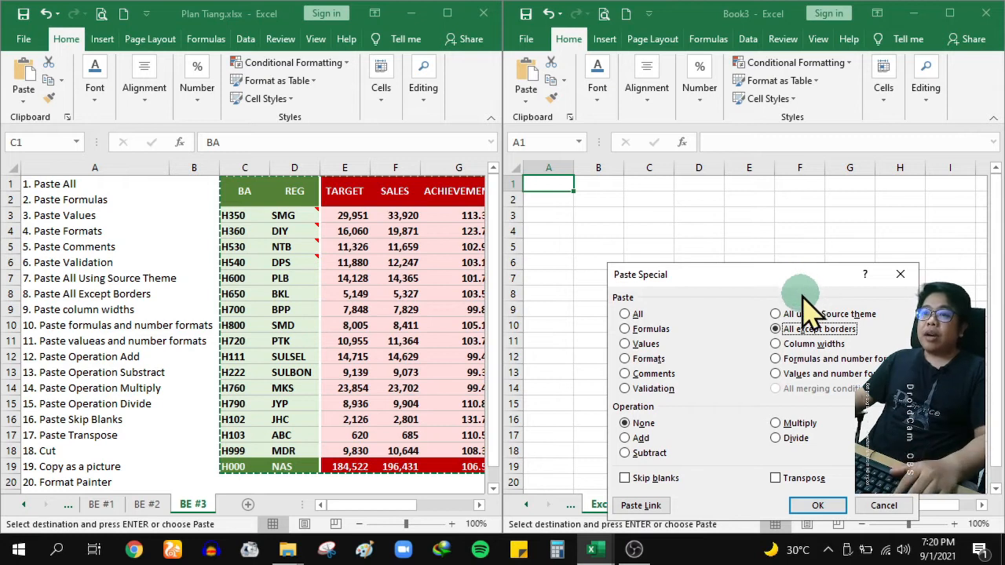
pyautogui.click(816, 505)
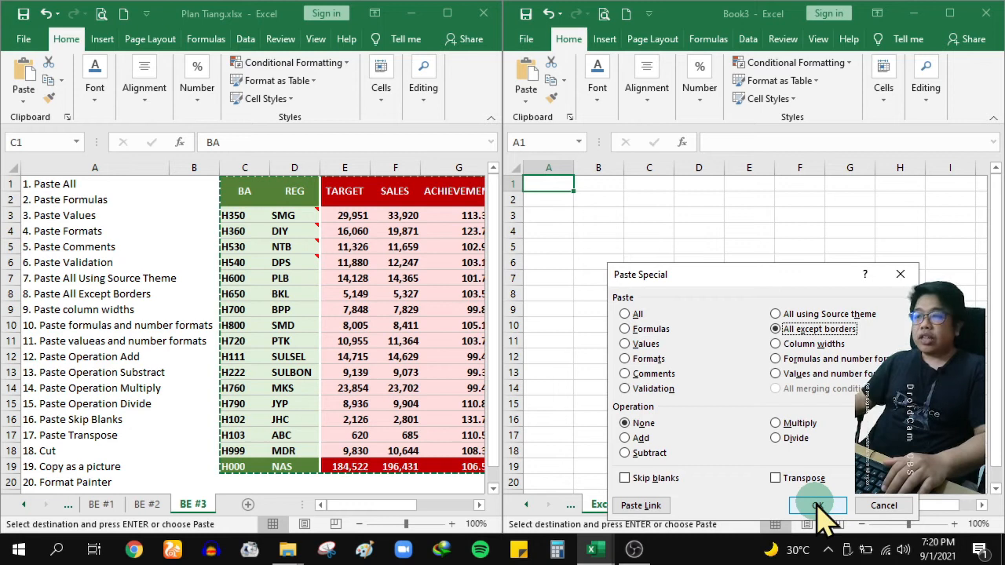
pyautogui.click(817, 505)
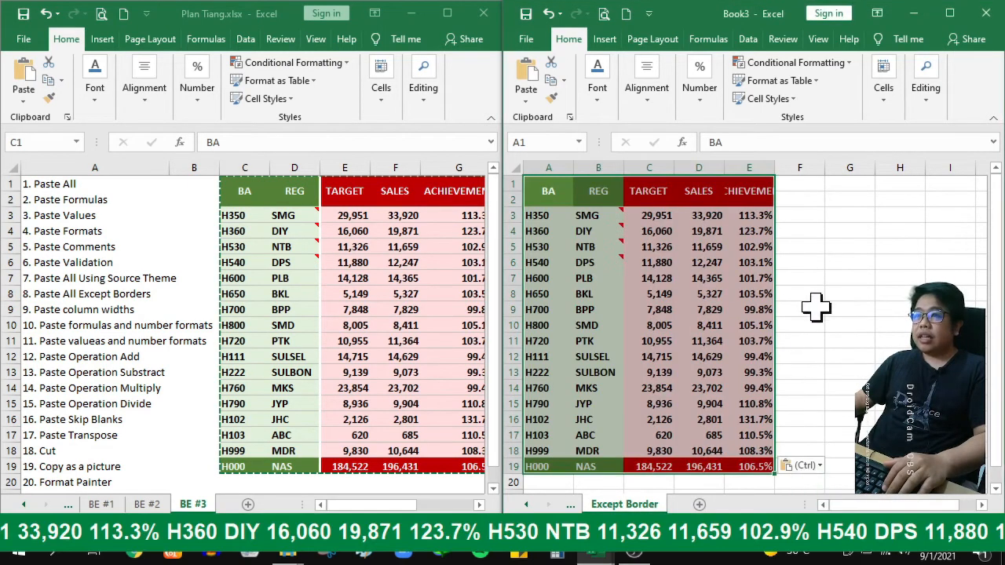
pyautogui.click(808, 310)
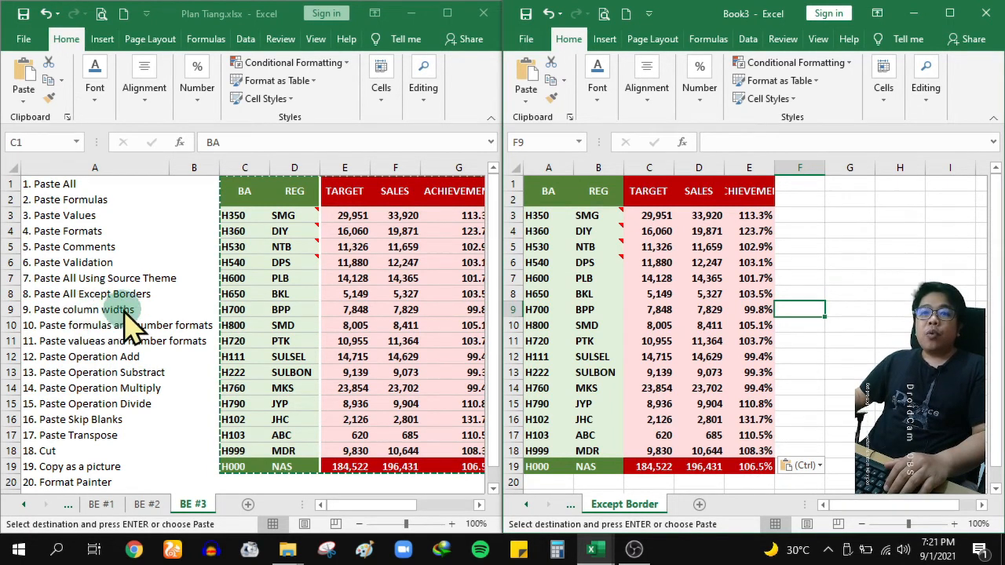
# Step: Add another worksheet to Book3 and name it "Column Width"
pyautogui.click(697, 505)
pyautogui.doubleClick(693, 505)
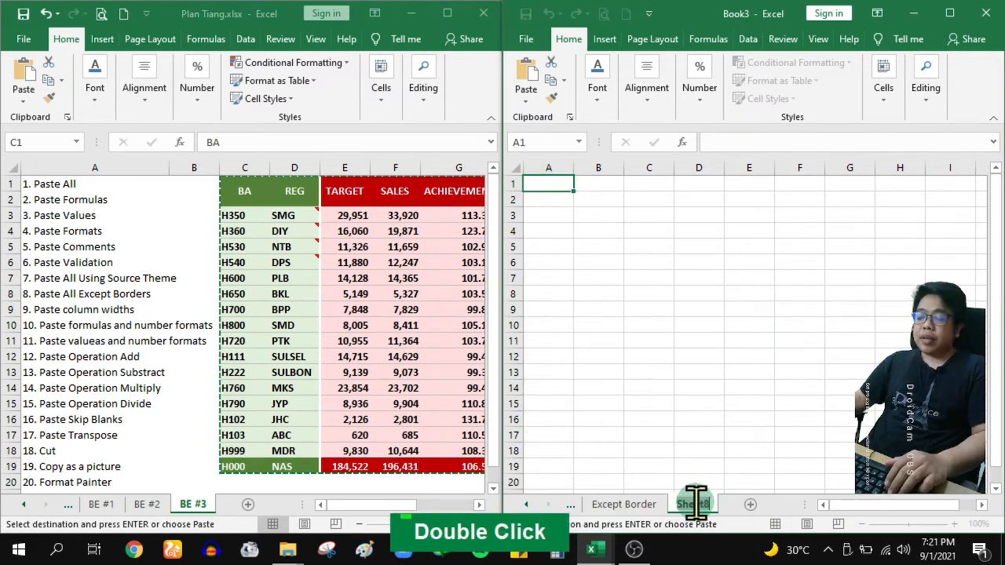
pyautogui.write('Cou')
pyautogui.press('BackSpace')
pyautogui.write('lumn Width')
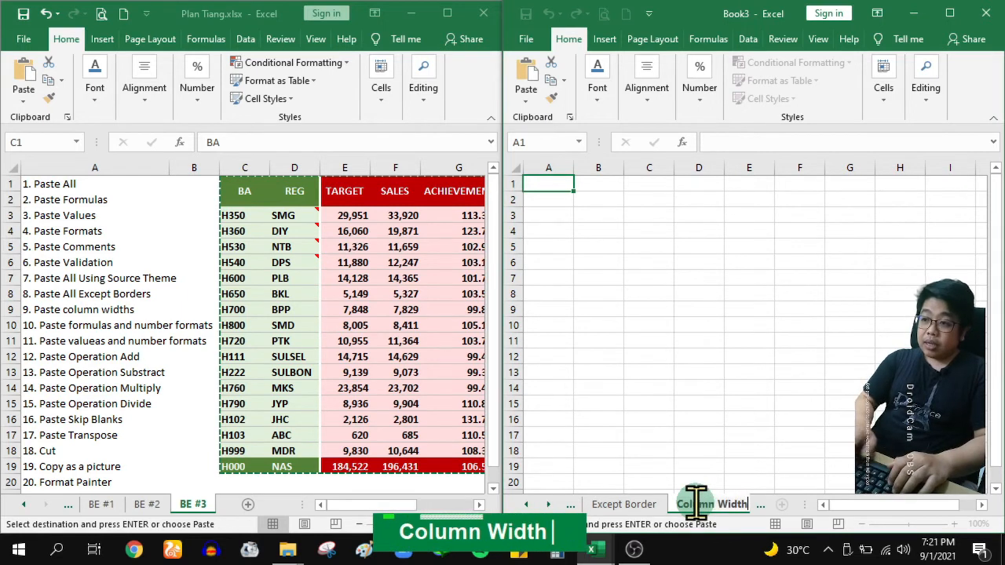
pyautogui.press('Return')
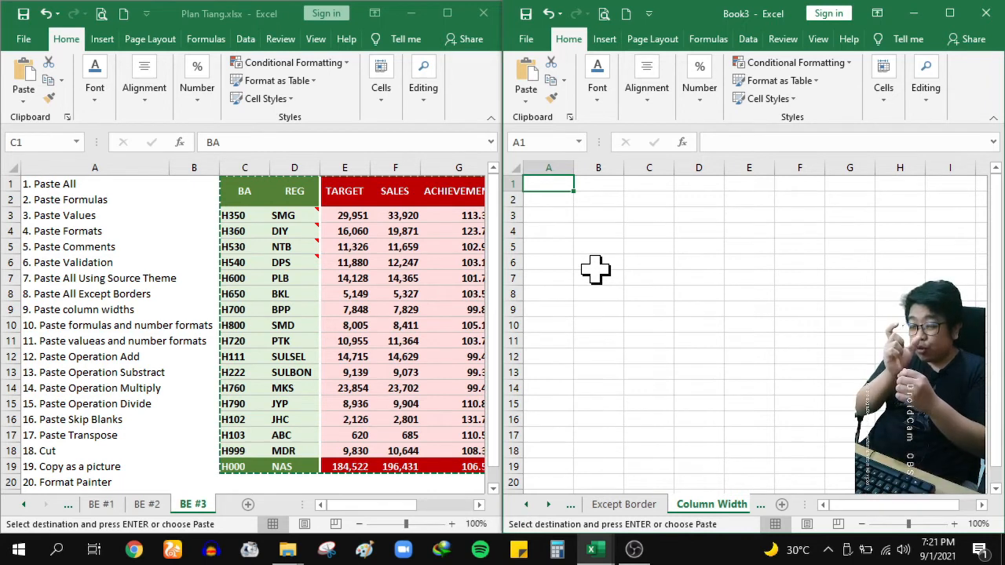
# Step: Compare the ACHIEVEMENT column's width in the source table with the Except Border, All Source Theme and P Comments sheets, and return to Column Width
pyautogui.click(360, 253)
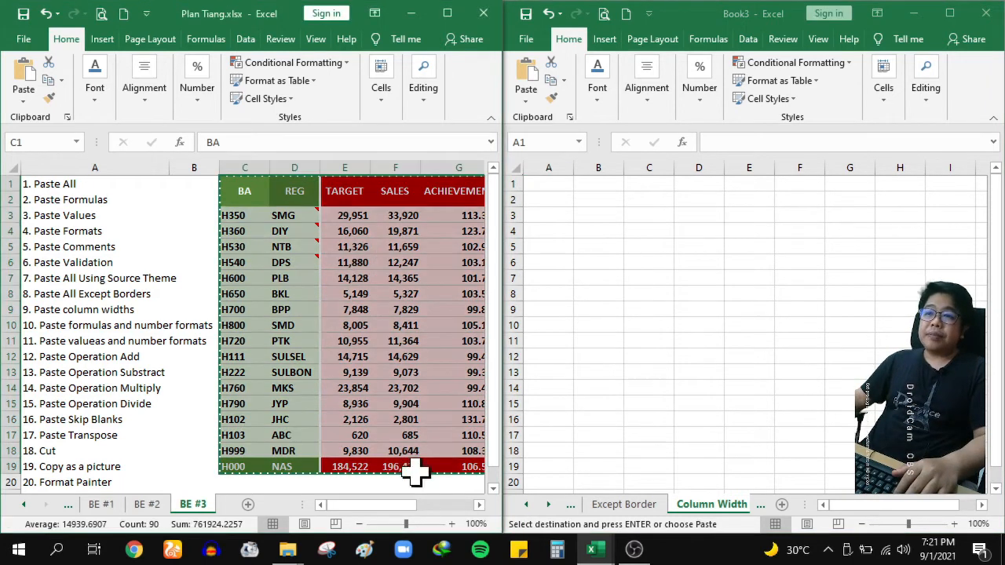
pyautogui.click(479, 505)
pyautogui.click(303, 265)
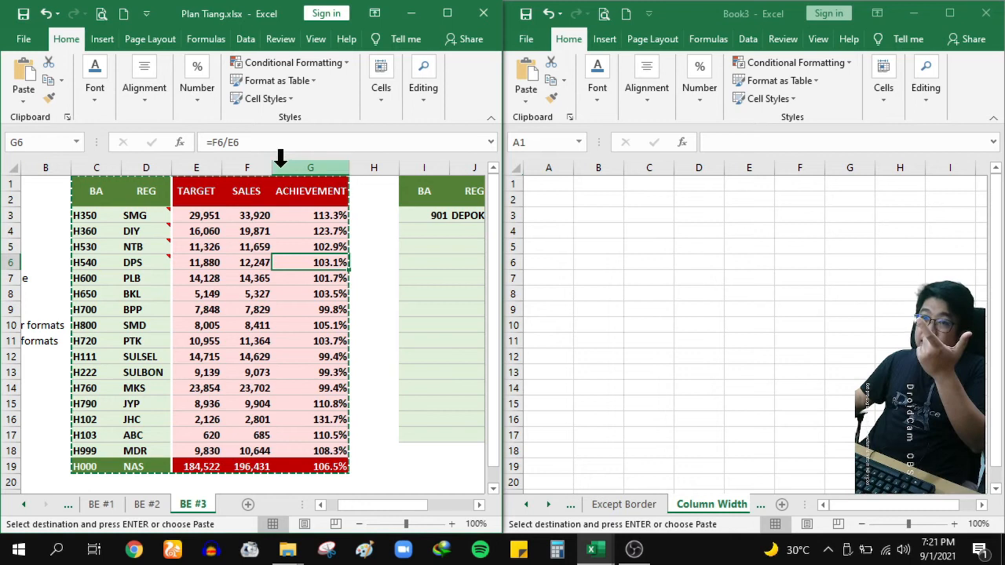
pyautogui.click(628, 505)
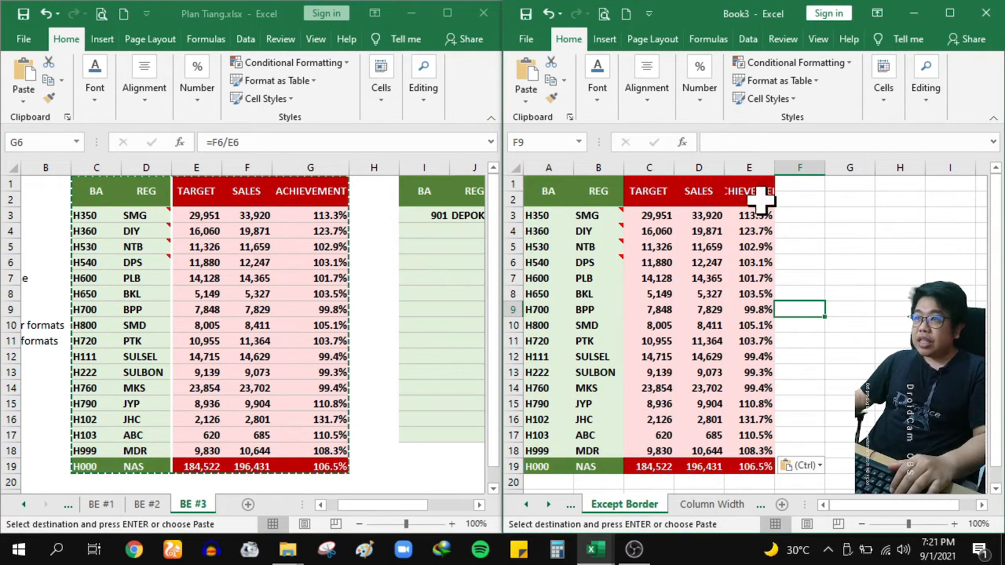
pyautogui.click(743, 182)
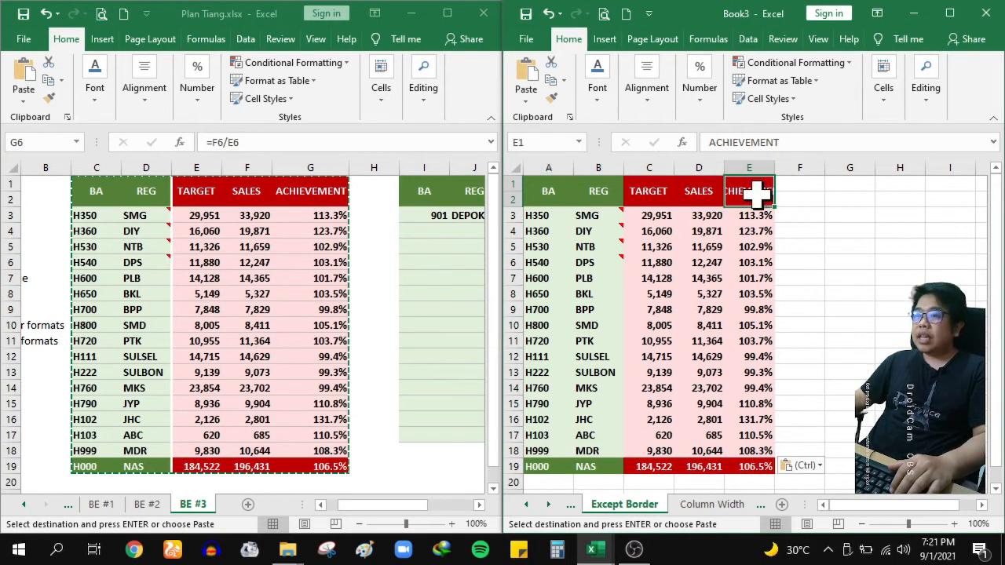
pyautogui.click(526, 504)
pyautogui.click(620, 506)
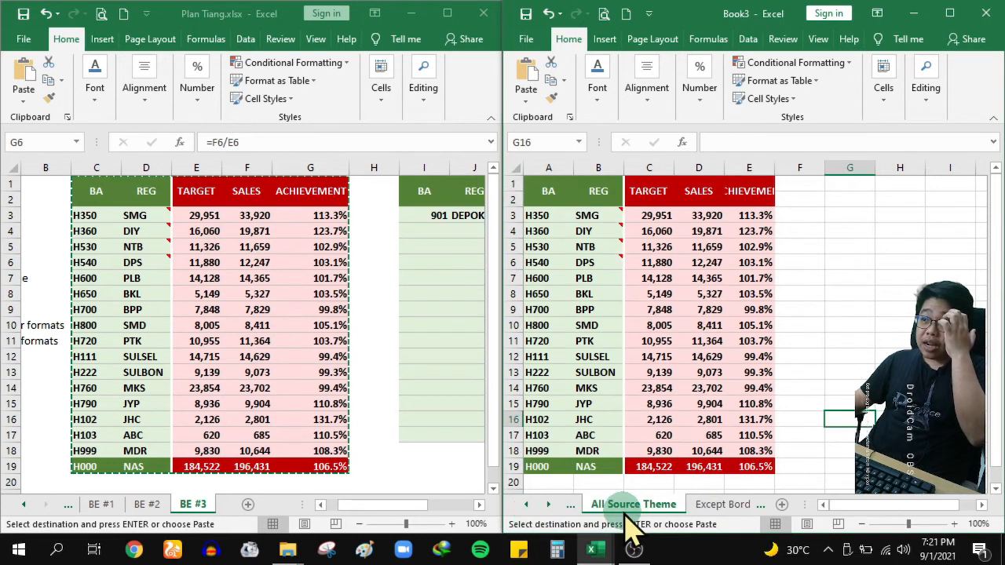
pyautogui.click(526, 505)
pyautogui.click(628, 506)
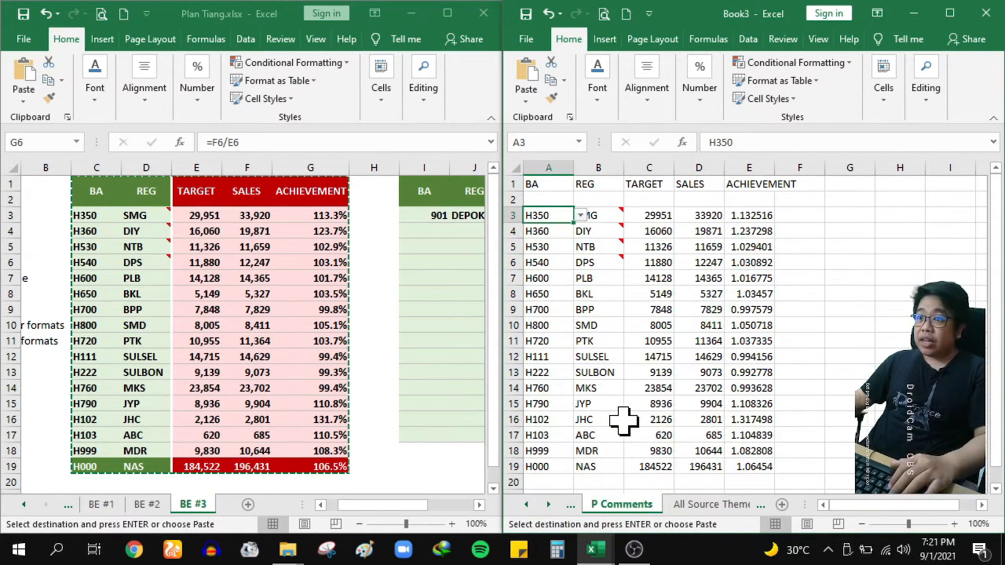
pyautogui.doubleClick(548, 505)
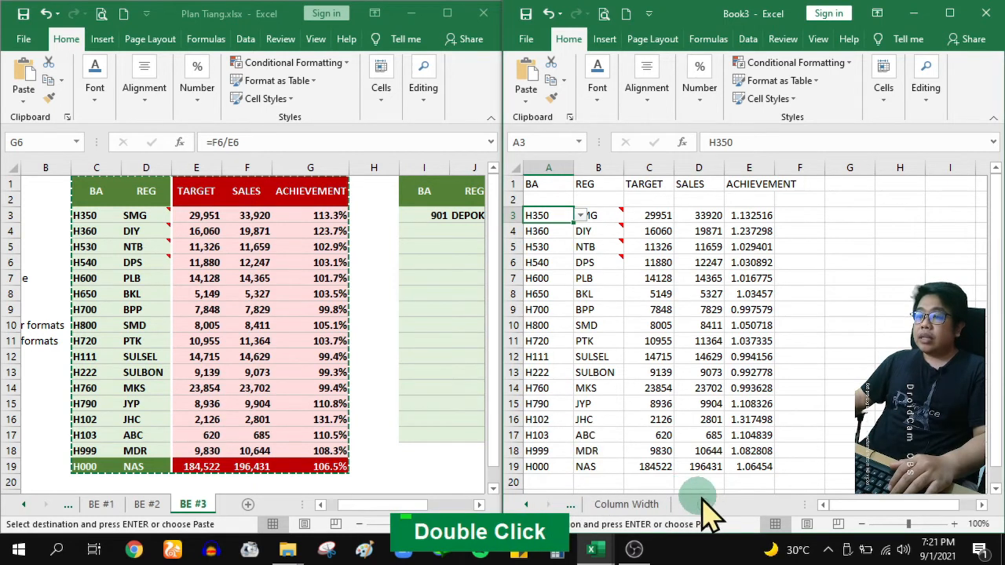
pyautogui.click(649, 507)
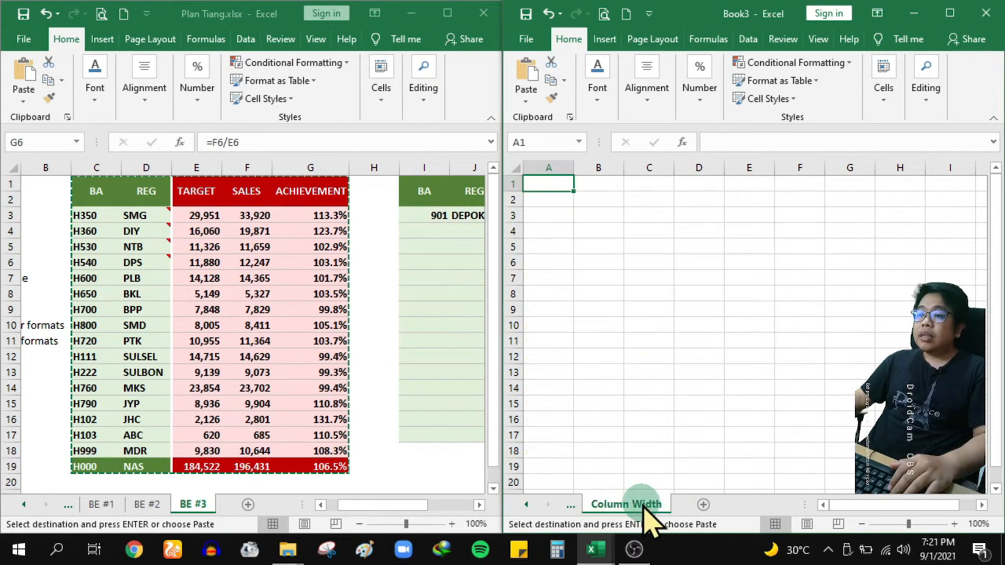
# Step: Paste only the column widths of source table C1:G19 at A1 of the Column Width sheet
pyautogui.click(125, 255)
pyautogui.moveTo(81, 188); pyautogui.dragTo(346, 467)
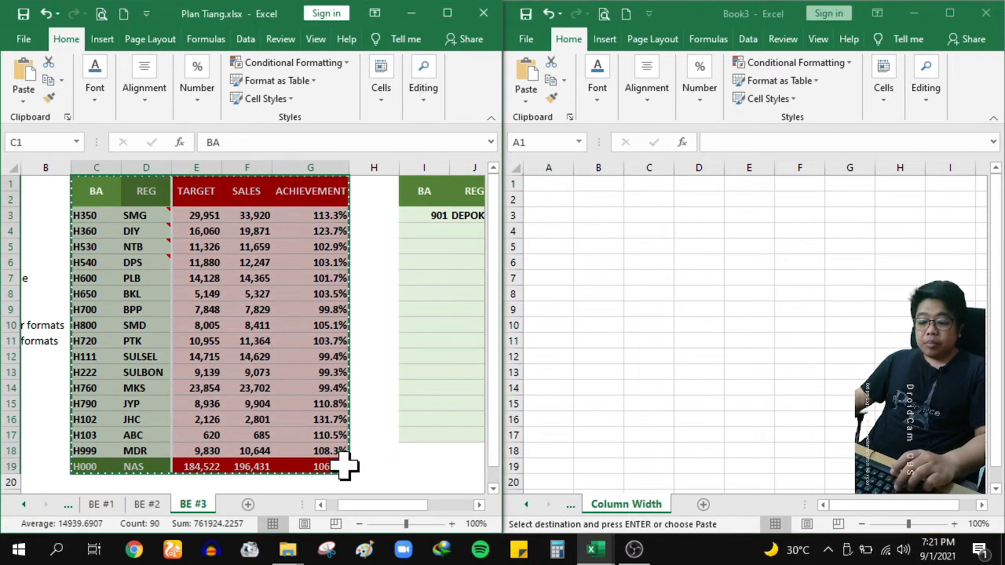
pyautogui.rightClick(562, 187)
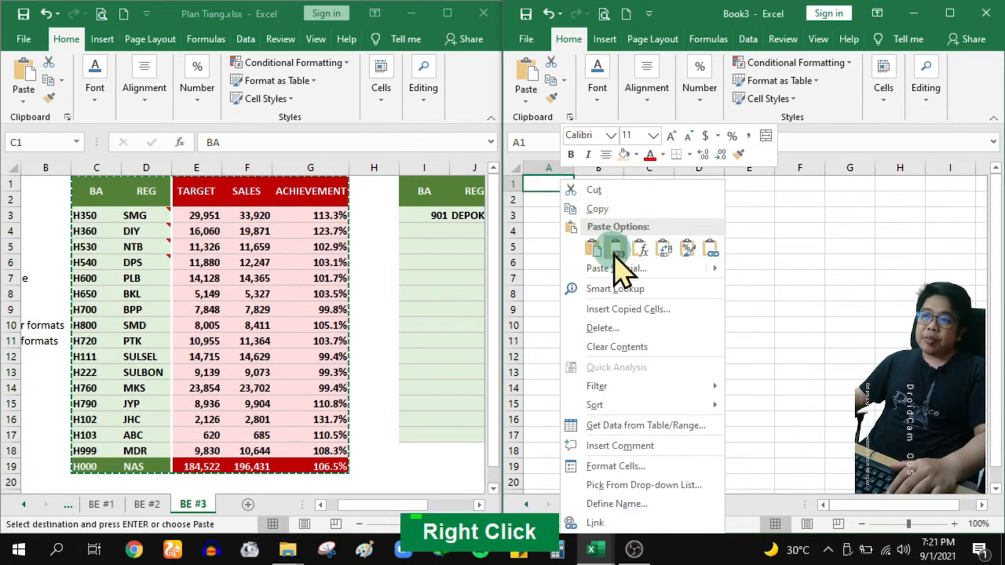
pyautogui.click(618, 268)
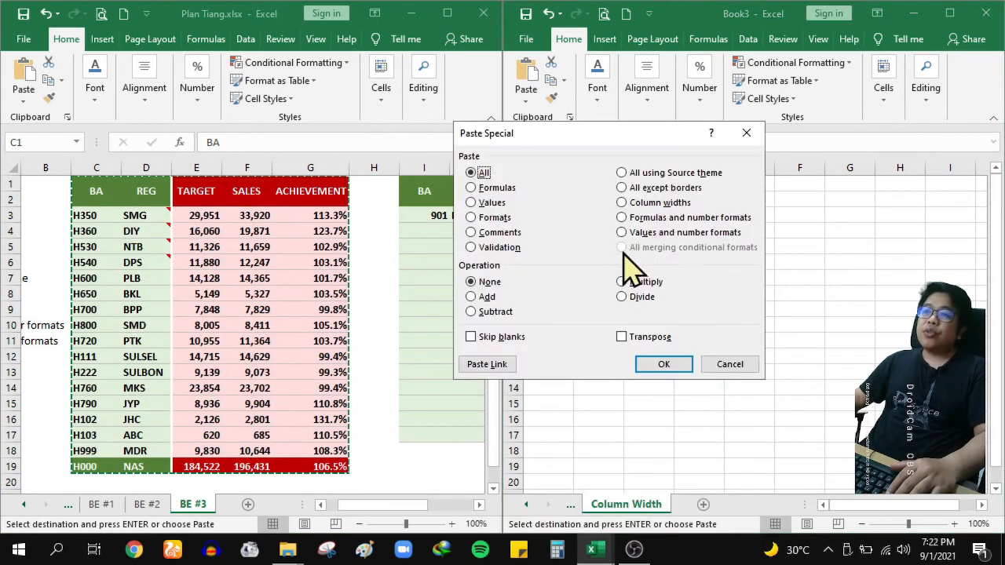
pyautogui.click(656, 203)
pyautogui.click(658, 364)
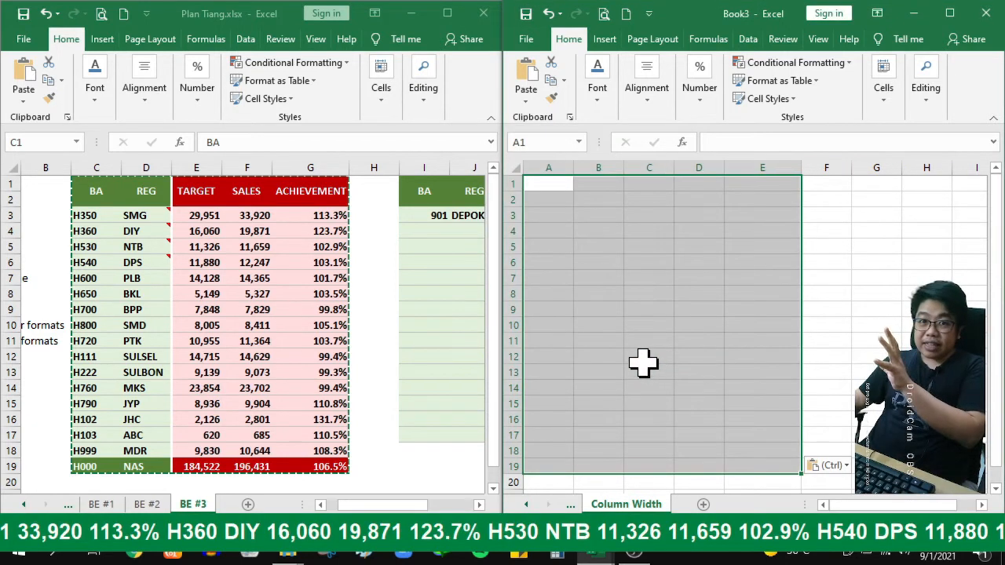
# Step: Paste everything from the copied source table at A1 of the Column Width sheet with the Paste Special option All
pyautogui.rightClick(664, 252)
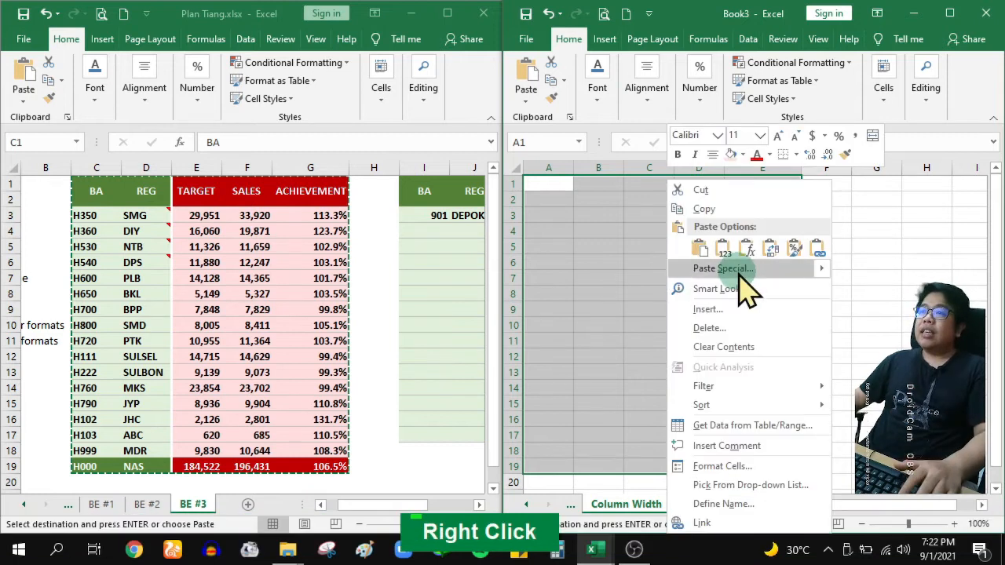
pyautogui.click(739, 271)
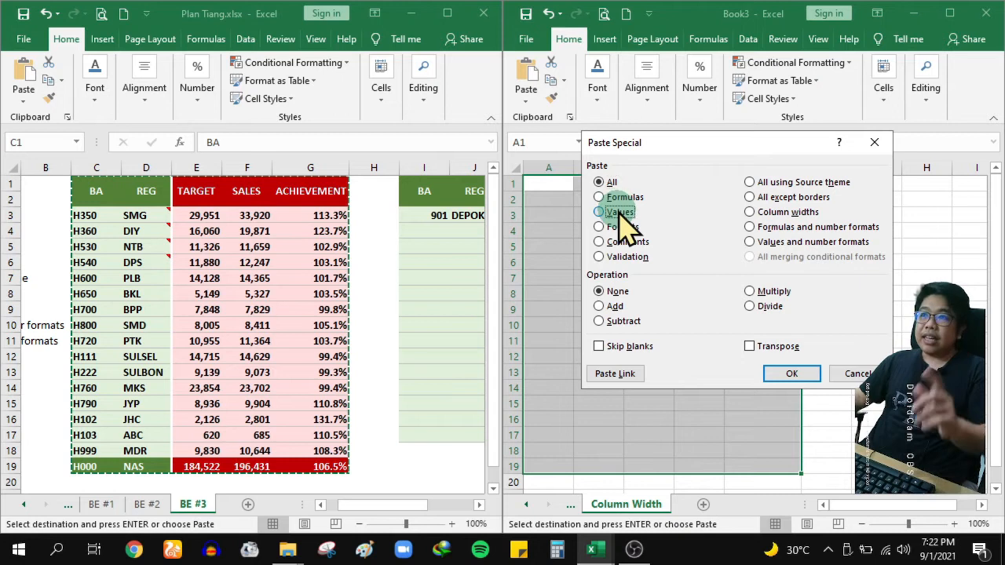
pyautogui.click(620, 218)
pyautogui.click(790, 369)
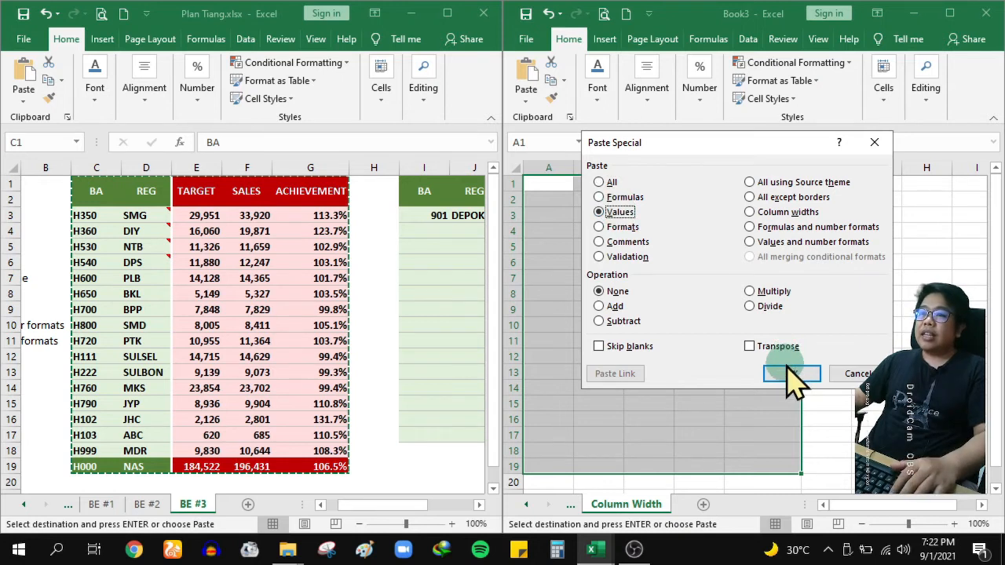
pyautogui.doubleClick(606, 185)
pyautogui.click(834, 266)
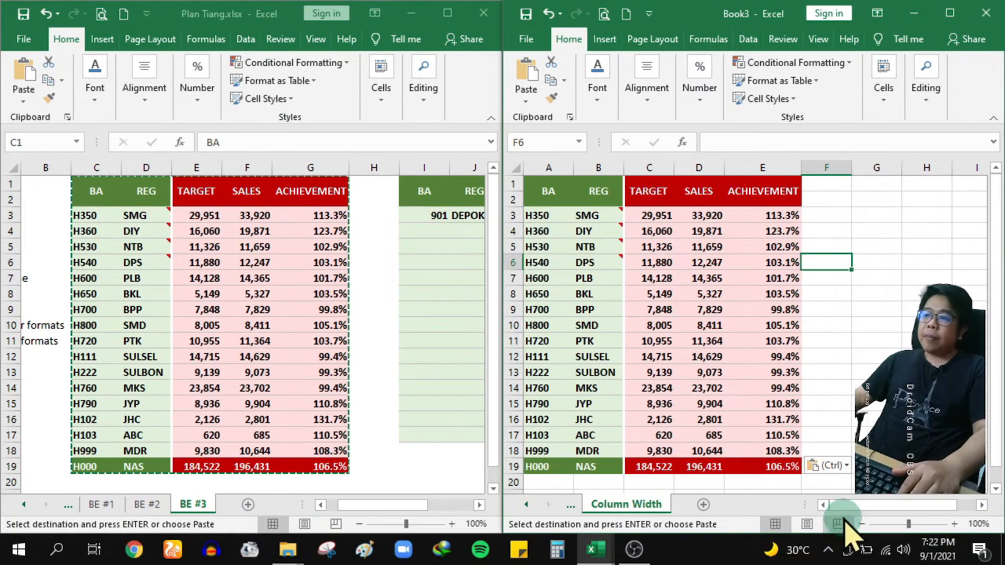
# Step: Look up item 10, Paste formulas and number formats, in the source list and bring up Book3's P Formula sheet for comparison
pyautogui.moveTo(386, 505); pyautogui.dragTo(334, 505)
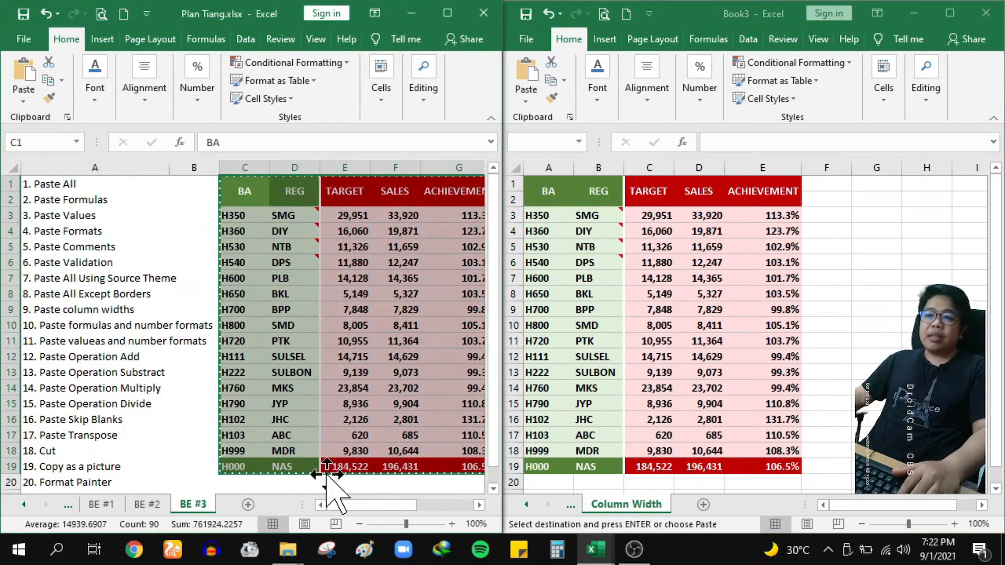
pyautogui.click(179, 322)
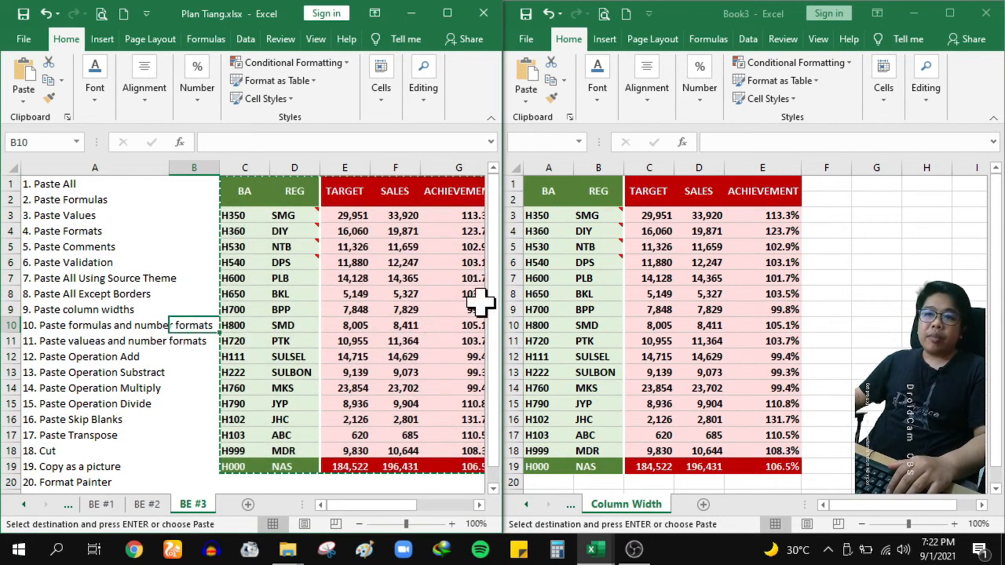
pyautogui.click(524, 504)
pyautogui.click(524, 504)
pyautogui.click(672, 504)
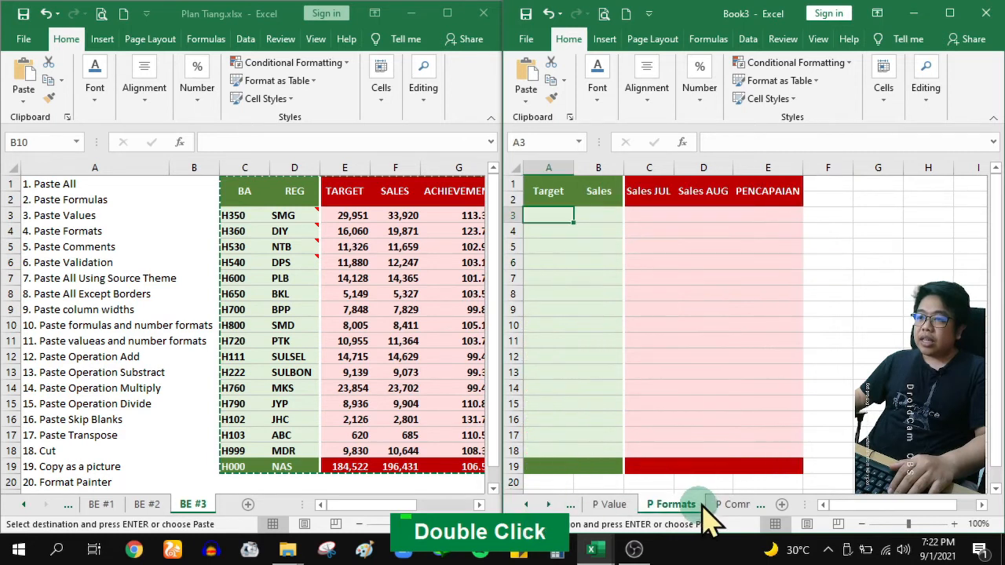
pyautogui.click(525, 504)
pyautogui.click(609, 505)
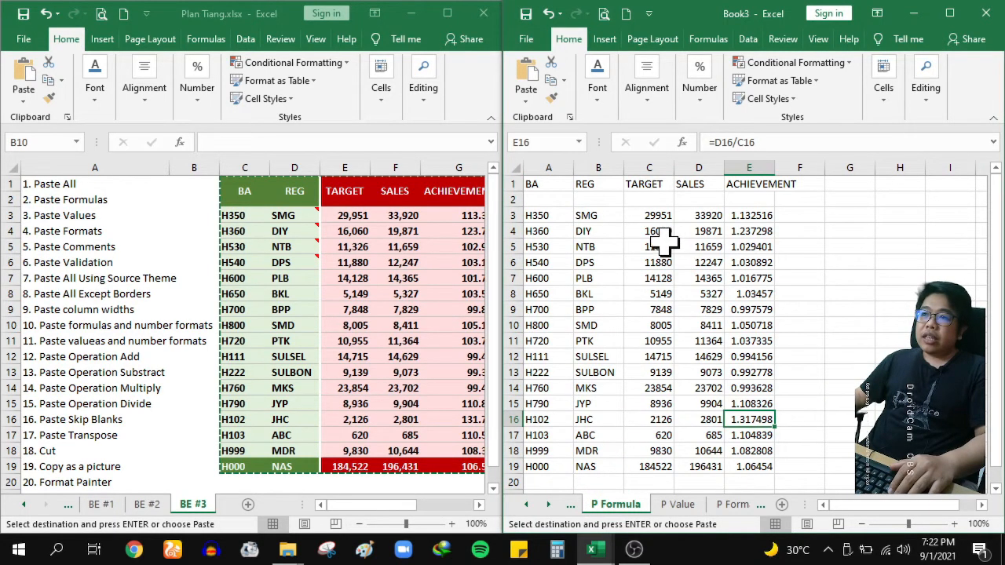
# Step: Examine the number formatting and ACHIEVEMENT formulas in C3:E19 of P Formula against the source table's TARGET, SALES and ACHIEVEMENT columns
pyautogui.moveTo(646, 210); pyautogui.dragTo(746, 466)
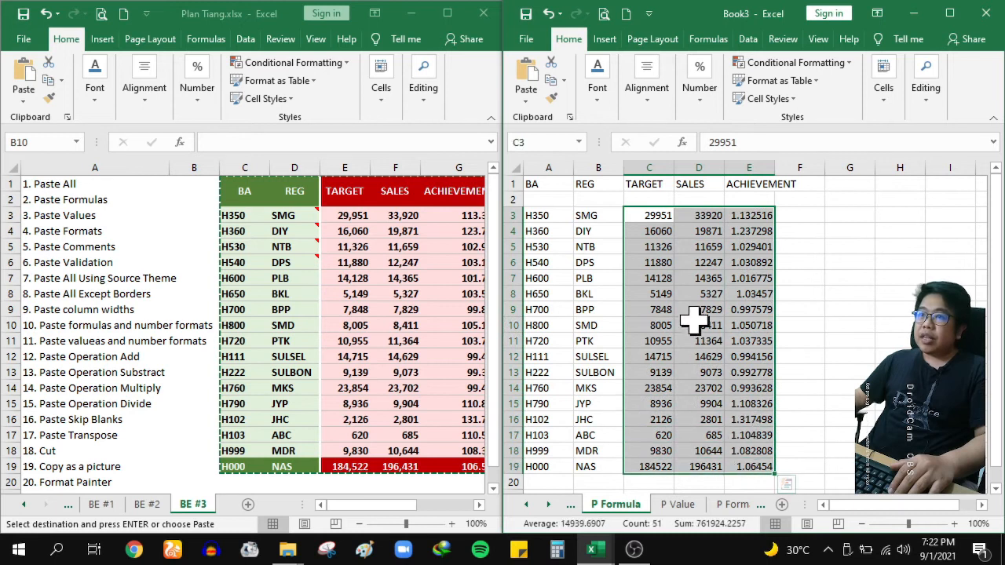
pyautogui.click(701, 279)
pyautogui.click(750, 231)
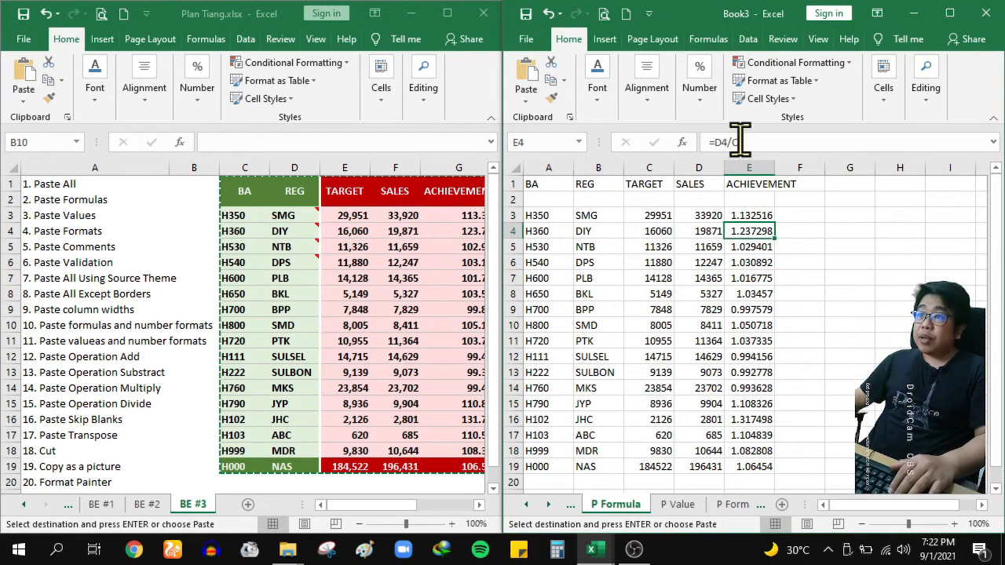
pyautogui.click(750, 278)
pyautogui.click(746, 357)
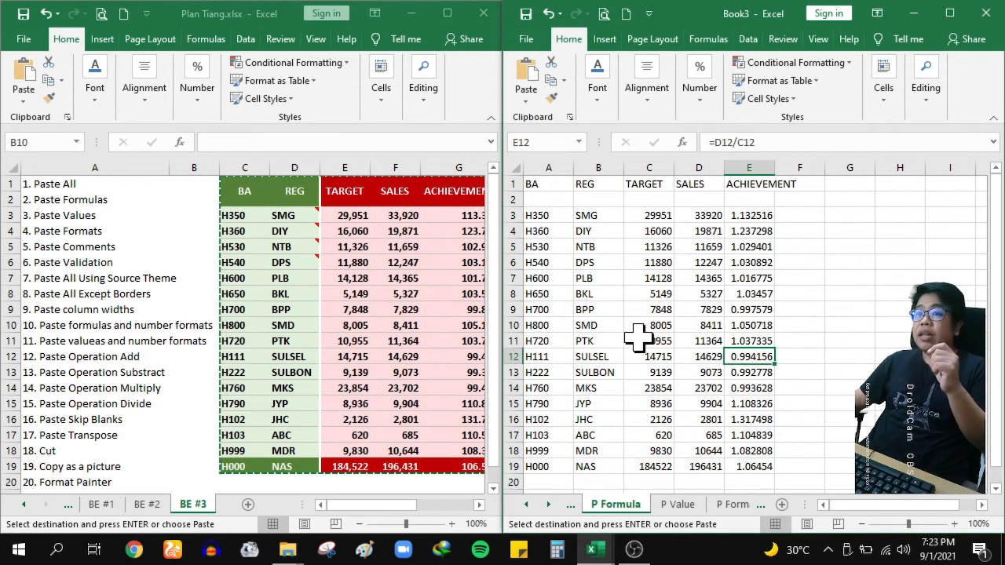
pyautogui.moveTo(334, 215); pyautogui.dragTo(468, 448)
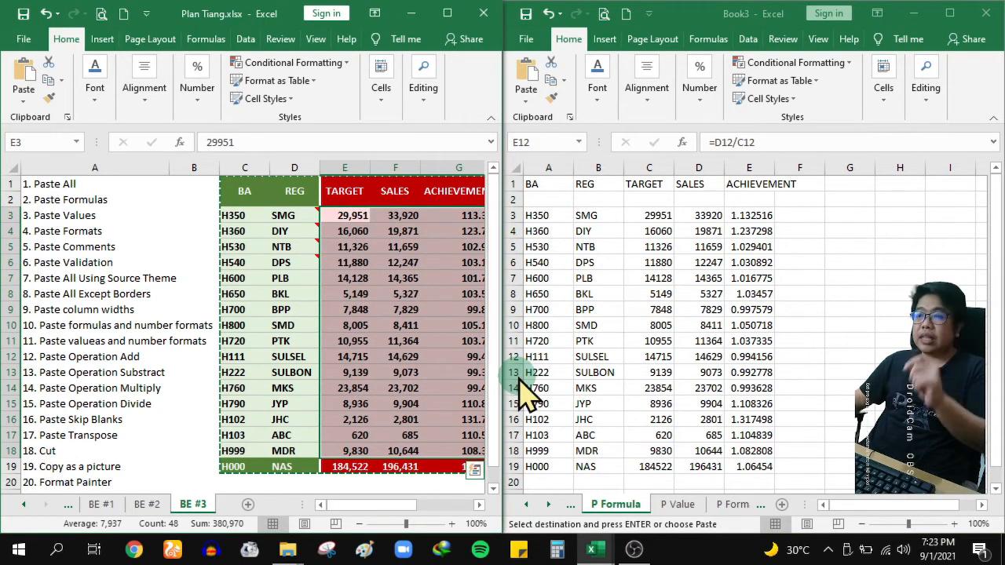
pyautogui.click(604, 350)
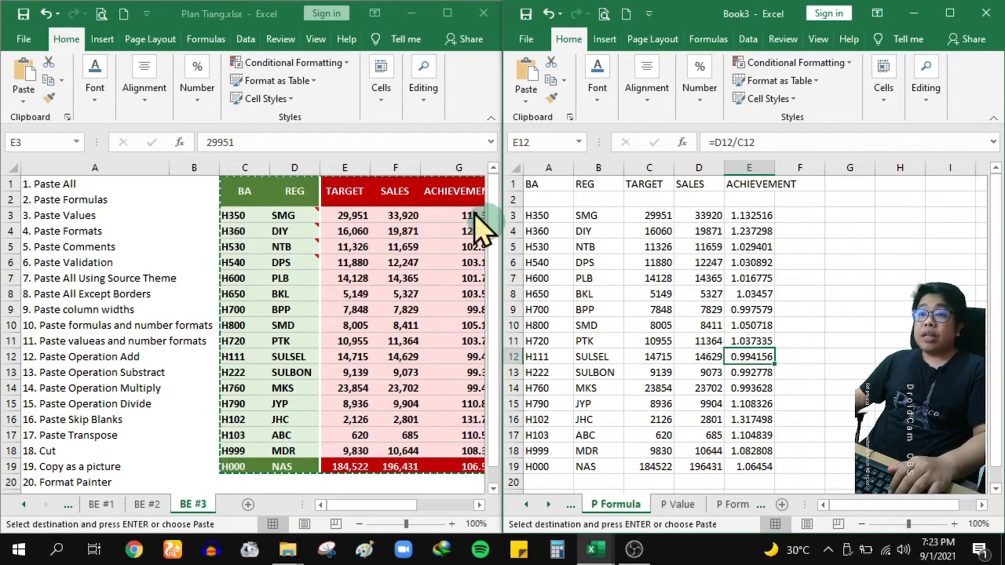
# Step: Copy source table C1:G19 and add a new worksheet after Column Width in Book3
pyautogui.moveTo(241, 184); pyautogui.dragTo(475, 469)
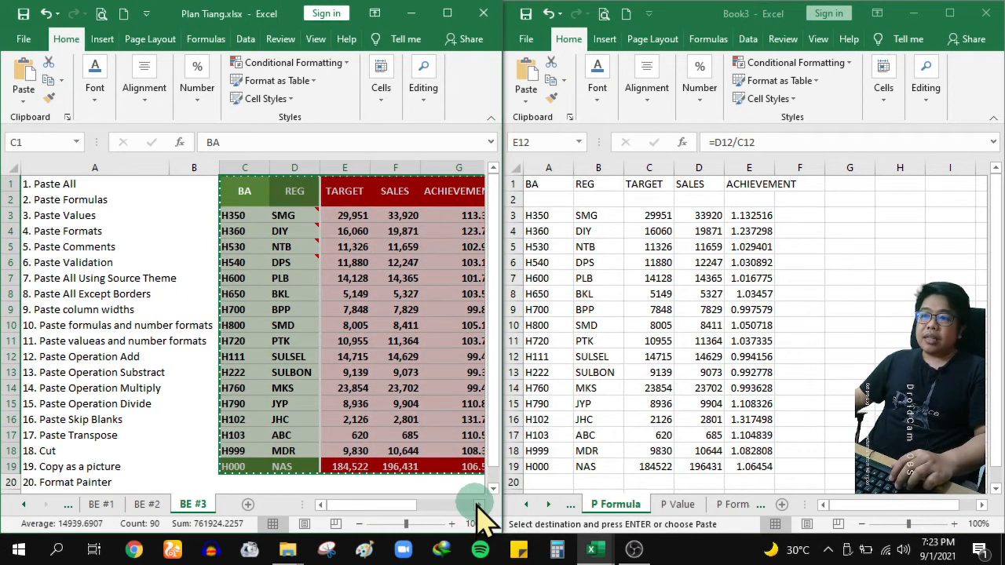
pyautogui.click(479, 504)
pyautogui.hotkey('ctrl', 'c')
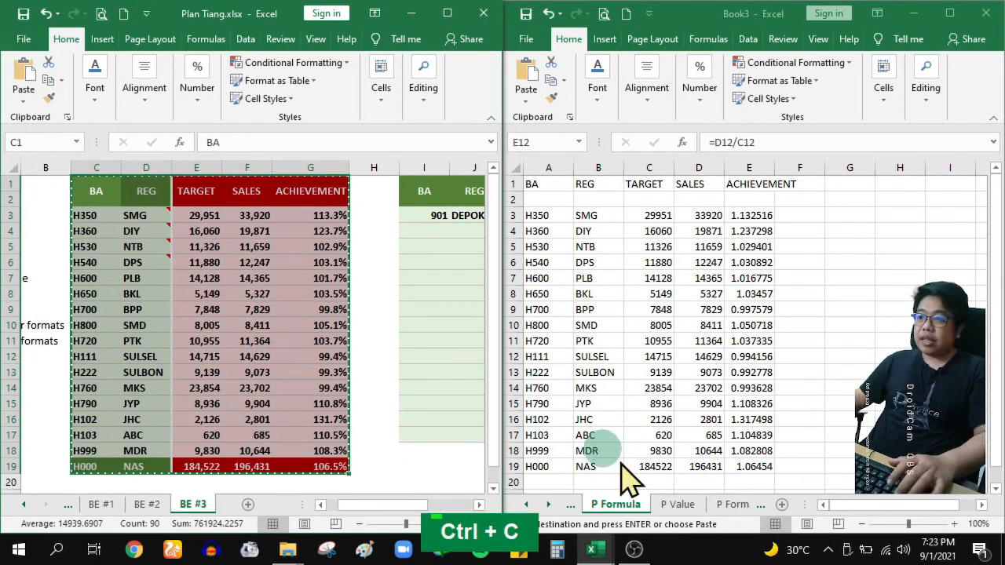
pyautogui.doubleClick(550, 505)
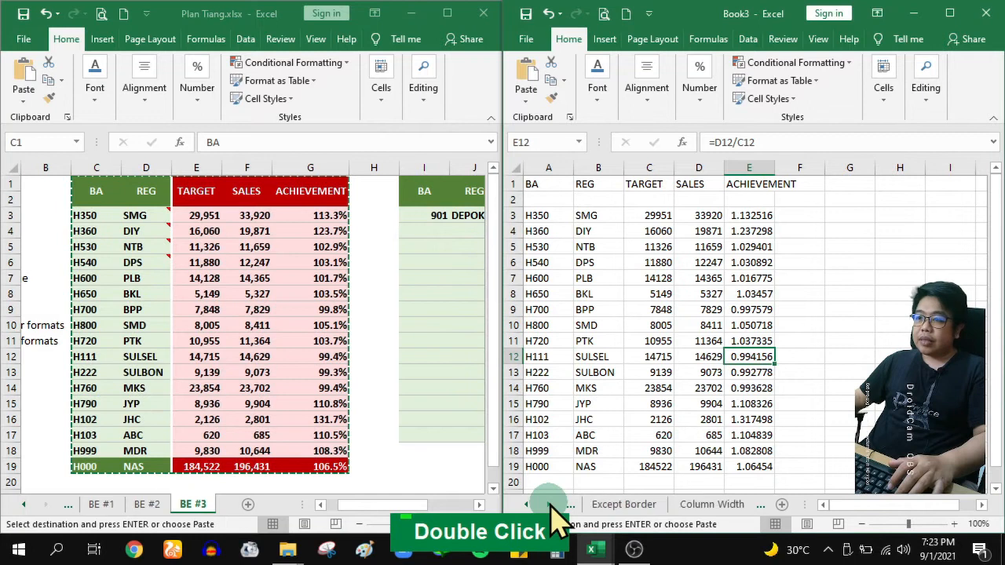
pyautogui.click(625, 504)
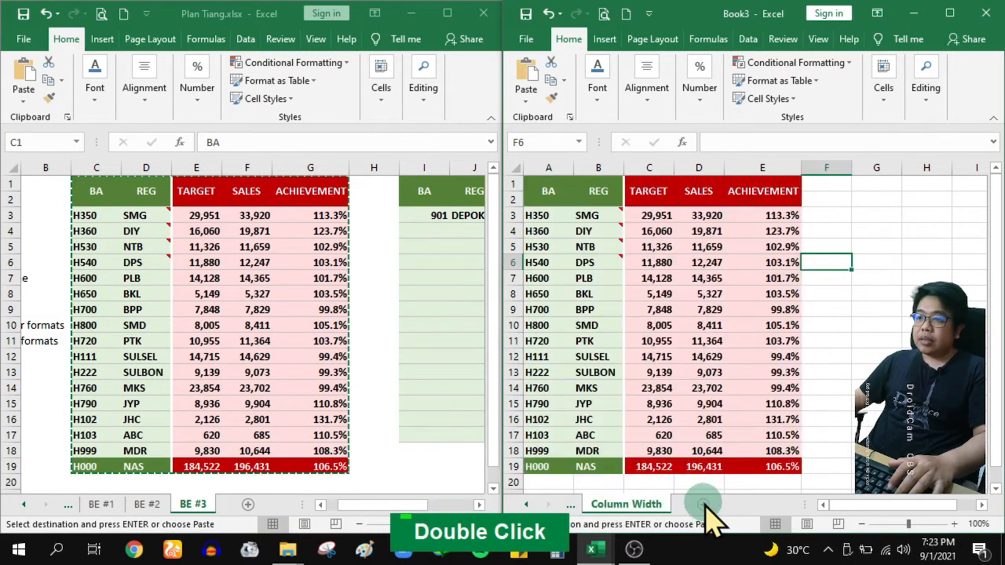
pyautogui.click(702, 504)
# Step: Paste the copied table at A1 of the new sheet with the Paste Special option Formulas and number formats
pyautogui.rightClick(551, 183)
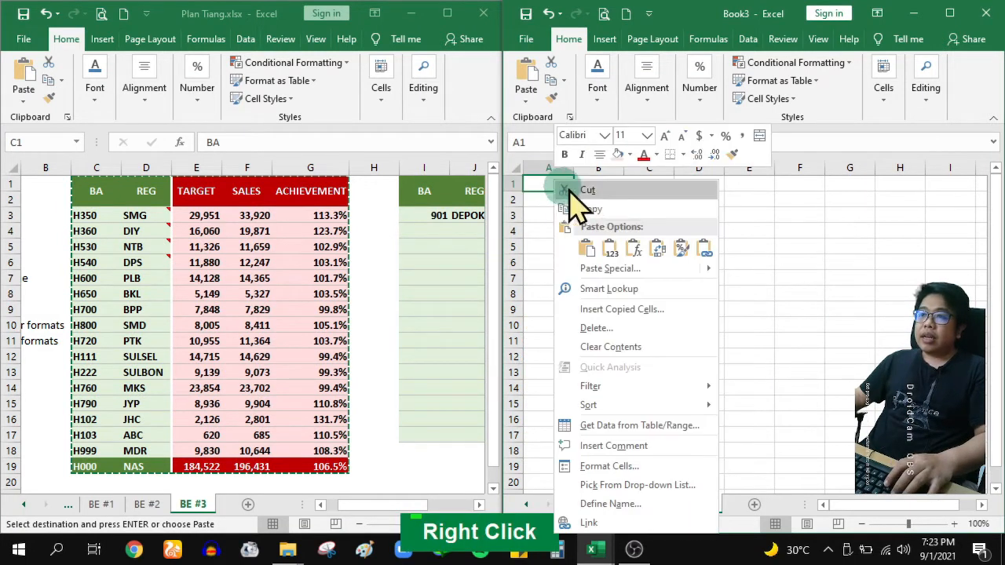
pyautogui.click(621, 268)
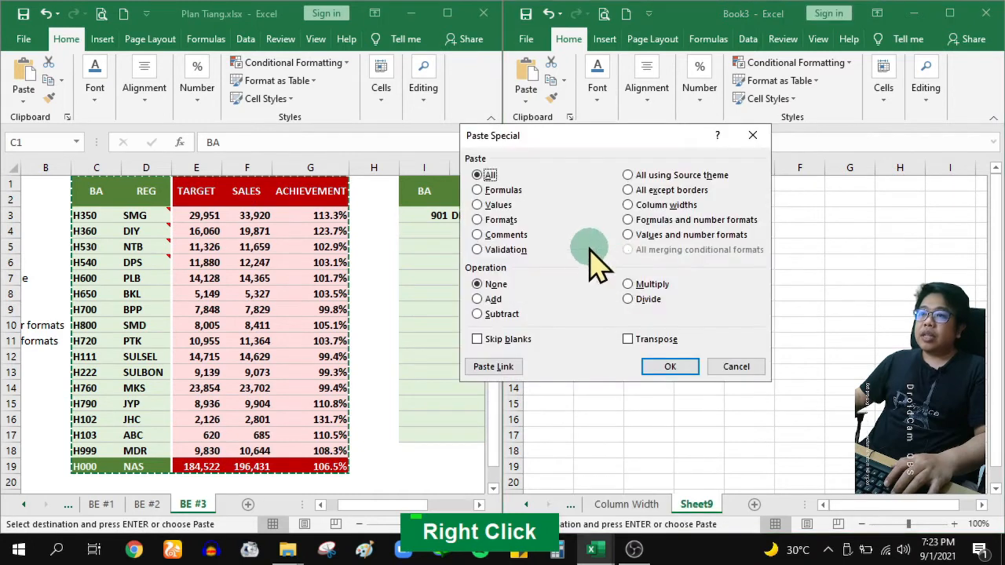
pyautogui.click(645, 220)
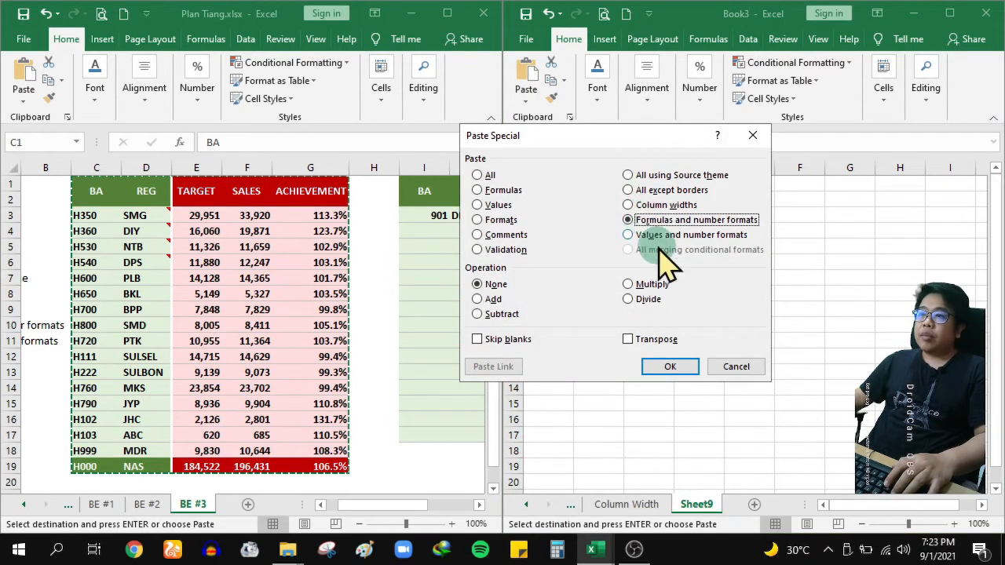
pyautogui.click(668, 368)
pyautogui.click(828, 260)
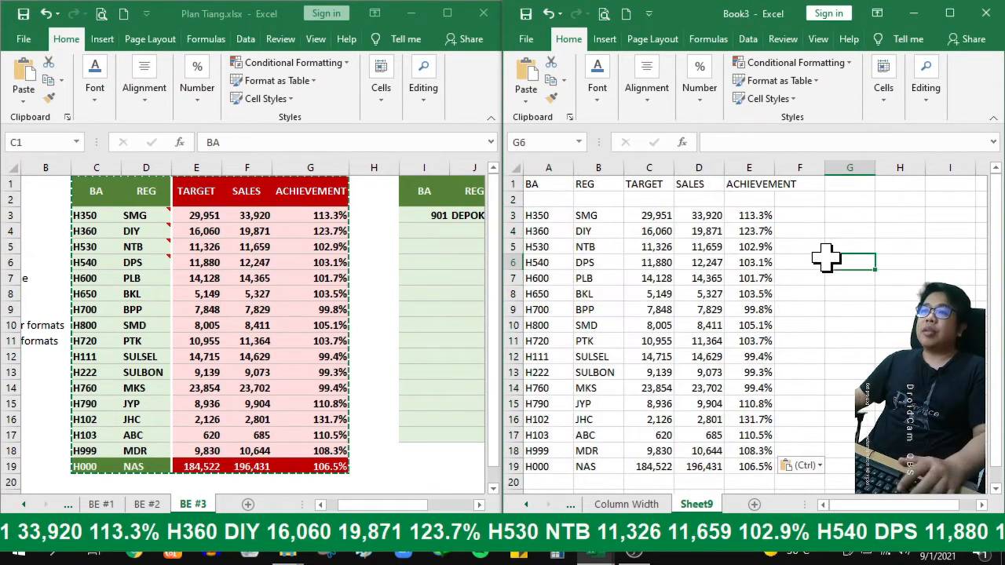
# Step: Examine the pasted TARGET, SALES and ACHIEVEMENT cells on the new sheet for their formulas and number formats
pyautogui.click(658, 261)
pyautogui.click(712, 261)
pyautogui.click(760, 263)
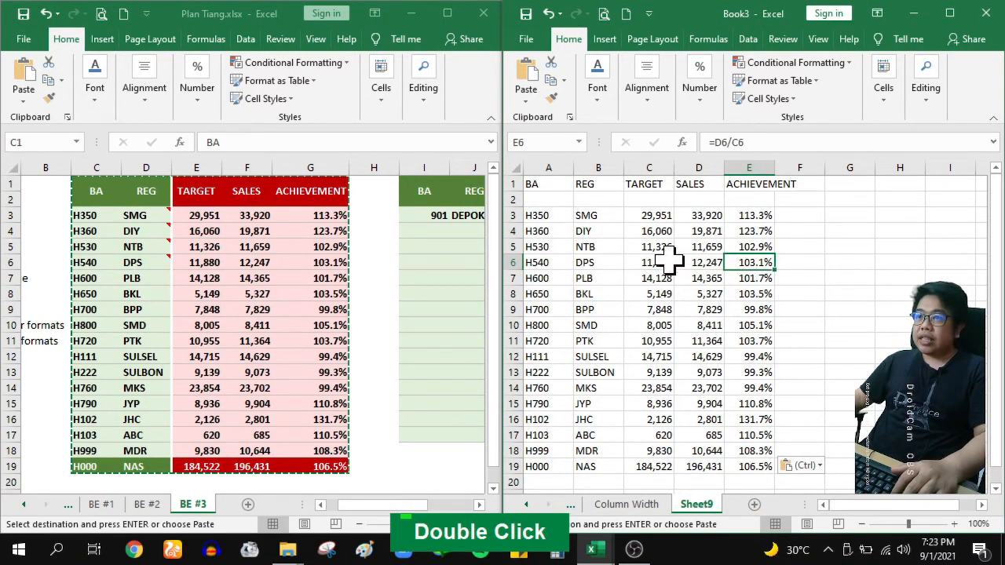
pyautogui.click(658, 264)
pyautogui.click(748, 265)
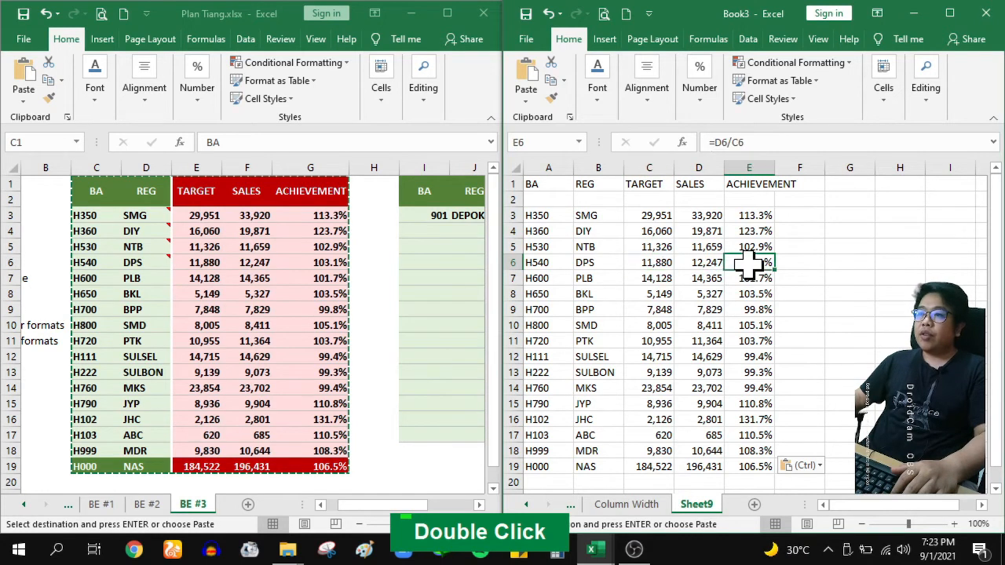
pyautogui.moveTo(754, 215); pyautogui.dragTo(754, 468)
pyautogui.doubleClick(649, 466)
pyautogui.click(753, 419)
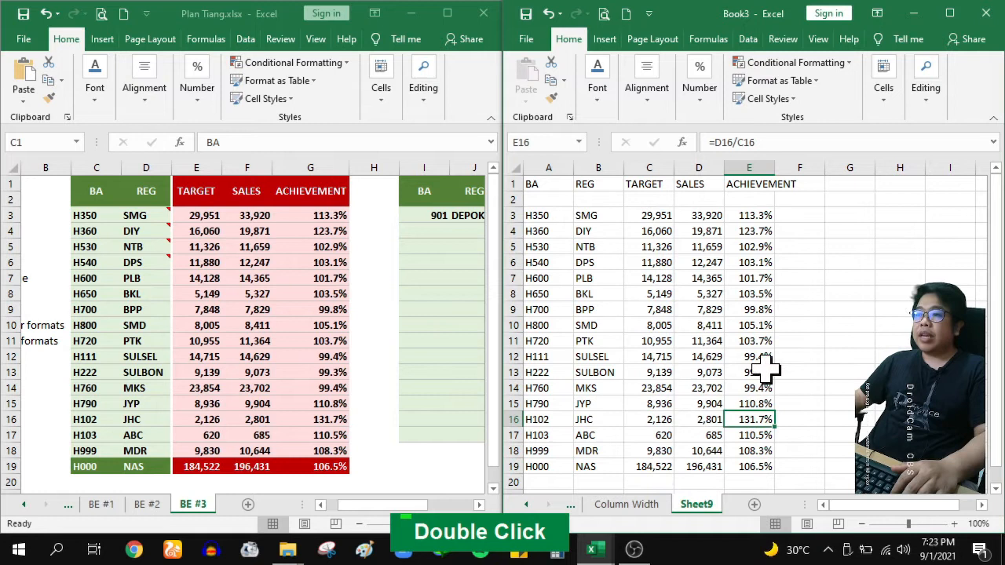
# Step: Rename the newly pasted sheet as "11"
pyautogui.doubleClick(698, 503)
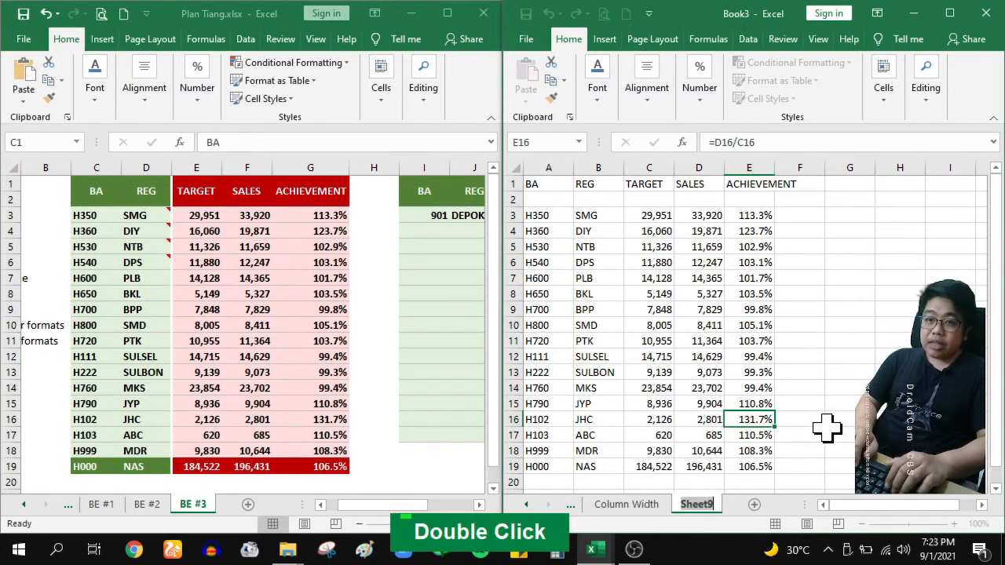
pyautogui.write('11')
pyautogui.press('Return')
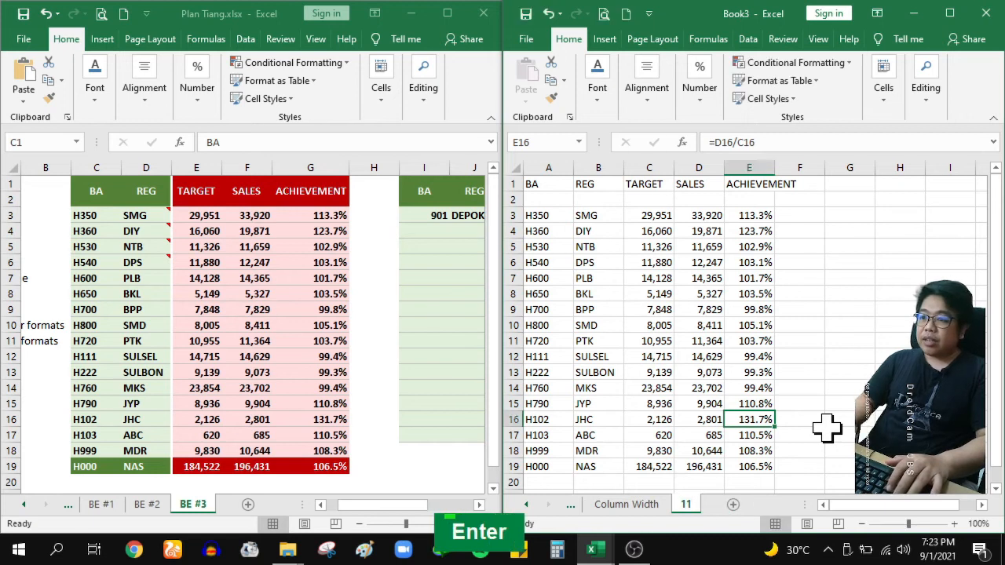
# Step: Check the numbered list of paste options in the source workbook and rename the newly pasted sheet as "10"
pyautogui.moveTo(351, 507); pyautogui.dragTo(330, 520)
pyautogui.click(685, 505)
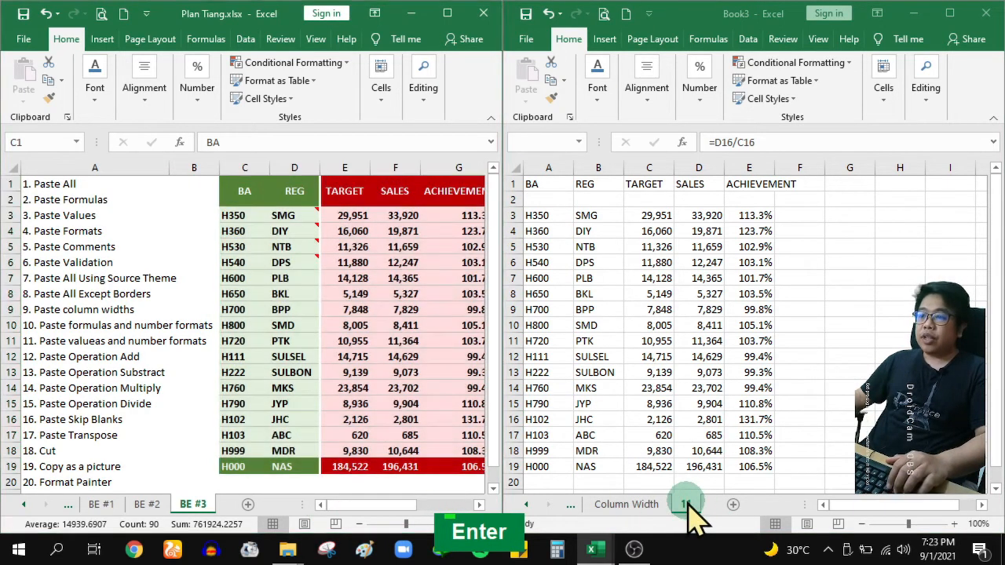
pyautogui.doubleClick(689, 508)
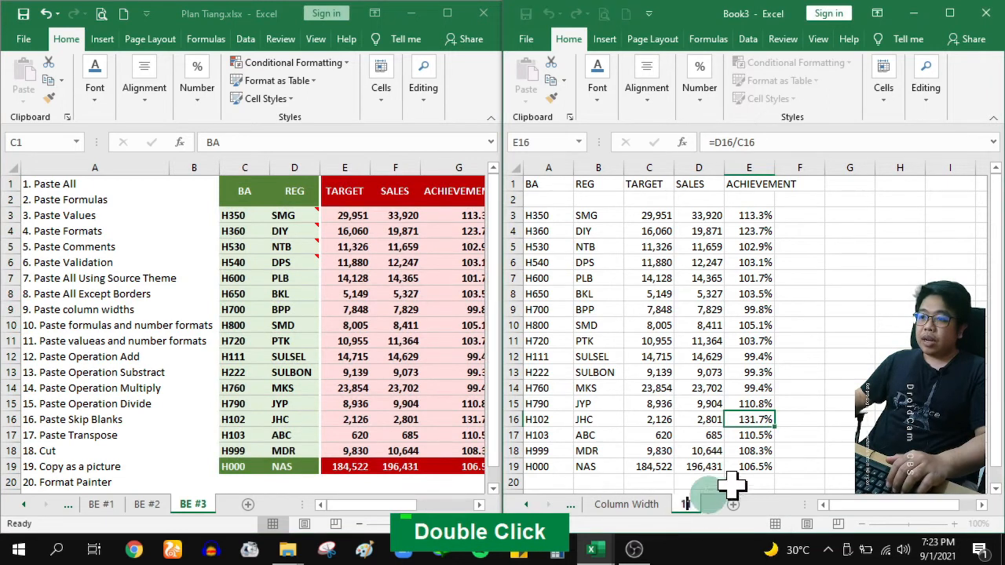
pyautogui.press('Delete')
pyautogui.write('10')
pyautogui.press('Return')
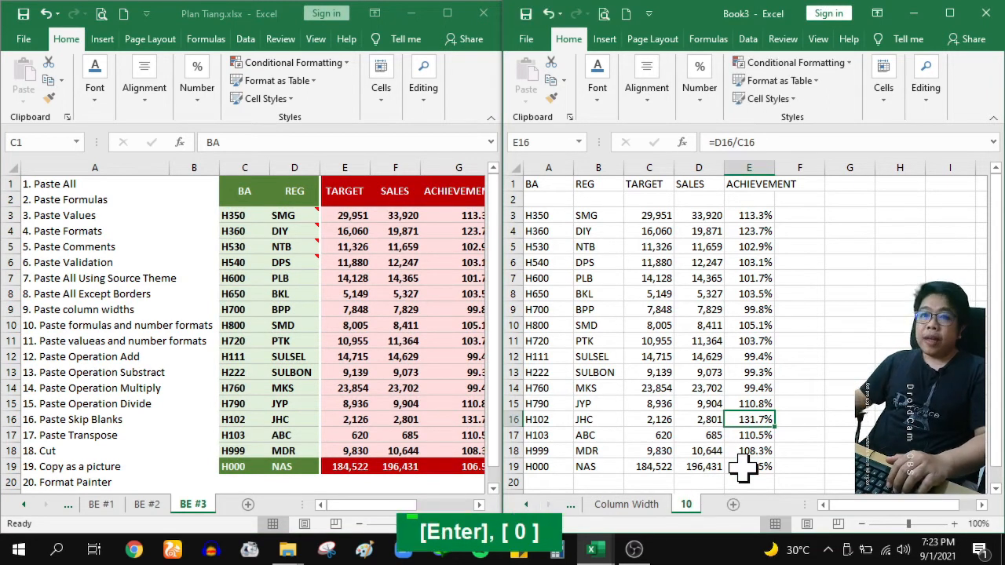
# Step: Mark item 11, the values and number formats option, in the source list and bring up Book3's P Value sheet
pyautogui.click(45, 338)
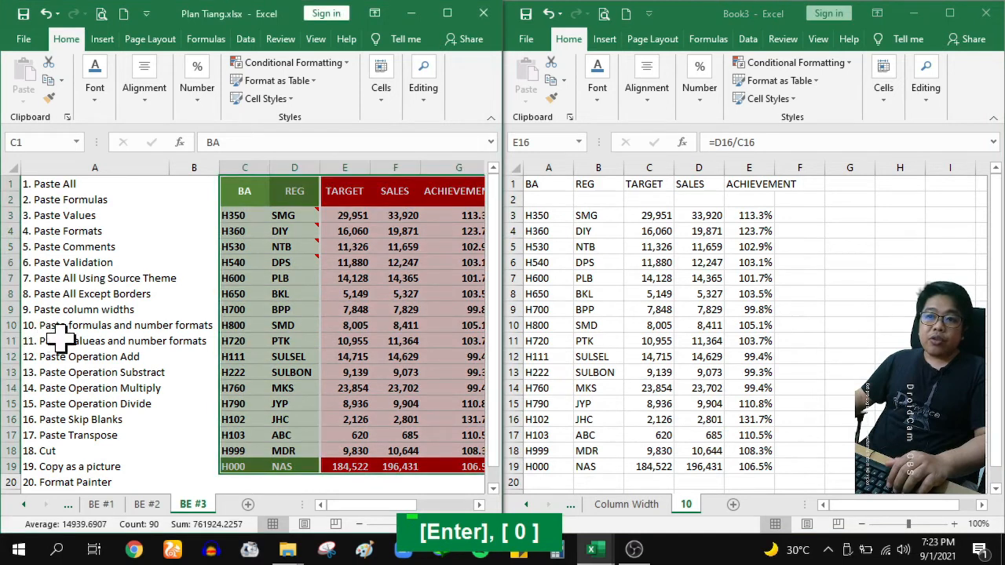
pyautogui.click(171, 343)
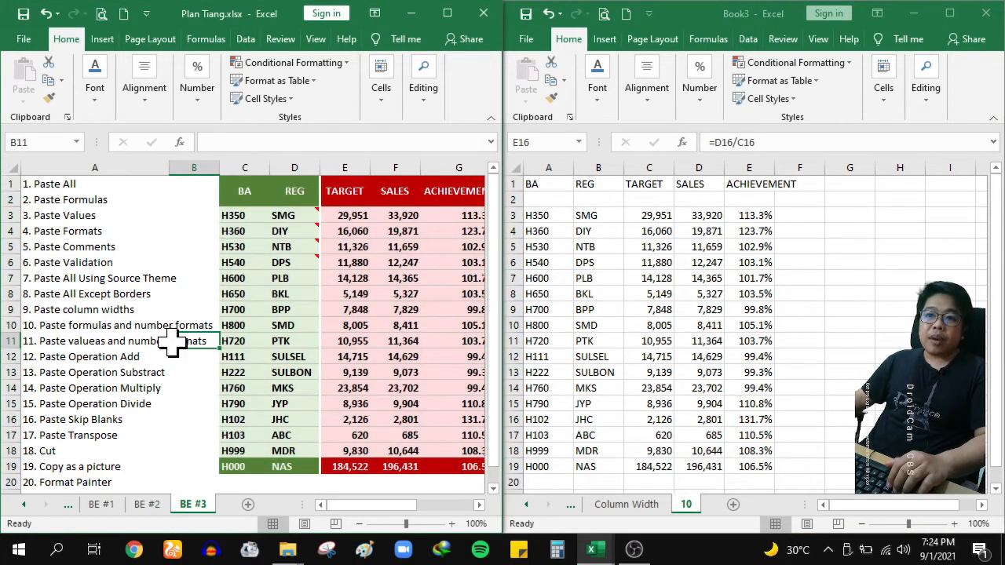
pyautogui.doubleClick(527, 505)
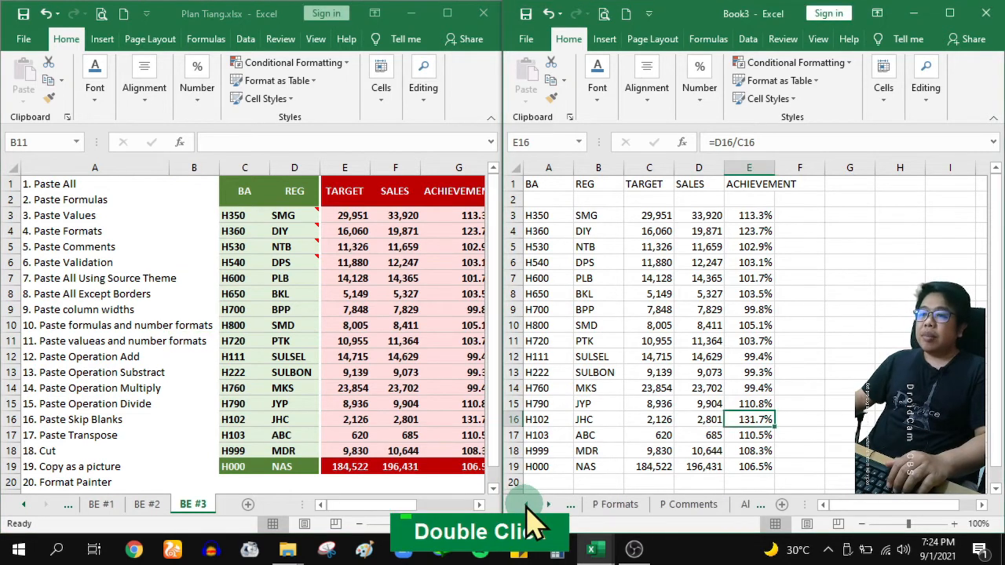
pyautogui.click(610, 504)
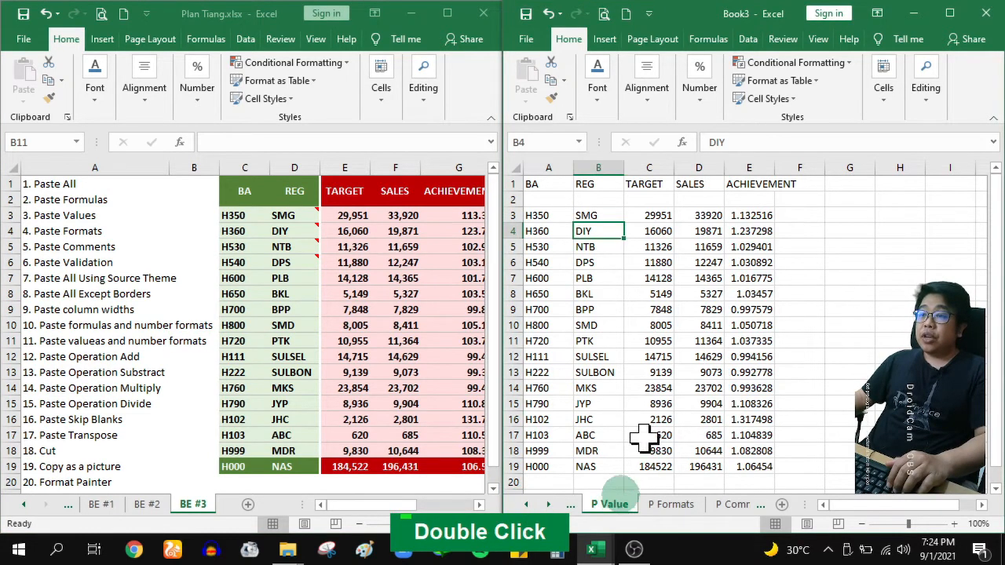
# Step: Examine the cells of the ACHIEVEMENT column on P Value to see whether they hold plain values or formulas
pyautogui.click(753, 218)
pyautogui.click(750, 247)
pyautogui.click(750, 326)
pyautogui.click(750, 356)
pyautogui.click(742, 278)
pyautogui.click(750, 231)
pyautogui.click(750, 372)
pyautogui.click(750, 419)
pyautogui.click(750, 451)
pyautogui.click(750, 466)
pyautogui.click(750, 310)
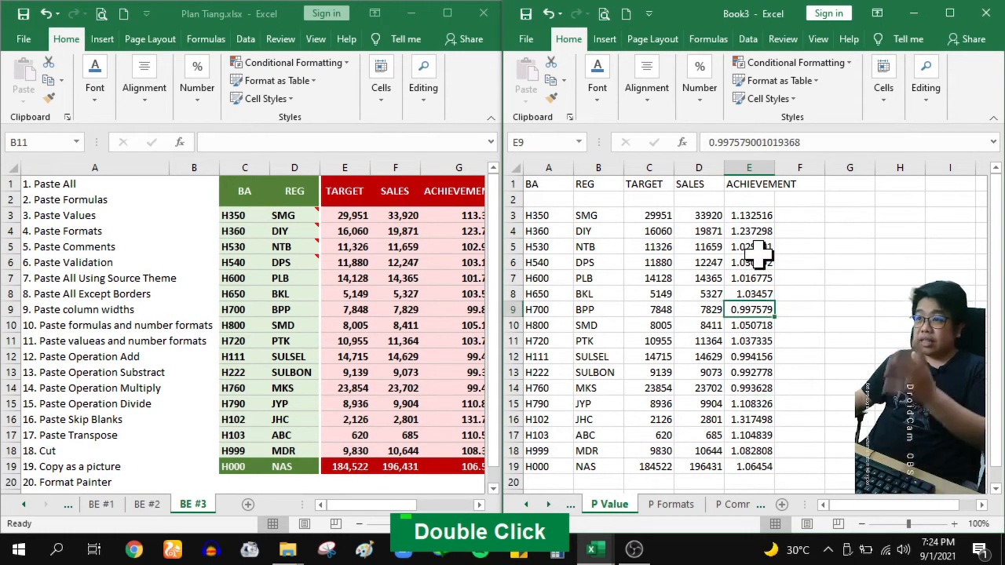
pyautogui.moveTo(750, 216); pyautogui.dragTo(754, 297)
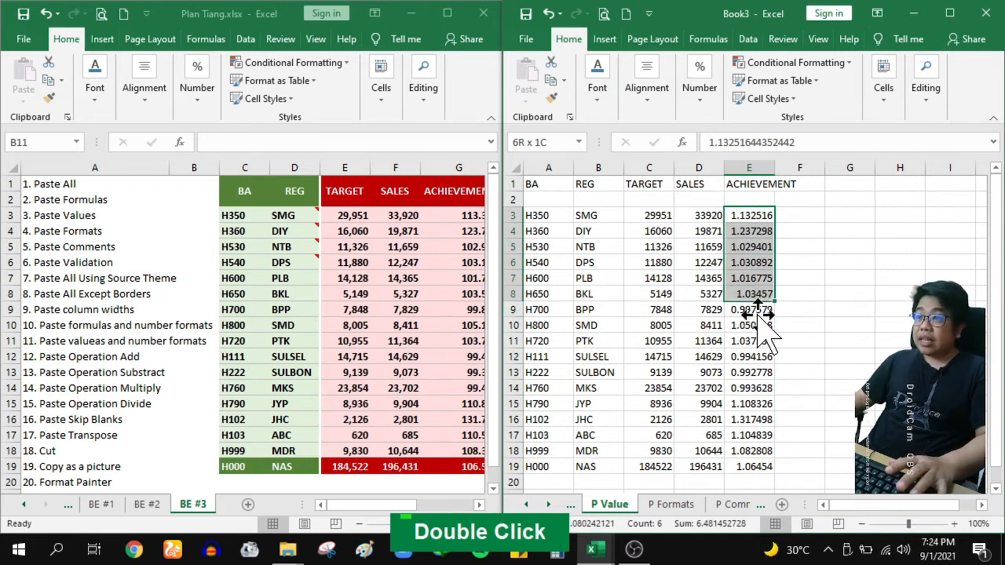
# Step: Check the MDR achievement, NTB sales and DPS target cells on P Value for plain values
pyautogui.click(746, 449)
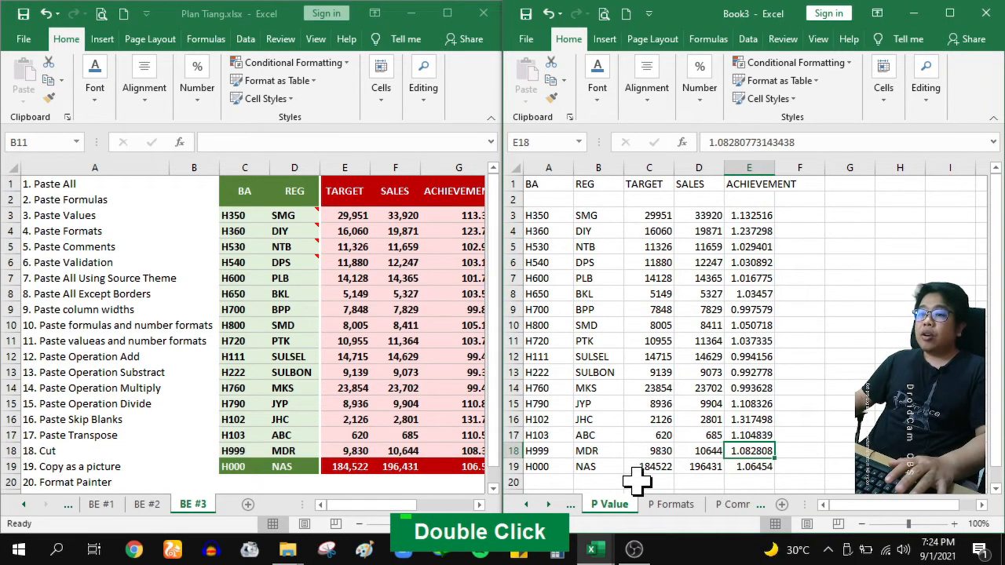
pyautogui.click(701, 246)
pyautogui.click(649, 262)
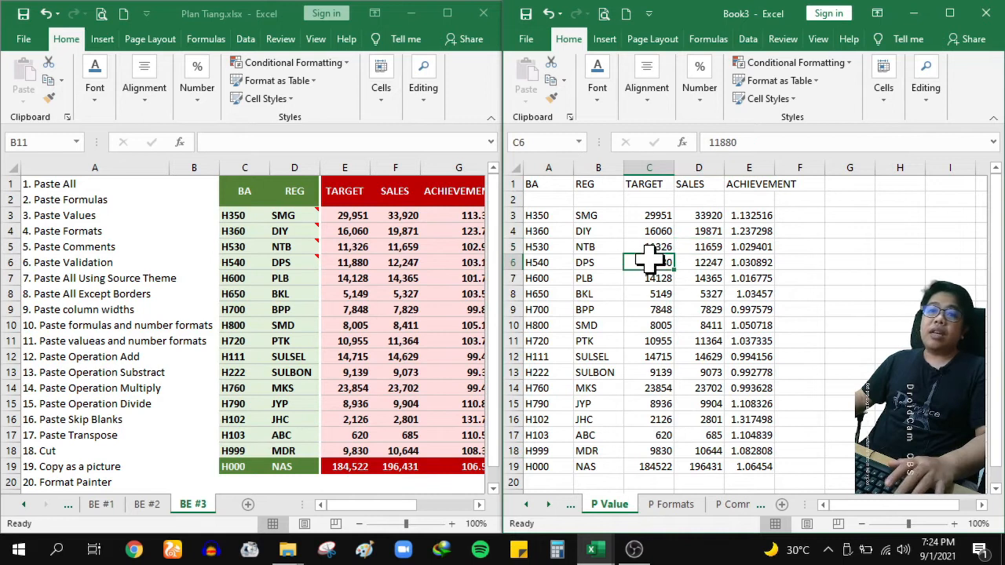
# Step: Copy the source table from the BA header through the NAS total row in Plan Tiang.xlsx and add a blank sheet to Book3
pyautogui.click(227, 187)
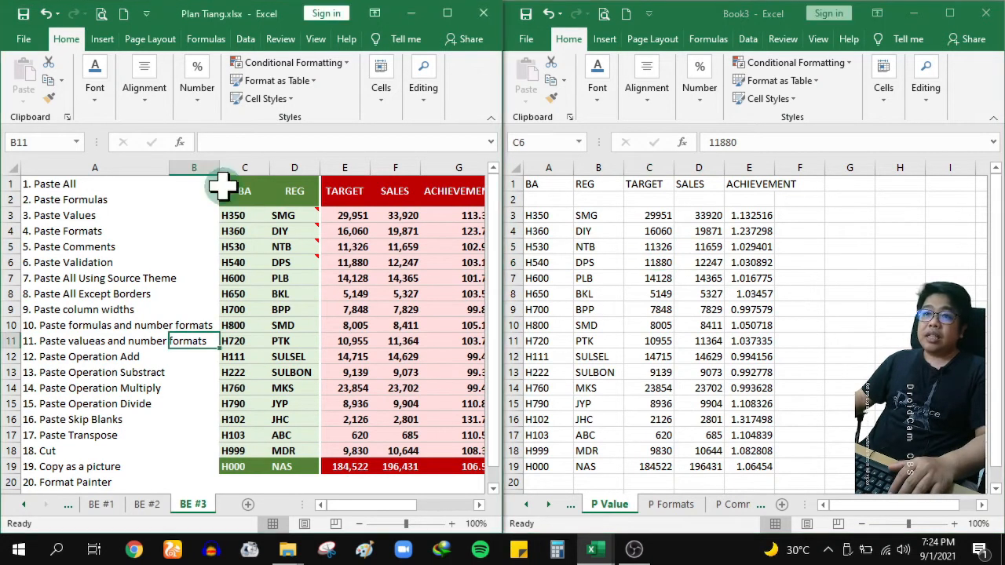
pyautogui.keyDown('shift'); pyautogui.click(461, 462); pyautogui.keyUp('shift')
pyautogui.hotkey('ctrl', 'c')
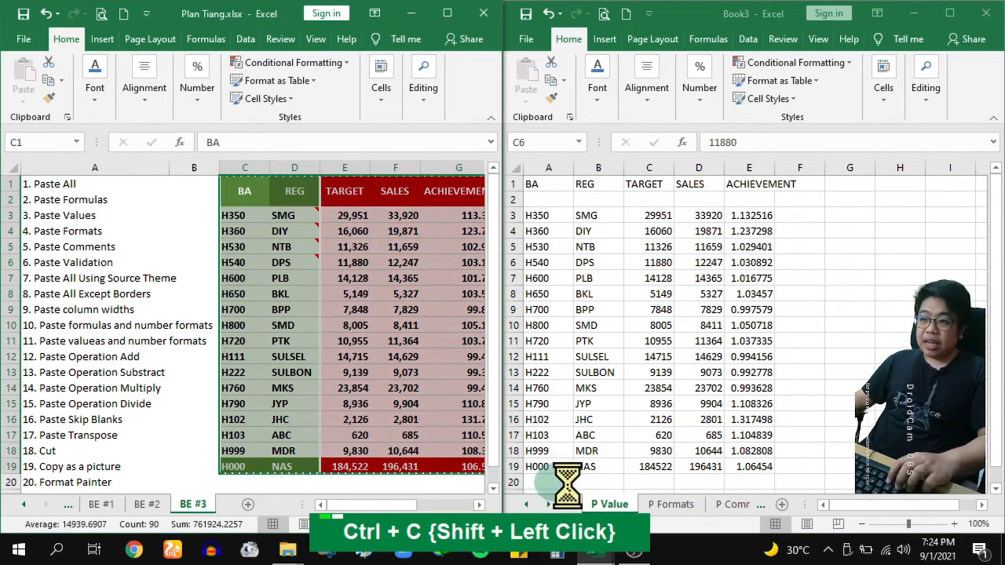
pyautogui.doubleClick(548, 504)
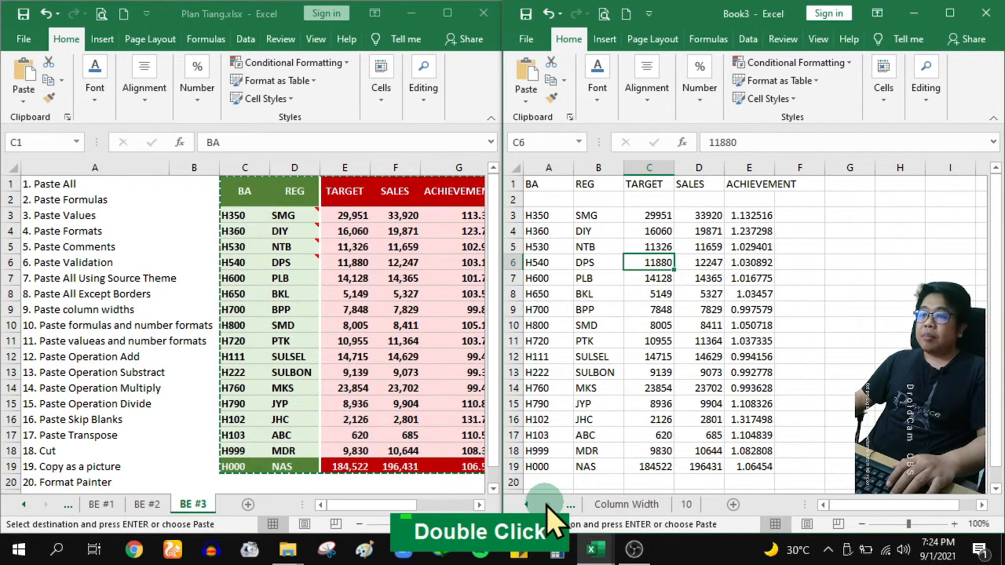
pyautogui.click(718, 507)
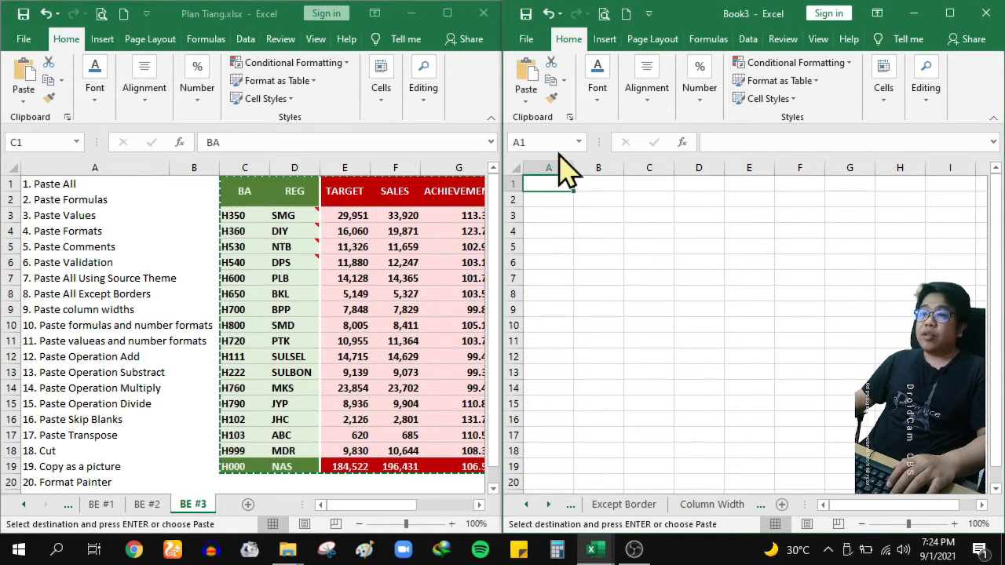
# Step: Paste the copied table at A1 of the blank sheet as values and number formats
pyautogui.rightClick(548, 182)
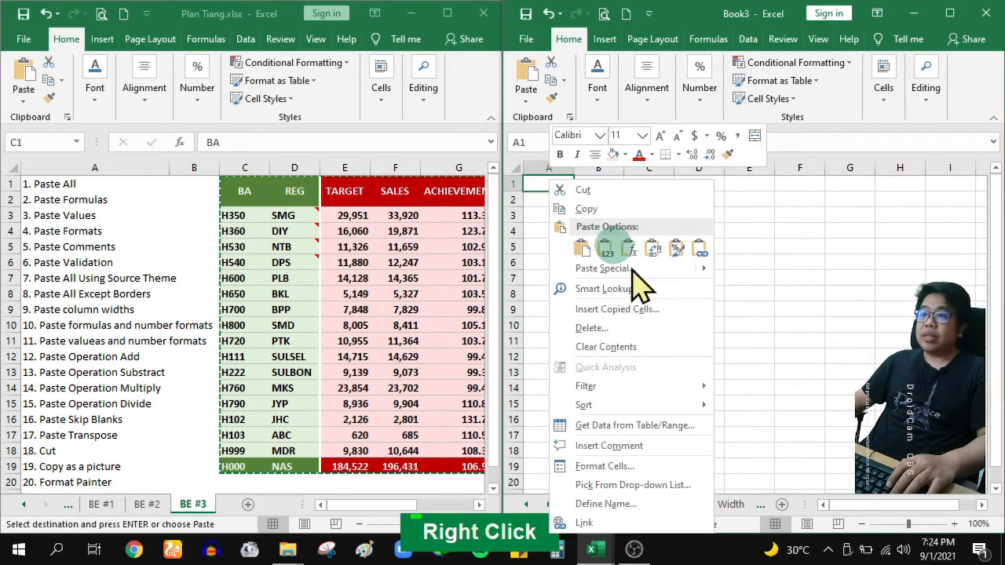
pyautogui.click(642, 263)
pyautogui.click(679, 229)
pyautogui.press('Return')
pyautogui.click(839, 369)
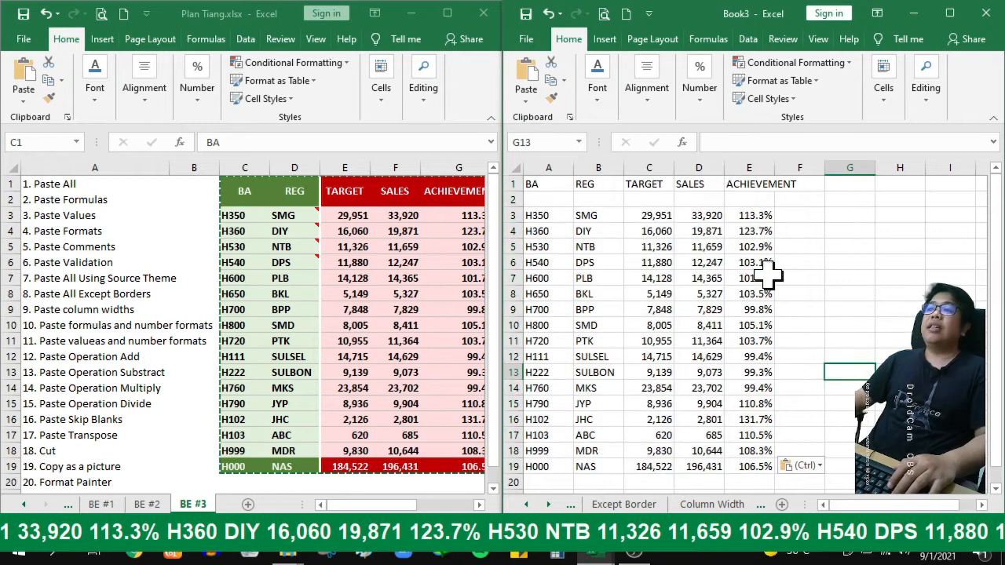
# Step: Examine the pasted TARGET, SALES and ACHIEVEMENT cells for plain values and kept number formats
pyautogui.click(753, 245)
pyautogui.click(752, 293)
pyautogui.moveTo(741, 220); pyautogui.dragTo(759, 473)
pyautogui.click(685, 468)
pyautogui.click(649, 468)
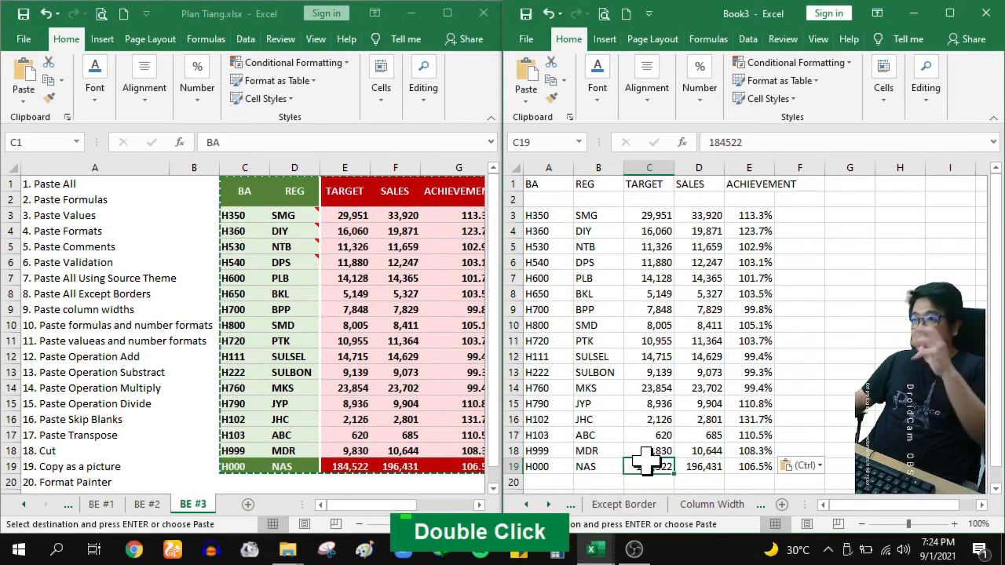
pyautogui.click(668, 356)
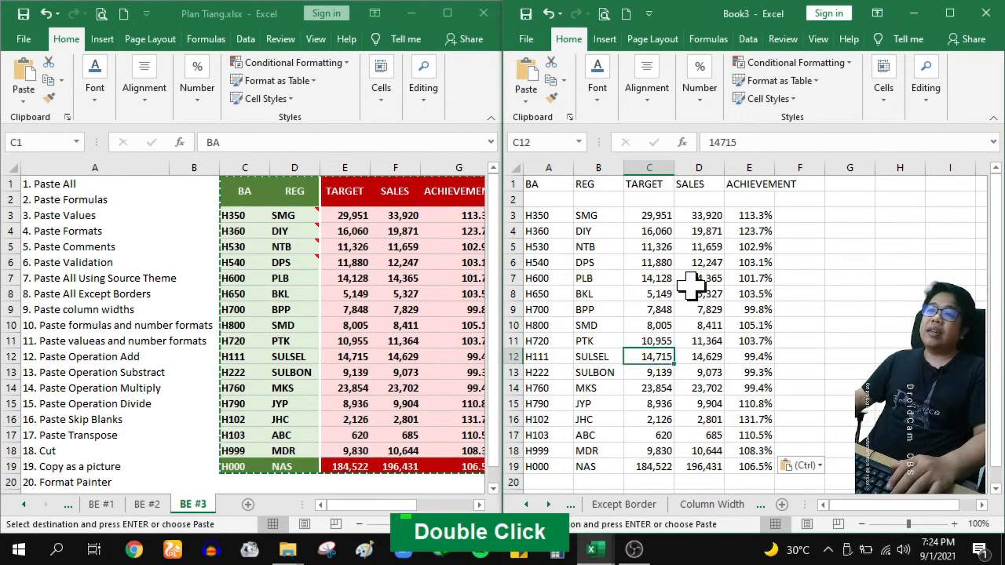
pyautogui.click(697, 292)
pyautogui.click(754, 264)
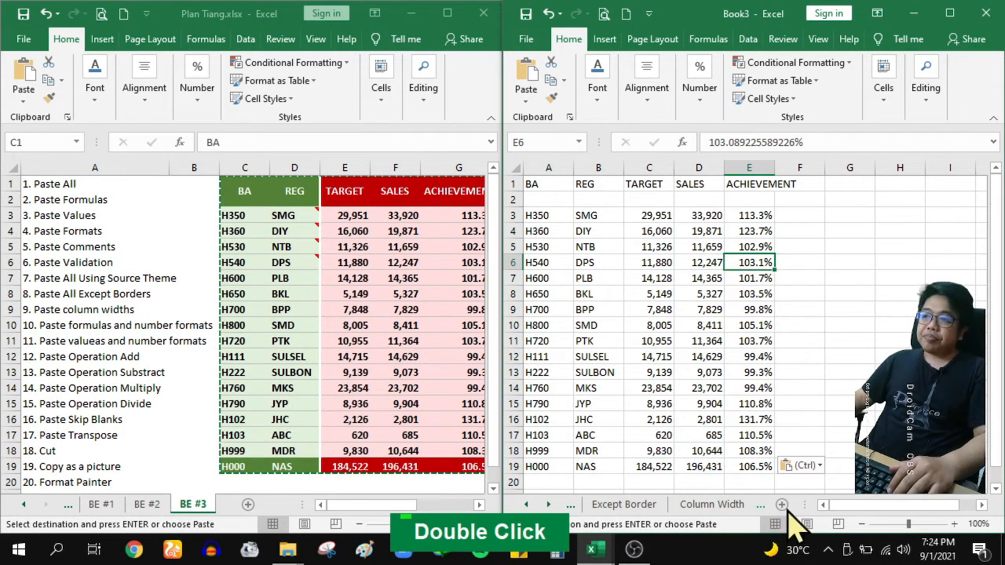
# Step: Move the newly pasted sheet behind sheet 10 and rename it as 11
pyautogui.click(548, 504)
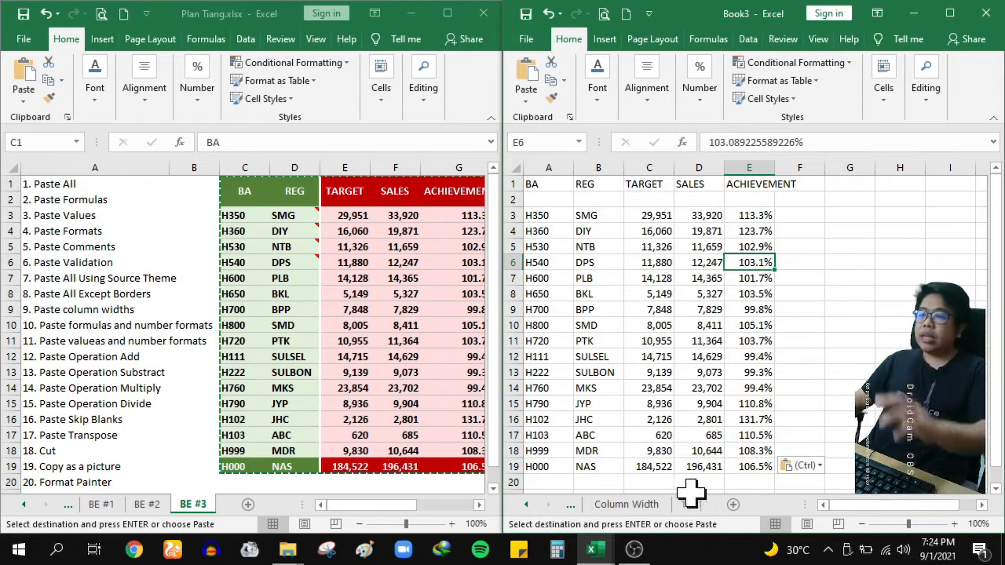
pyautogui.click(627, 504)
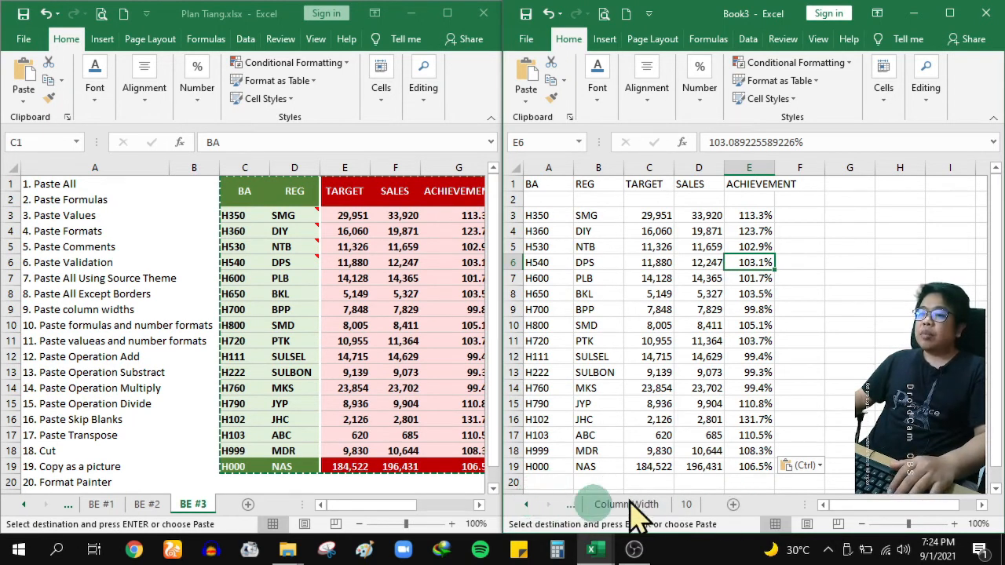
pyautogui.click(687, 506)
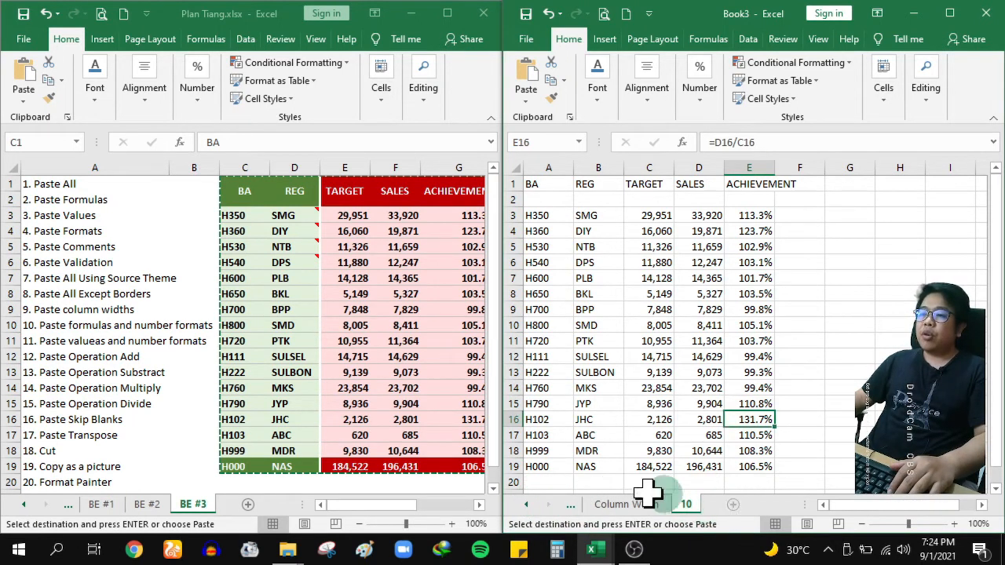
pyautogui.click(528, 504)
pyautogui.doubleClick(528, 504)
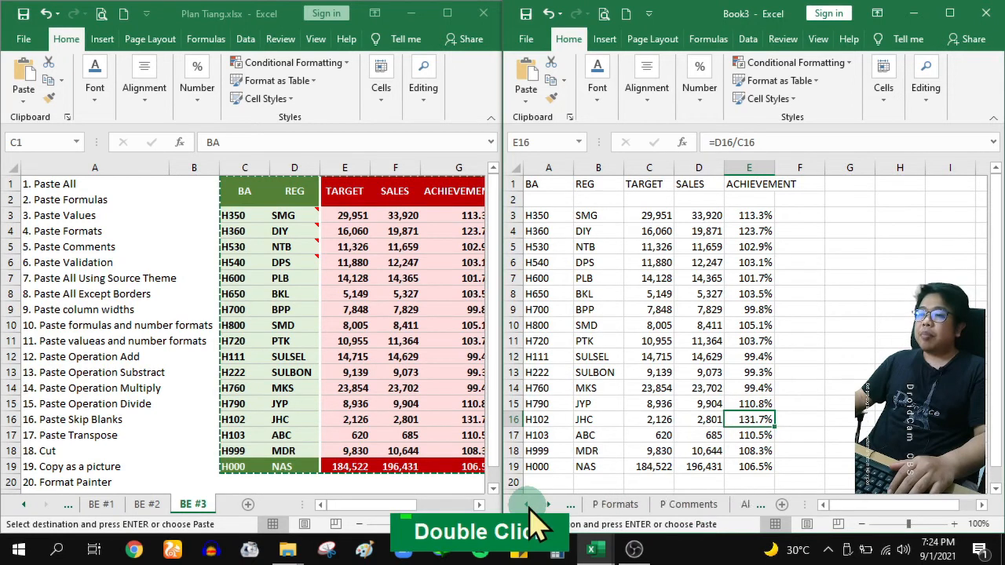
pyautogui.click(529, 506)
pyautogui.click(656, 505)
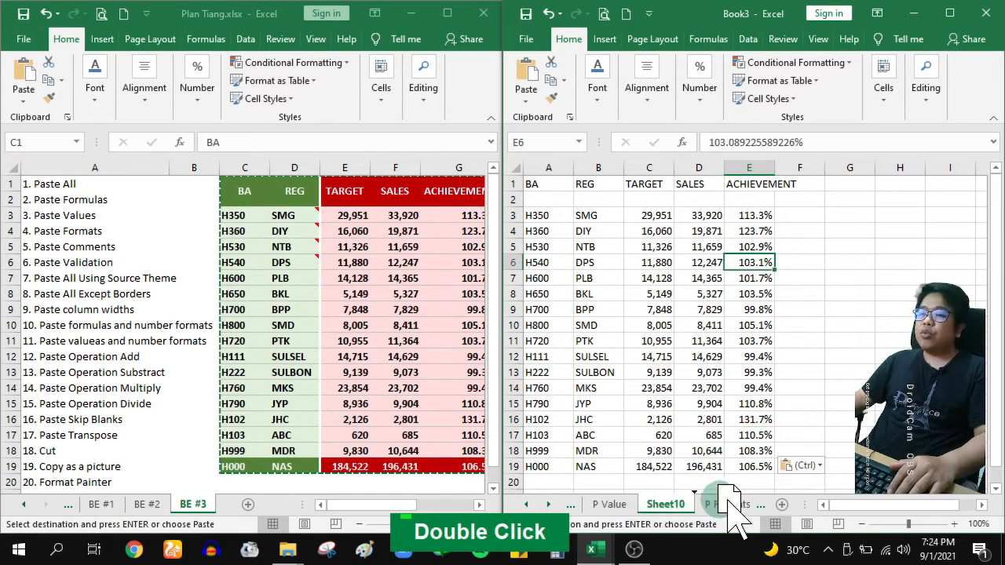
pyautogui.moveTo(807, 495); pyautogui.dragTo(640, 503)
pyautogui.write('11')
pyautogui.press('Return')
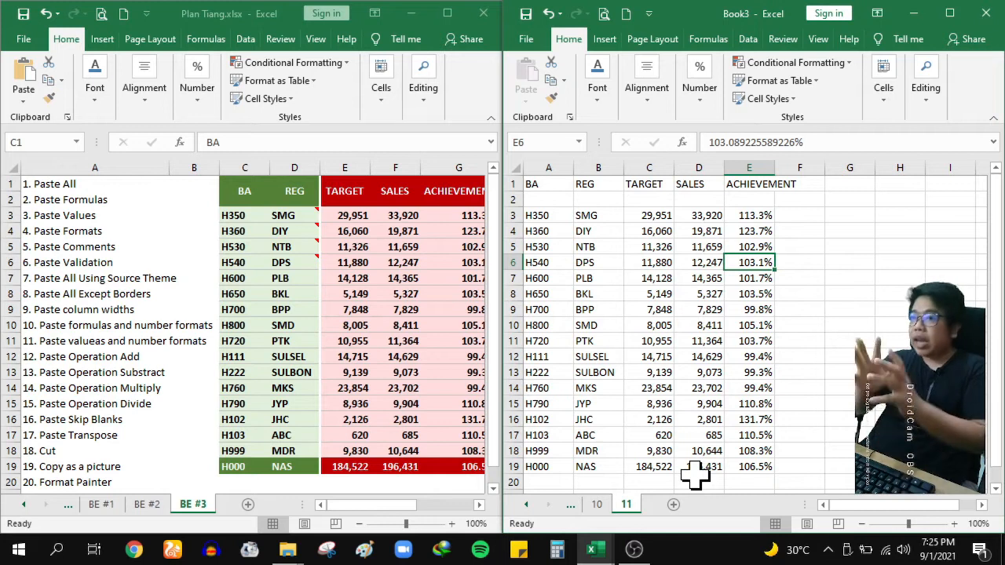
# Step: Add a blank sheet after sheet 11 and rename it as 12
pyautogui.click(697, 343)
pyautogui.click(685, 507)
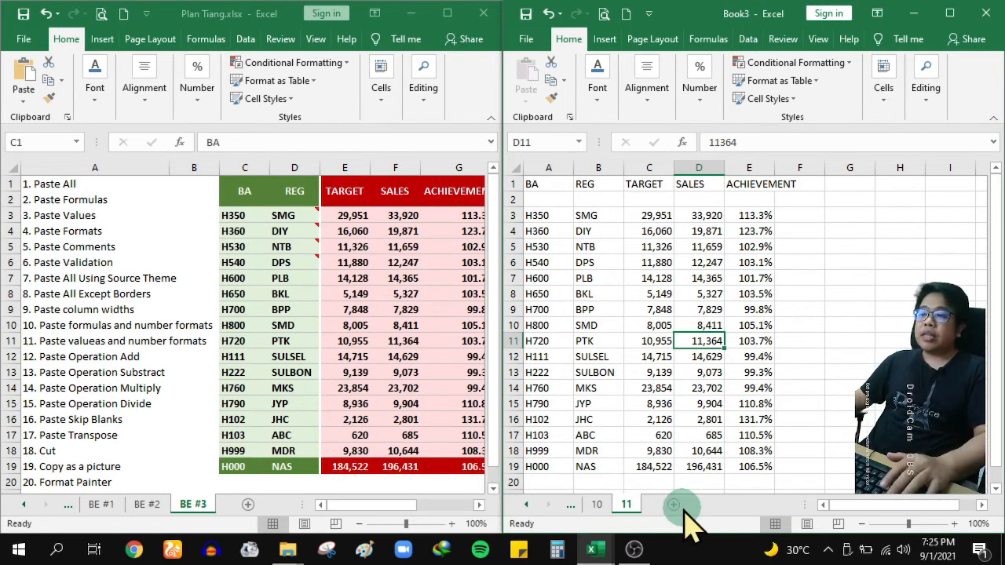
pyautogui.click(680, 506)
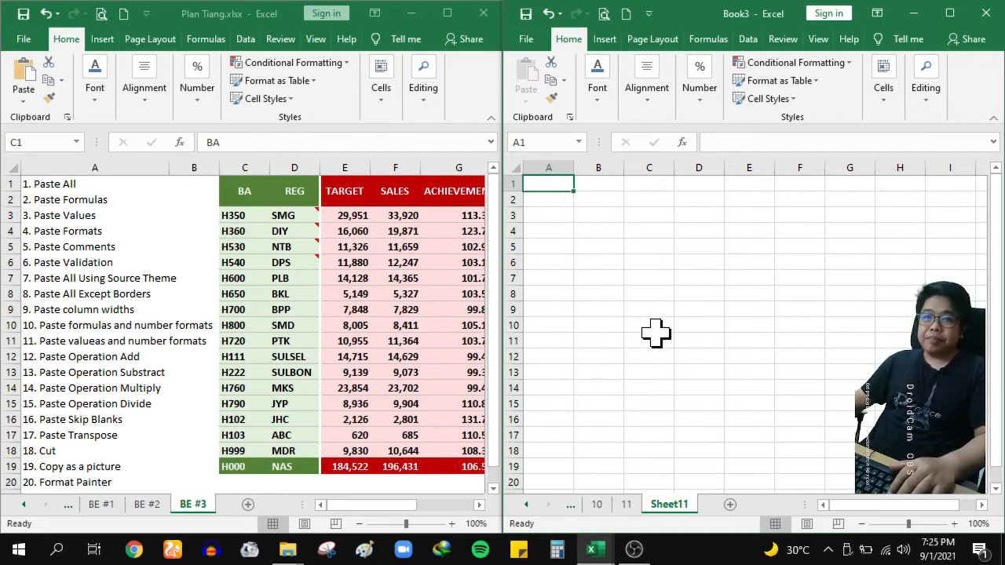
pyautogui.doubleClick(670, 504)
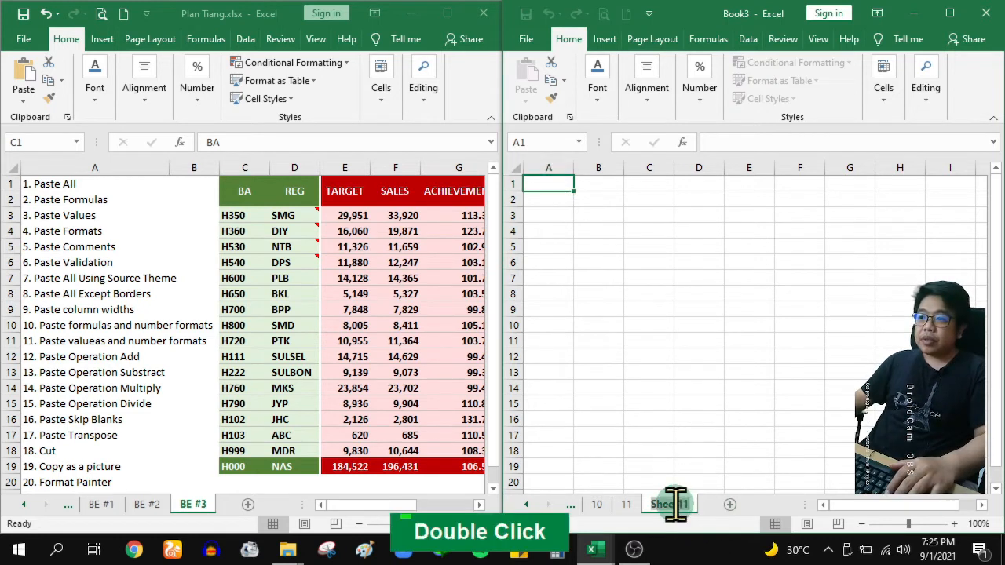
pyautogui.write('12')
pyautogui.click(585, 315)
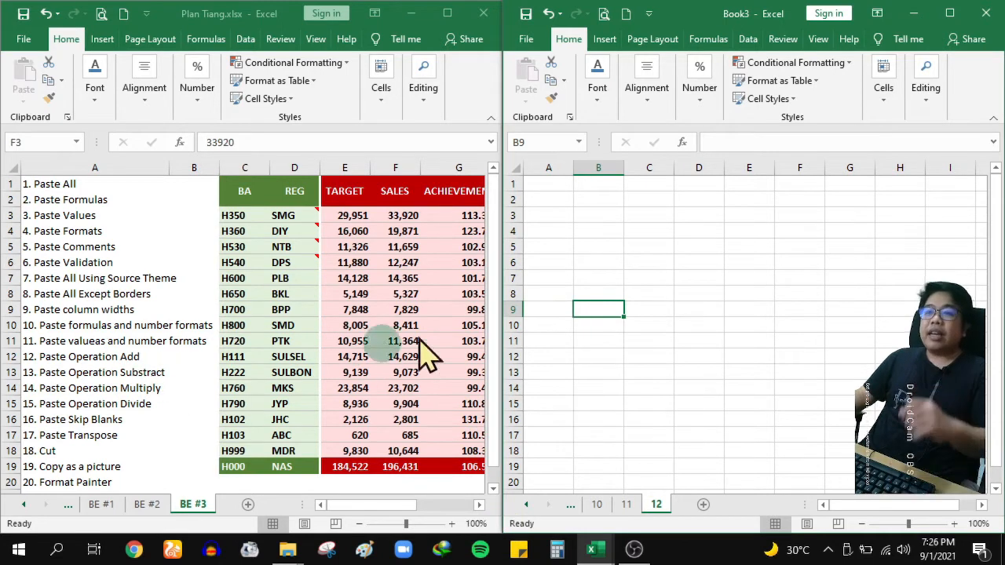
# Step: Switch to Plan Tiang.xlsx, maximize its window and select the first SALES value, F3
pyautogui.click(209, 292)
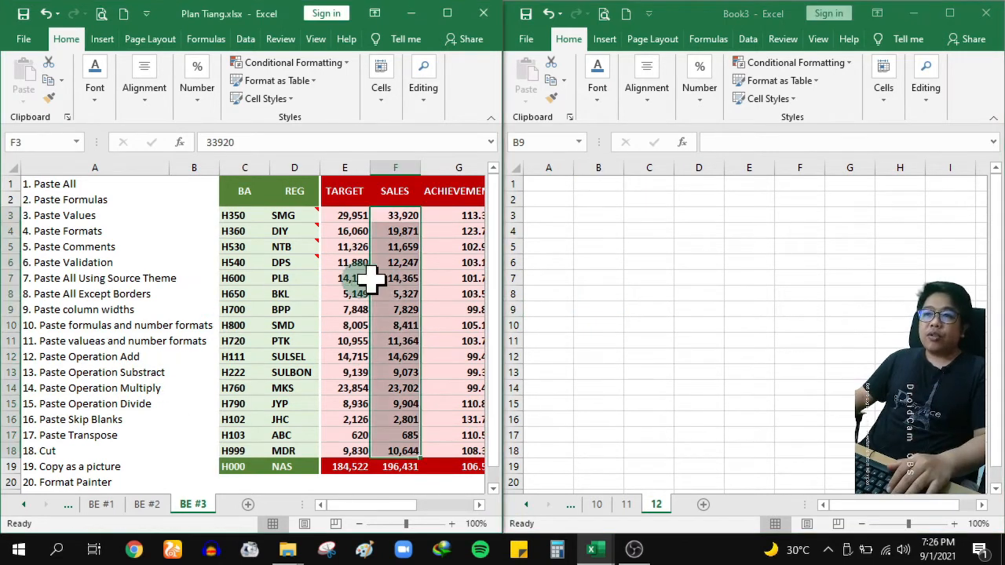
pyautogui.click(449, 13)
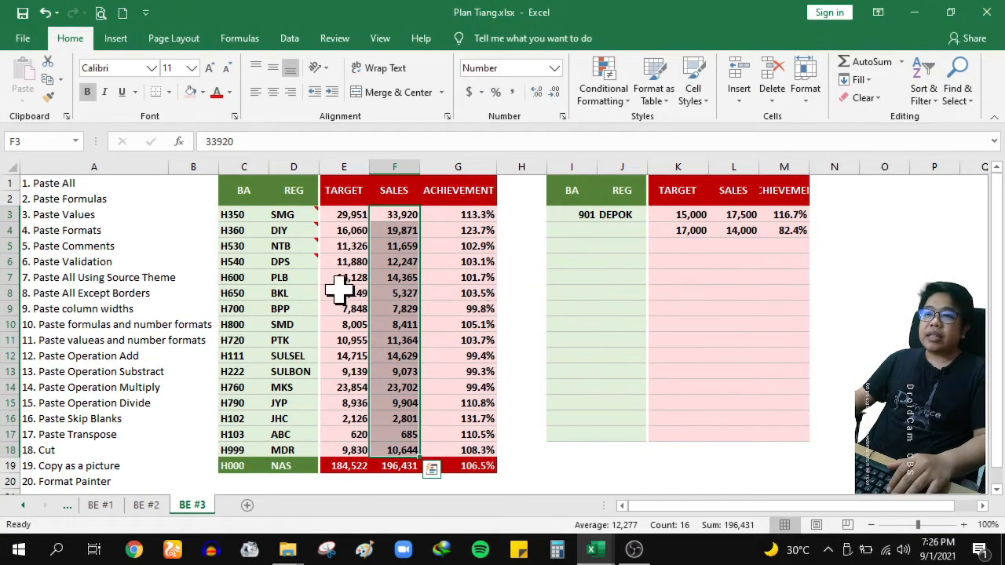
pyautogui.click(347, 271)
pyautogui.click(399, 323)
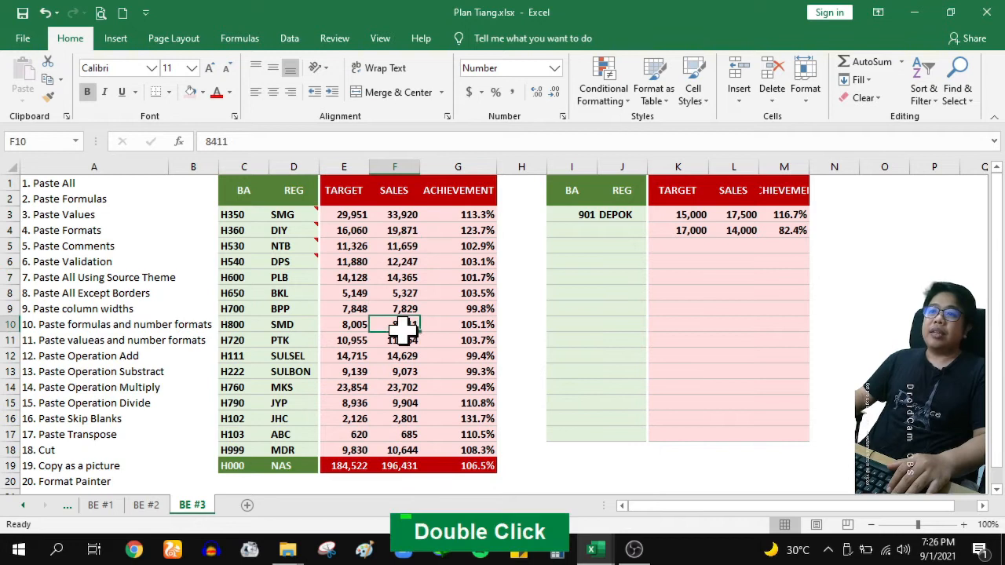
pyautogui.click(394, 250)
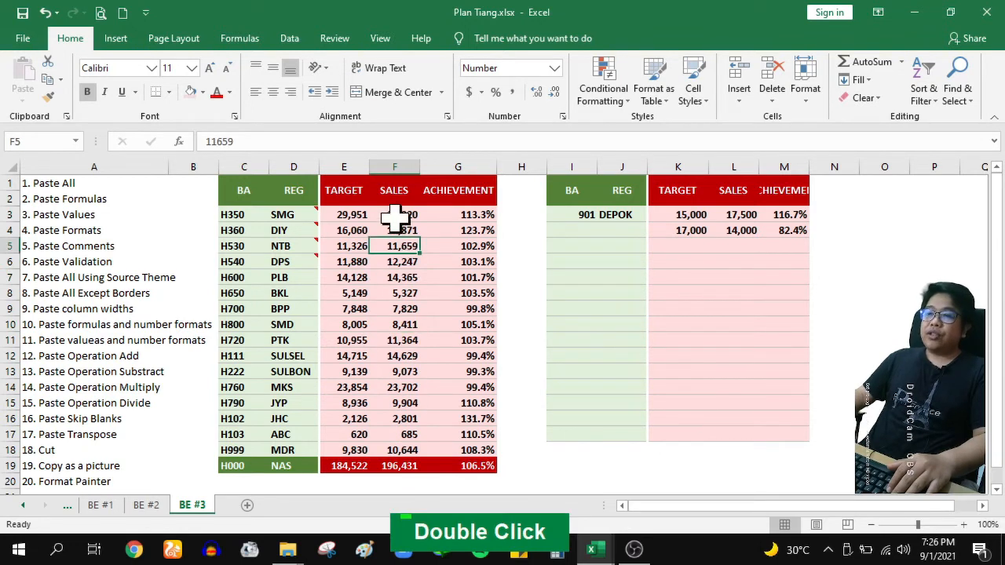
pyautogui.click(403, 218)
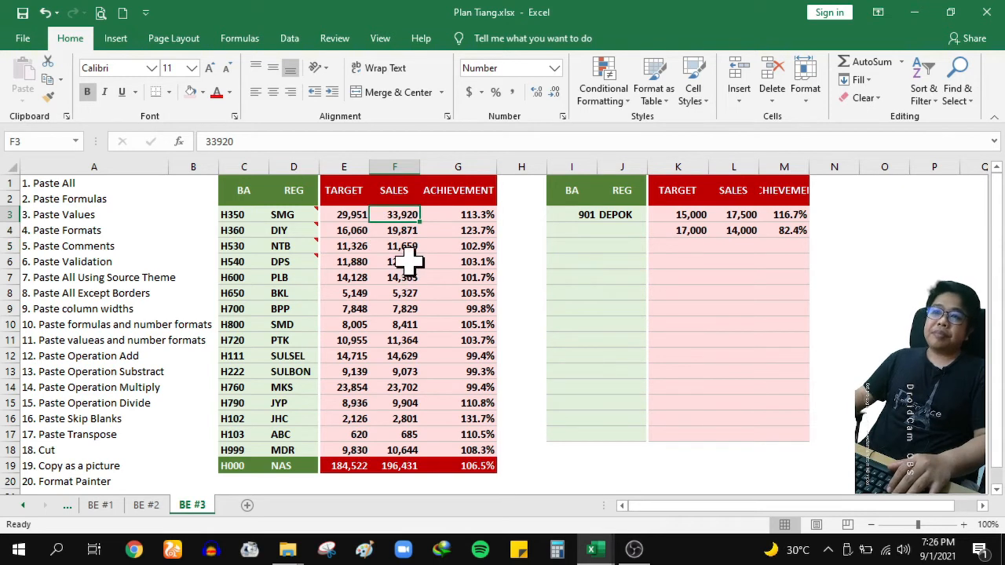
# Step: Look through the values of the SALES column on BE #3, between the SMG and ABC rows
pyautogui.click(404, 278)
pyautogui.click(404, 293)
pyautogui.click(403, 372)
pyautogui.click(400, 418)
pyautogui.click(399, 436)
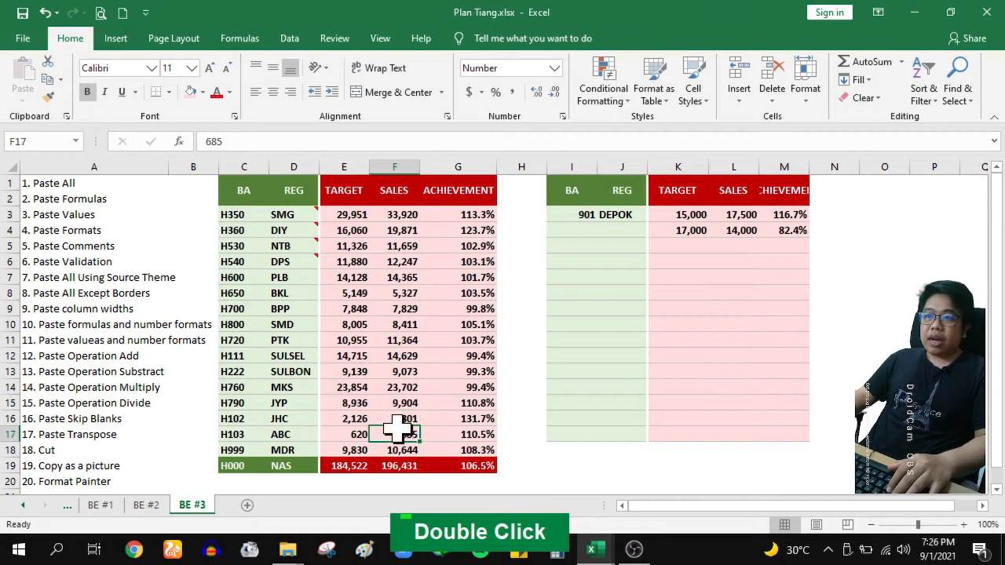
pyautogui.click(403, 216)
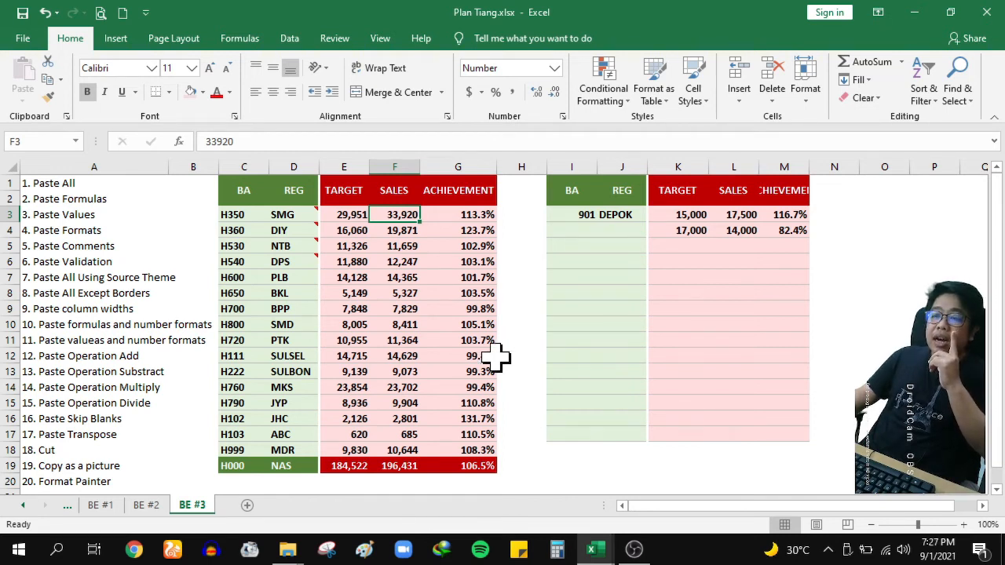
pyautogui.click(400, 230)
pyautogui.click(399, 277)
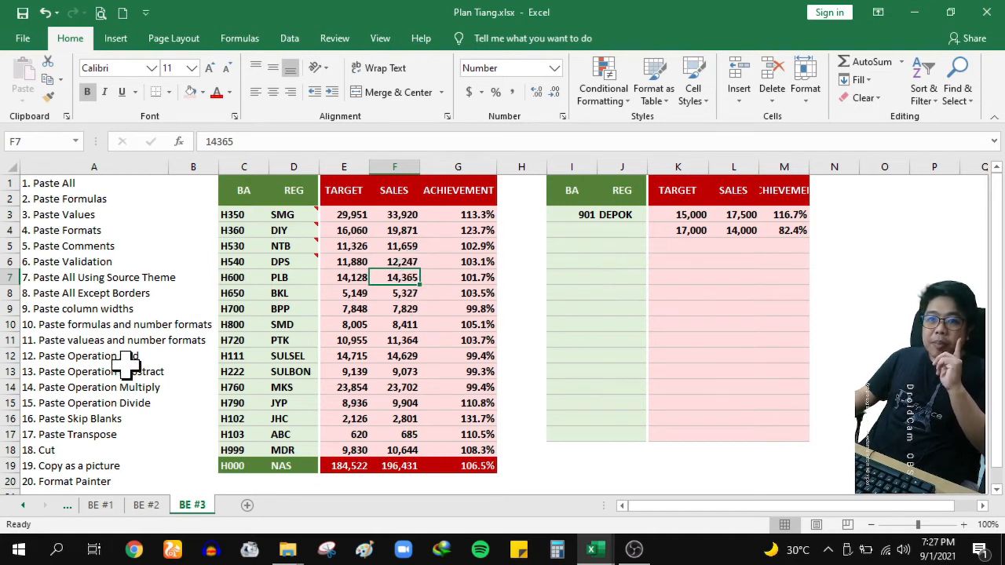
# Step: Change the SALES values of SMG in F3 to 34020 and of DIY in F4 to 19971
pyautogui.click(402, 217)
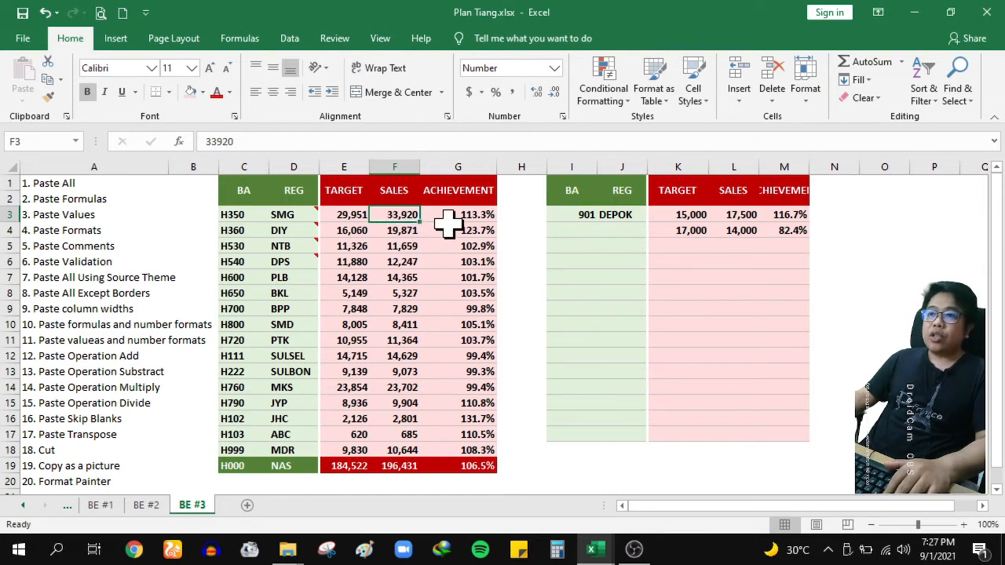
pyautogui.write('34020')
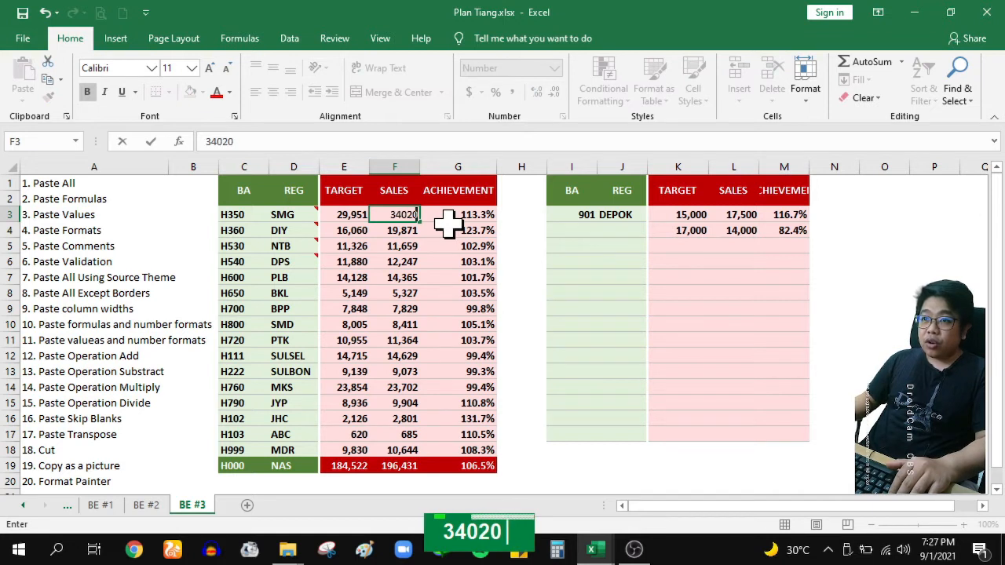
pyautogui.press('Return')
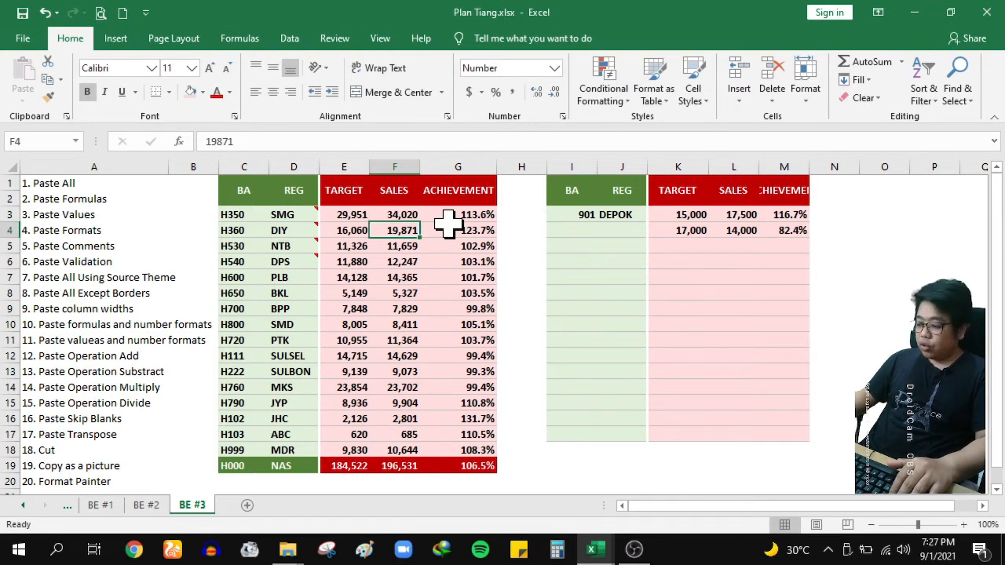
pyautogui.write('19,9')
pyautogui.write('7')
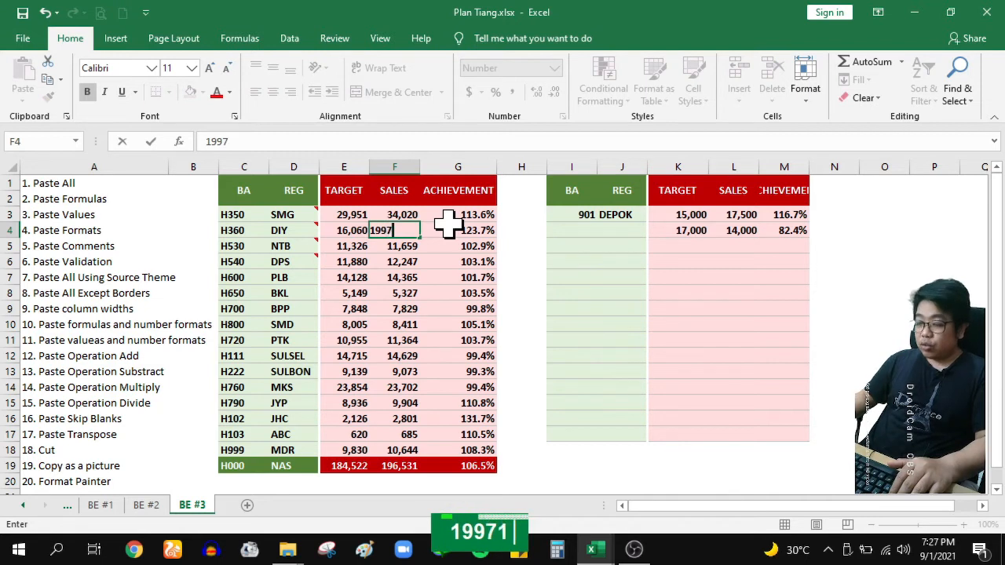
pyautogui.write('1')
pyautogui.press('Return')
# Step: Enter the formula =F5+100 in cell H5, beside the NTB row of the table
pyautogui.press('Left')
pyautogui.press('Left')
pyautogui.press('Left')
pyautogui.press('Right')
pyautogui.press('Right')
pyautogui.press('Right')
pyautogui.press('Right')
pyautogui.press('Right')
pyautogui.write('=')
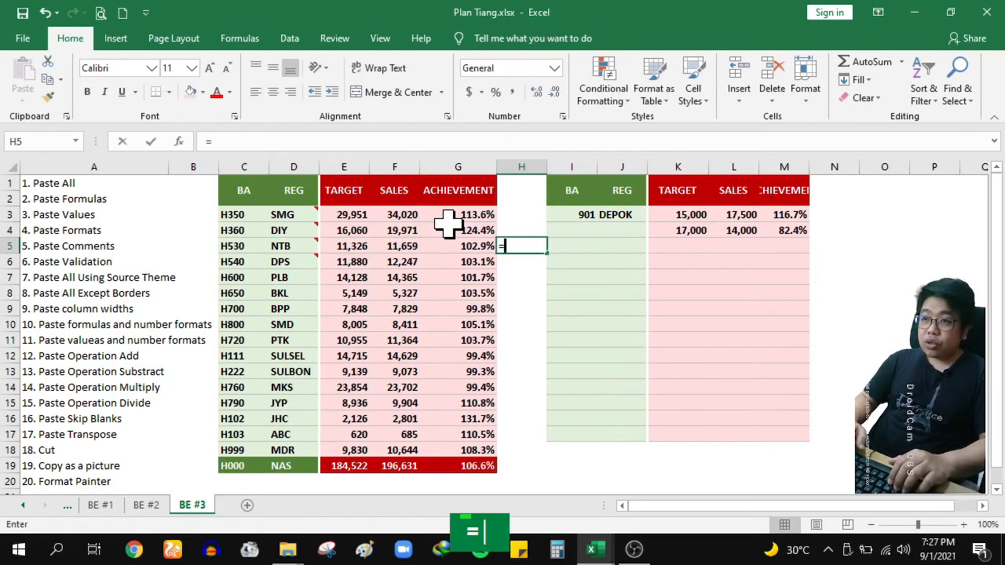
pyautogui.press('Left')
pyautogui.press('Left')
pyautogui.write('+100')
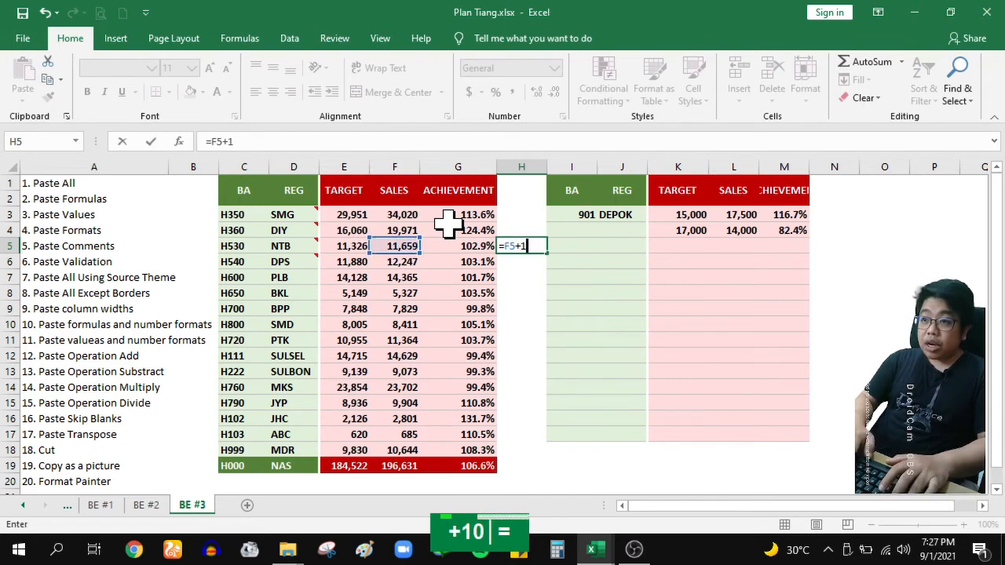
pyautogui.press('Return')
# Step: Copy the H5 formula down through H18 so that it covers the rows from NTB to MDR
pyautogui.press('Up')
pyautogui.hotkey('ctrl', 'c')
pyautogui.hotkey('shift', 'Down')
pyautogui.hotkey('shift', 'Down')
pyautogui.hotkey('shift', 'Down')
pyautogui.hotkey('shift', 'Down')
pyautogui.hotkey('shift', 'Down')
pyautogui.hotkey('shift', 'Down')
pyautogui.hotkey('shift', 'Down')
pyautogui.hotkey('shift', 'Down')
pyautogui.hotkey('shift', 'Down')
pyautogui.hotkey('shift', 'Down')
pyautogui.hotkey('shift', 'Down')
pyautogui.hotkey('shift', 'Down')
pyautogui.hotkey('shift', 'Down')
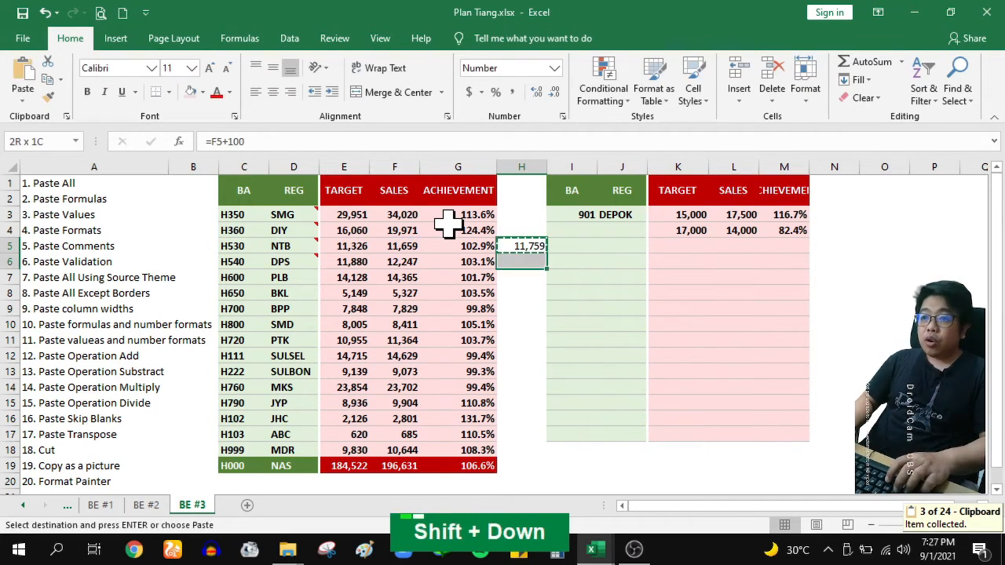
pyautogui.hotkey('shift', 'Return')
# Step: Copy the results in H5:H18 and paste them as values over the SALES figures in F5:F18
pyautogui.hotkey('ctrl', 'c')
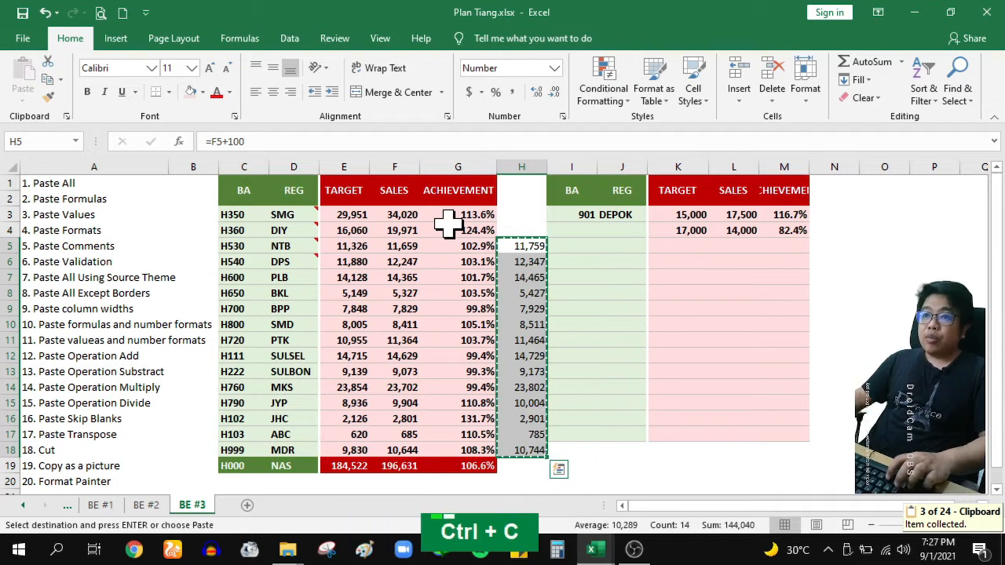
pyautogui.rightClick(400, 245)
pyautogui.click(432, 252)
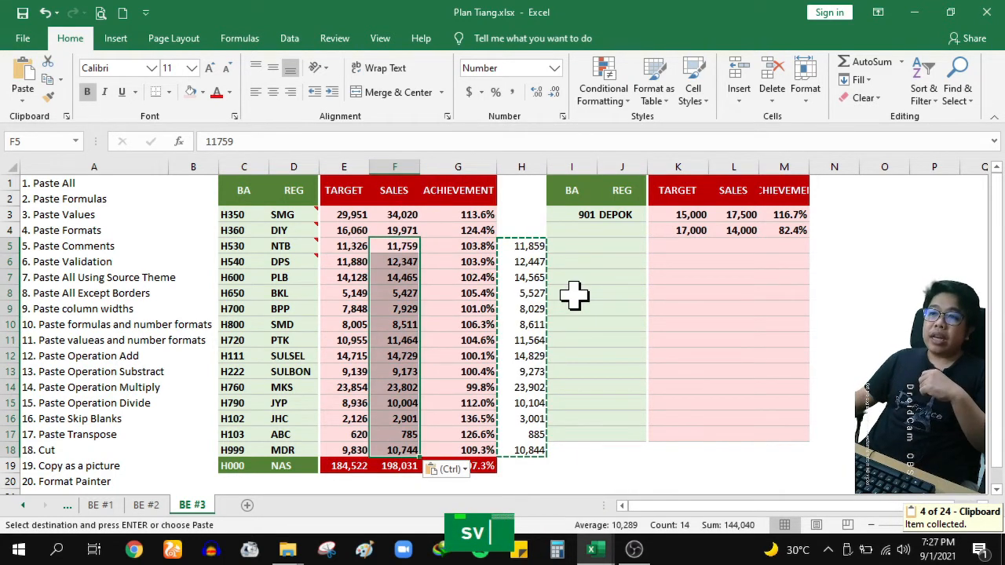
pyautogui.press('ctrl')
pyautogui.press('Escape')
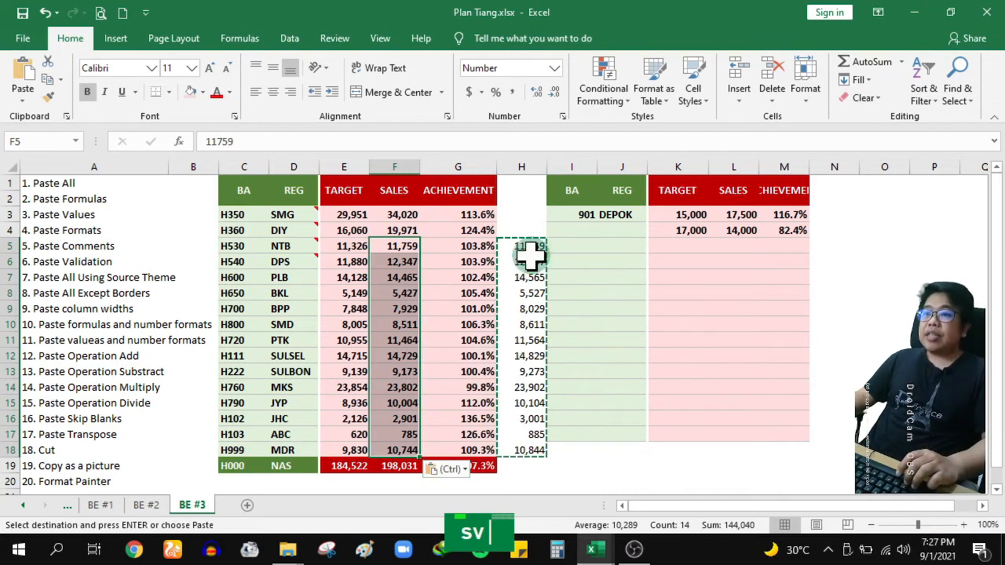
# Step: Clear the helper formulas from H4:H19
pyautogui.moveTo(524, 230); pyautogui.dragTo(523, 456)
pyautogui.press('Delete')
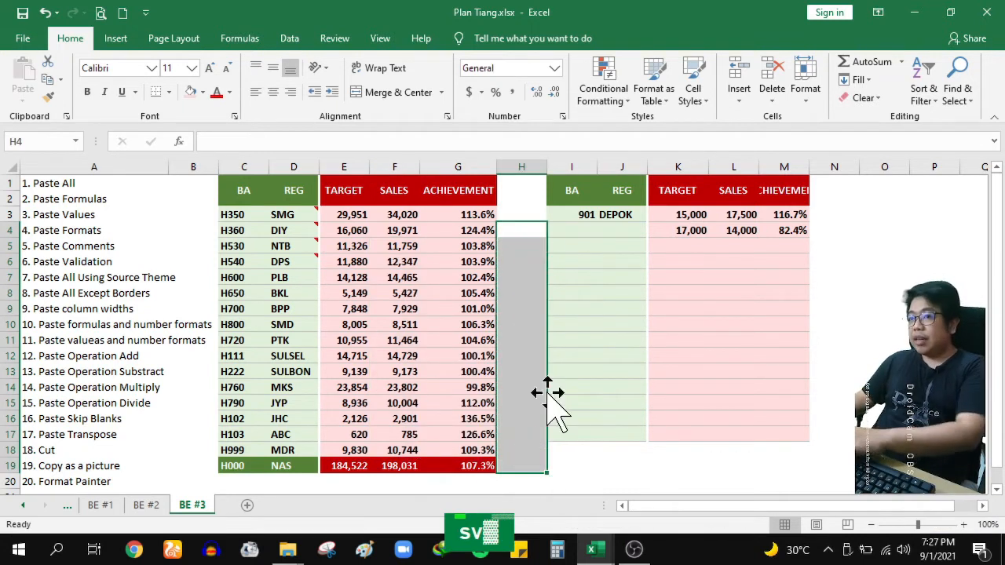
pyautogui.click(528, 304)
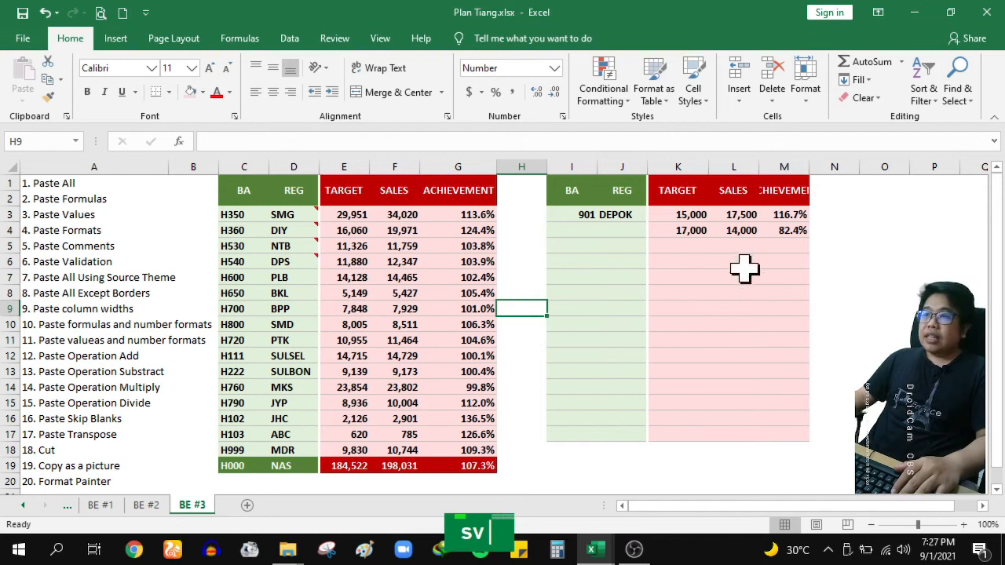
# Step: Enter 100 in the empty cell O6 and copy that cell
pyautogui.click(870, 262)
pyautogui.write('100')
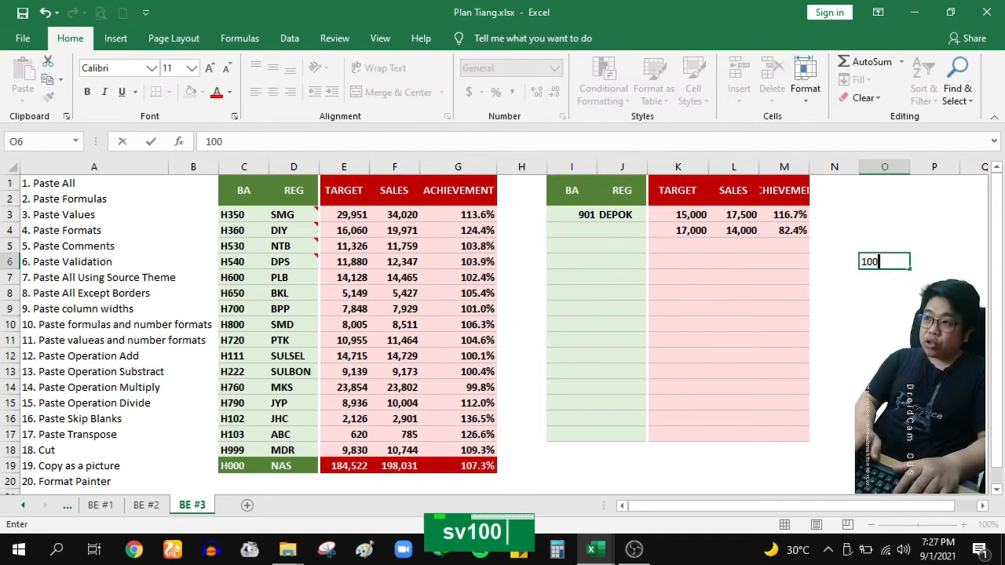
pyautogui.press('Return')
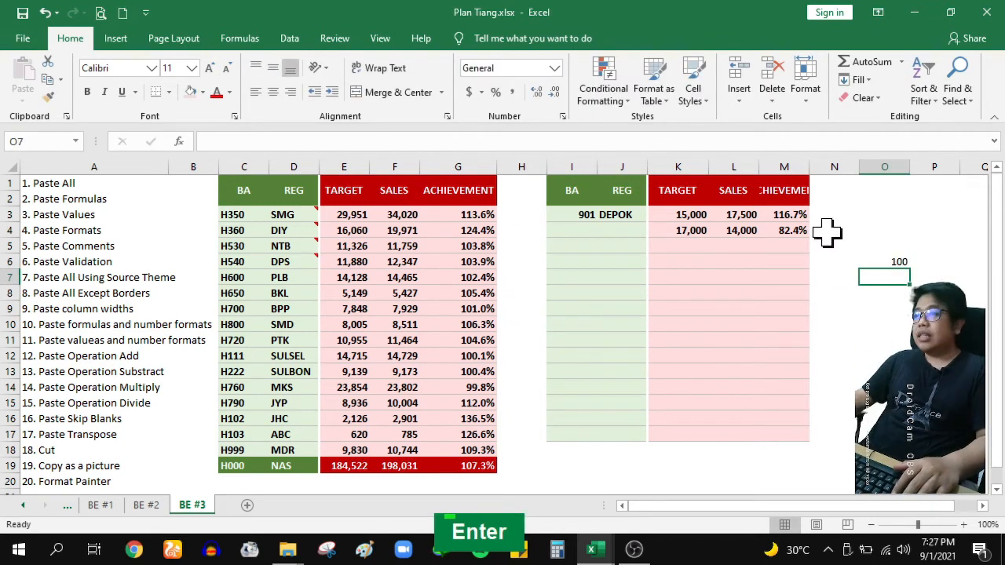
pyautogui.click(895, 256)
pyautogui.hotkey('ctrl', 'c')
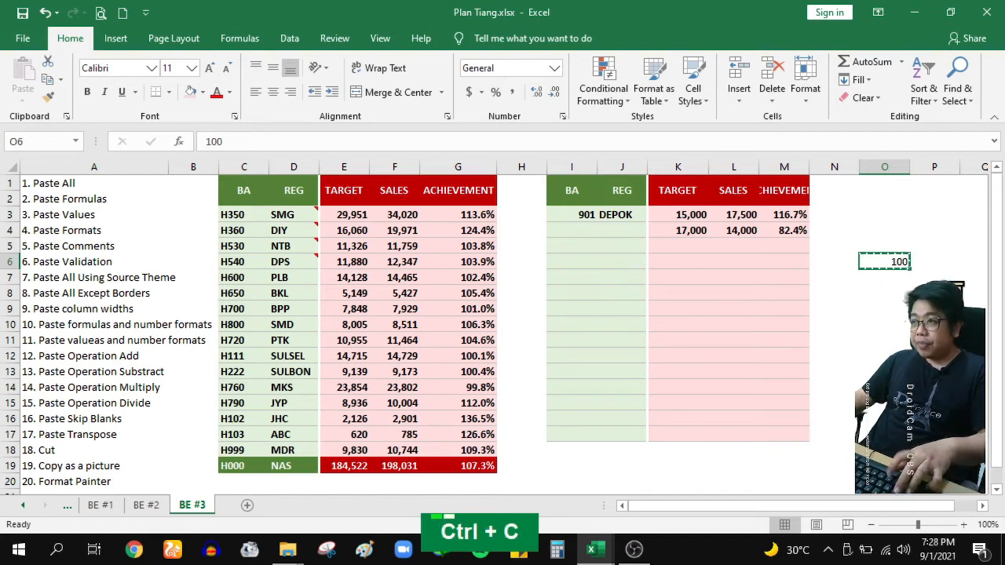
# Step: Try Paste Special with All and the Add operation on SALES F3:F18 using the copied 100, and undo it
pyautogui.moveTo(401, 215); pyautogui.dragTo(402, 445)
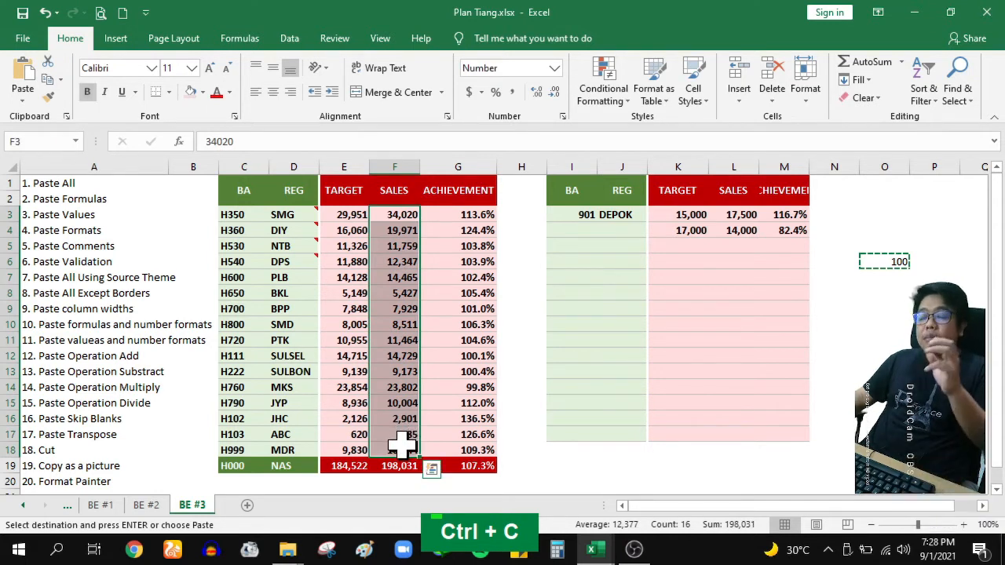
pyautogui.rightClick(405, 267)
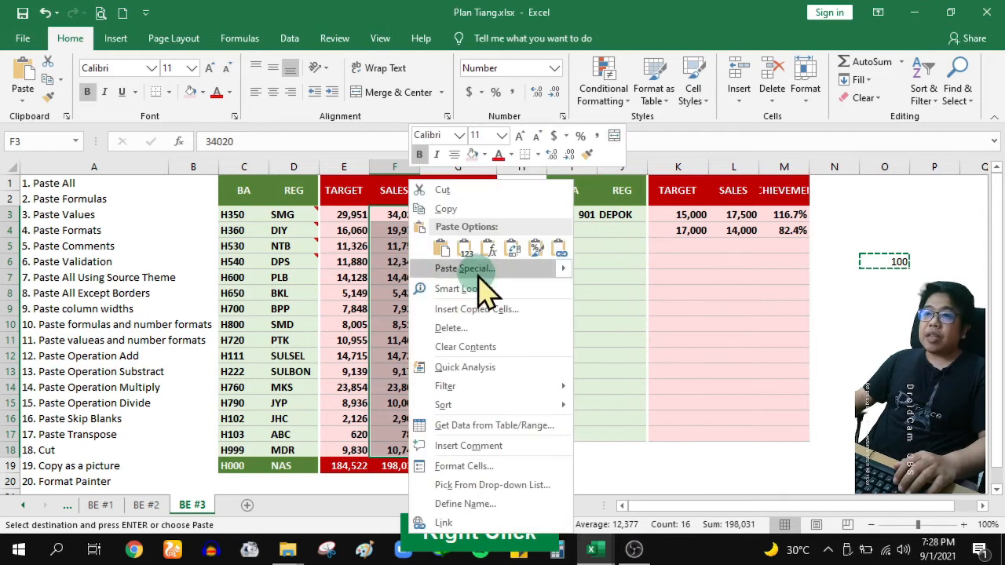
pyautogui.click(473, 206)
pyautogui.click(339, 308)
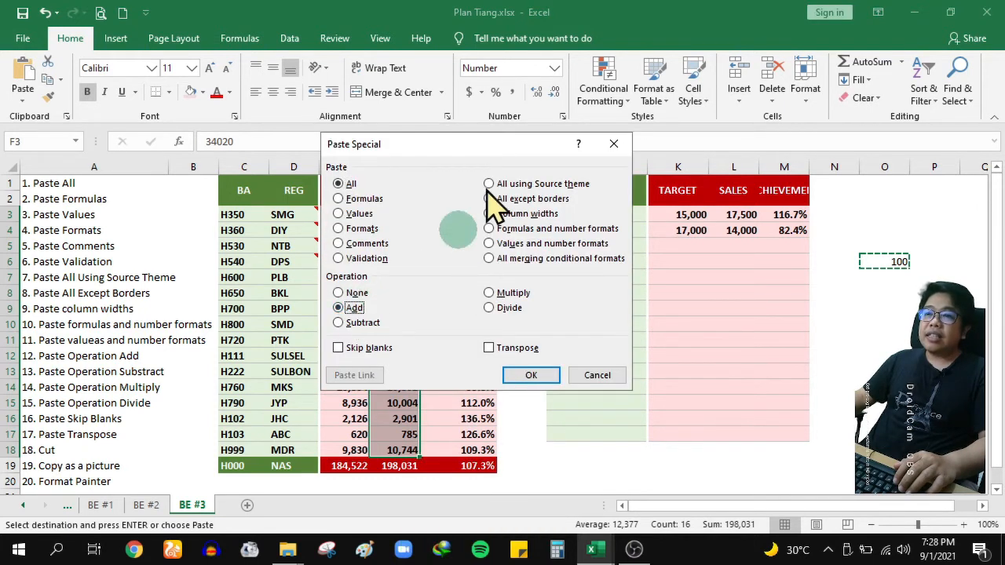
pyautogui.moveTo(502, 149); pyautogui.dragTo(643, 190)
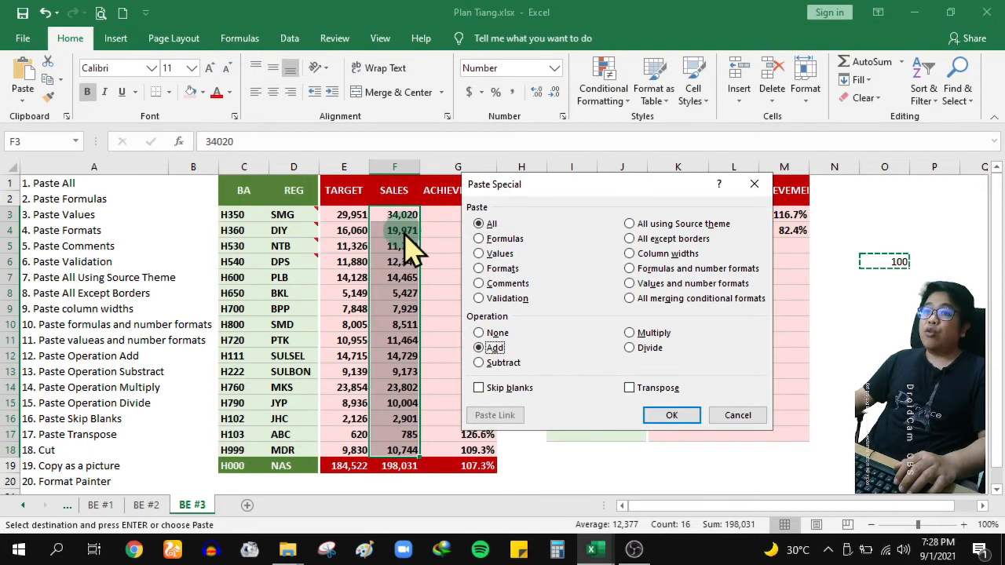
pyautogui.click(669, 416)
pyautogui.click(521, 292)
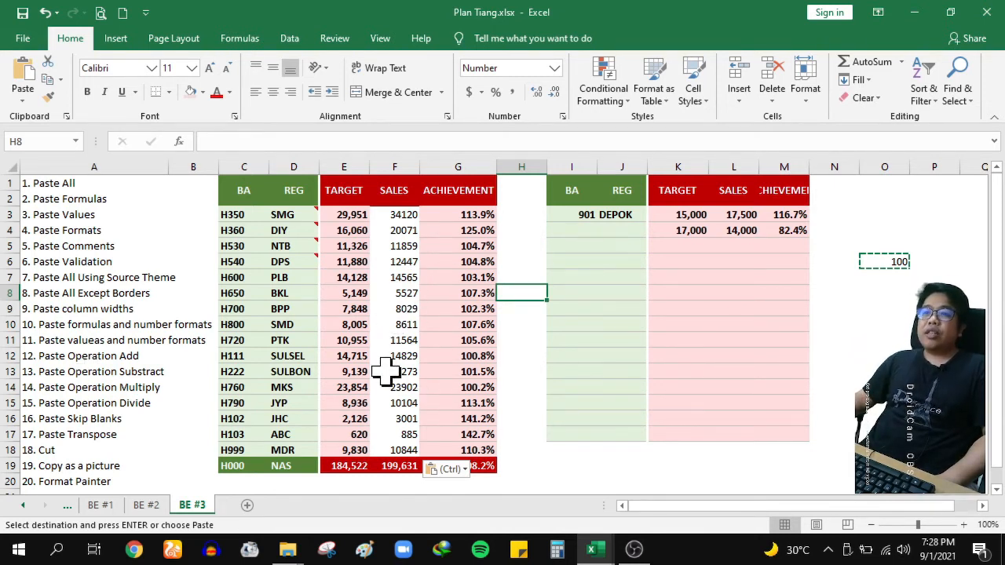
pyautogui.hotkey('ctrl', 'z')
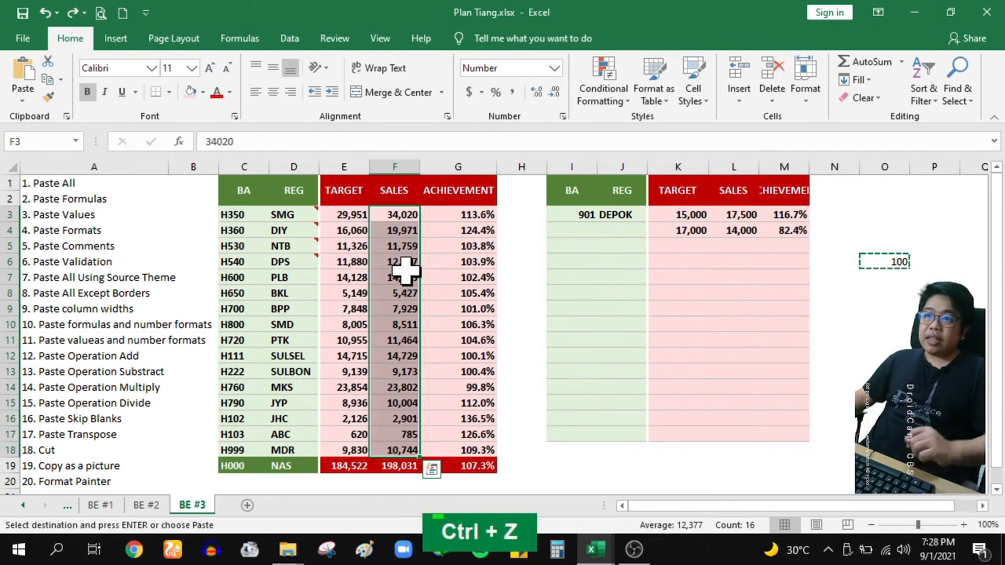
# Step: Add the copied 100 to SALES F3:F18 using Paste Special with Values and the Add operation
pyautogui.rightClick(419, 277)
pyautogui.click(469, 268)
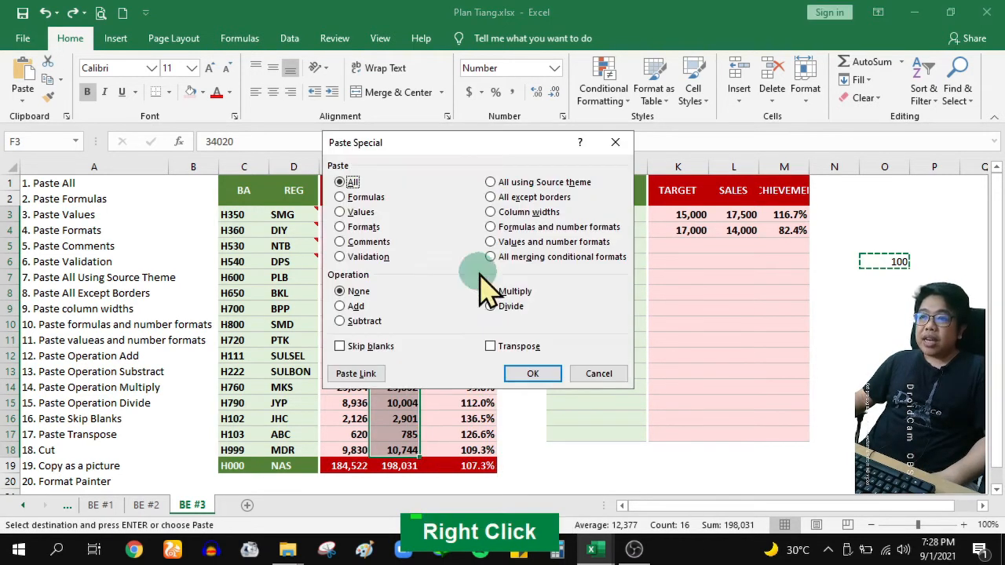
pyautogui.moveTo(409, 143); pyautogui.dragTo(525, 137)
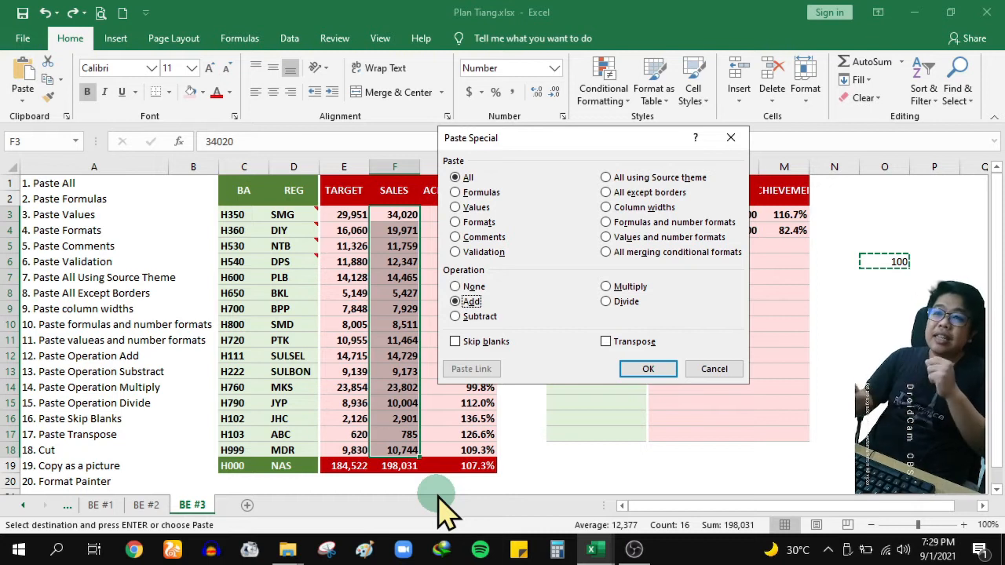
pyautogui.click(473, 207)
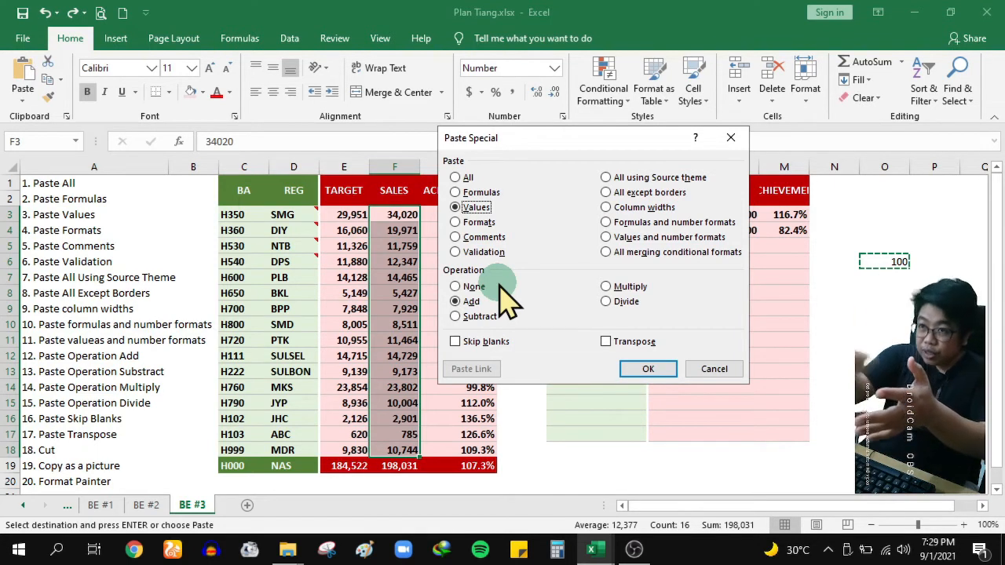
pyautogui.click(655, 369)
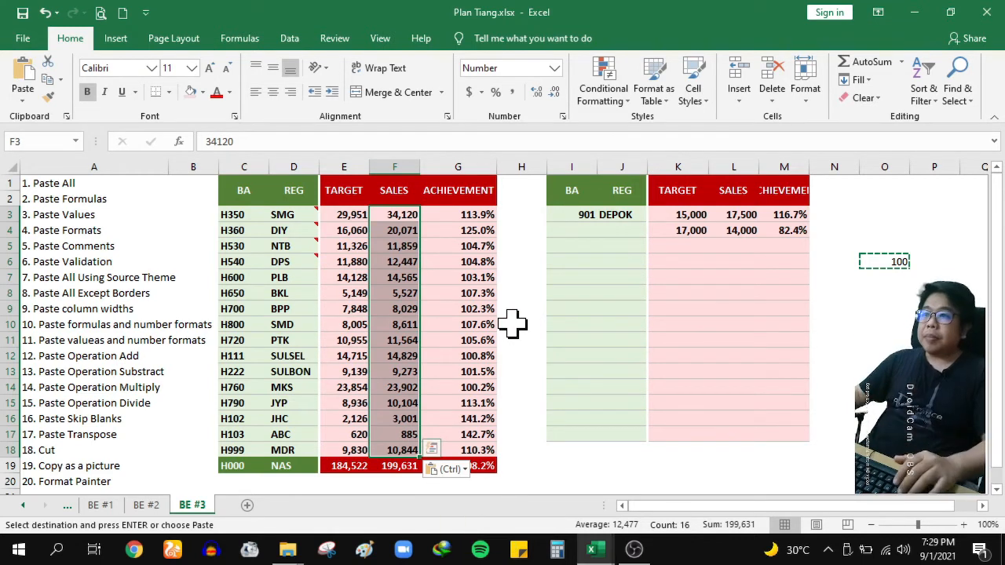
pyautogui.click(512, 323)
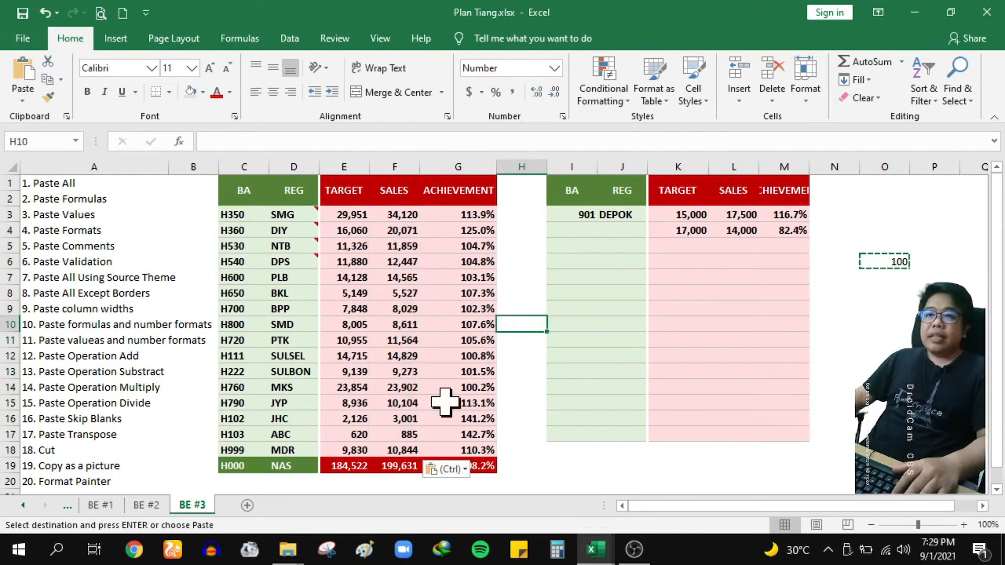
# Step: Copy the 100 in O6 and subtract it from SALES F3:F18 using Paste Special with Values and the Subtract operation
pyautogui.click(122, 373)
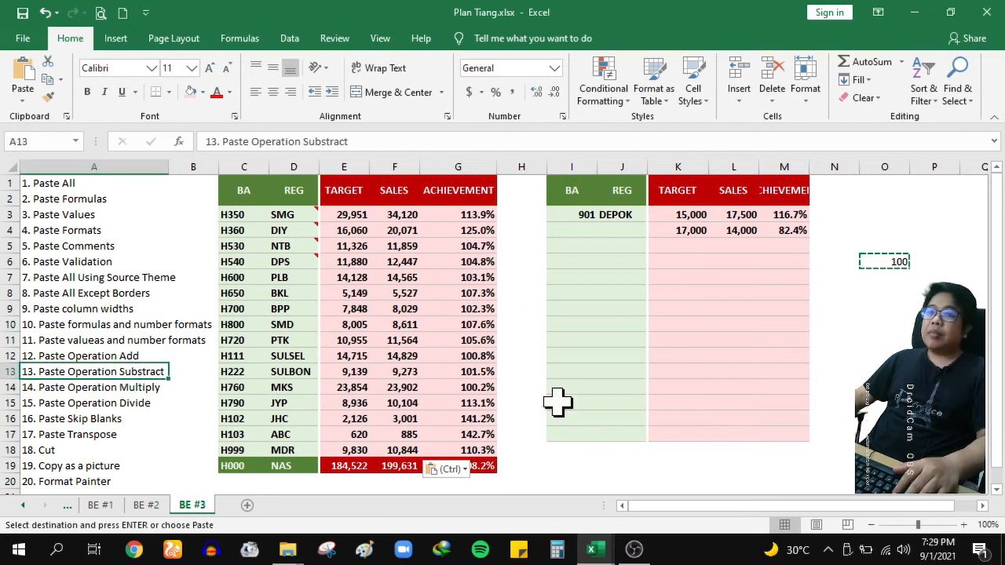
pyautogui.click(884, 264)
pyautogui.hotkey('ctrl', 'c')
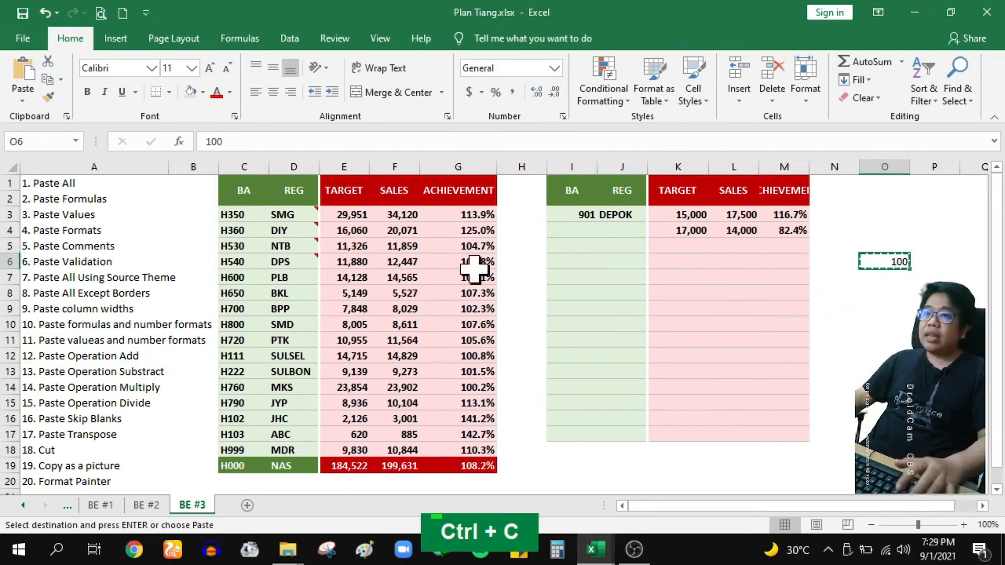
pyautogui.moveTo(408, 222); pyautogui.dragTo(404, 450)
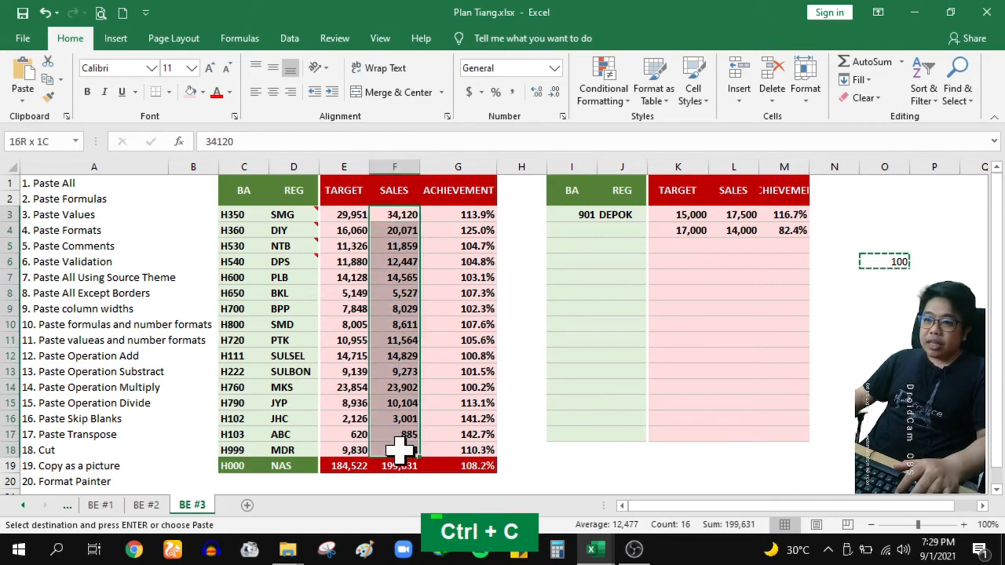
pyautogui.rightClick(402, 447)
pyautogui.click(509, 178)
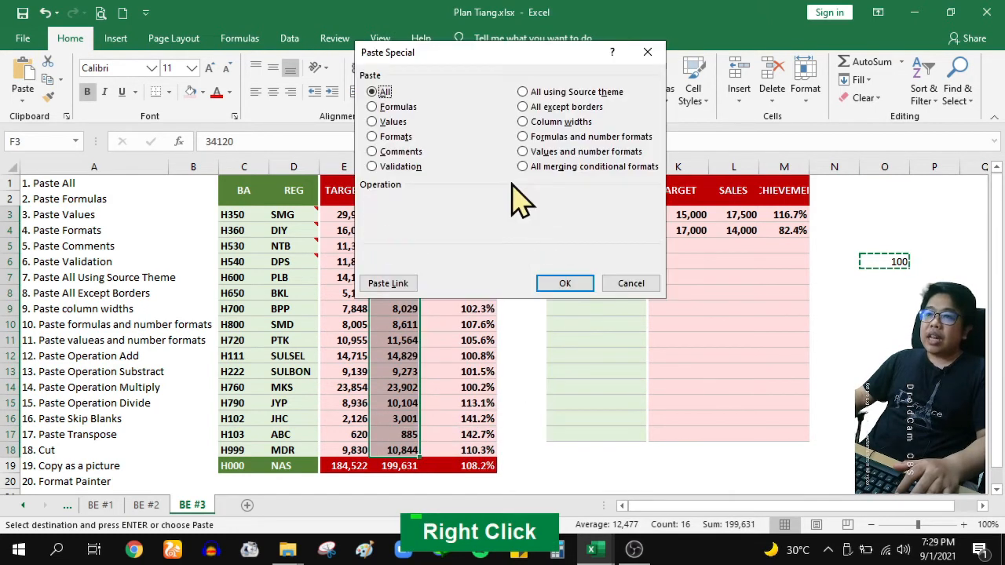
pyautogui.click(385, 122)
pyautogui.moveTo(486, 58); pyautogui.dragTo(717, 219)
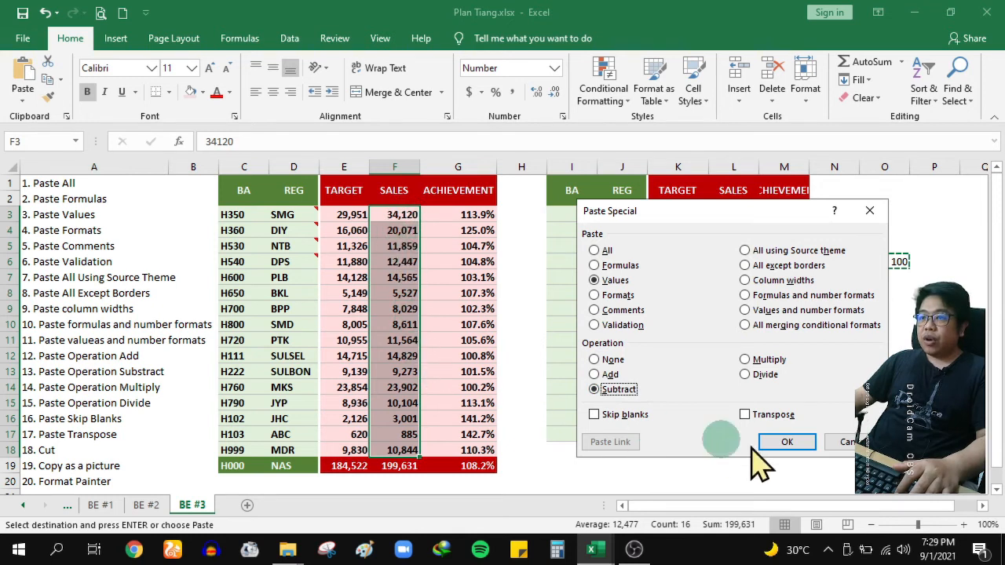
pyautogui.click(788, 443)
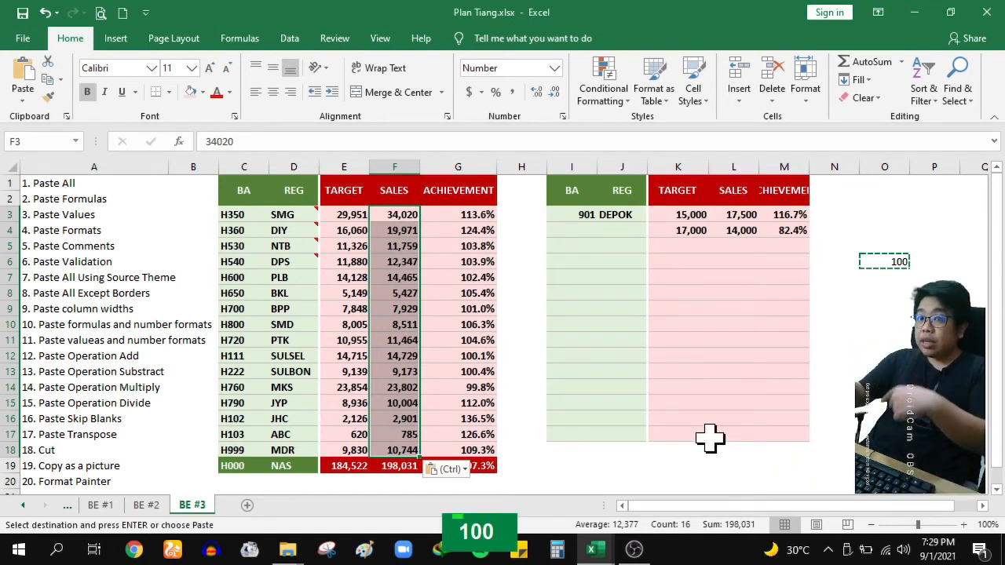
# Step: Enter 2 in cell O7, below the 100, and copy that cell
pyautogui.click(887, 280)
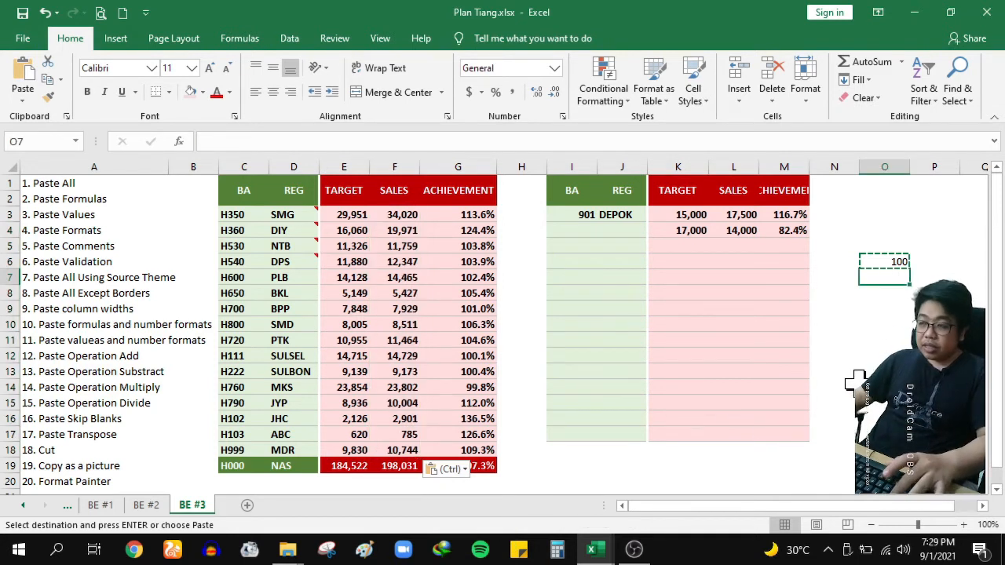
pyautogui.write('2')
pyautogui.click(897, 339)
pyautogui.click(892, 279)
pyautogui.hotkey('ctrl', 'c')
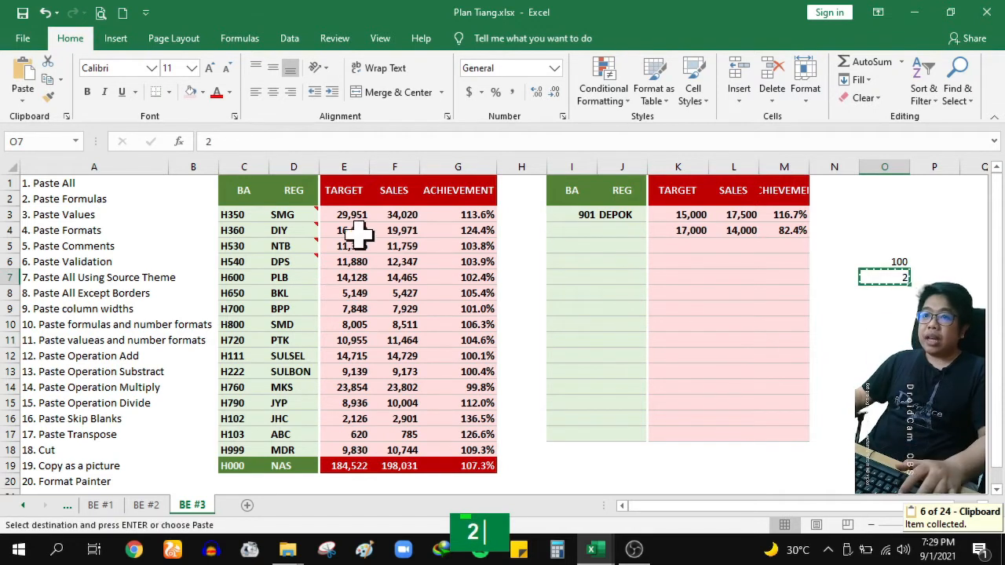
# Step: Try multiplying SALES F3:F18 by the copied 2 using Paste Special with All and the Multiply operation, and undo it
pyautogui.moveTo(399, 216); pyautogui.dragTo(402, 309)
pyautogui.moveTo(399, 361); pyautogui.dragTo(399, 445)
pyautogui.rightClick(398, 445)
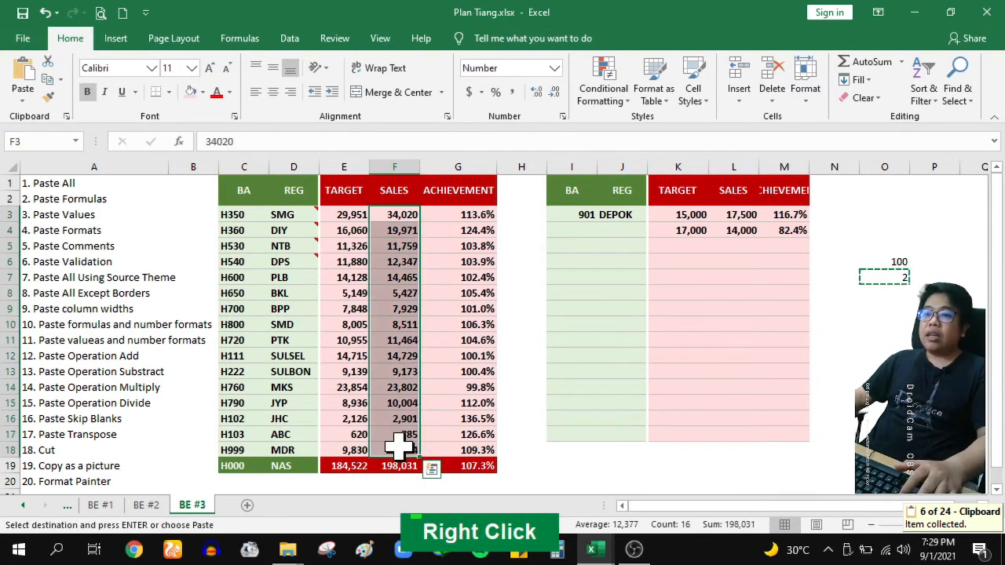
pyautogui.click(528, 184)
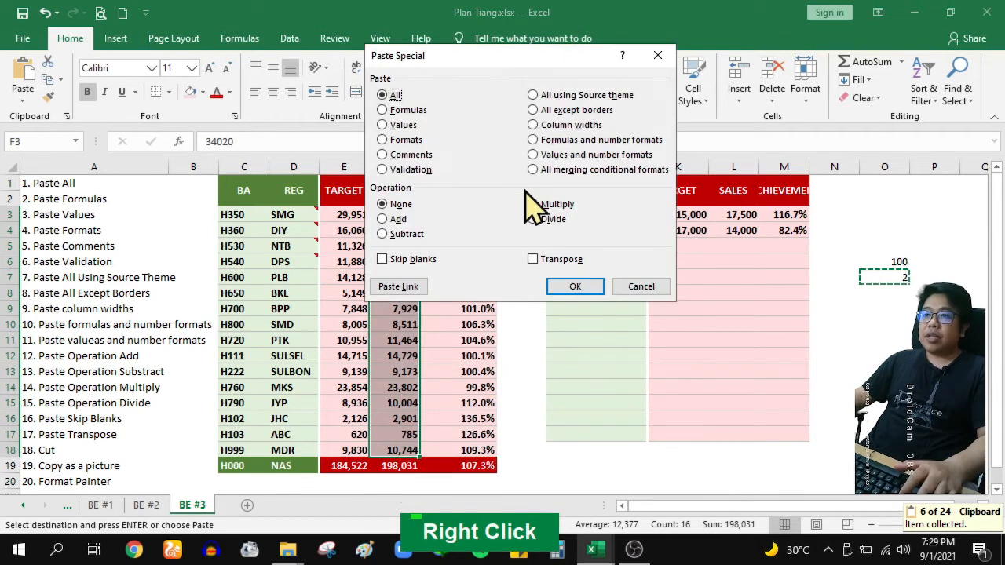
pyautogui.click(534, 204)
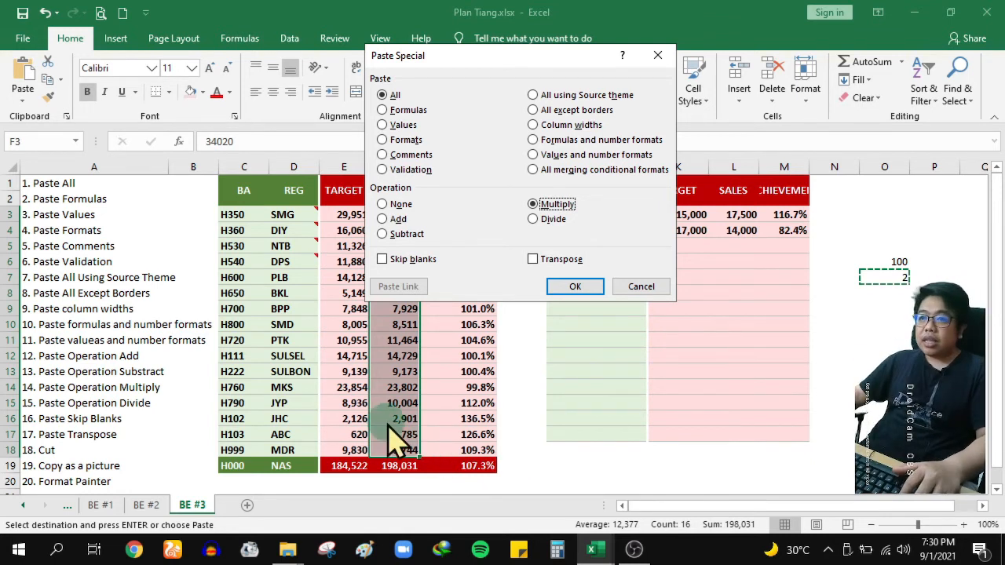
pyautogui.click(581, 287)
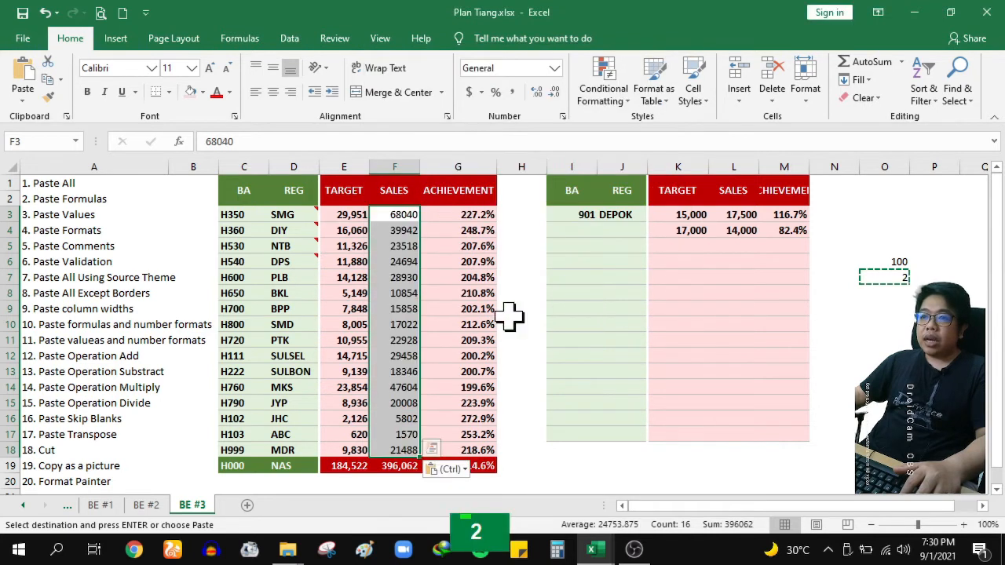
pyautogui.hotkey('ctrl', 'z')
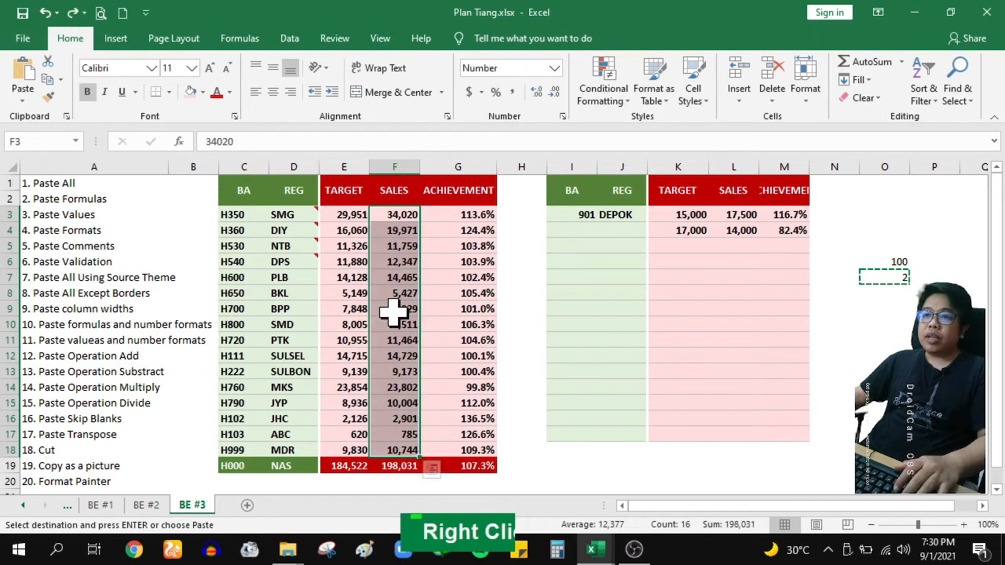
# Step: Multiply SALES F3:F18 by the copied 2 using Paste Special with Values and the Multiply operation
pyautogui.rightClick(393, 312)
pyautogui.click(449, 265)
pyautogui.click(336, 209)
pyautogui.click(480, 286)
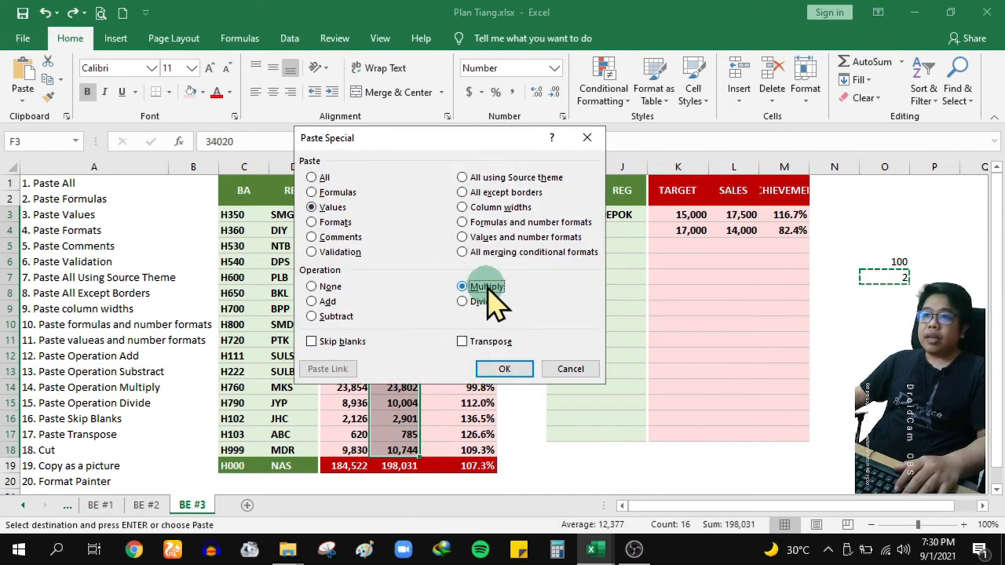
pyautogui.click(503, 368)
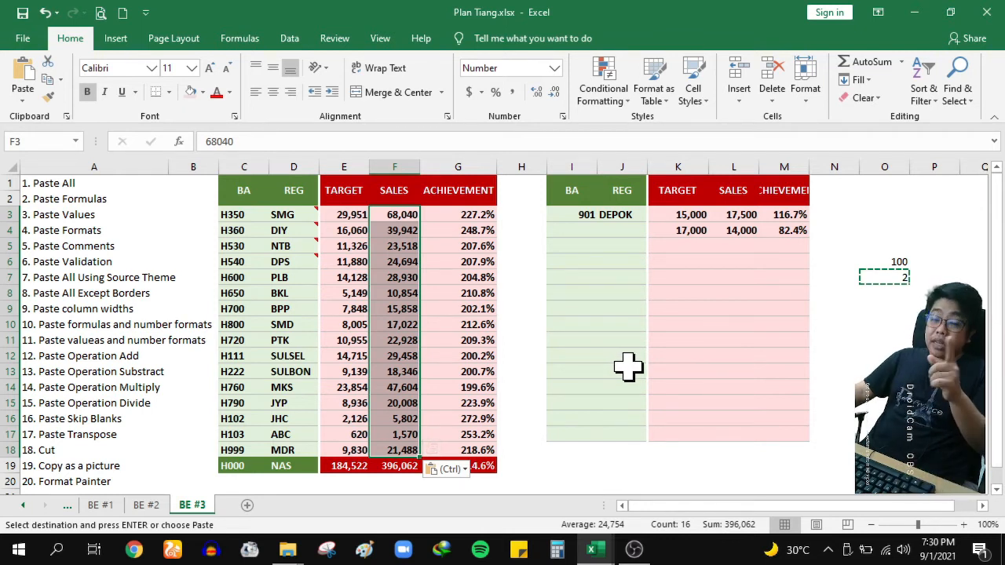
# Step: Enter 31 in cell O8, below the 2, and copy that cell
pyautogui.click(886, 292)
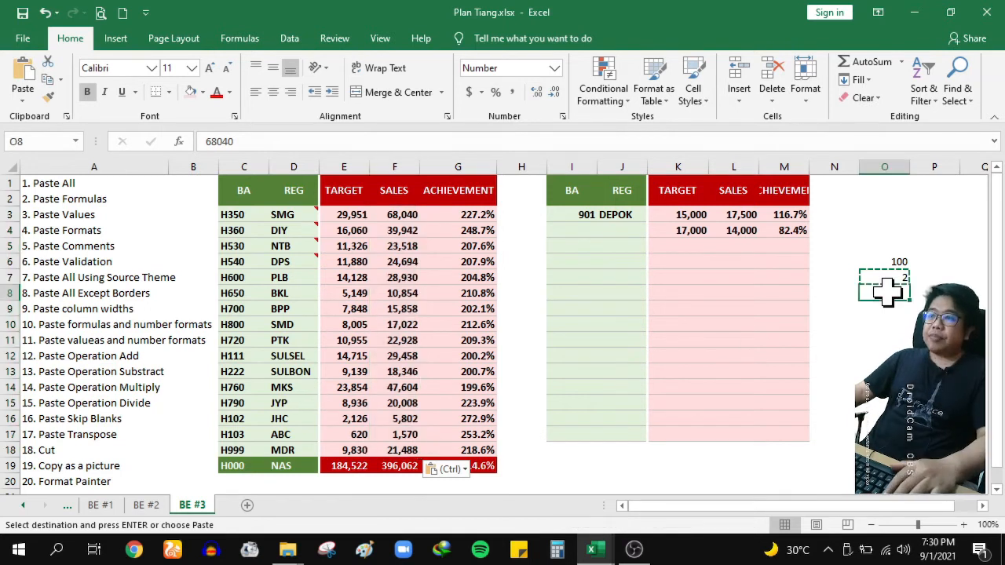
pyautogui.write('31')
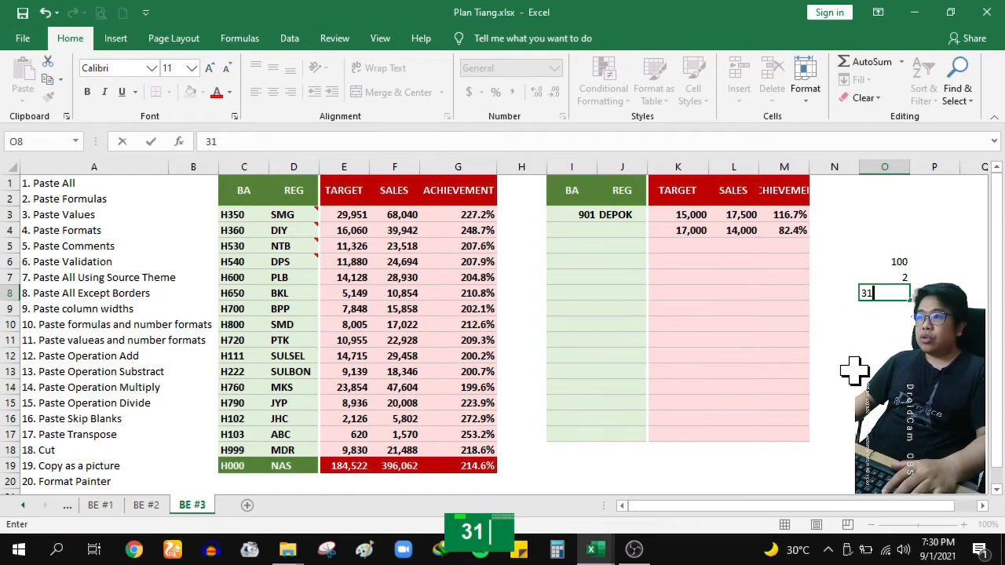
pyautogui.press('Return')
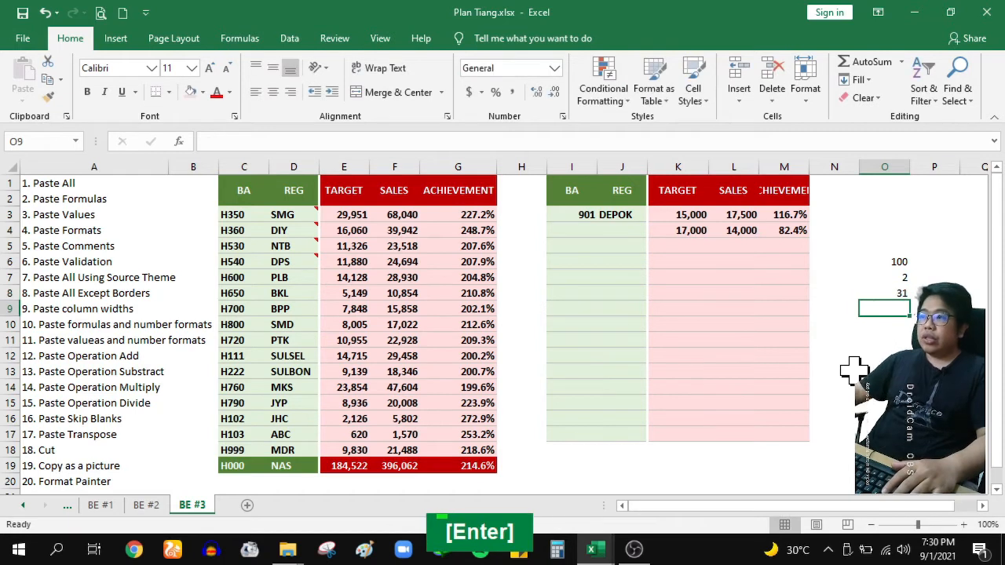
pyautogui.hotkey('ctrl', 'c')
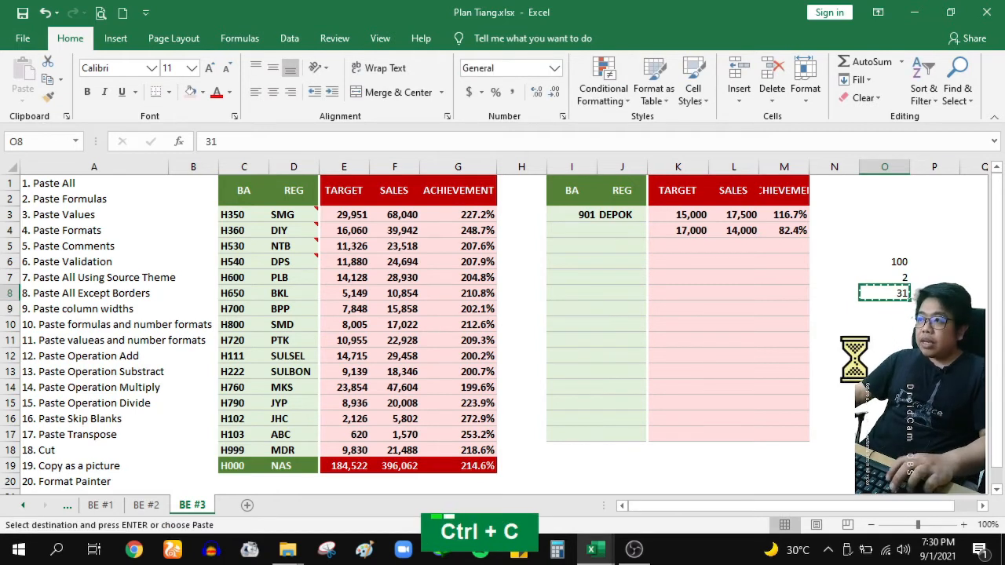
# Step: Divide SALES F3:F18 by the copied 31 using Paste Special with Values and the Divide operation
pyautogui.click(399, 217)
pyautogui.moveTo(401, 243); pyautogui.dragTo(399, 448)
pyautogui.rightClick(399, 448)
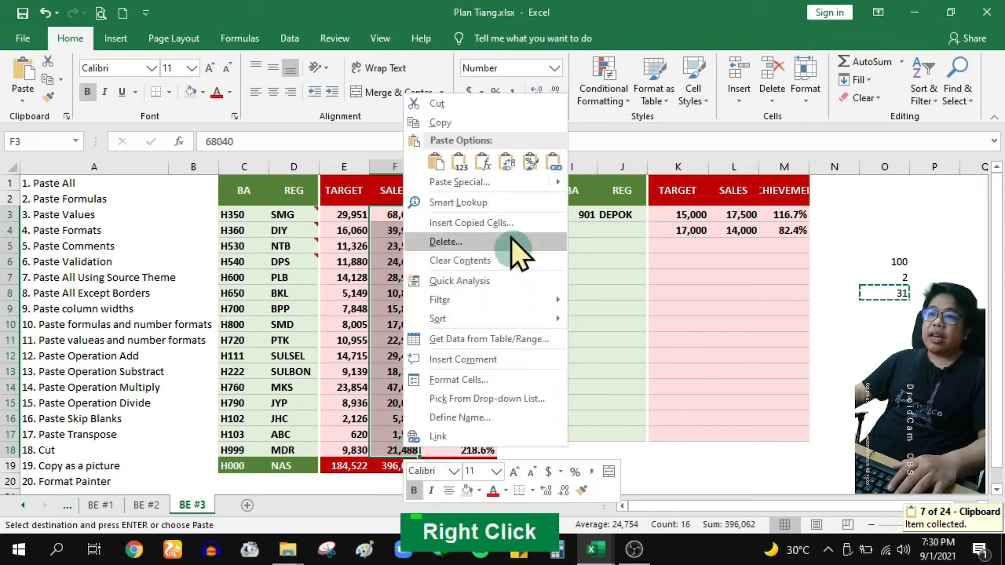
pyautogui.click(514, 182)
pyautogui.click(396, 124)
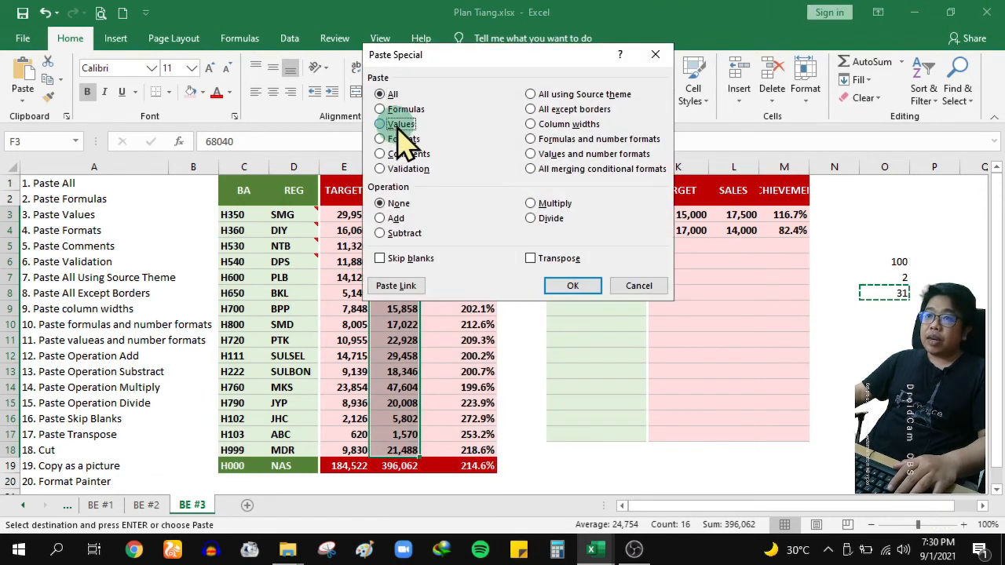
pyautogui.moveTo(559, 64); pyautogui.dragTo(773, 196)
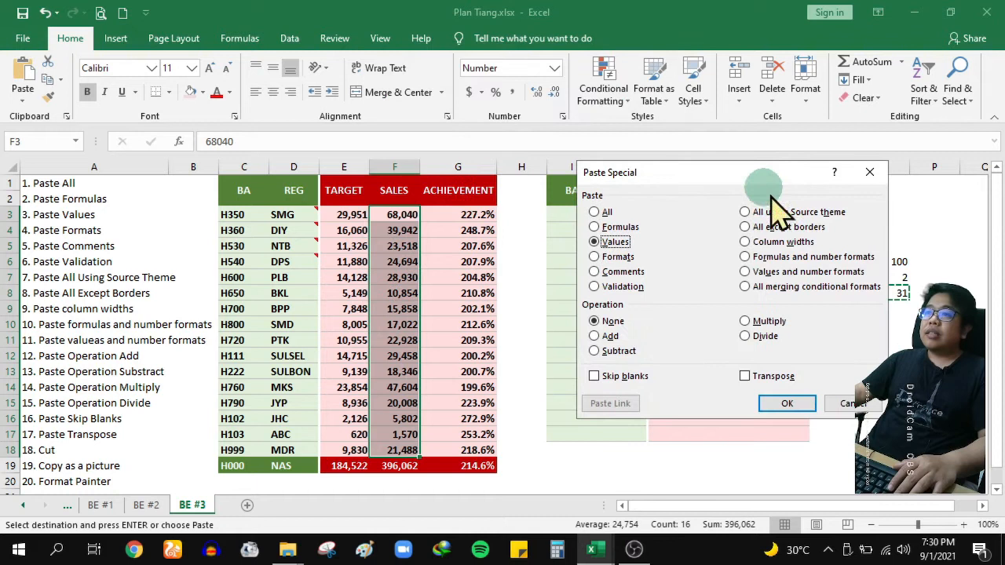
pyautogui.click(750, 336)
pyautogui.click(786, 403)
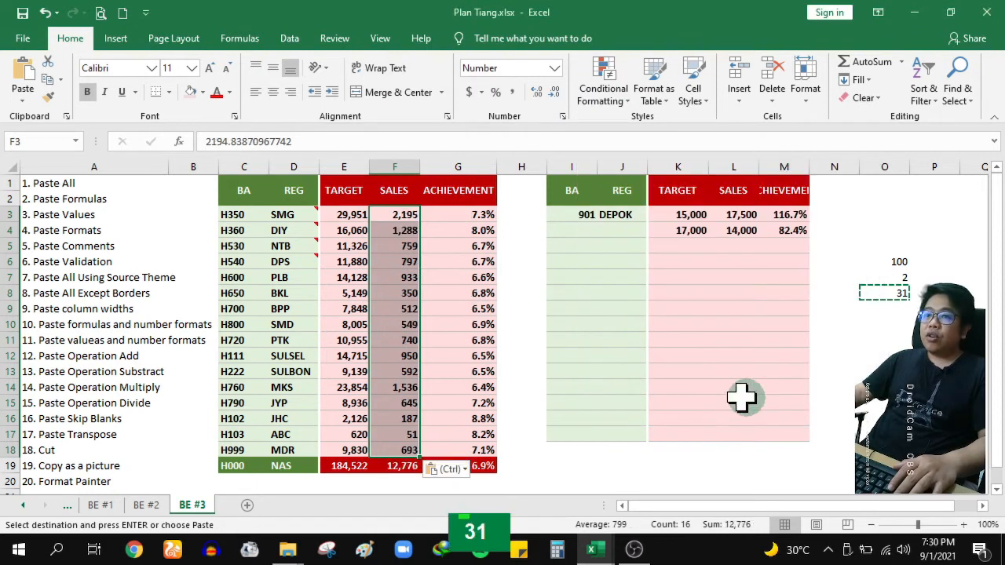
# Step: Copy the 31 in O8 and multiply SALES F3:F18 by it using Paste Special with Values and the Multiply operation
pyautogui.click(402, 220)
pyautogui.moveTo(403, 219); pyautogui.dragTo(394, 453)
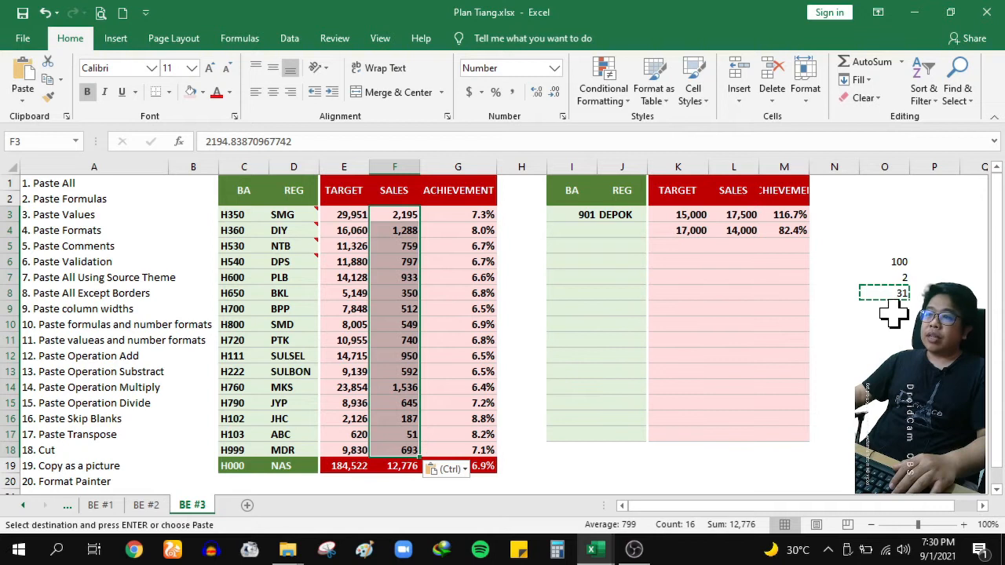
pyautogui.click(903, 292)
pyautogui.hotkey('ctrl', 'c')
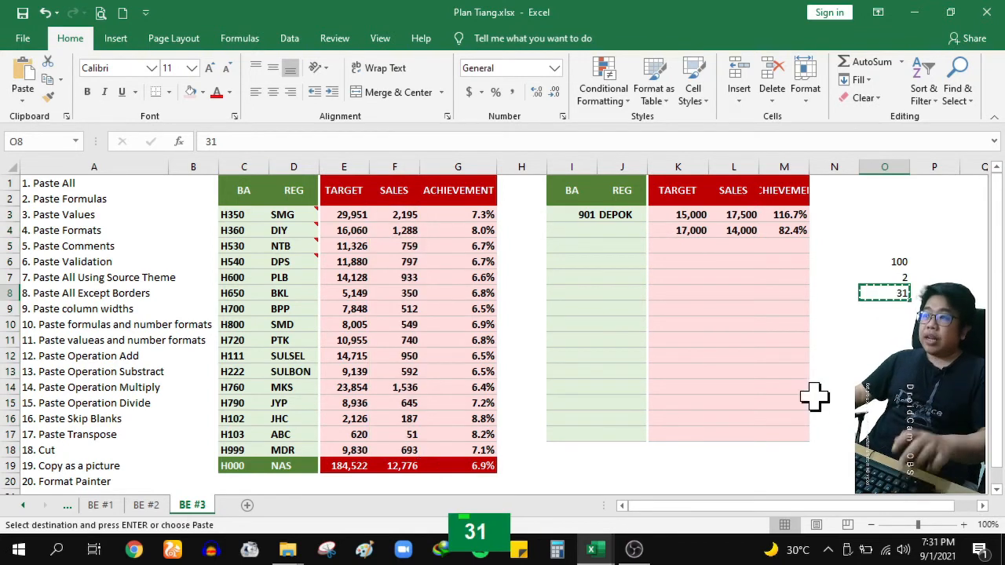
pyautogui.moveTo(384, 217); pyautogui.dragTo(398, 448)
pyautogui.rightClick(399, 449)
pyautogui.click(528, 184)
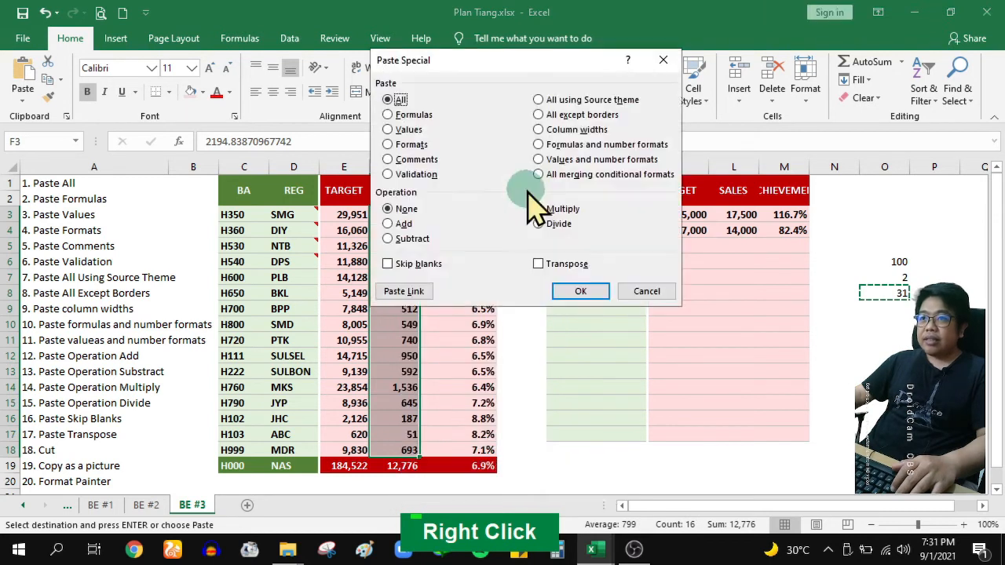
pyautogui.click(389, 130)
pyautogui.click(538, 209)
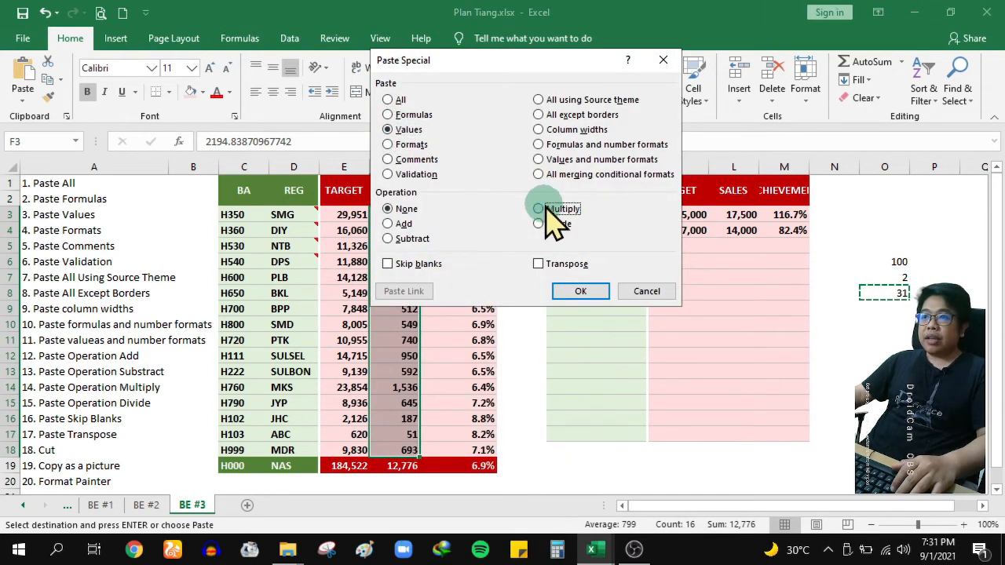
pyautogui.click(580, 292)
pyautogui.click(523, 338)
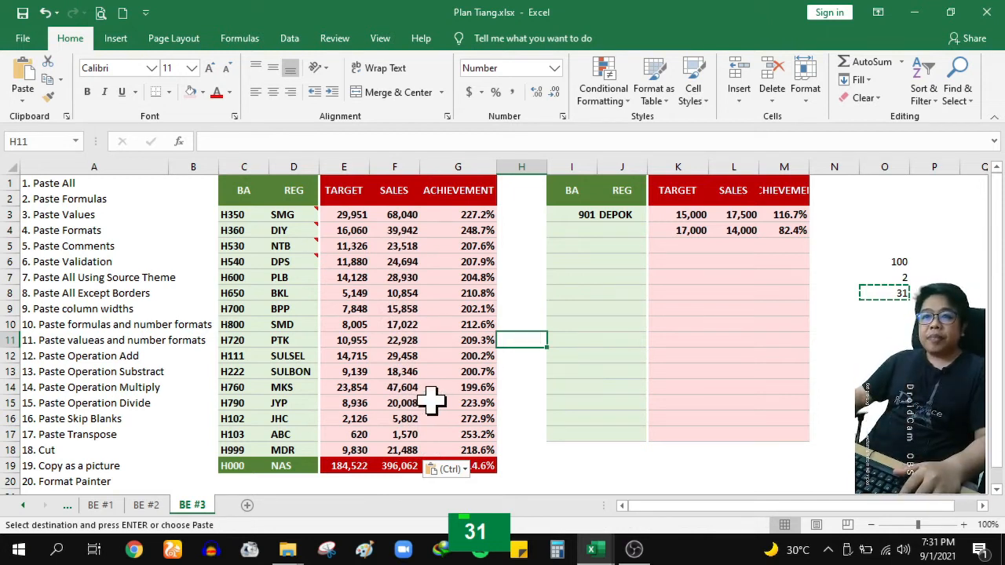
pyautogui.click(57, 361)
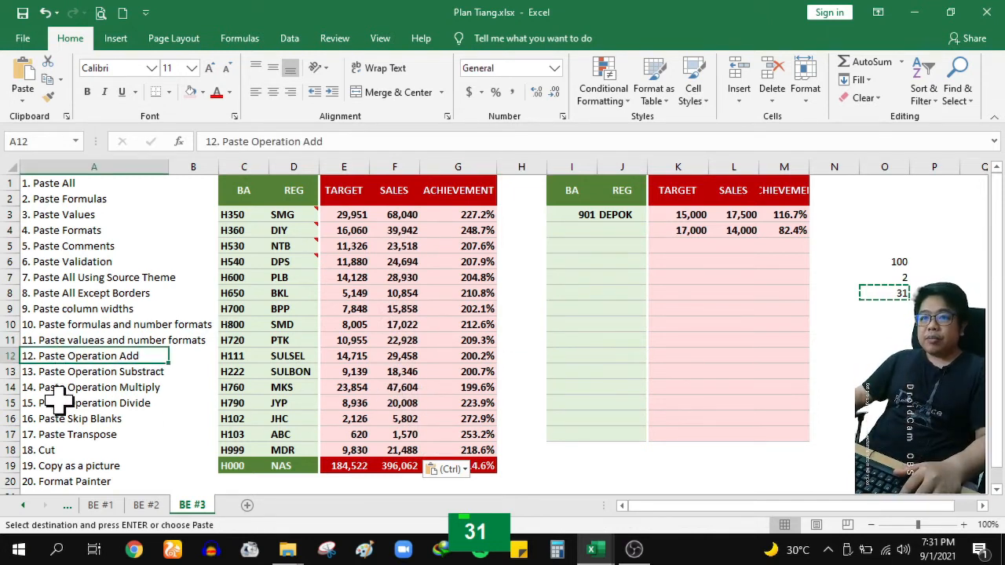
pyautogui.click(57, 404)
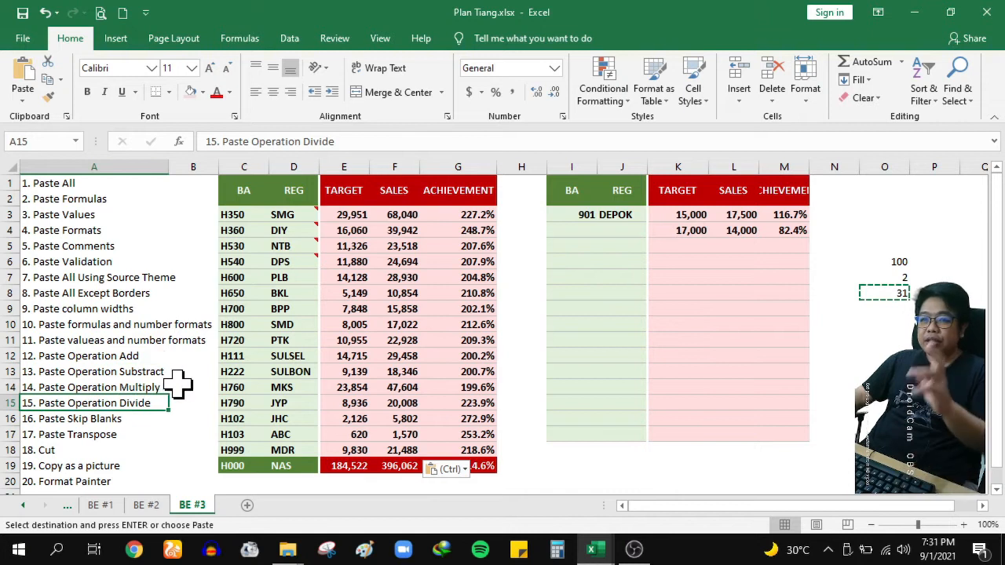
pyautogui.click(566, 367)
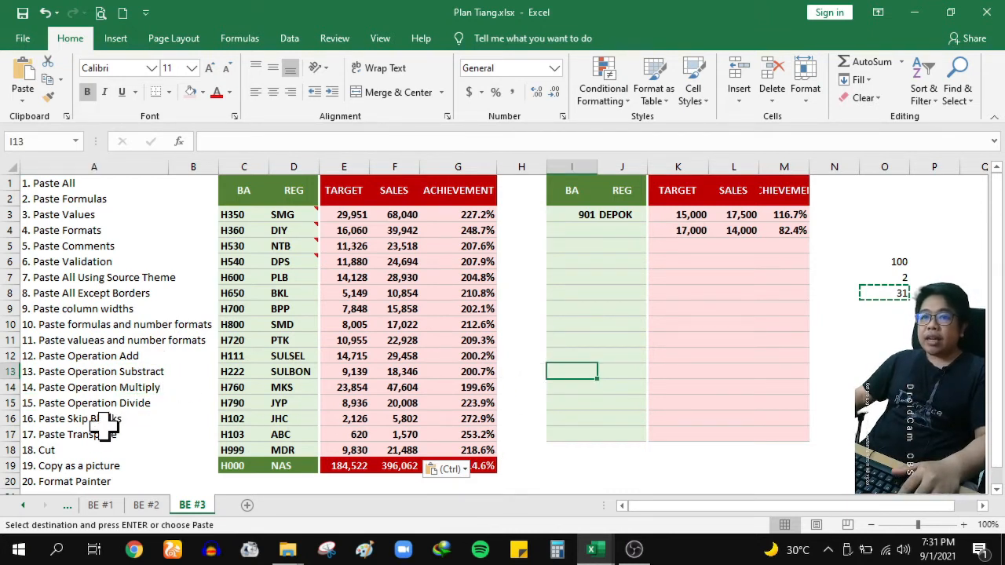
pyautogui.click(52, 419)
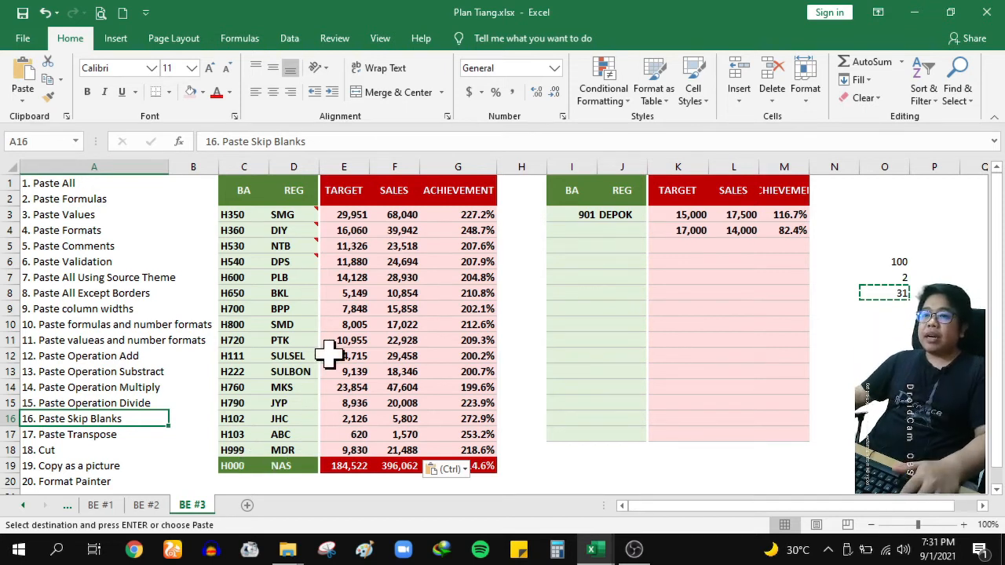
pyautogui.press('Escape')
pyautogui.click(404, 276)
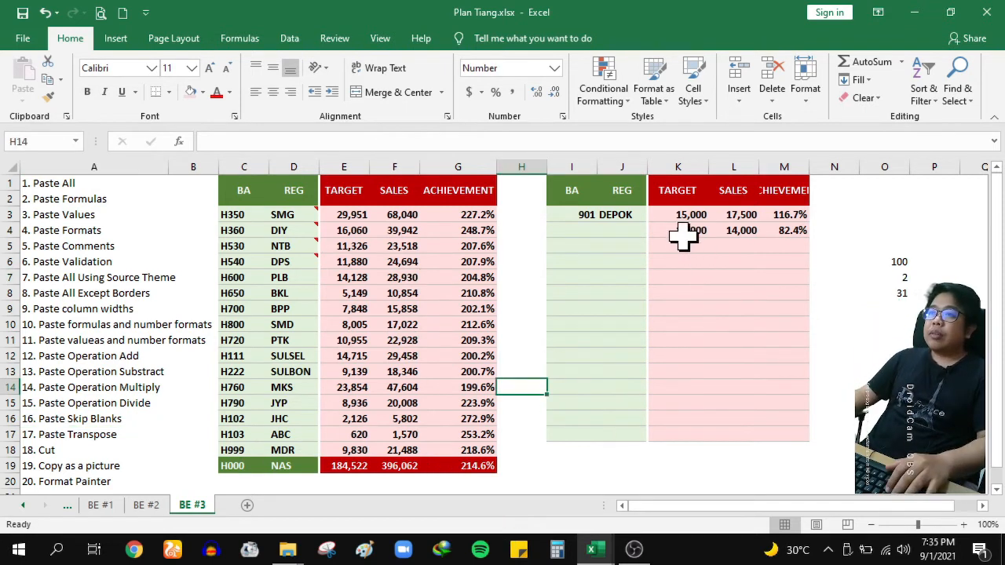
# Step: Copy the full source table C1:G19 and paste it at I1, replacing the data in the second table
pyautogui.moveTo(233, 210); pyautogui.dragTo(479, 464)
pyautogui.hotkey('ctrl', 'c')
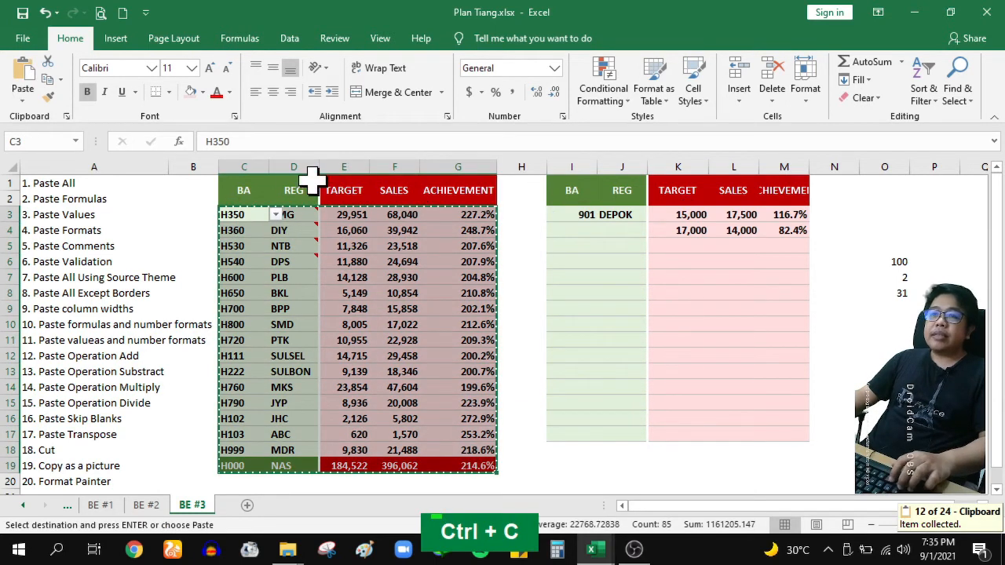
pyautogui.moveTo(242, 191); pyautogui.dragTo(467, 465)
pyautogui.hotkey('ctrl', 'c')
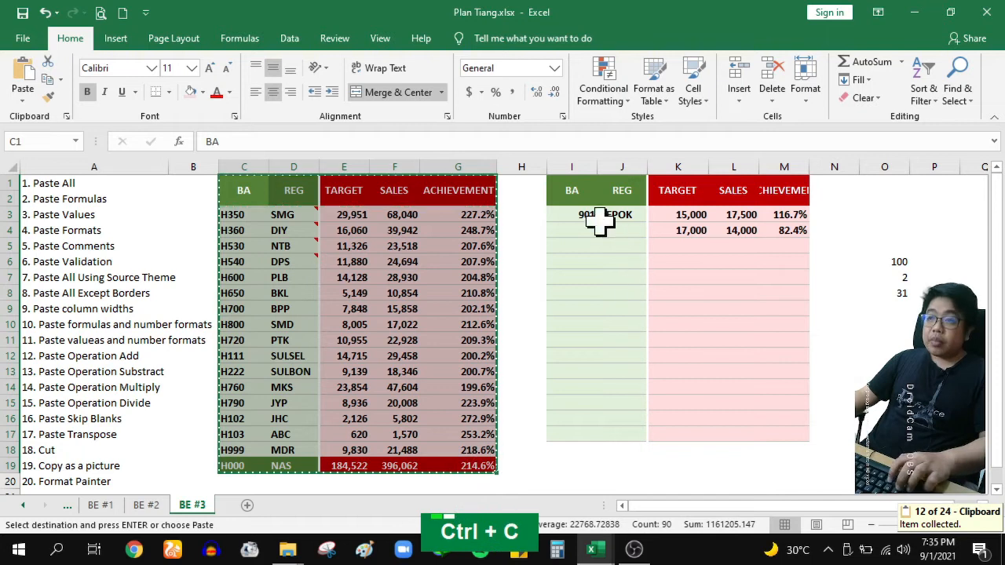
pyautogui.click(570, 185)
pyautogui.hotkey('ctrl', 'v')
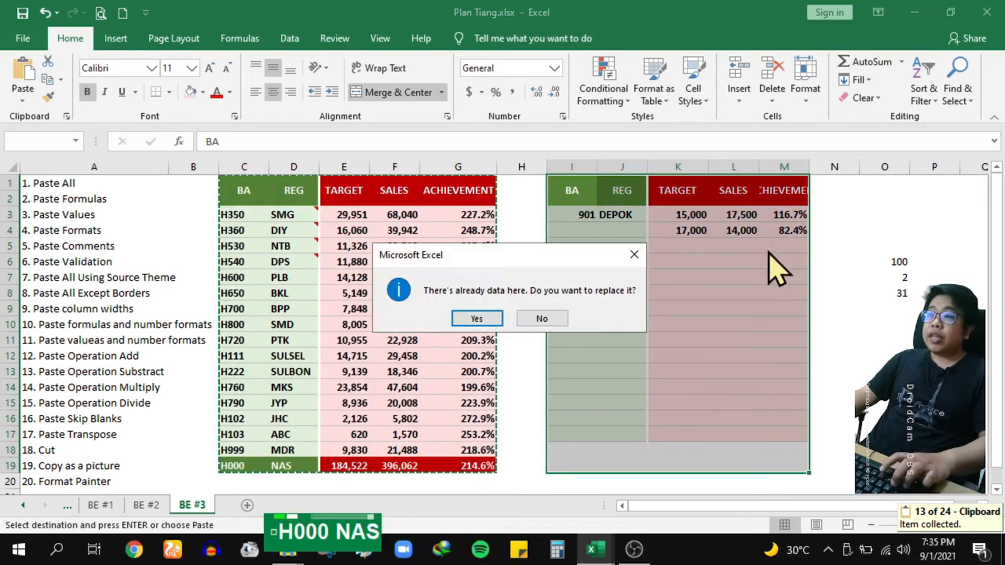
pyautogui.click(471, 322)
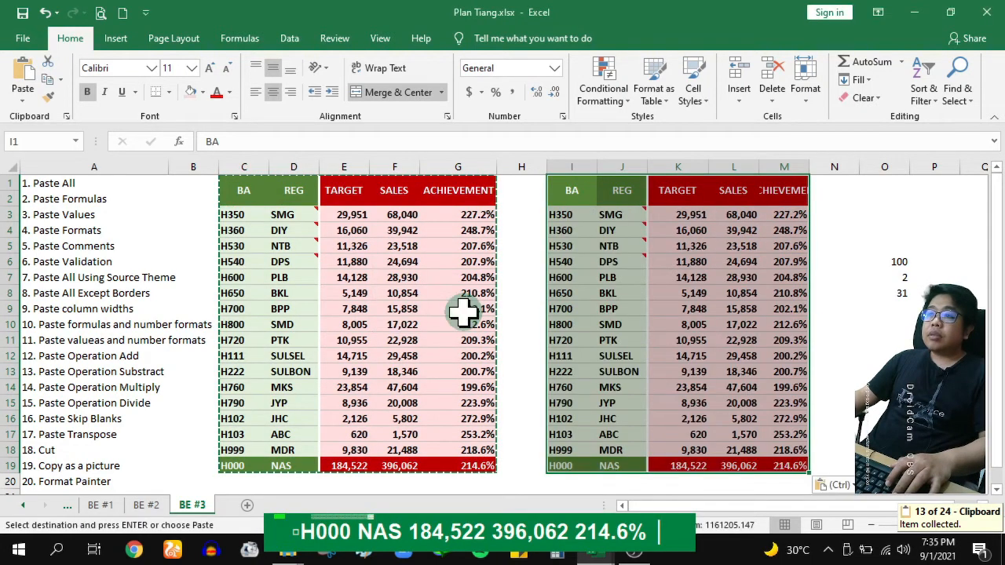
pyautogui.click(738, 292)
pyautogui.press('Escape')
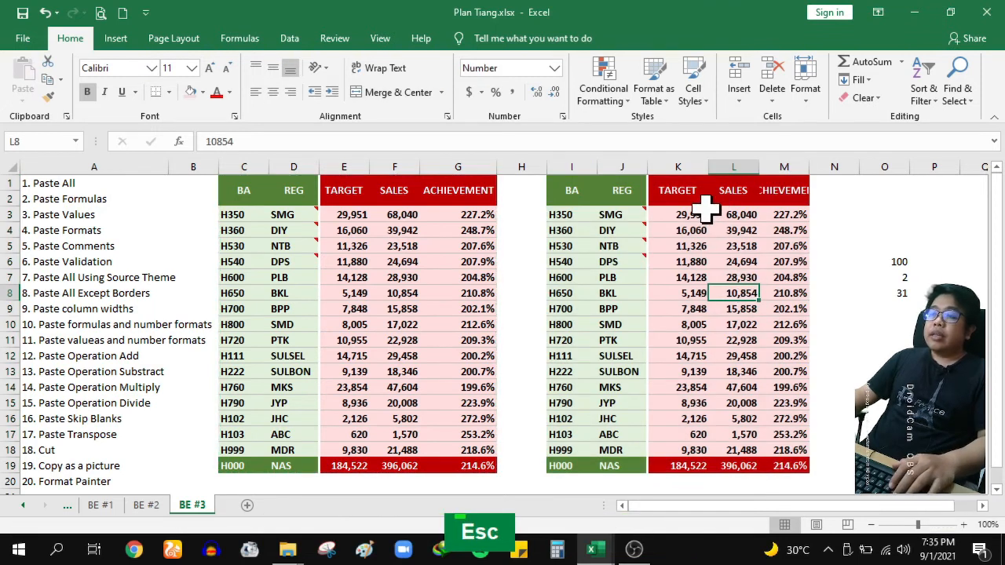
# Step: Autofit the width of the second table's ACHIEVEMENT column M
pyautogui.click(734, 215)
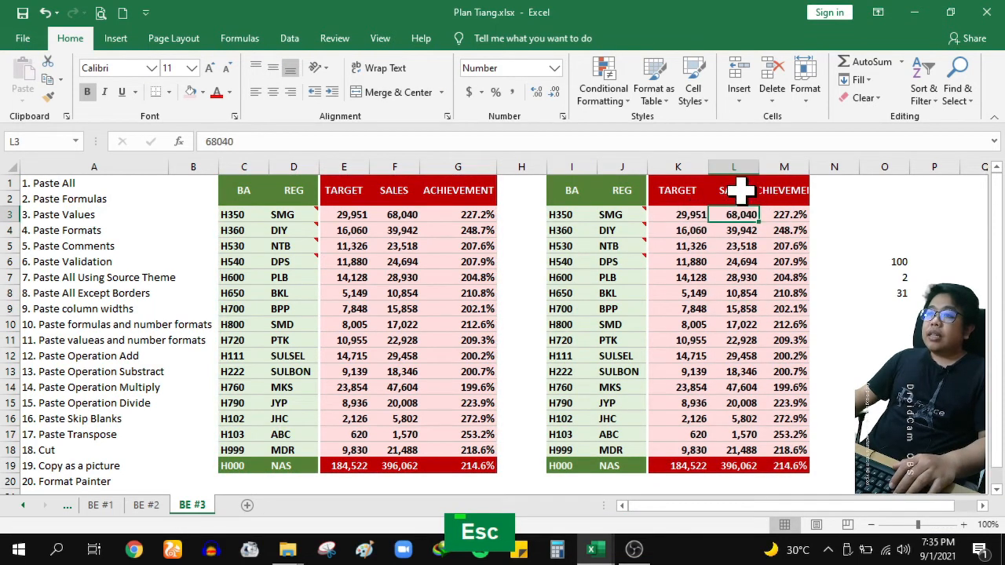
pyautogui.click(740, 191)
pyautogui.doubleClick(809, 169)
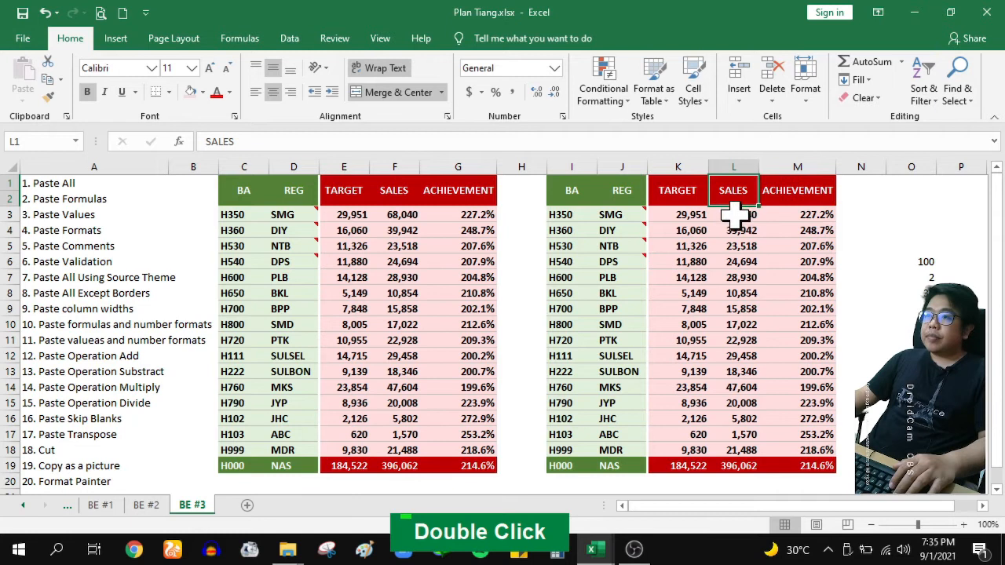
# Step: Copy the 100 in O6 and multiply SALES L3:L18 by it using Paste Special with Values and the Multiply operation
pyautogui.click(916, 262)
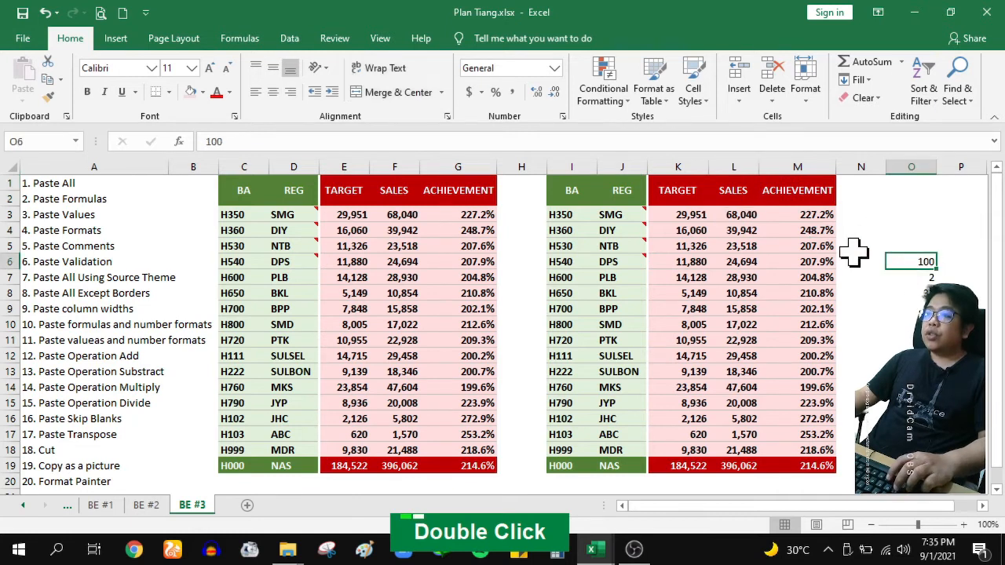
pyautogui.hotkey('ctrl', 'c')
pyautogui.moveTo(746, 216); pyautogui.dragTo(740, 451)
pyautogui.click(741, 293)
pyautogui.moveTo(741, 218); pyautogui.dragTo(734, 443)
pyautogui.rightClick(741, 417)
pyautogui.press('s')
pyautogui.press('s')
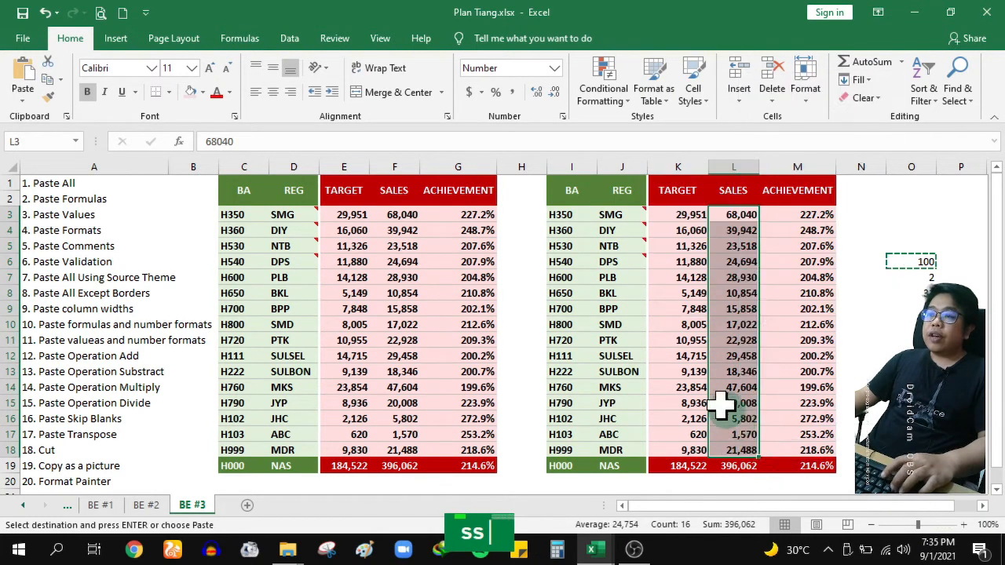
pyautogui.press('v')
pyautogui.click(759, 430)
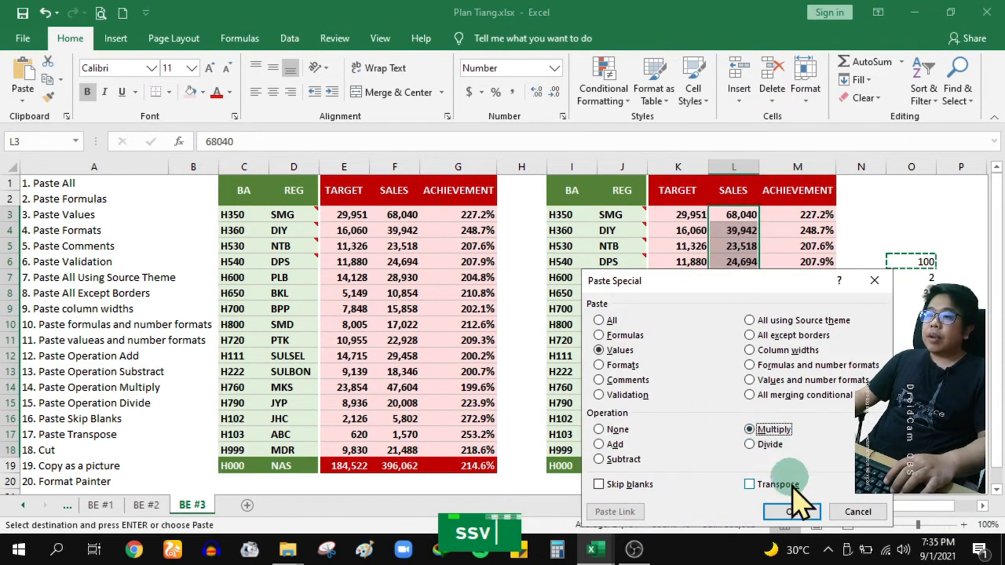
pyautogui.click(791, 512)
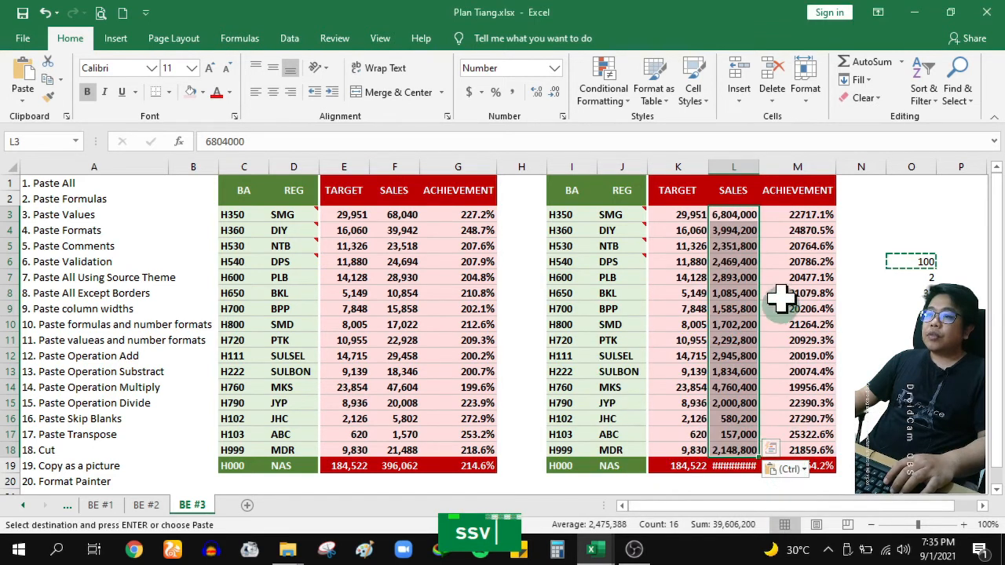
# Step: Autofit the second table's SALES column L and compare its values with the original SALES column F
pyautogui.click(776, 293)
pyautogui.doubleClick(759, 170)
pyautogui.click(750, 275)
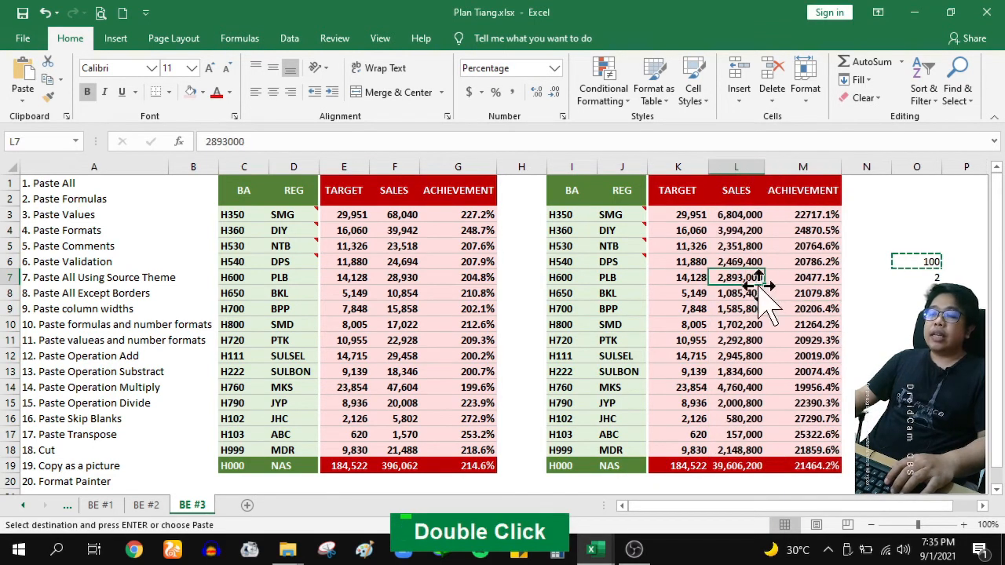
pyautogui.click(398, 279)
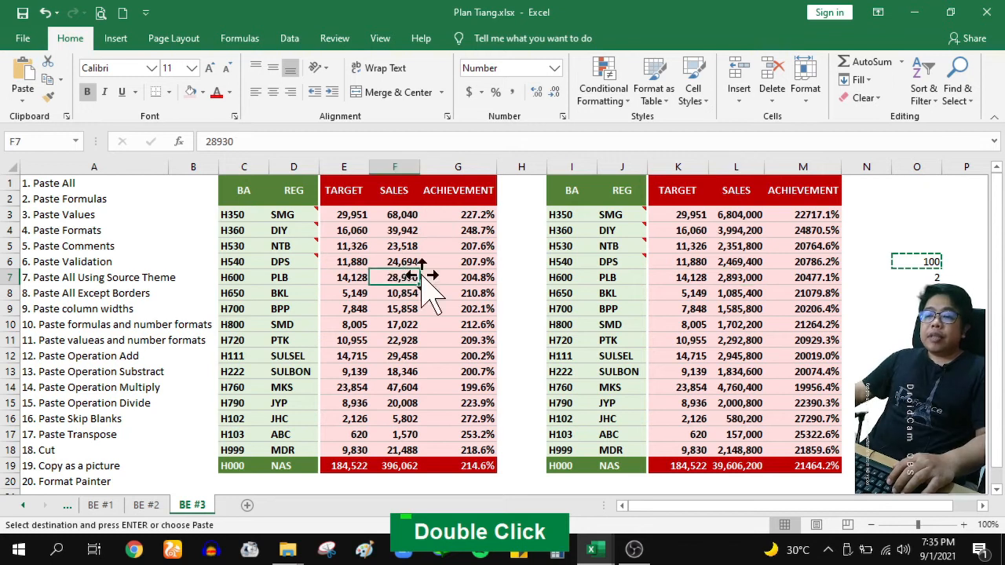
pyautogui.click(395, 309)
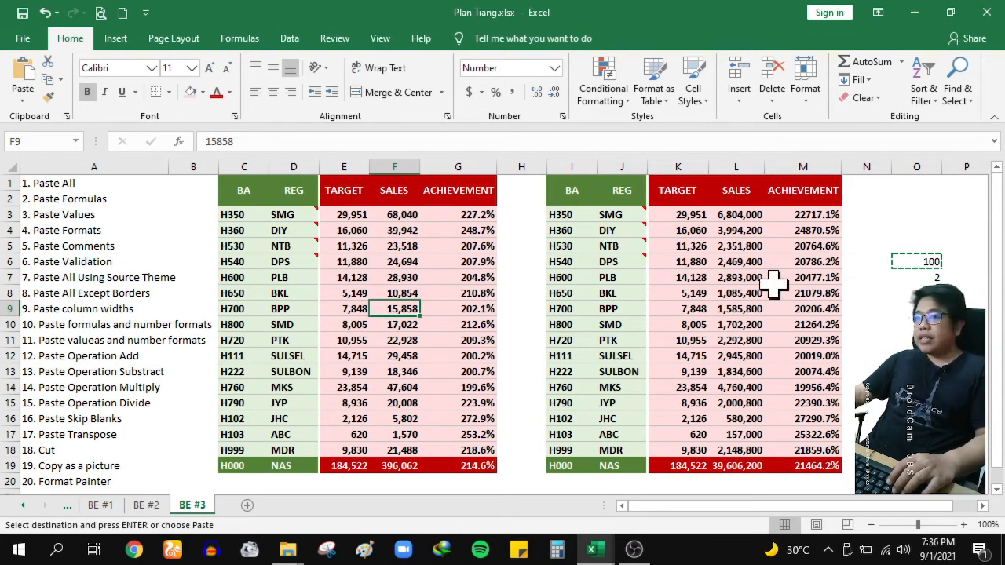
pyautogui.click(733, 292)
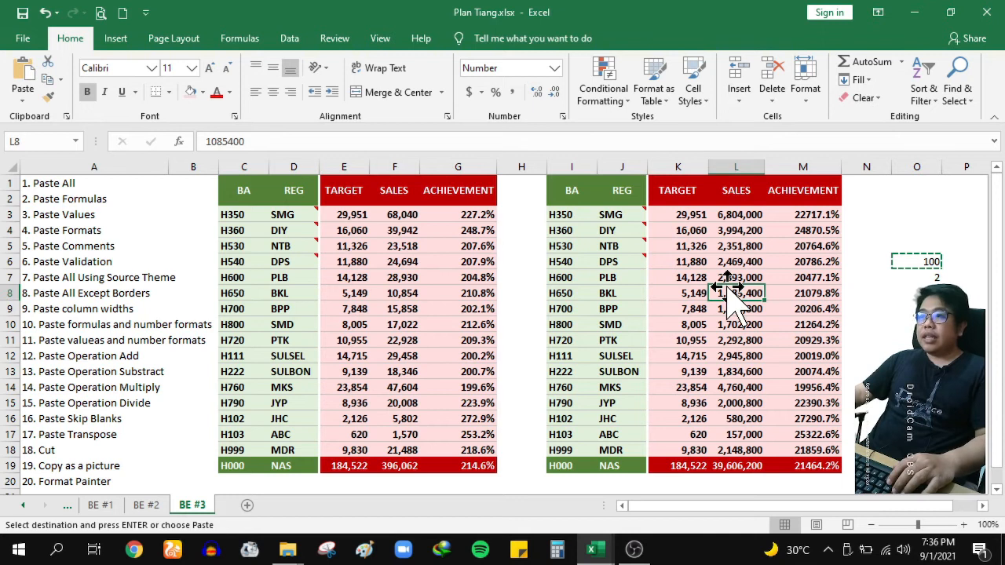
# Step: Clear the TARGET, SALES and ACHIEVEMENT cells E8:G8 of the H650 row in the source table
pyautogui.click(399, 291)
pyautogui.press('Delete')
pyautogui.click(395, 339)
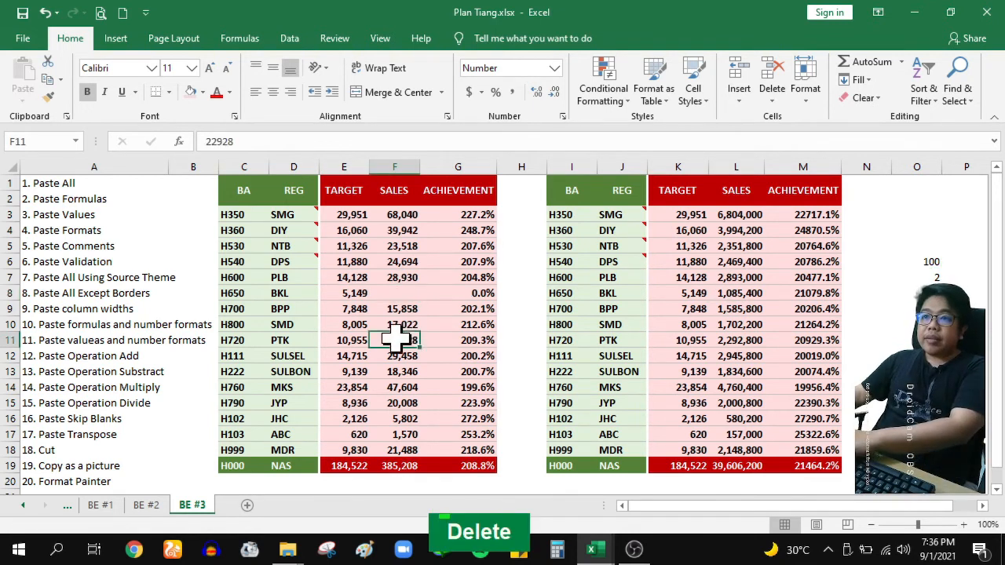
pyautogui.click(364, 295)
pyautogui.press('Delete')
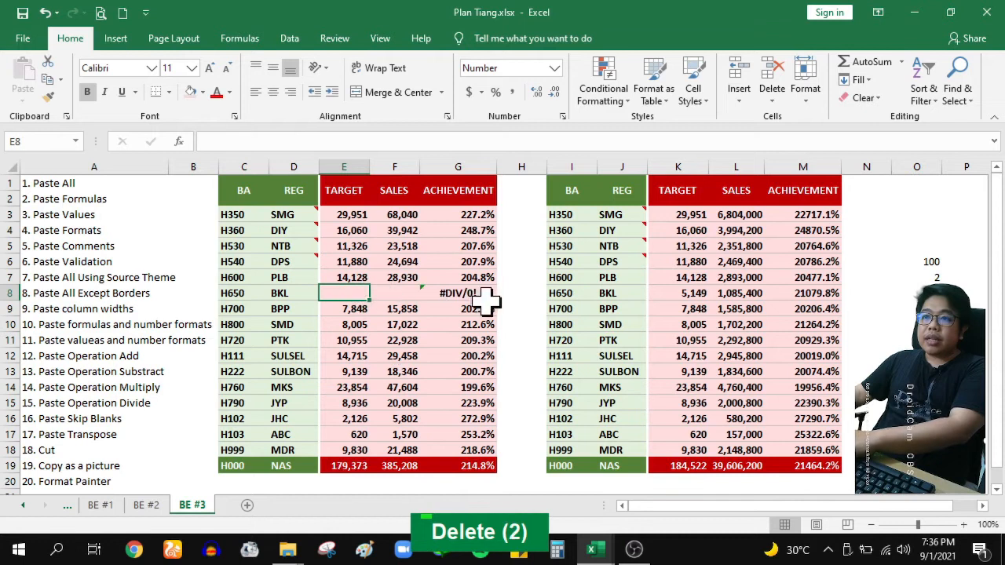
pyautogui.click(425, 296)
pyautogui.press('Delete')
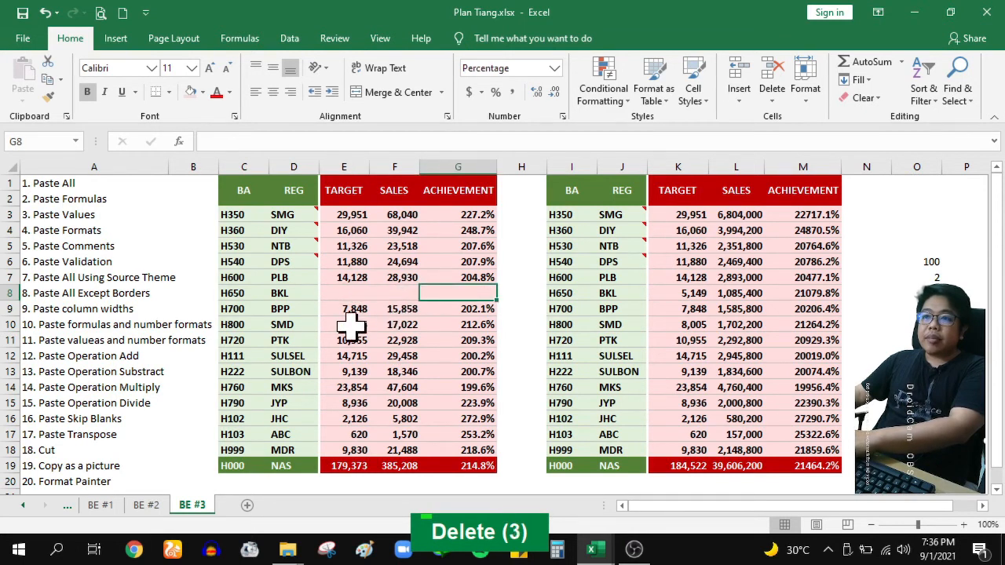
# Step: Clear the TARGET, SALES and ACHIEVEMENT cells E12:G12 of the H111 row in the source table
pyautogui.click(347, 353)
pyautogui.press('Delete')
pyautogui.click(405, 355)
pyautogui.press('Delete')
pyautogui.click(463, 355)
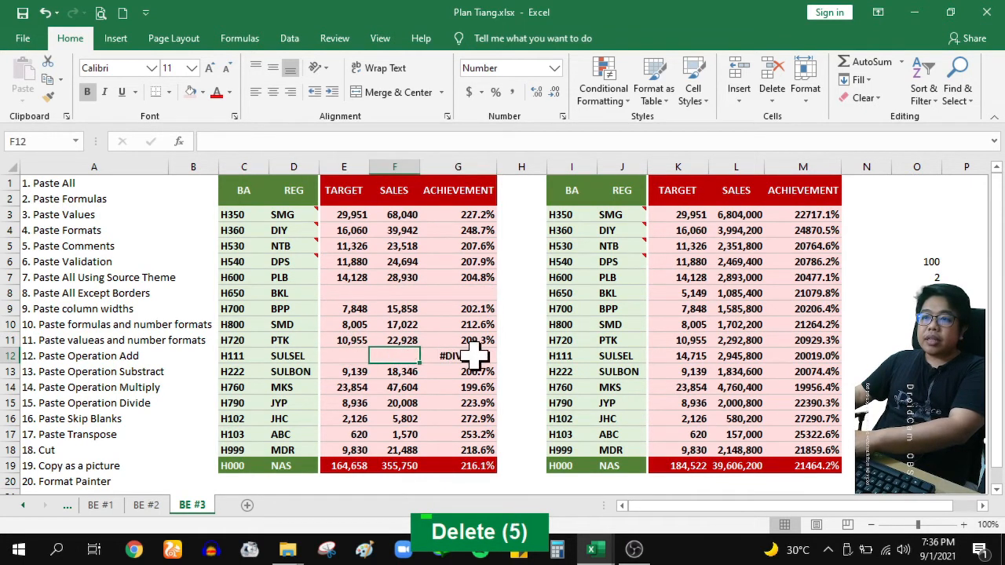
pyautogui.press('Delete')
# Step: Clear cells E17:G17 of the H103 row in the source table and check the blanked rows
pyautogui.click(347, 434)
pyautogui.press('Delete')
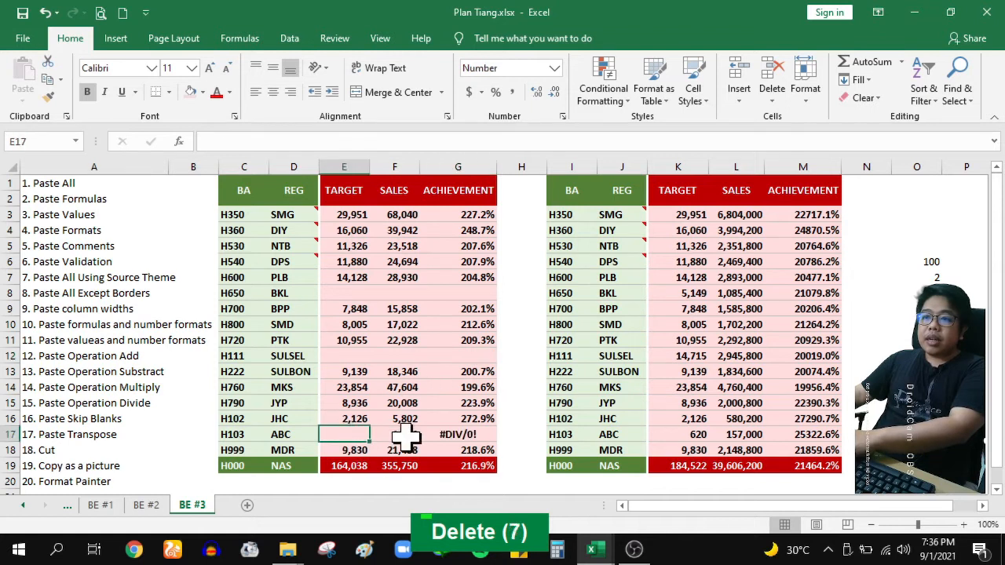
pyautogui.click(404, 435)
pyautogui.press('Delete')
pyautogui.click(487, 436)
pyautogui.press('Delete')
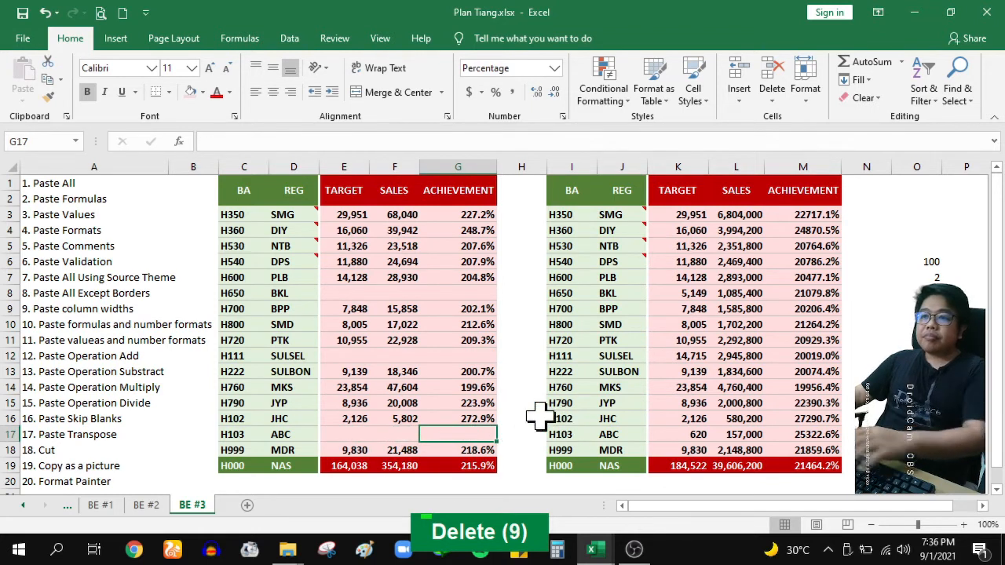
pyautogui.click(349, 293)
pyautogui.click(339, 355)
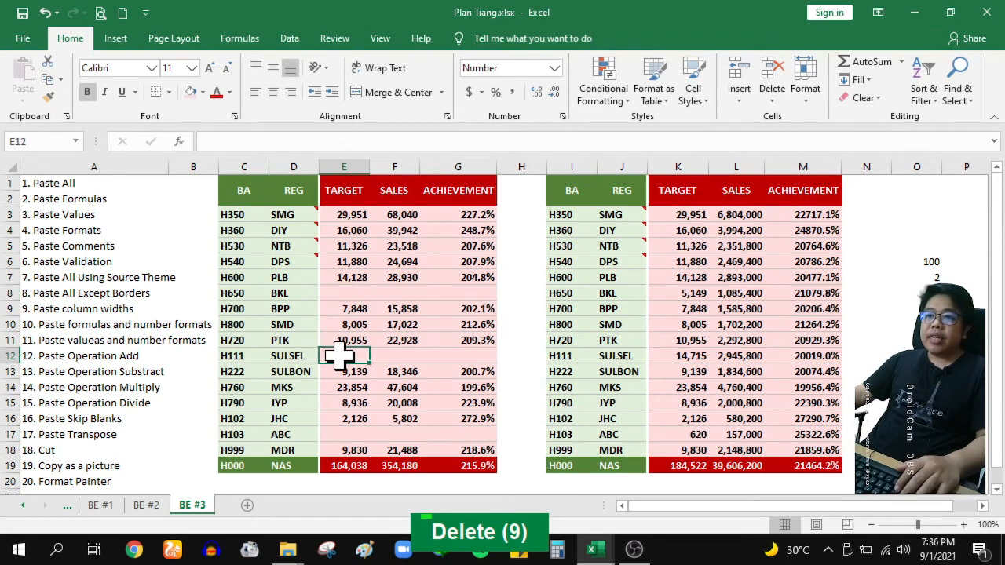
pyautogui.doubleClick(408, 293)
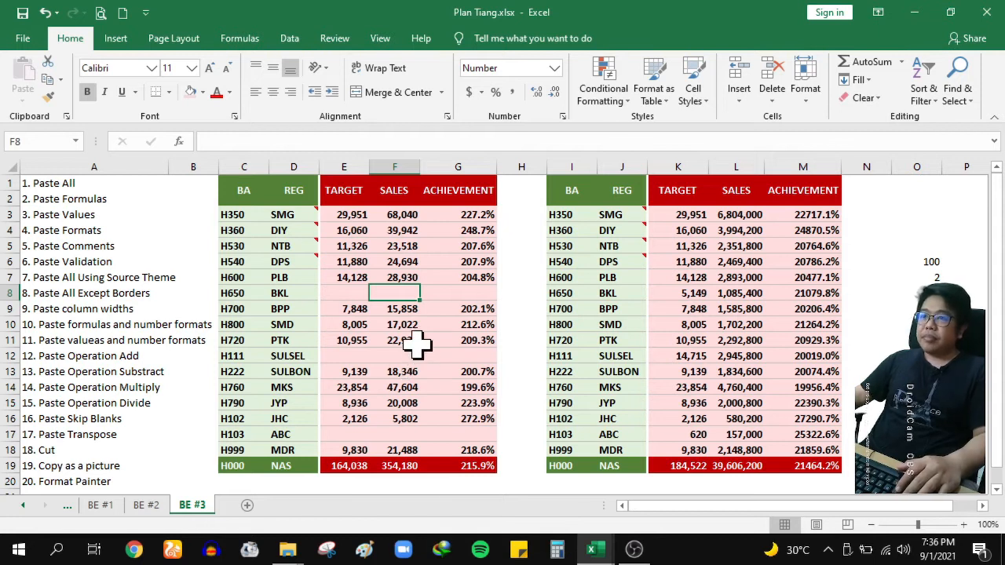
# Step: Try a regular paste of E3:G19 onto the second table at K3 and undo it
pyautogui.moveTo(352, 218); pyautogui.dragTo(479, 460)
pyautogui.hotkey('ctrl', 'c')
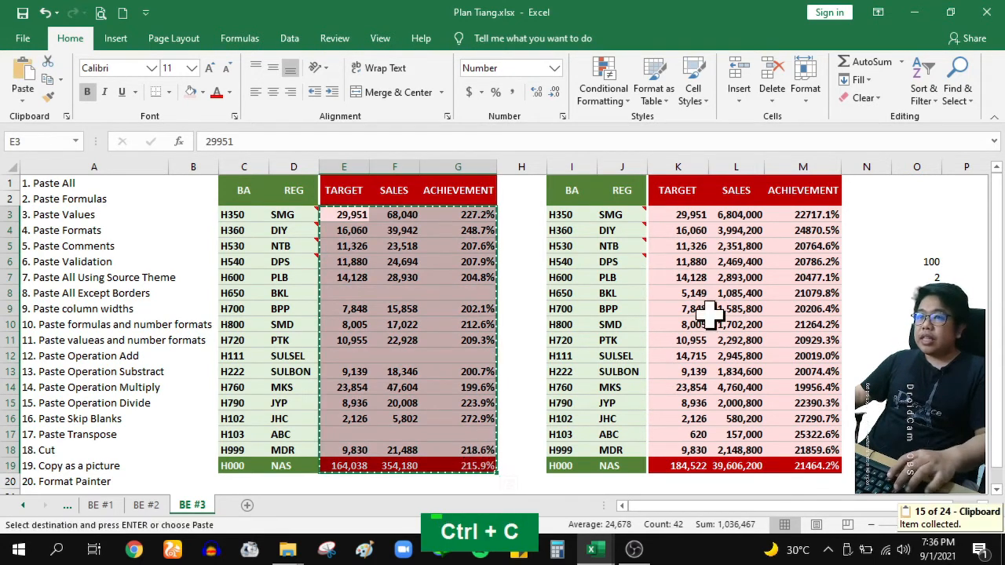
pyautogui.click(699, 216)
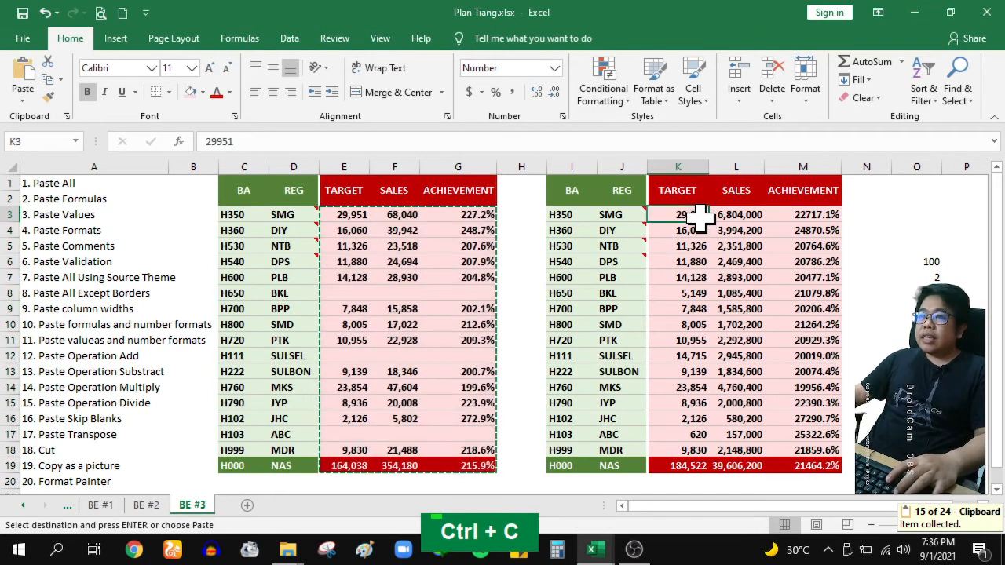
pyautogui.hotkey('ctrl', 'v')
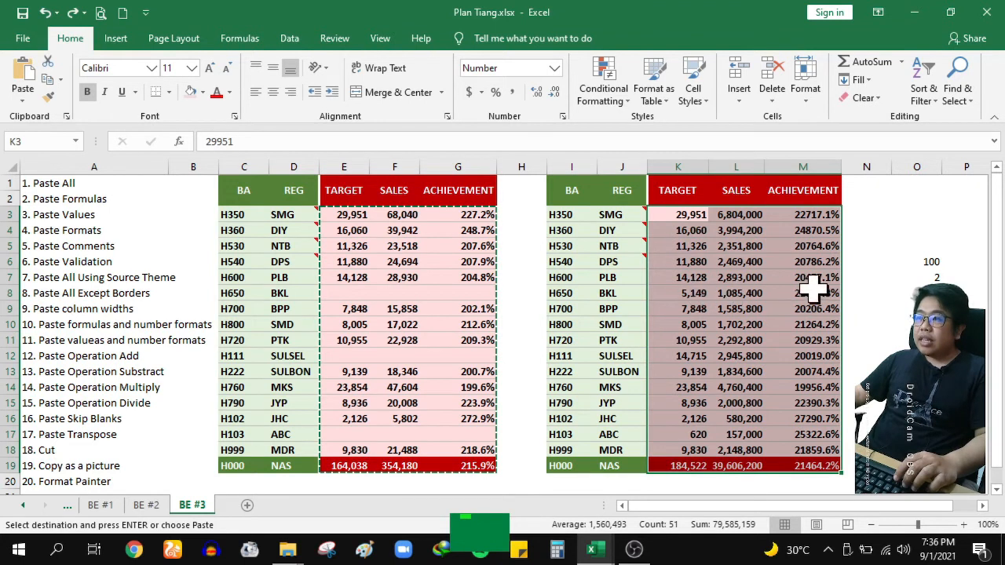
pyautogui.hotkey('ctrl', 'z')
pyautogui.hotkey('ctrl', 'z')
pyautogui.hotkey('ctrl', 'y')
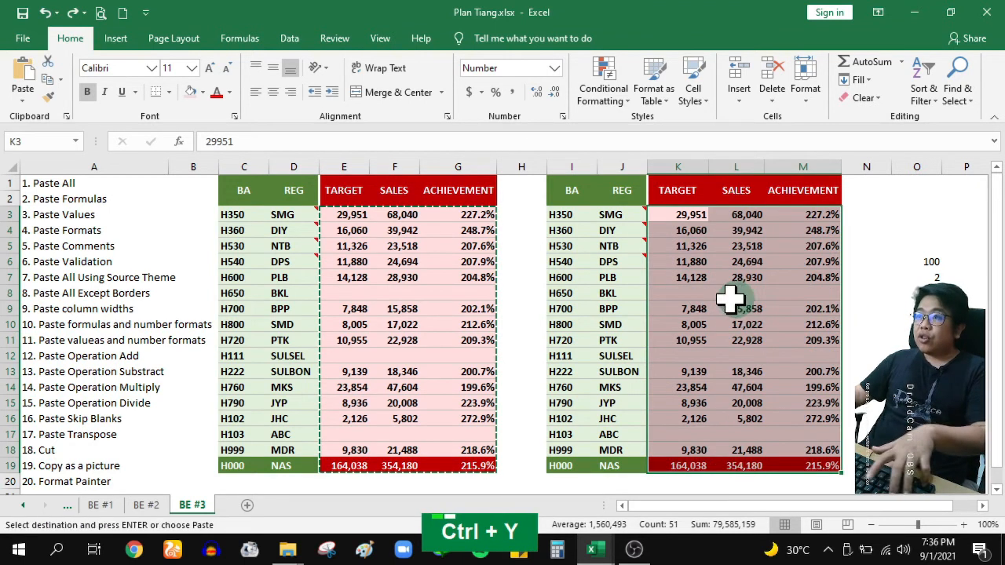
pyautogui.hotkey('ctrl', 'z')
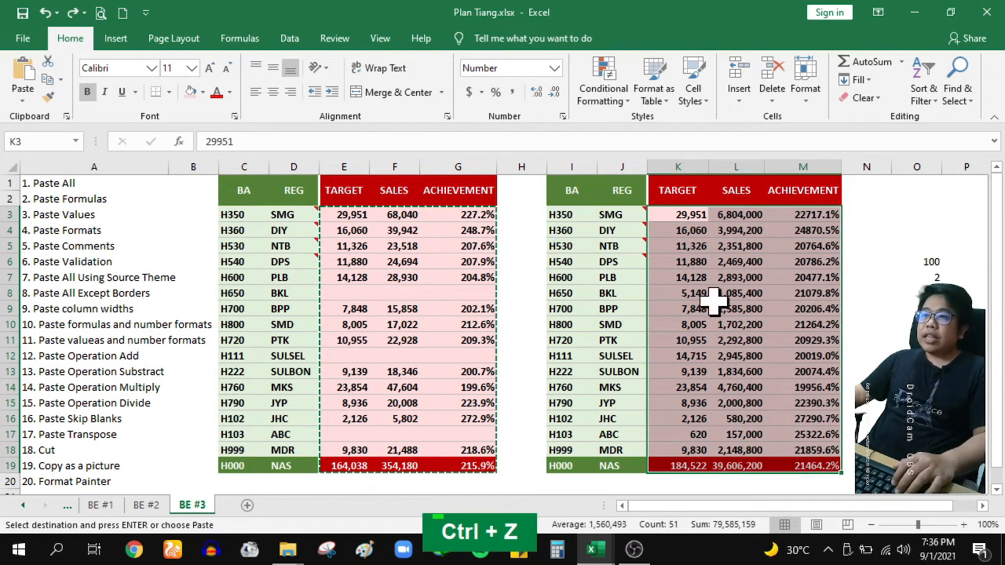
pyautogui.click(686, 293)
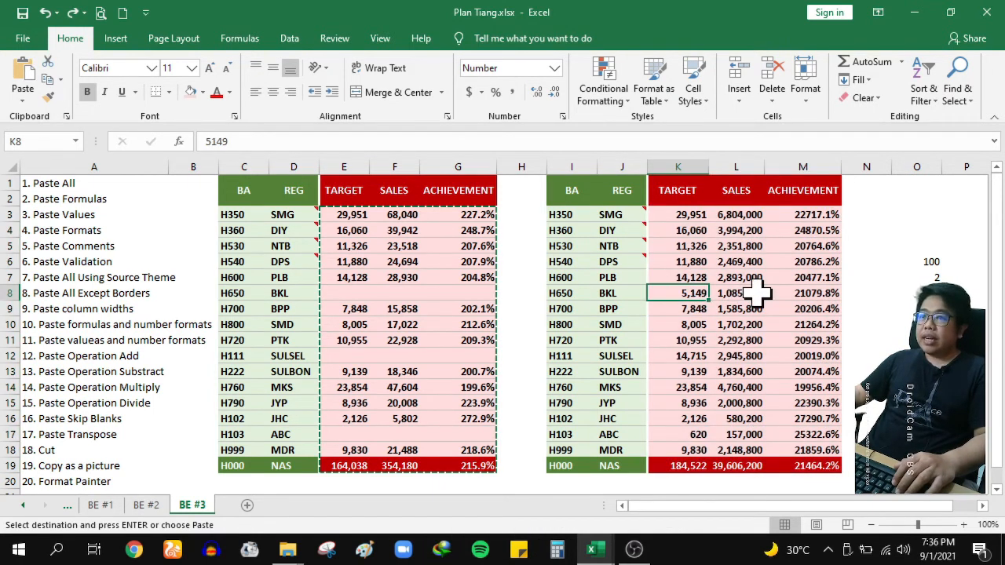
pyautogui.moveTo(691, 212); pyautogui.dragTo(694, 269)
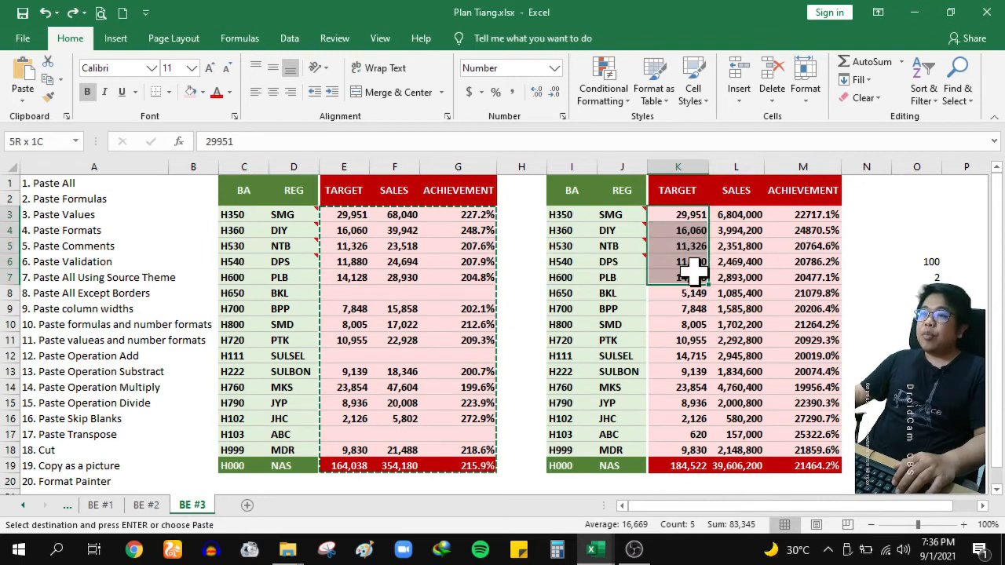
pyautogui.moveTo(353, 215); pyautogui.dragTo(414, 456)
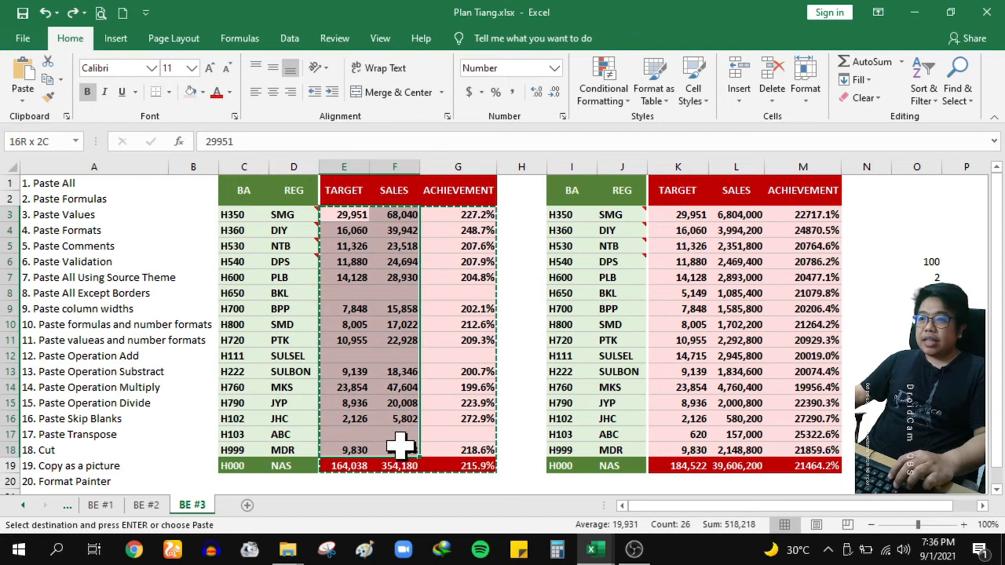
pyautogui.hotkey('ctrl', 'c')
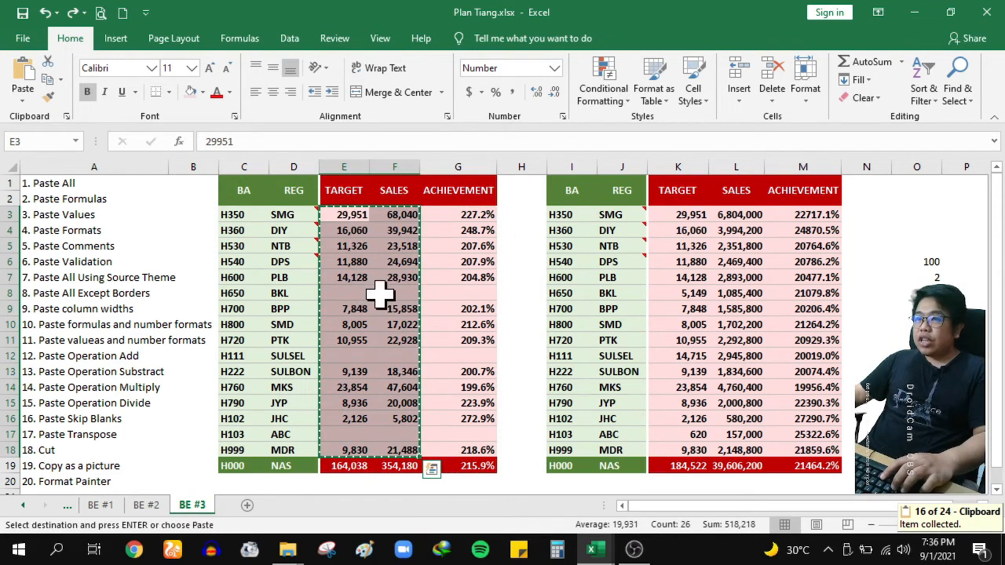
pyautogui.moveTo(685, 298); pyautogui.dragTo(741, 293)
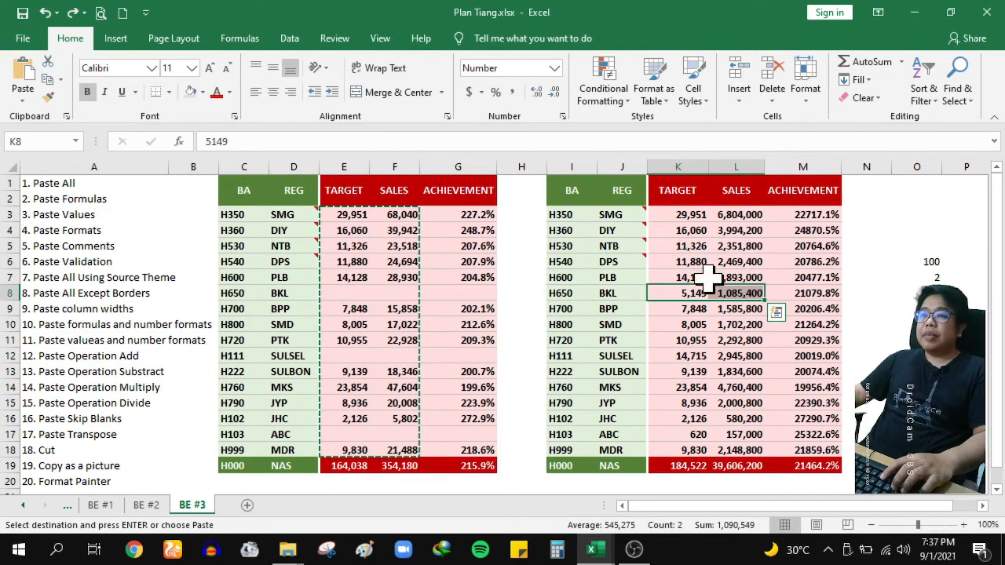
pyautogui.moveTo(696, 216); pyautogui.dragTo(689, 263)
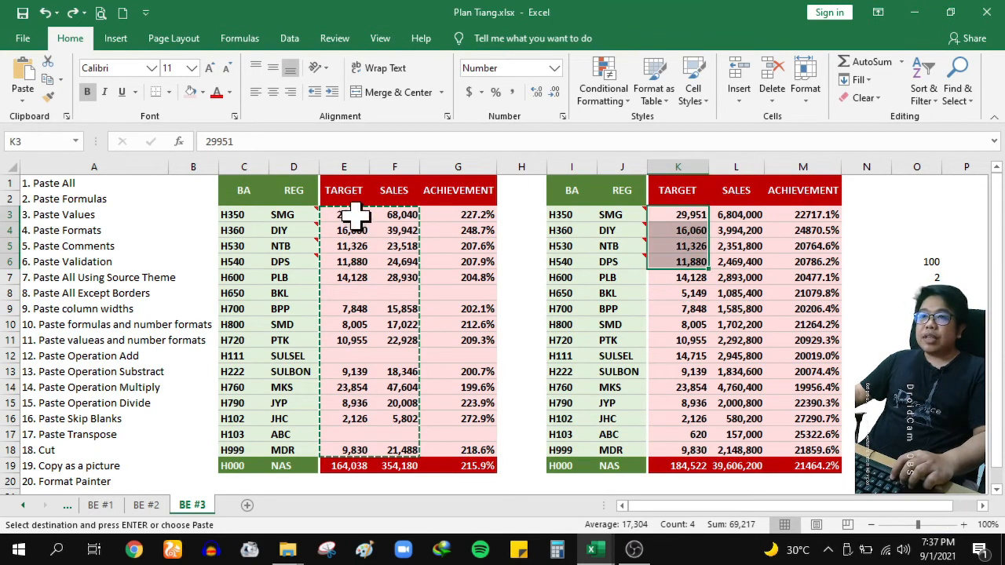
# Step: Copy the source block E3:F7 above the first blank row and paste its values at K3
pyautogui.moveTo(355, 216); pyautogui.dragTo(393, 285)
pyautogui.hotkey('ctrl', 'c')
pyautogui.rightClick(690, 216)
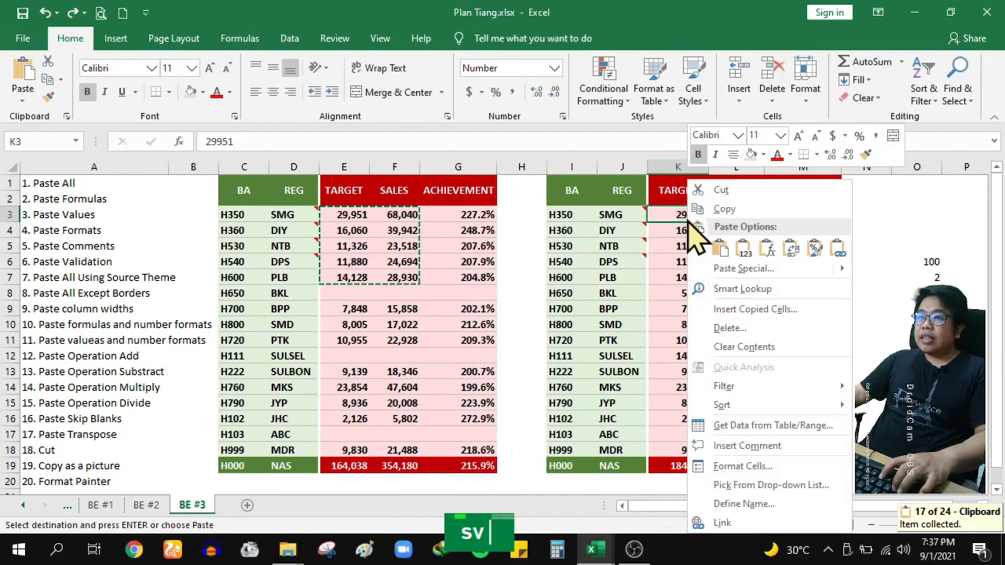
pyautogui.click(721, 249)
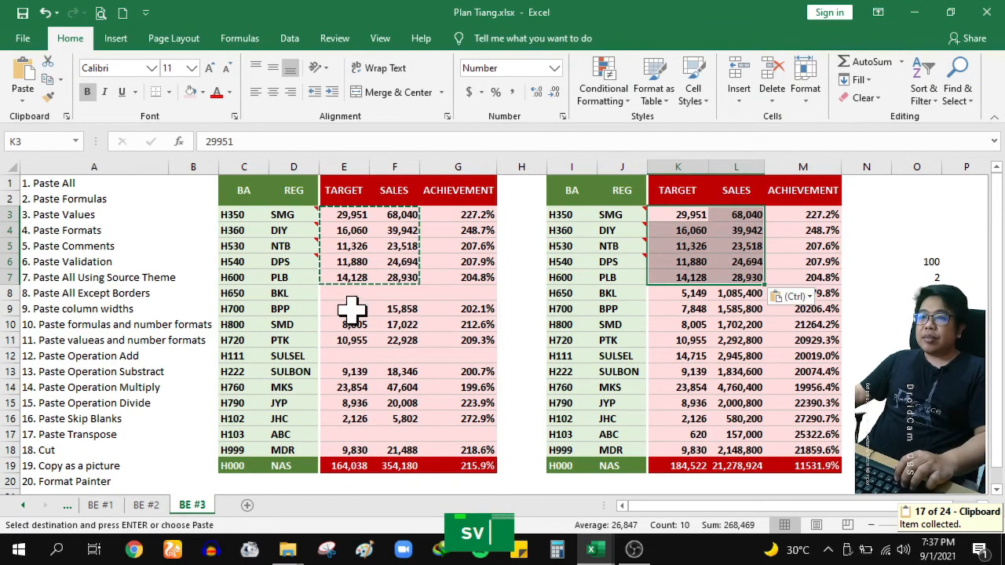
# Step: Copy the source block E9:F11 and paste only its values at K9 in the second table
pyautogui.moveTo(351, 310); pyautogui.dragTo(392, 341)
pyautogui.hotkey('ctrl', 'c')
pyautogui.rightClick(698, 312)
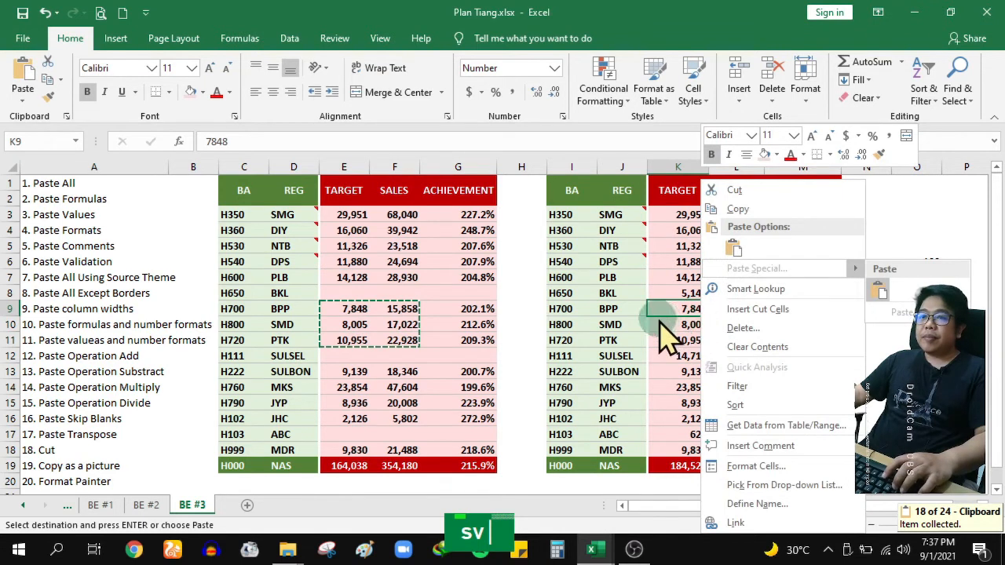
pyautogui.click(682, 317)
pyautogui.rightClick(688, 315)
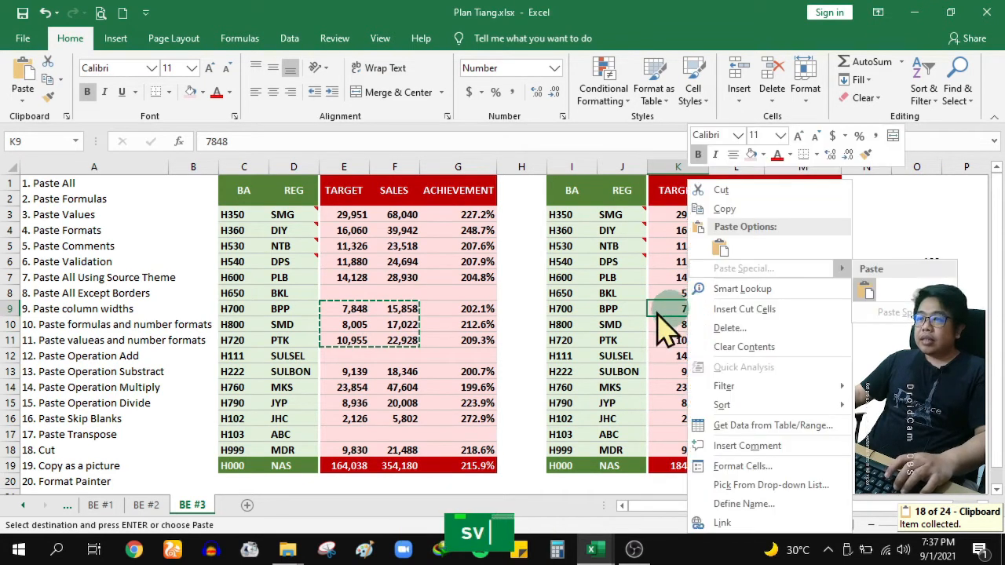
pyautogui.moveTo(352, 314); pyautogui.dragTo(390, 339)
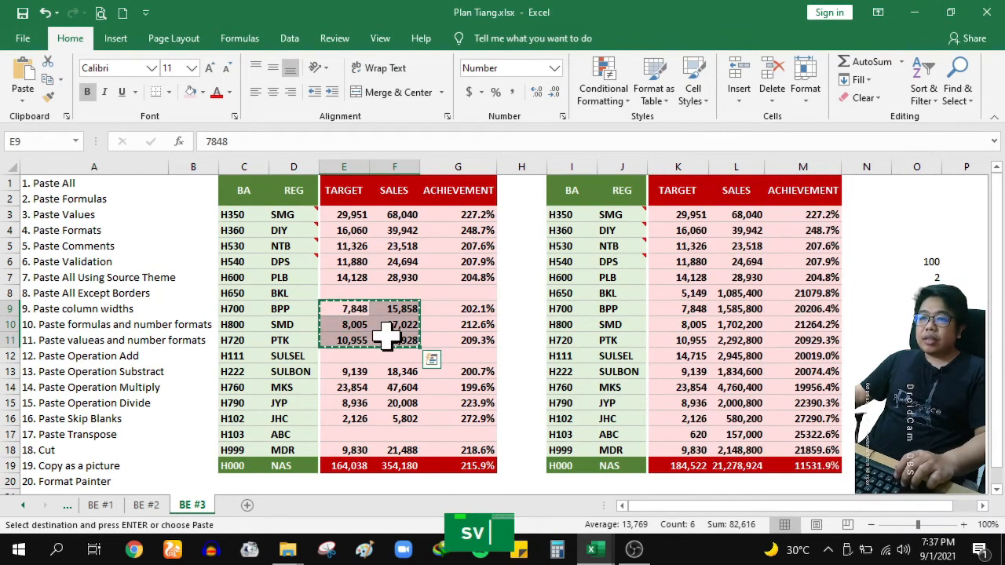
pyautogui.rightClick(686, 309)
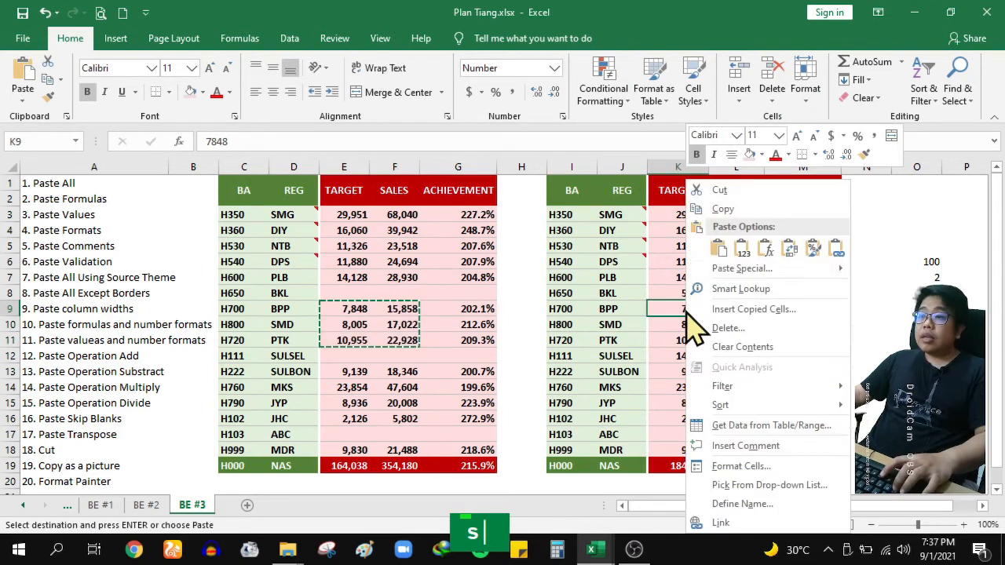
pyautogui.press('s')
pyautogui.press('v')
pyautogui.click(687, 358)
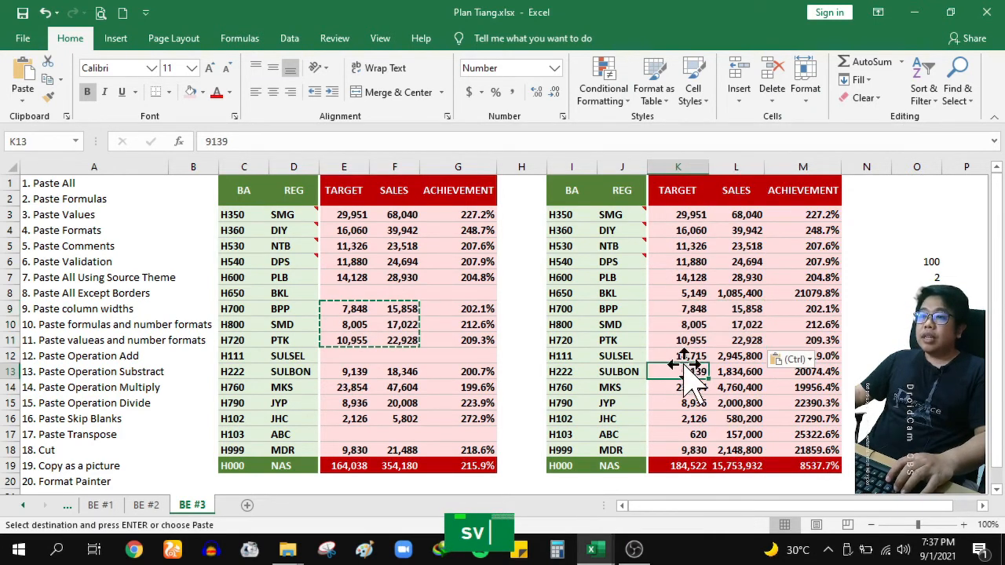
# Step: Copy the source block E13:F16 and paste only its values at K13 in the second table
pyautogui.moveTo(684, 355); pyautogui.dragTo(750, 356)
pyautogui.moveTo(363, 378); pyautogui.dragTo(384, 418)
pyautogui.hotkey('ctrl', 'c')
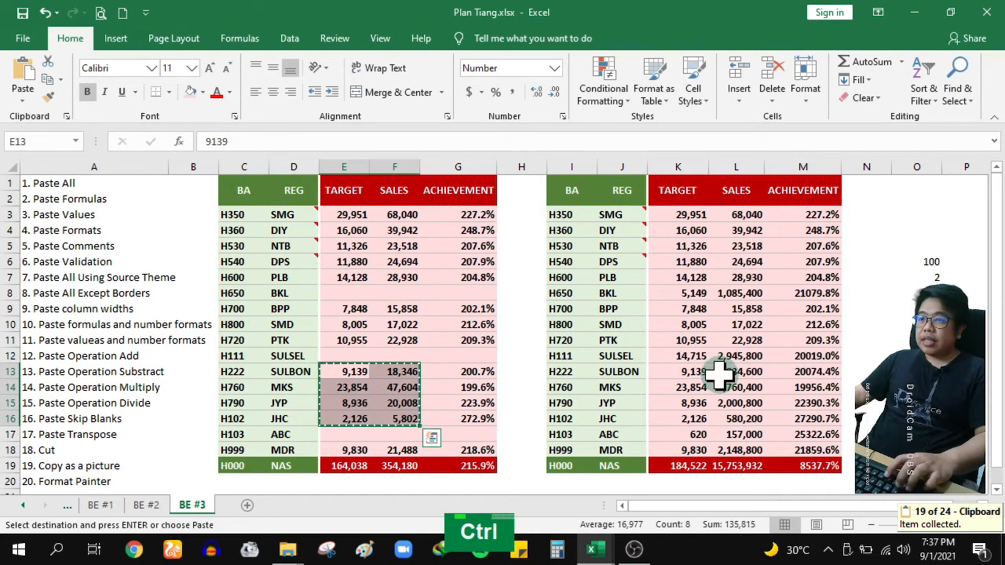
pyautogui.rightClick(680, 376)
pyautogui.press('s')
pyautogui.press('v')
# Step: Undo the block-by-block value pastes in the second table and cancel the copy selection
pyautogui.hotkey('ctrl', 'z')
pyautogui.hotkey('ctrl', 'z')
pyautogui.hotkey('ctrl', 'z')
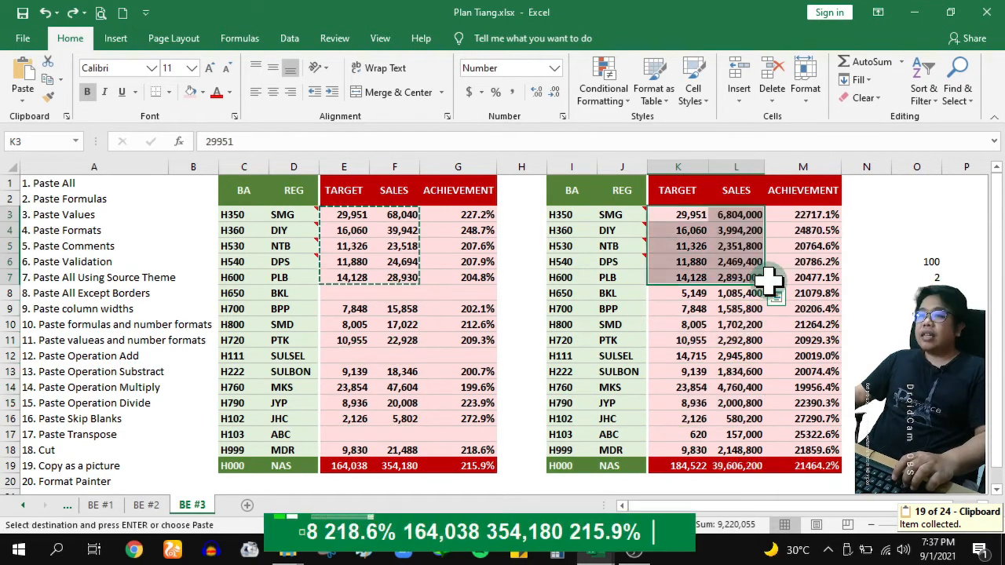
pyautogui.press('Escape')
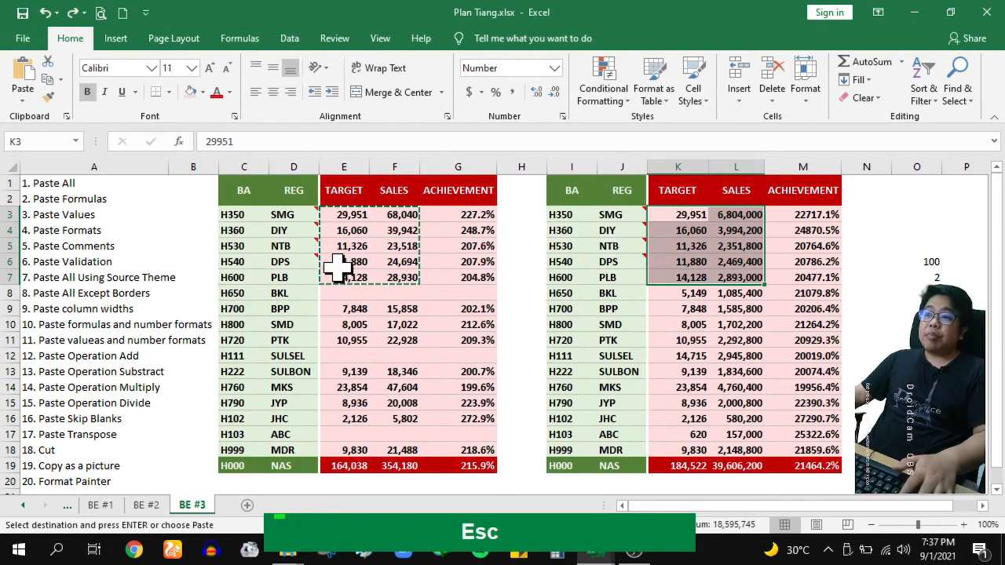
pyautogui.press('Escape')
# Step: Copy E3:F18 and paste it at K3 using Paste Special with Values and Skip blanks
pyautogui.click(338, 263)
pyautogui.moveTo(338, 211); pyautogui.dragTo(412, 450)
pyautogui.hotkey('ctrl', 'c')
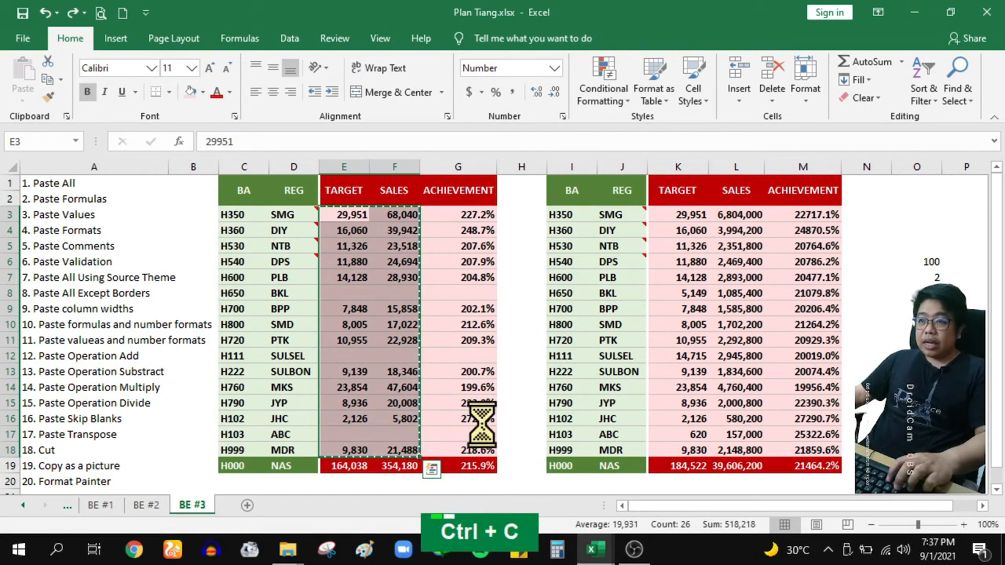
pyautogui.rightClick(688, 214)
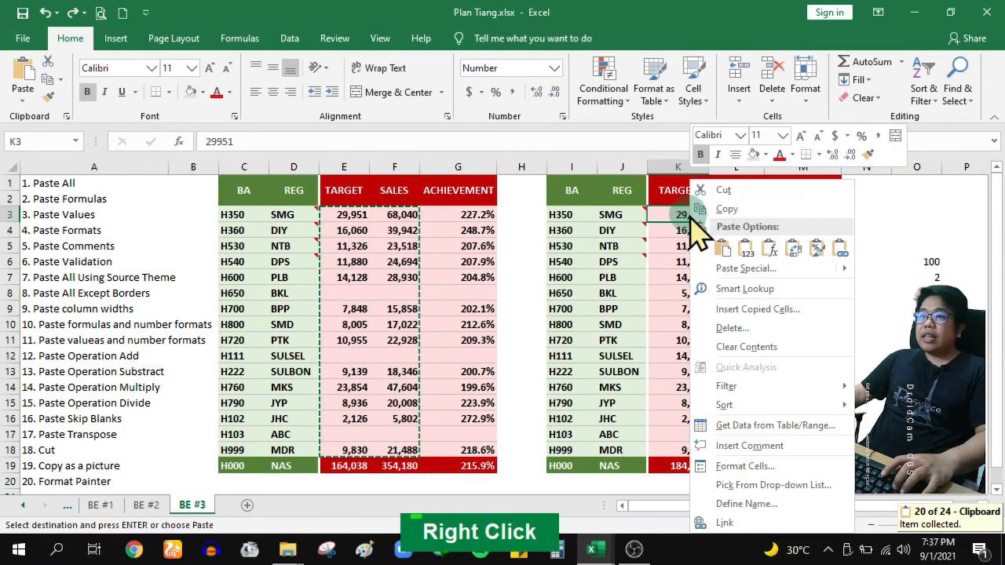
pyautogui.click(718, 267)
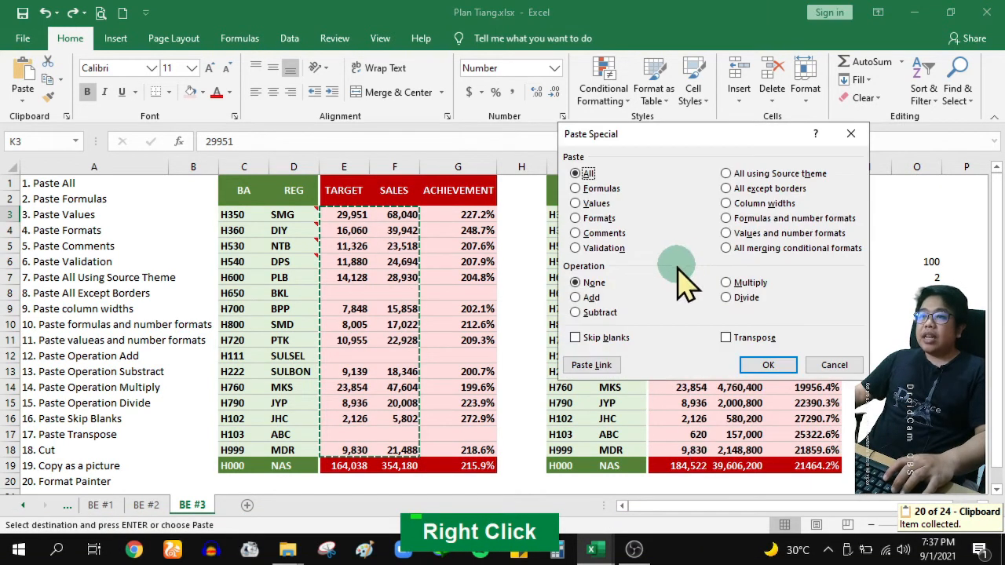
pyautogui.click(601, 337)
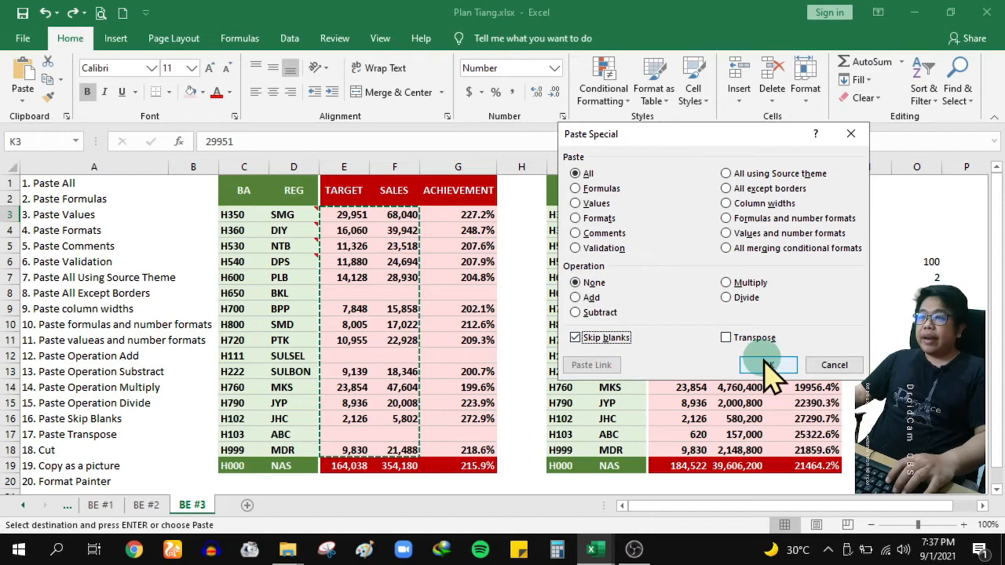
pyautogui.click(590, 204)
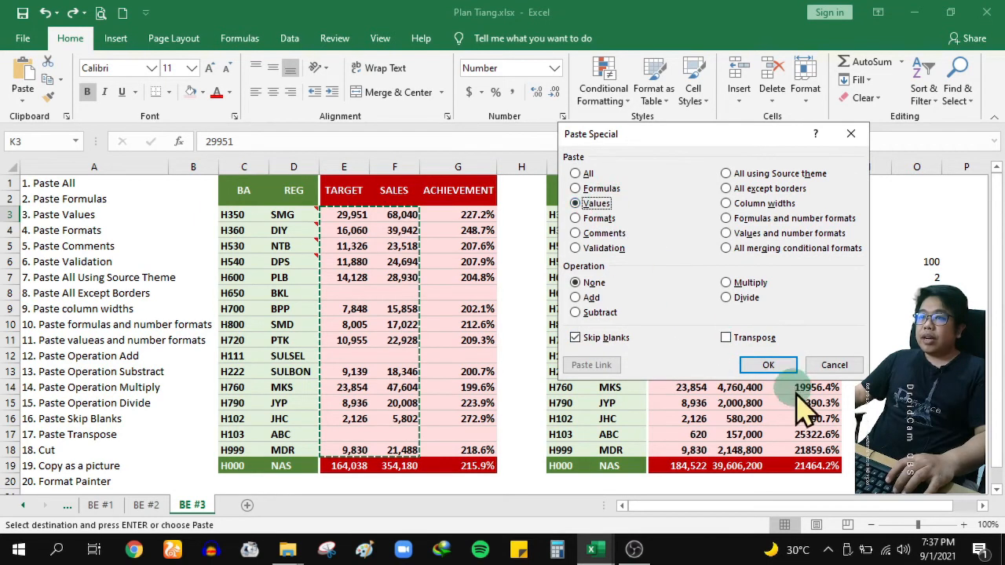
pyautogui.click(768, 365)
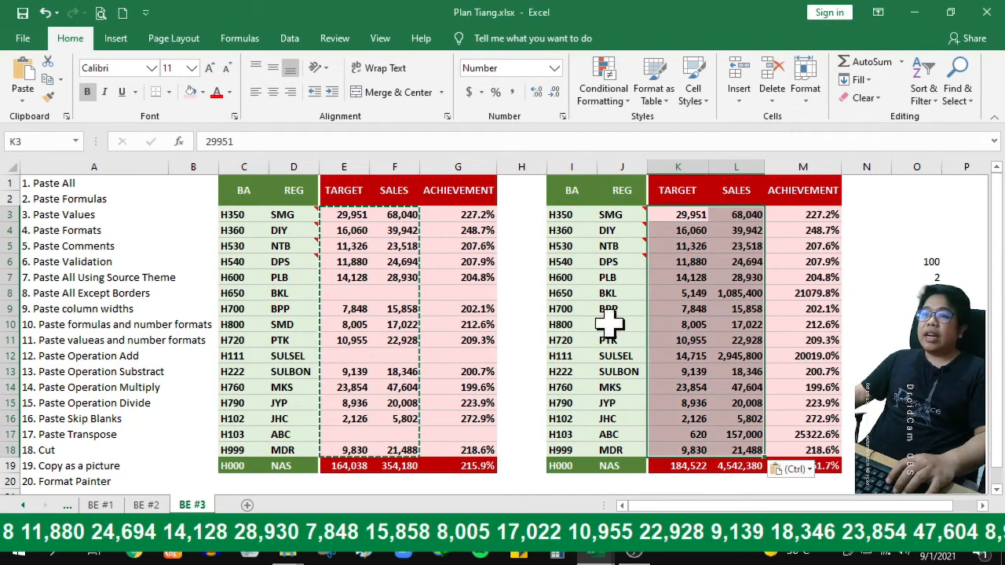
# Step: Highlight rows 8, 12 and 17 across both tables to compare the blank source cells with the pasted table, and clear the copy selection
pyautogui.moveTo(349, 291); pyautogui.dragTo(804, 291)
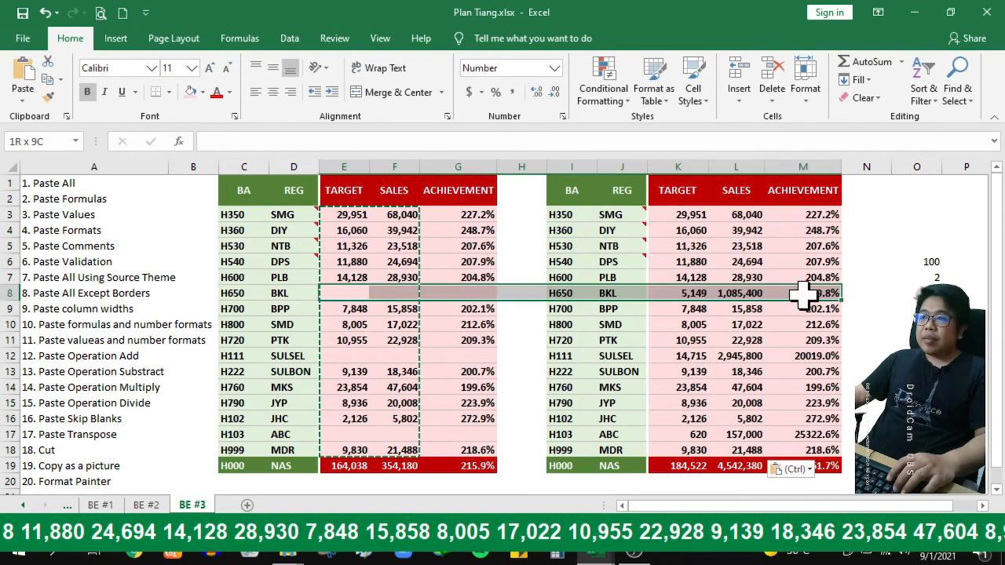
pyautogui.moveTo(334, 354); pyautogui.dragTo(840, 361)
pyautogui.keyDown('ctrl'); pyautogui.moveTo(338, 432); pyautogui.dragTo(819, 428); pyautogui.keyUp('ctrl')
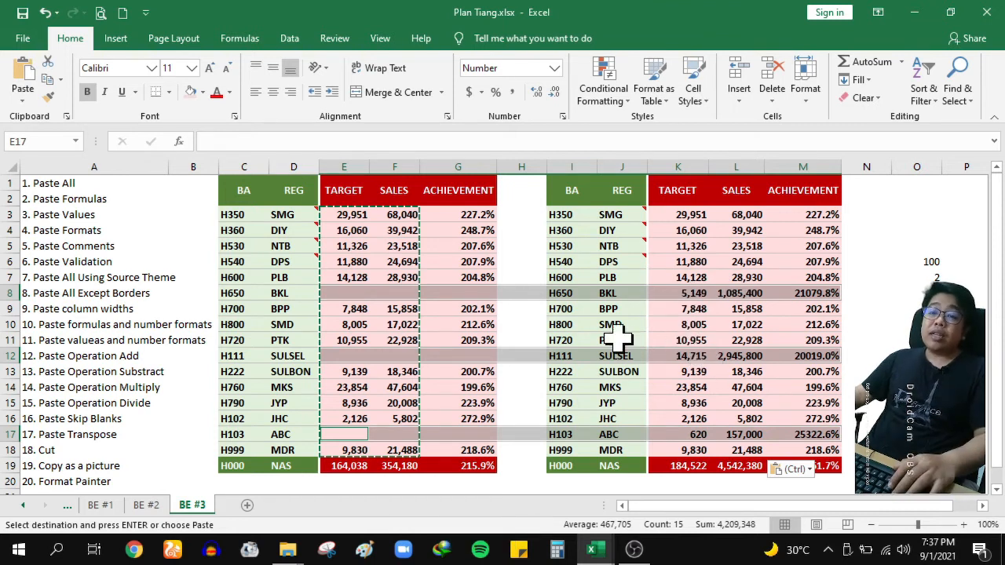
pyautogui.click(449, 320)
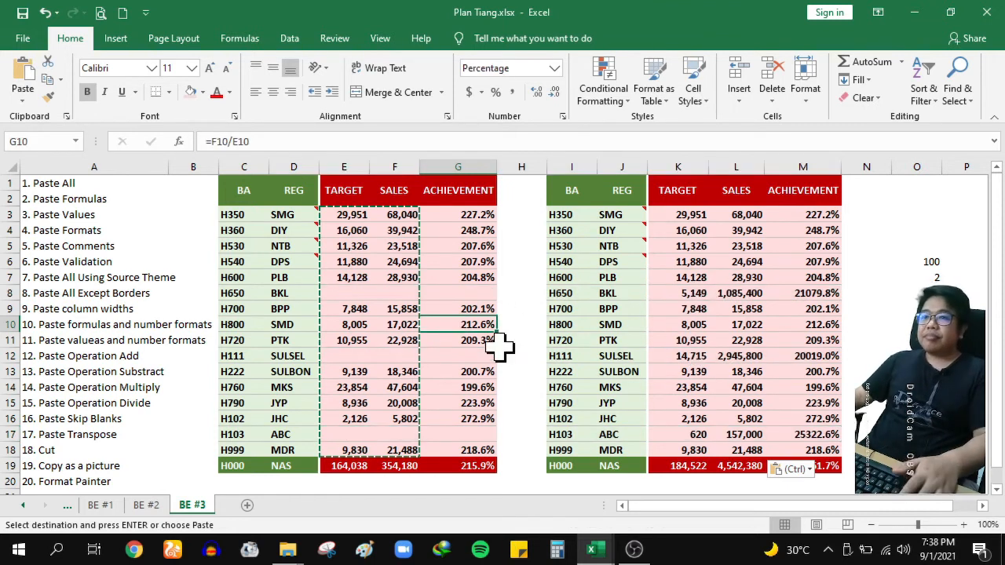
pyautogui.press('Escape')
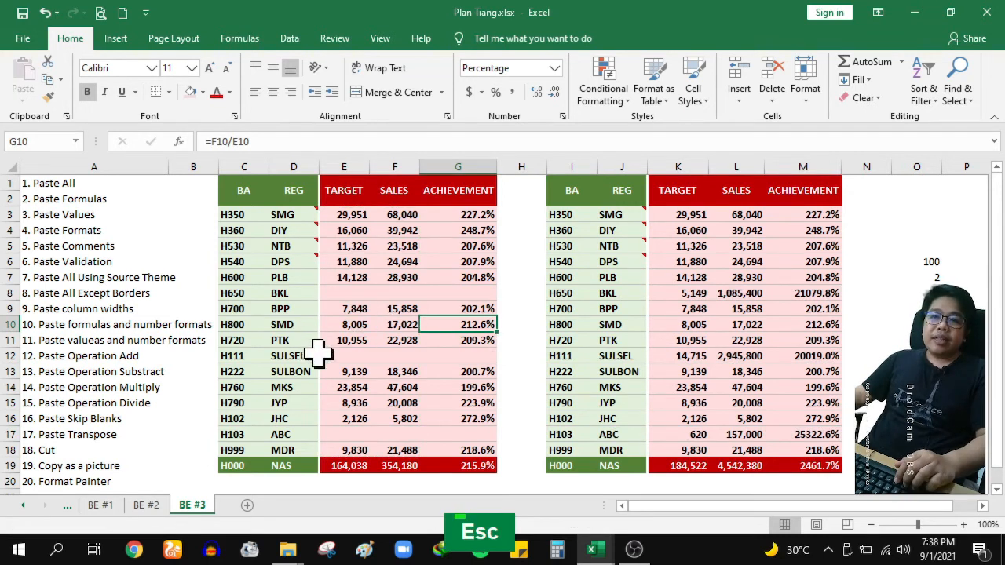
pyautogui.click(89, 435)
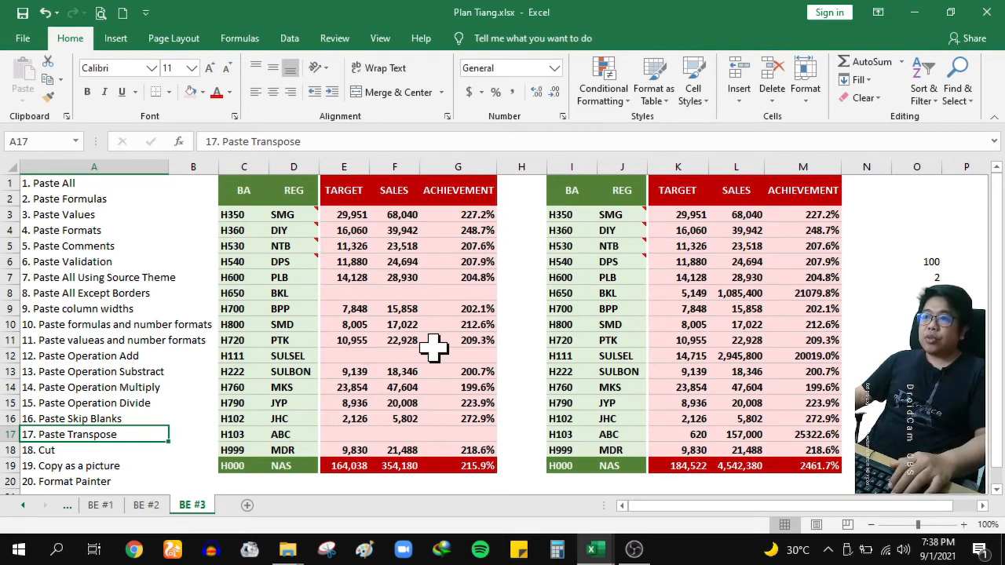
pyautogui.click(524, 274)
pyautogui.click(965, 436)
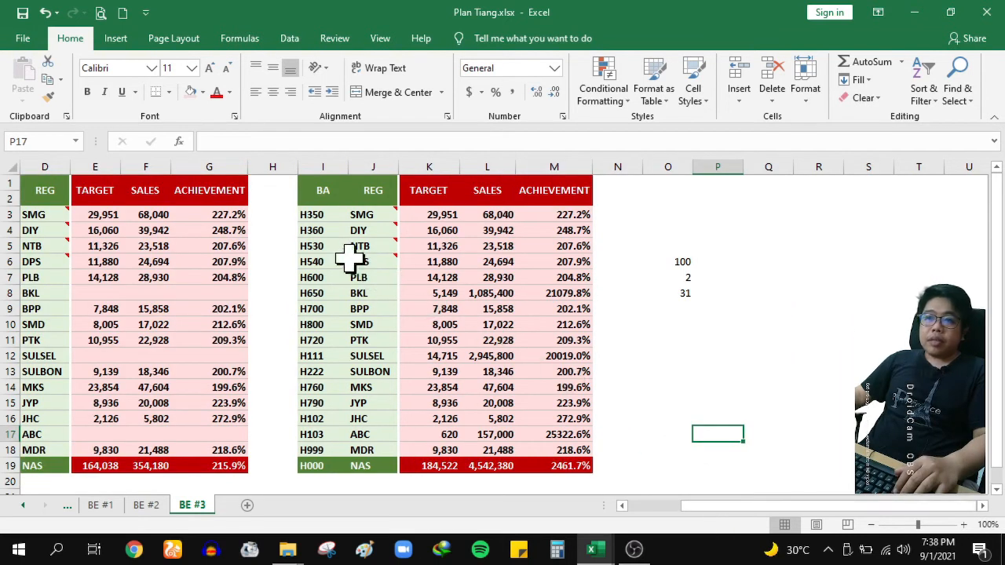
pyautogui.moveTo(364, 217)
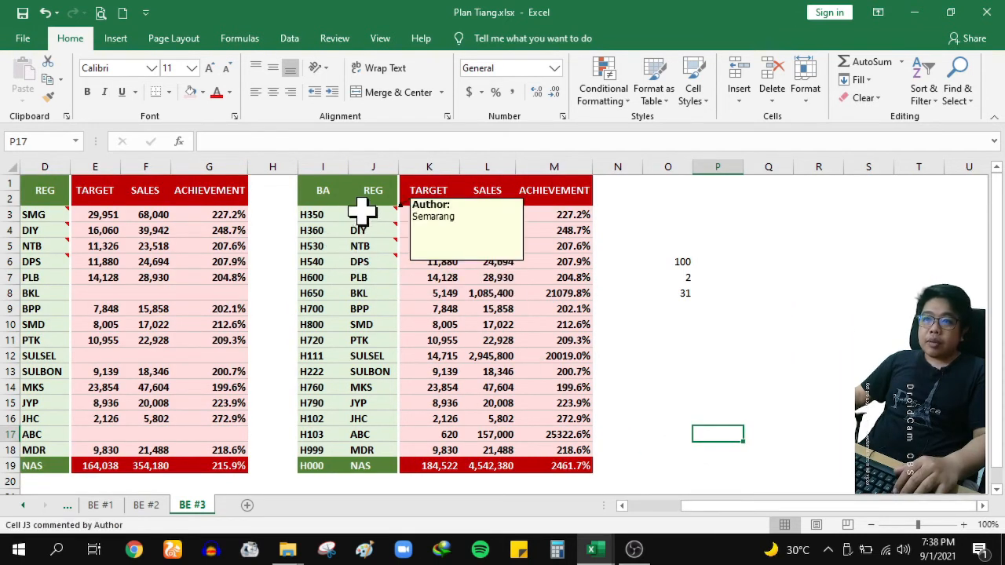
pyautogui.moveTo(360, 210); pyautogui.dragTo(366, 446)
pyautogui.hotkey('ctrl', 'c')
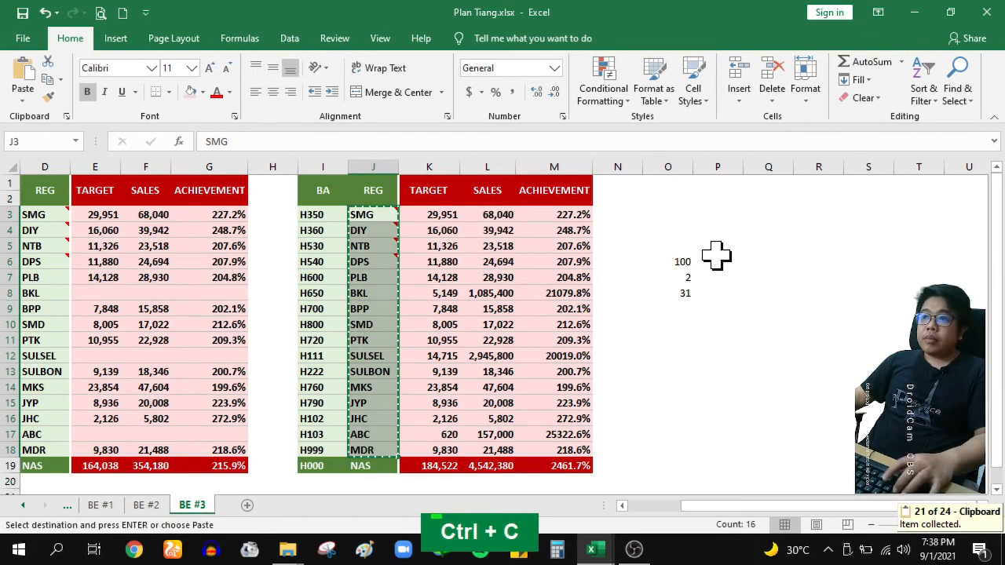
pyautogui.press('Escape')
# Step: Enter the region headers SMG, DIY, NTB and DPS across cells O3:R3
pyautogui.doubleClick(688, 213)
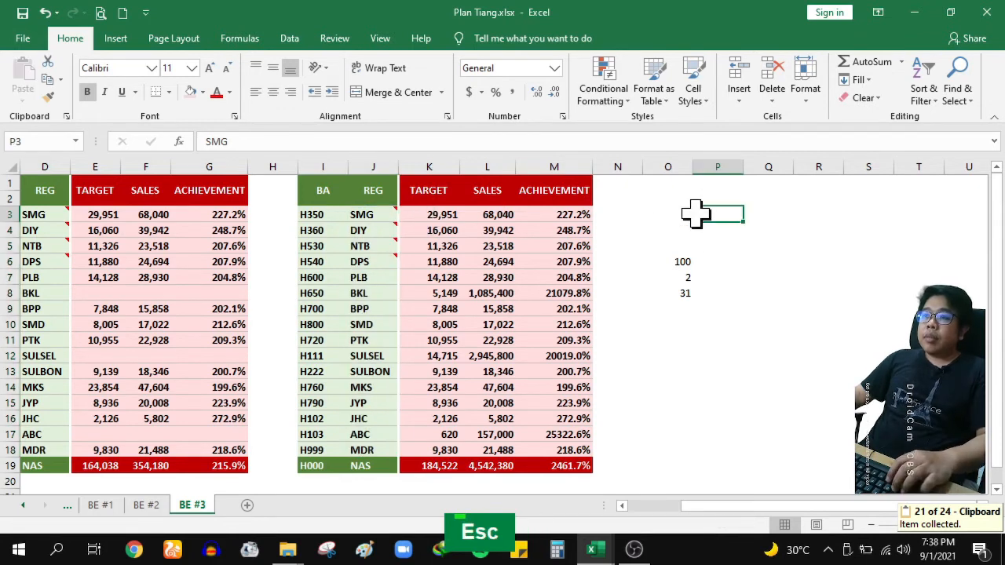
pyautogui.write('SMG')
pyautogui.press('Tab')
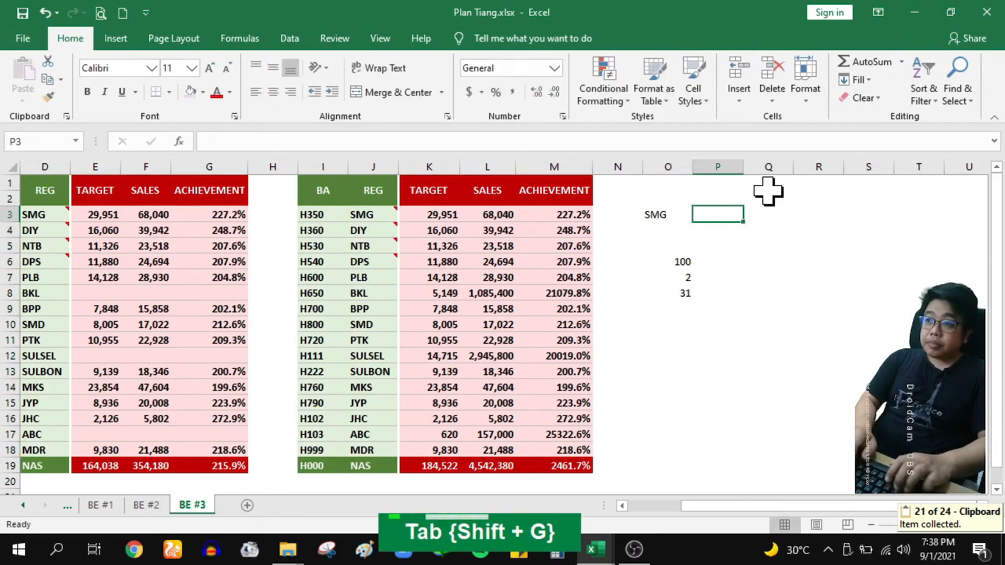
pyautogui.write('DIY')
pyautogui.press('Tab')
pyautogui.write('NT')
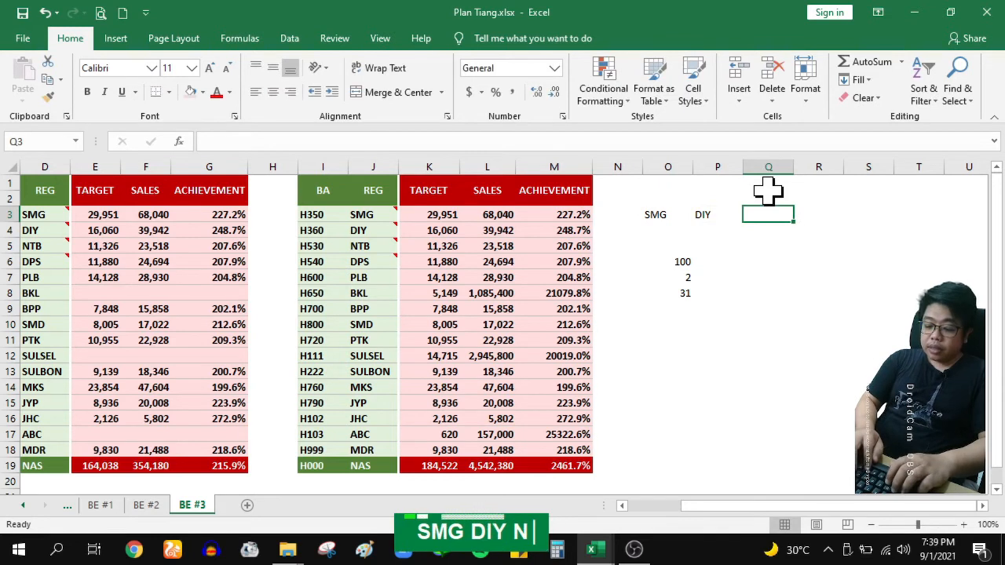
pyautogui.write('B')
pyautogui.press('Tab')
pyautogui.write('DPS')
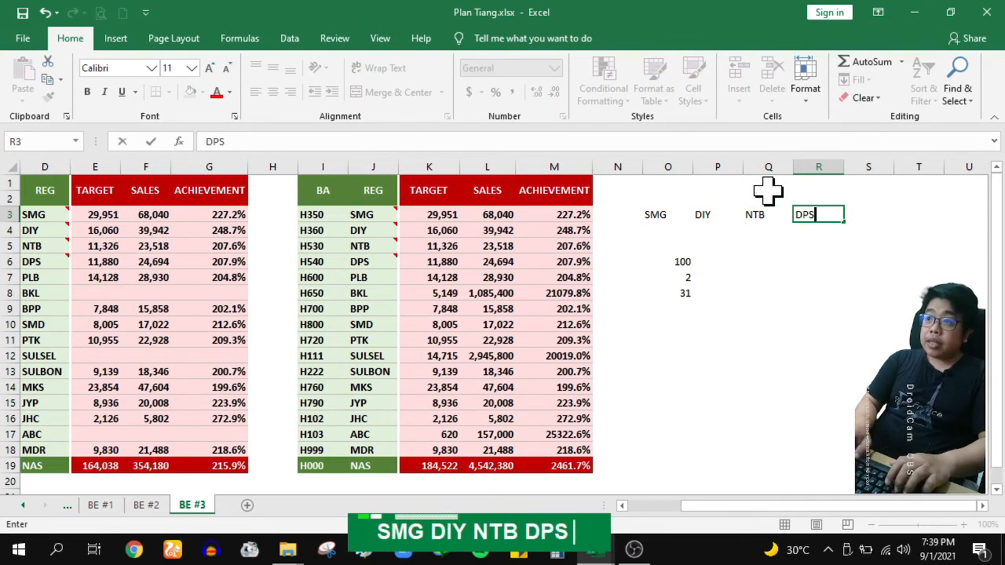
pyautogui.press('Tab')
# Step: Enter the row labels Target in N4 and Sales in N5
pyautogui.press('Left')
pyautogui.press('Left')
pyautogui.press('Left')
pyautogui.press('Left')
pyautogui.press('Left')
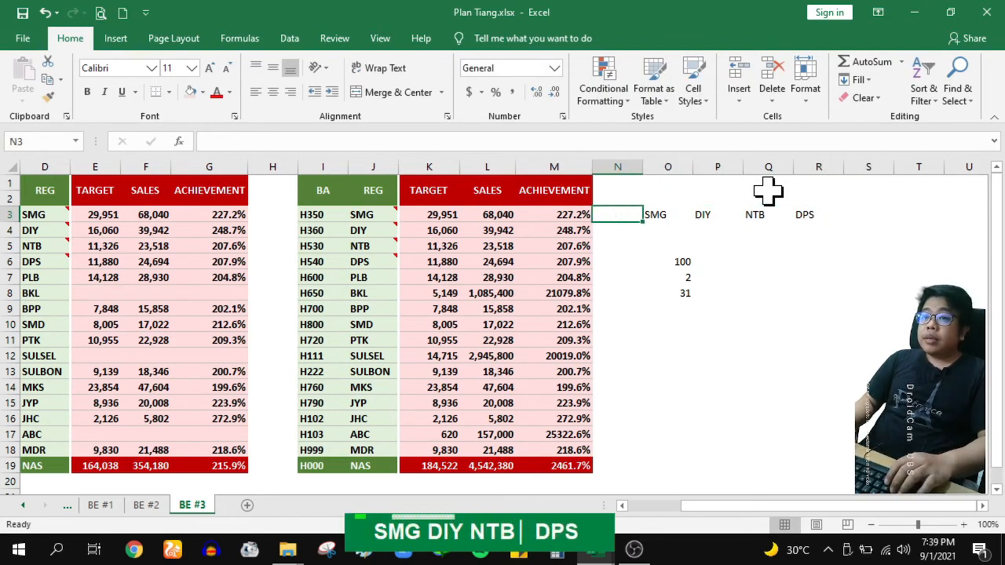
pyautogui.press('Down')
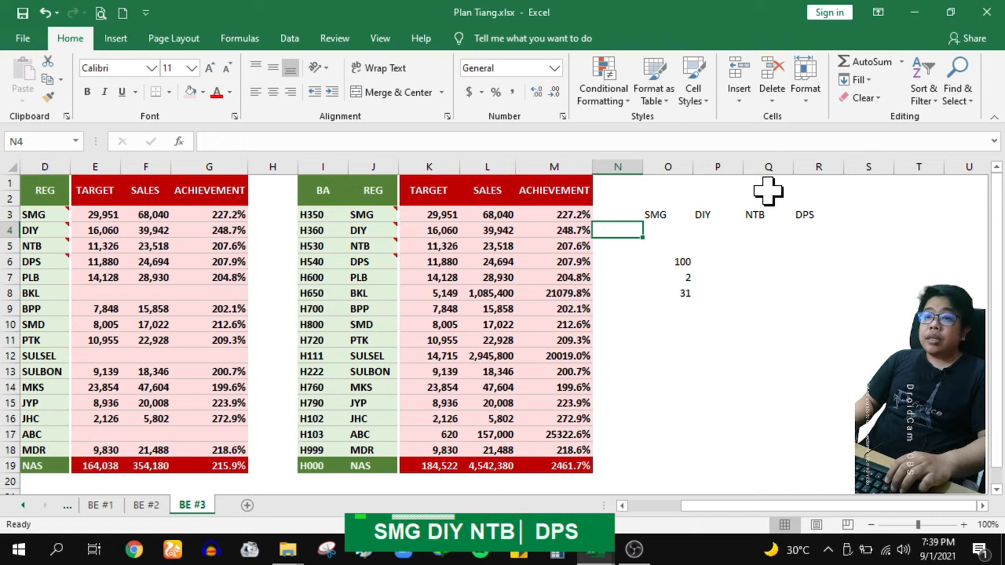
pyautogui.write('Target')
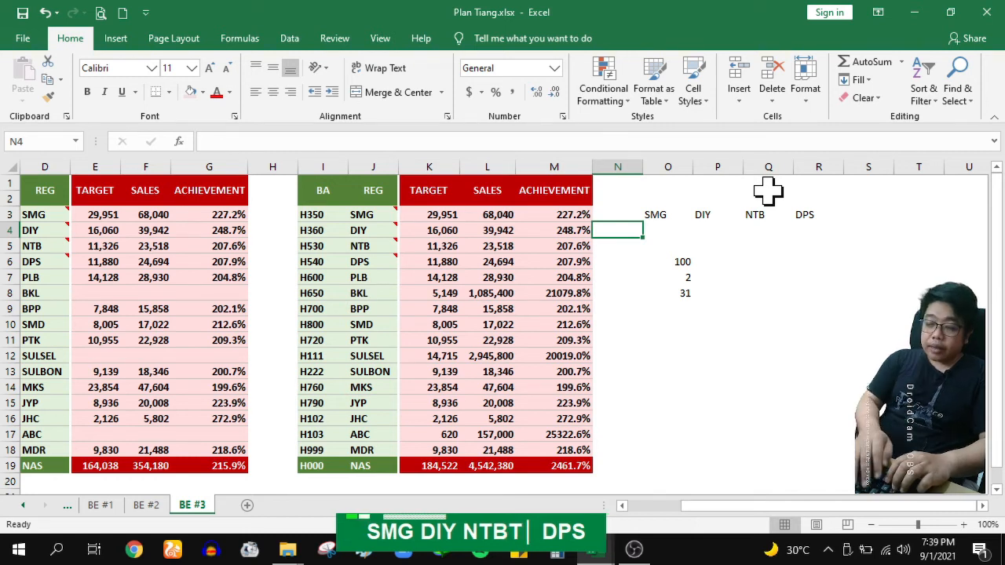
pyautogui.press('Return')
pyautogui.write('Sales')
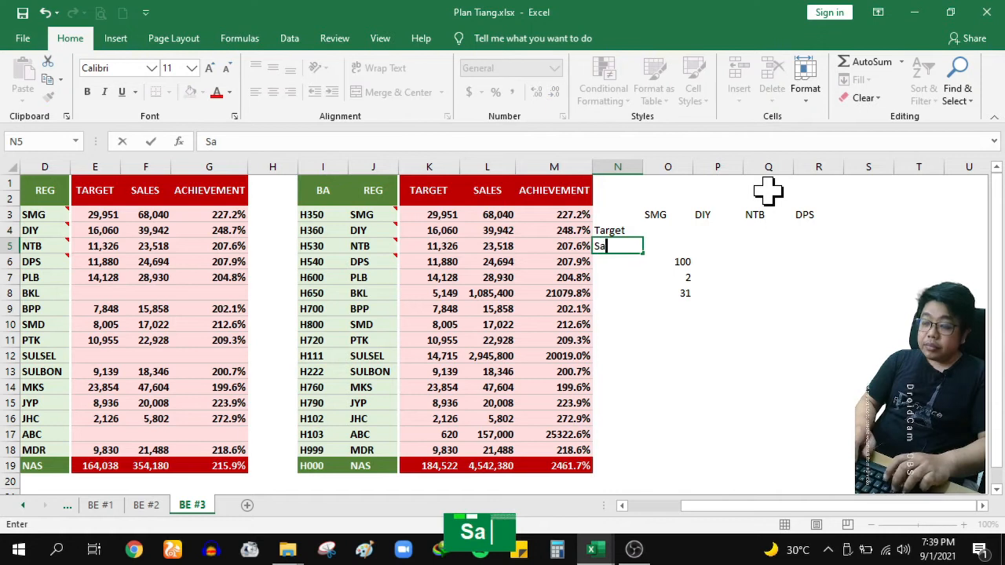
pyautogui.press('Return')
pyautogui.press('Up')
pyautogui.press('Up')
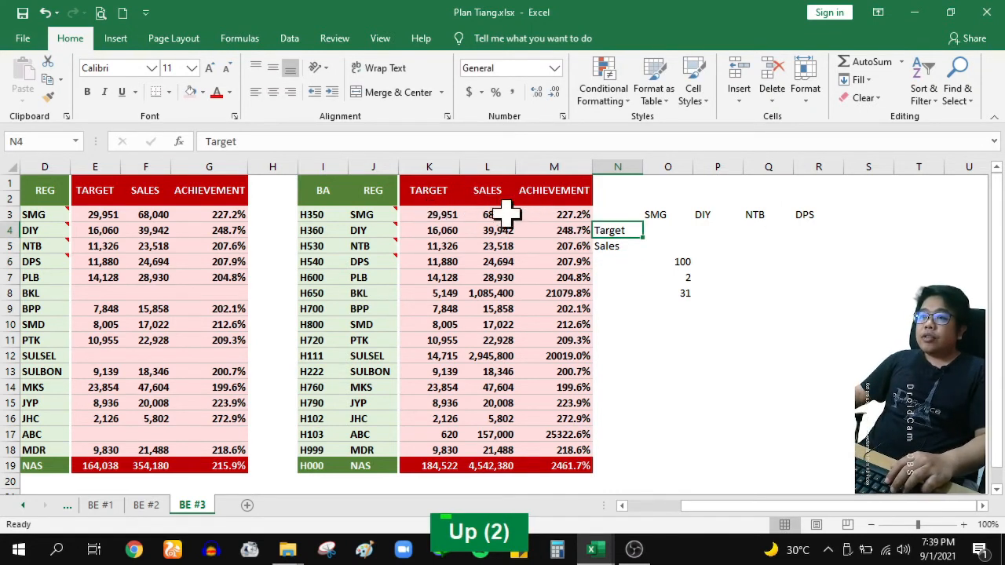
# Step: Apply all borders to the small horizontal table in N3:R5
pyautogui.click(424, 212)
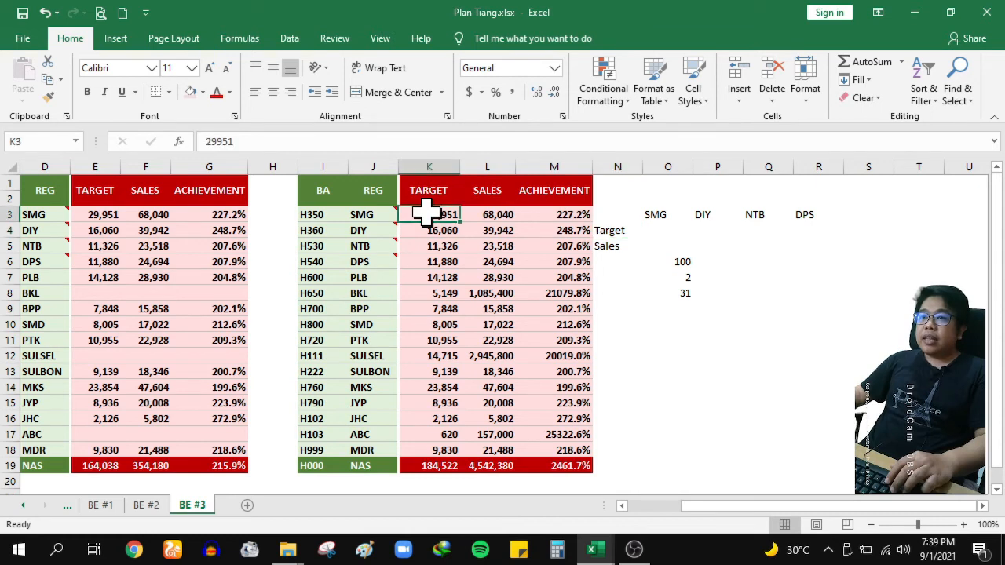
pyautogui.click(713, 245)
pyautogui.moveTo(625, 219); pyautogui.dragTo(809, 247)
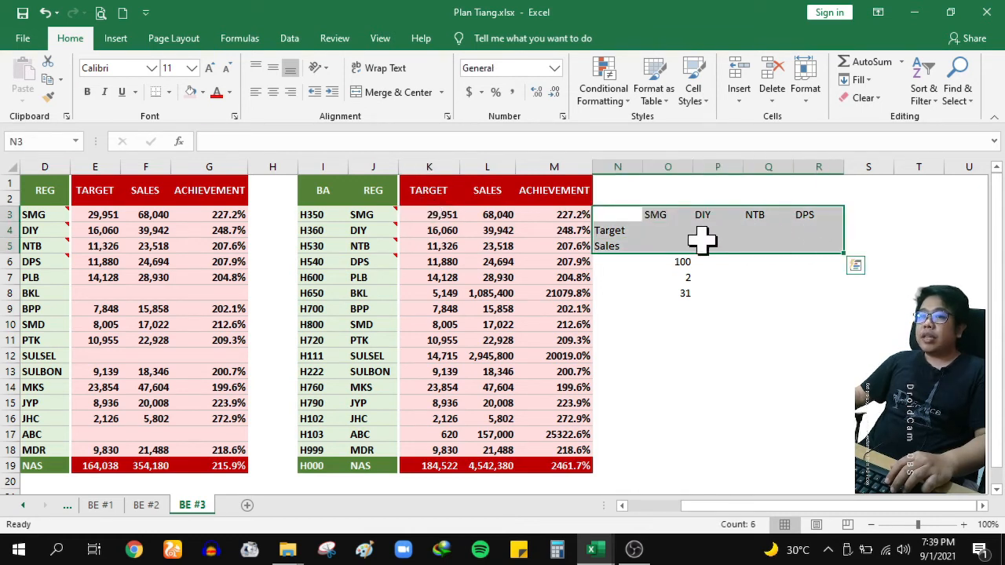
pyautogui.click(170, 92)
pyautogui.click(198, 225)
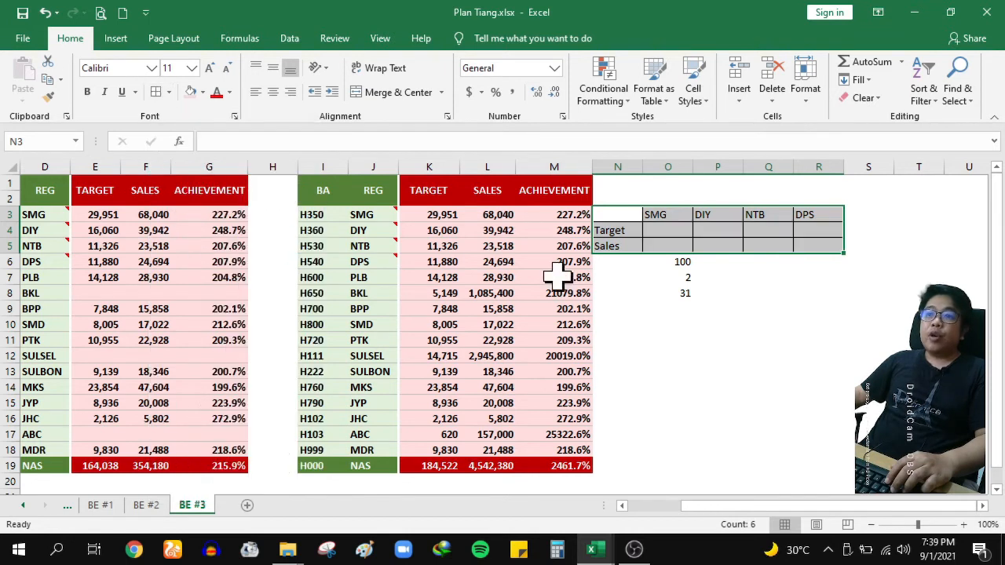
pyautogui.click(771, 325)
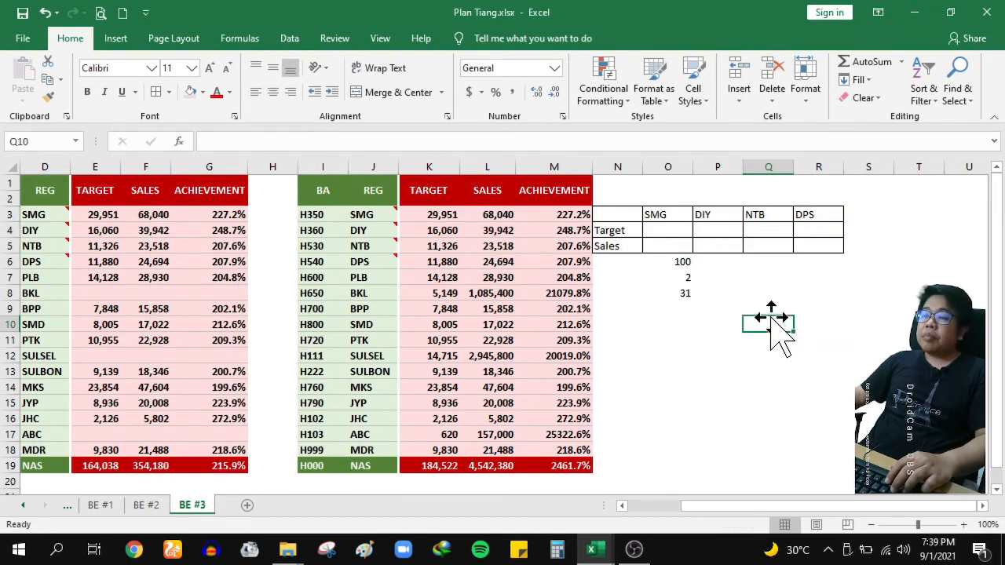
# Step: Copy the SMG target in K3 and paste only its value at O4
pyautogui.click(430, 215)
pyautogui.hotkey('ctrl', 'c')
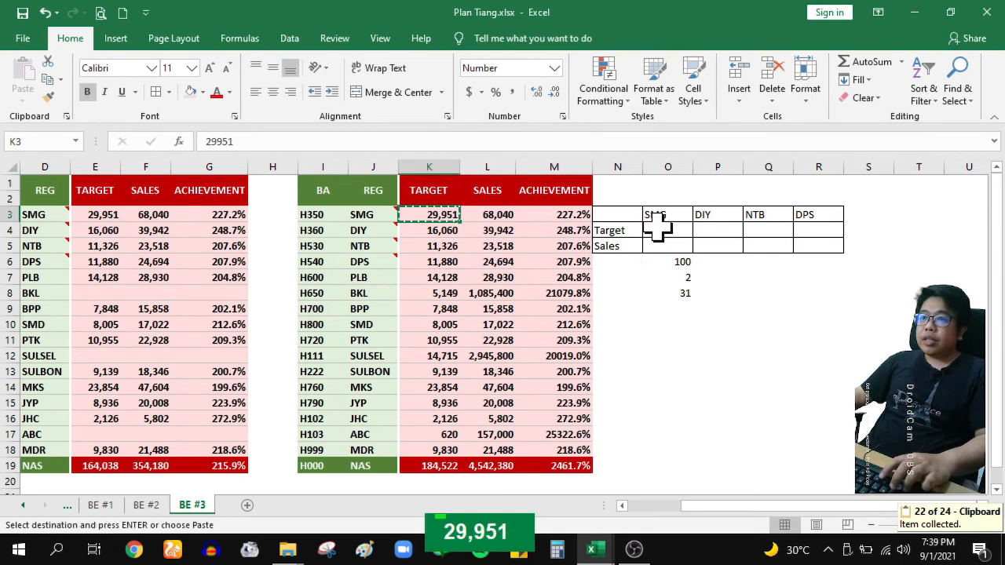
pyautogui.rightClick(660, 232)
pyautogui.press('s')
pyautogui.press('v')
# Step: Copy the DIY target in K4 and paste only its value at P4
pyautogui.click(430, 230)
pyautogui.hotkey('ctrl', 'c')
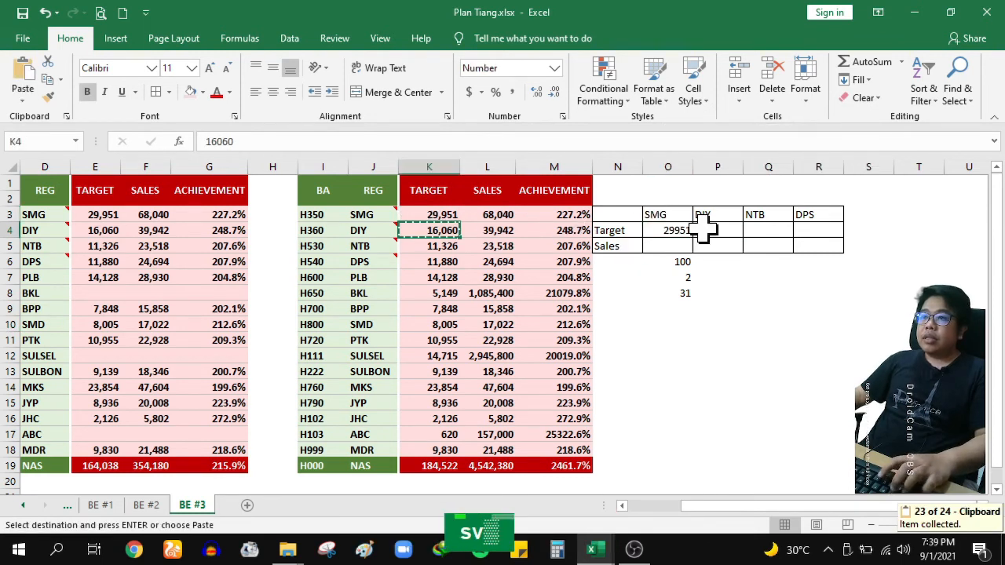
pyautogui.rightClick(711, 230)
pyautogui.press('s')
pyautogui.press('v')
# Step: Copy the NTB target in K5, paste only its value at Q4 and clear the copy selection
pyautogui.click(431, 246)
pyautogui.hotkey('ctrl', 'c')
pyautogui.rightClick(774, 231)
pyautogui.press('s')
pyautogui.press('v')
pyautogui.click(773, 325)
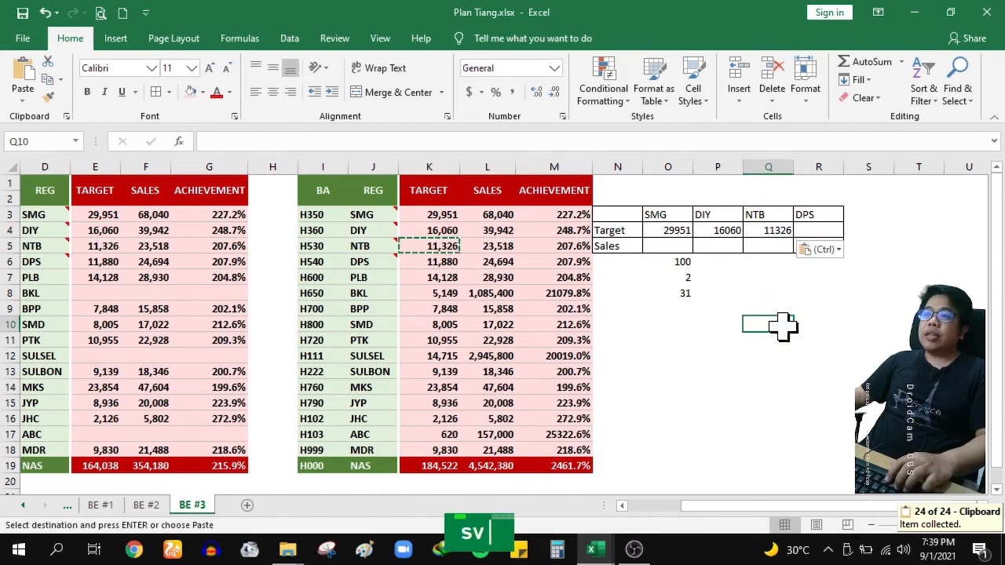
pyautogui.press('Escape')
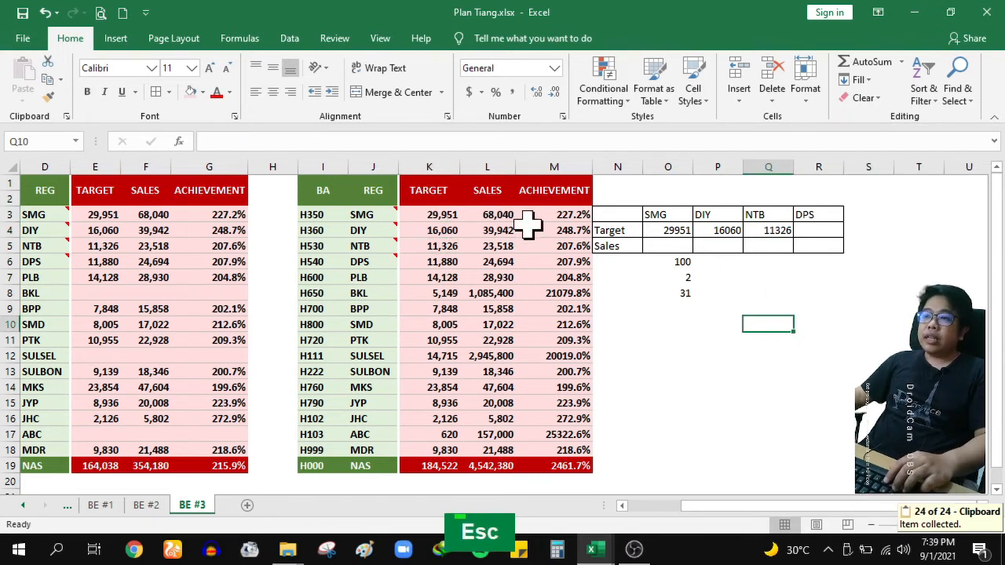
# Step: Copy the targets in K3:K6 and paste them at O4 using Paste Special with Values and Transpose
pyautogui.moveTo(432, 216); pyautogui.dragTo(433, 262)
pyautogui.hotkey('ctrl', 'c')
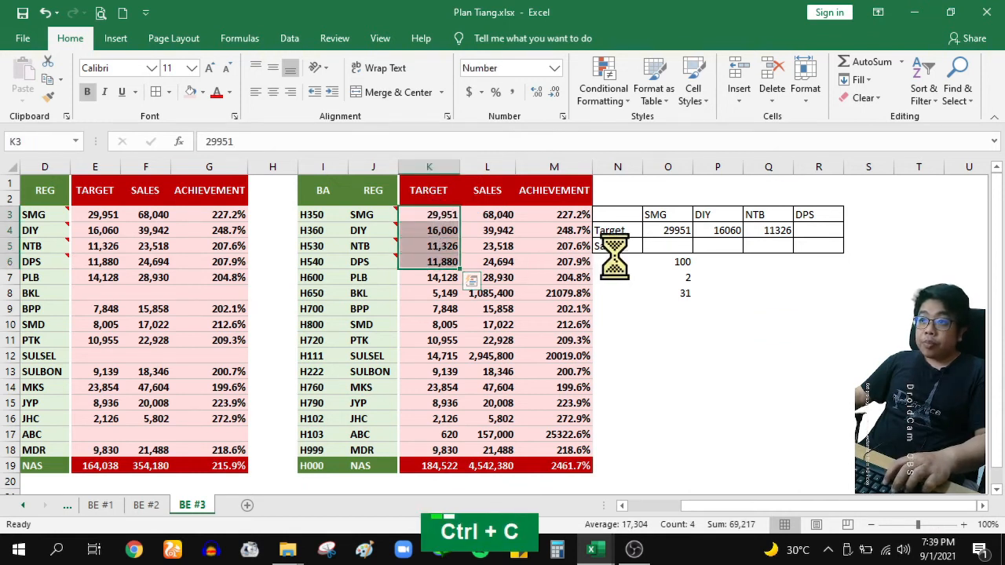
pyautogui.rightClick(668, 231)
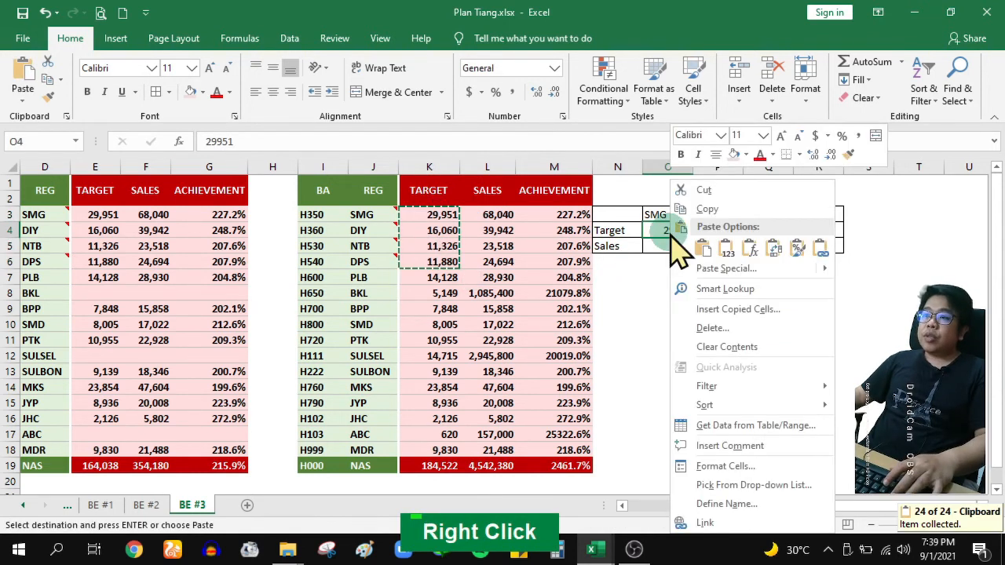
pyautogui.click(711, 268)
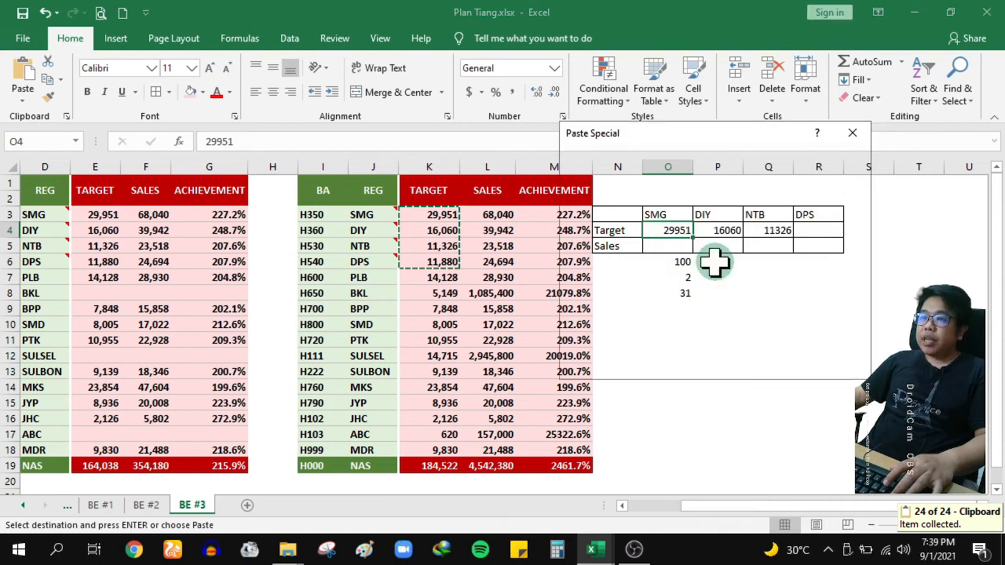
pyautogui.click(742, 337)
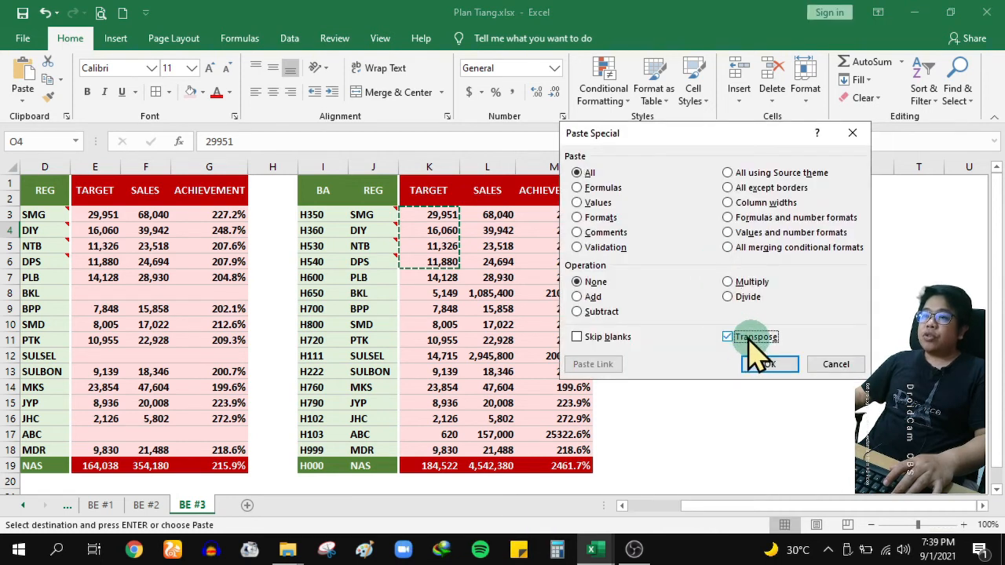
pyautogui.click(583, 204)
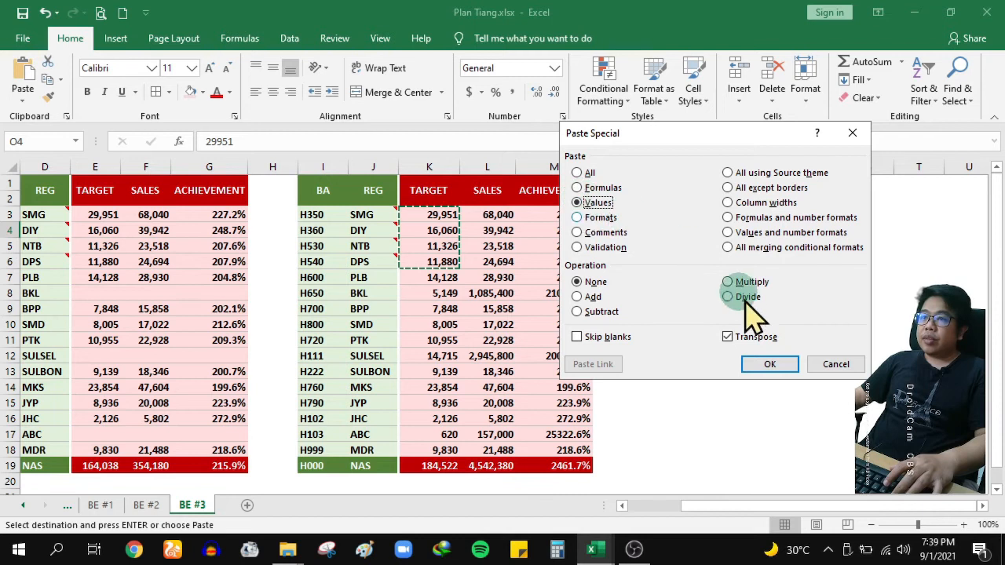
pyautogui.click(773, 365)
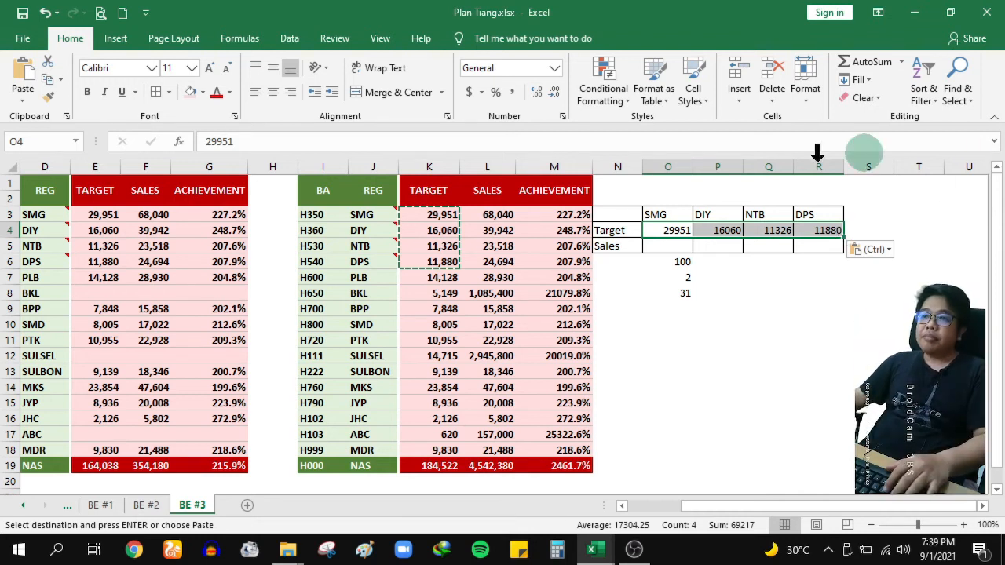
# Step: Copy the sales figures in L3:L6 and paste them at O5 using Paste Special with Values and Transpose
pyautogui.moveTo(483, 215); pyautogui.dragTo(482, 261)
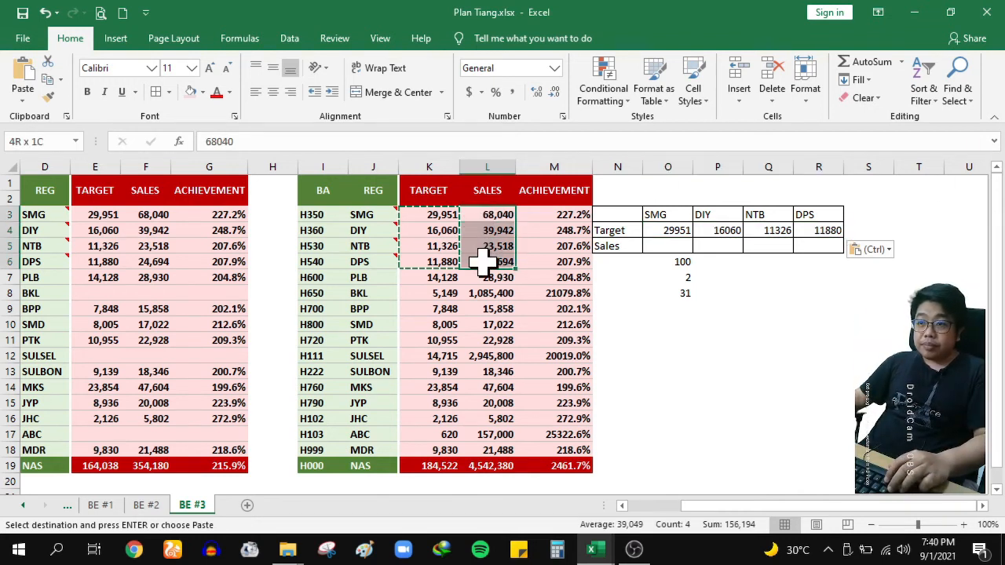
pyautogui.hotkey('ctrl', 'c')
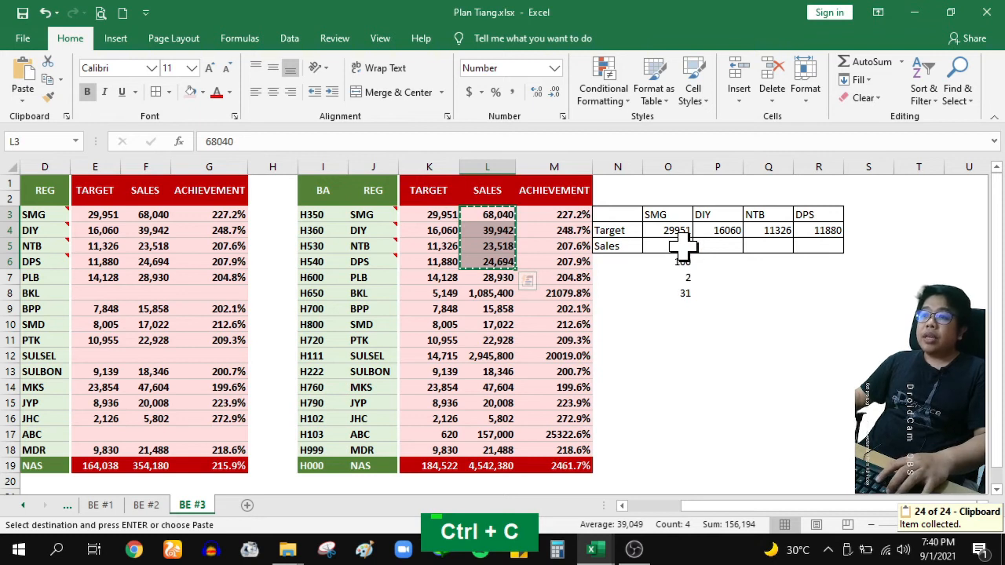
pyautogui.rightClick(682, 246)
pyautogui.click(716, 268)
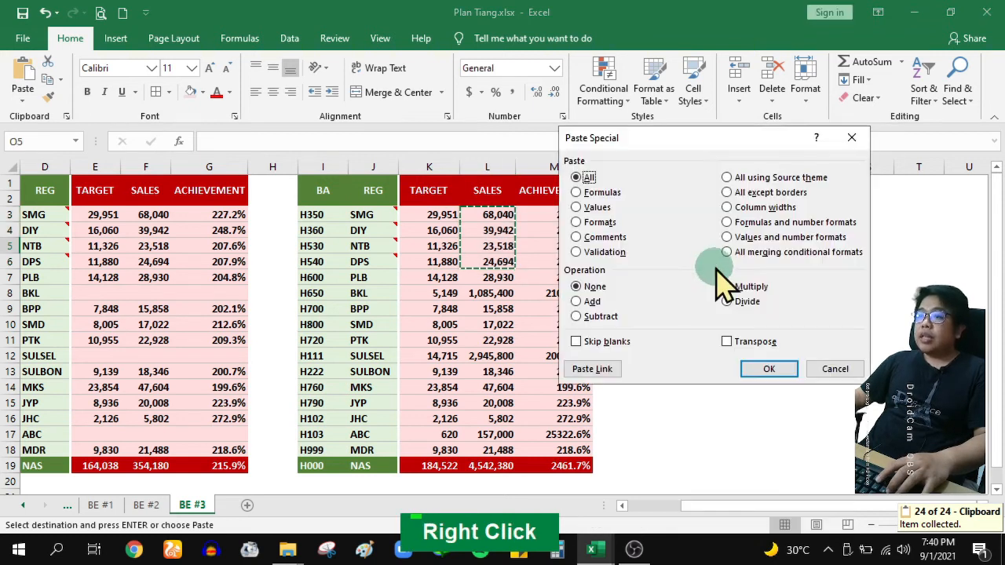
pyautogui.click(750, 341)
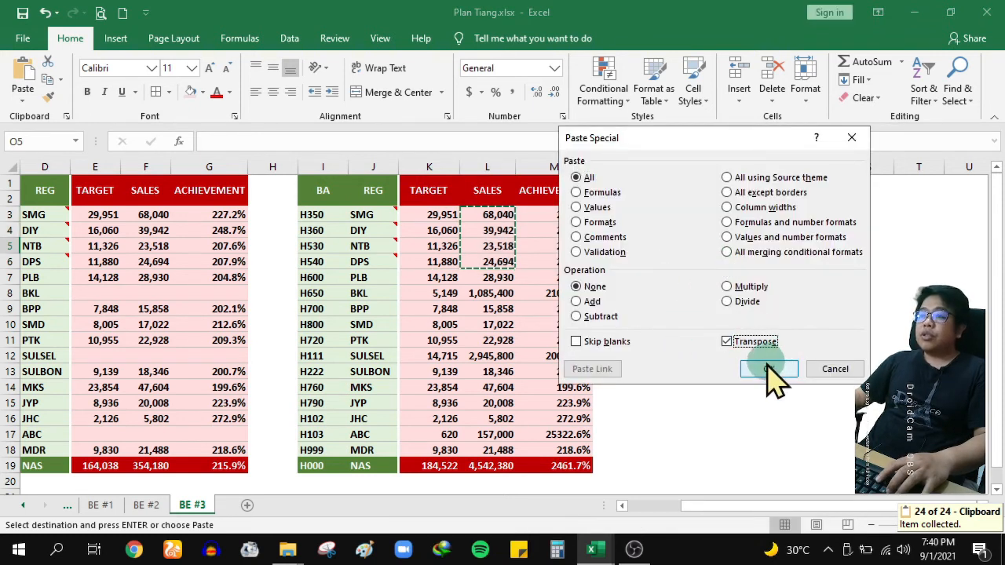
pyautogui.click(589, 207)
pyautogui.click(769, 370)
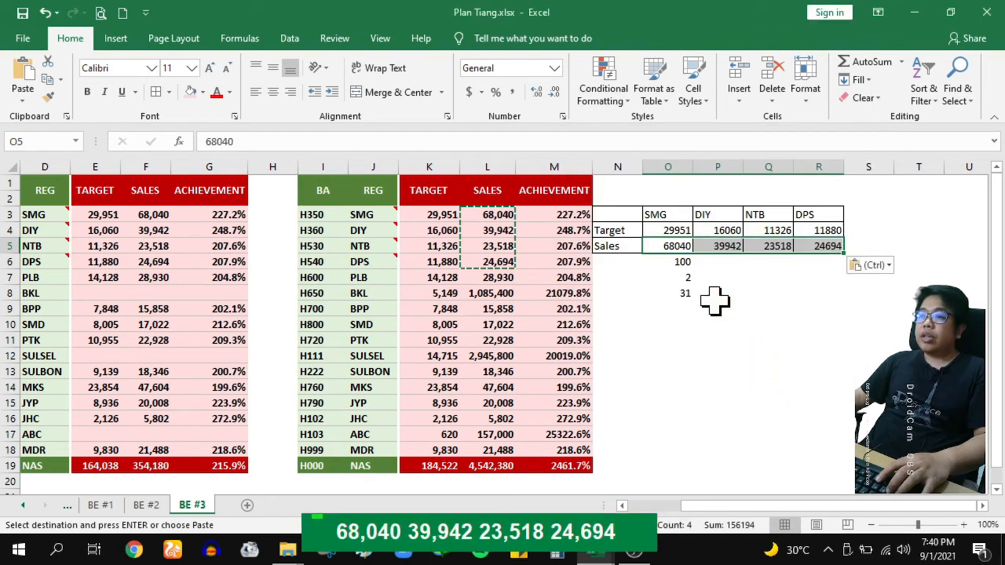
pyautogui.click(803, 383)
# Step: Clear the target and sales figures for SMG, DIY, NTB and DPS in K3:L6
pyautogui.moveTo(432, 216); pyautogui.dragTo(495, 263)
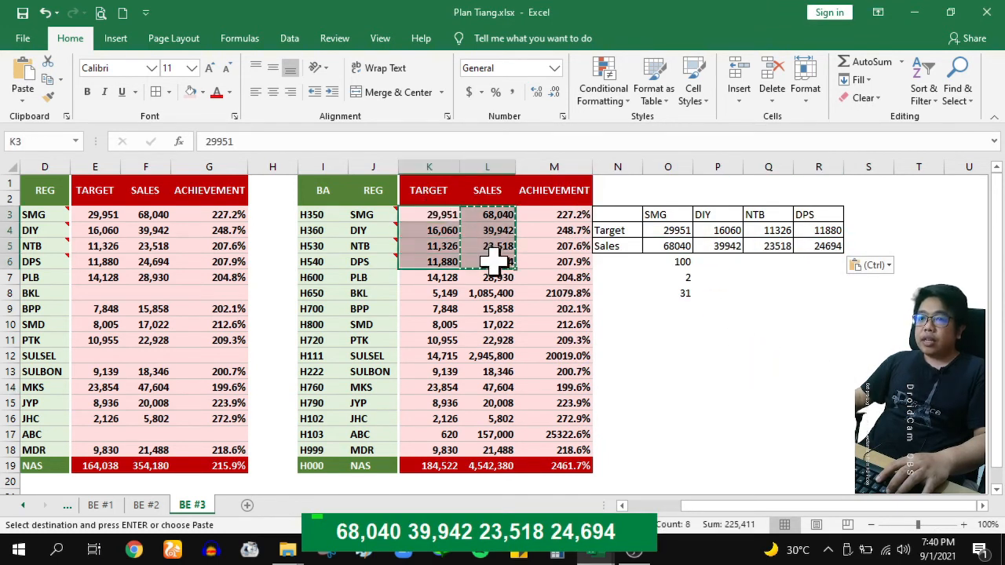
pyautogui.press('Delete')
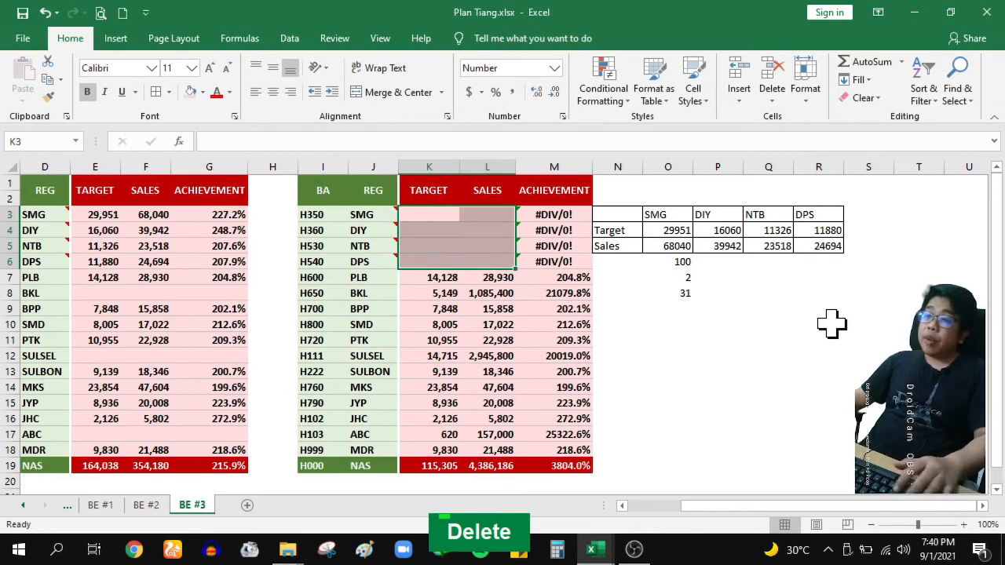
pyautogui.click(831, 323)
pyautogui.moveTo(668, 230); pyautogui.dragTo(824, 232)
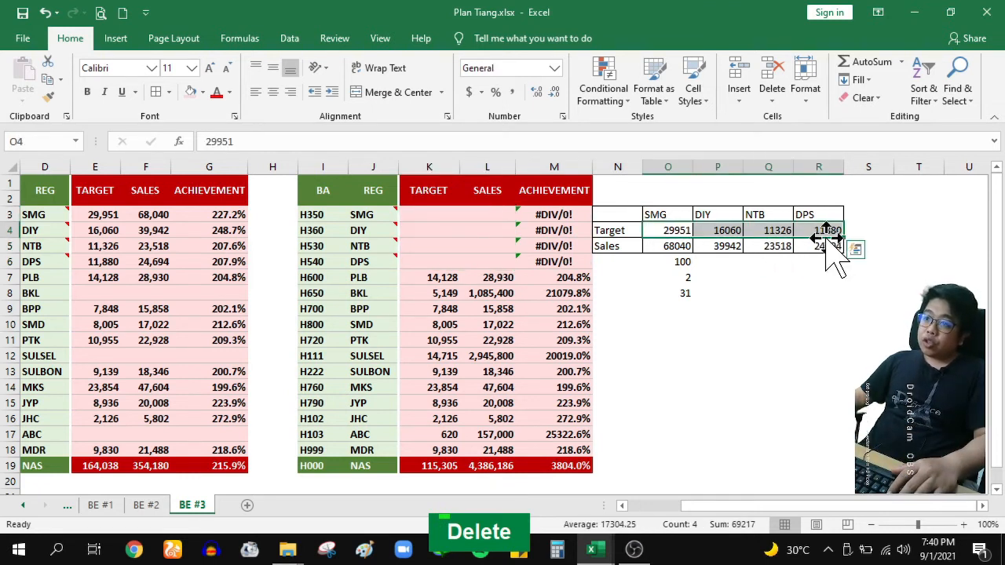
pyautogui.moveTo(418, 212); pyautogui.dragTo(434, 261)
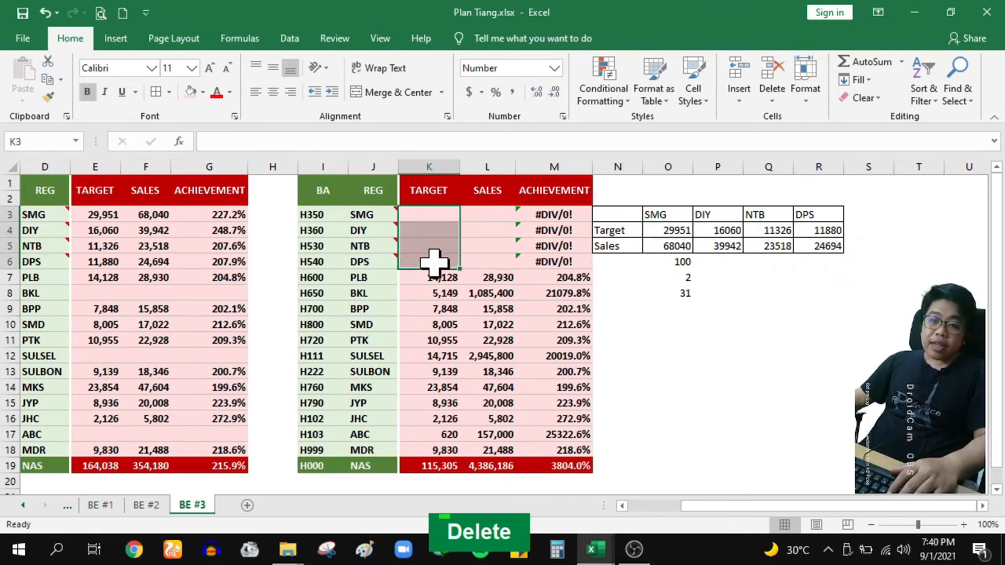
pyautogui.click(759, 308)
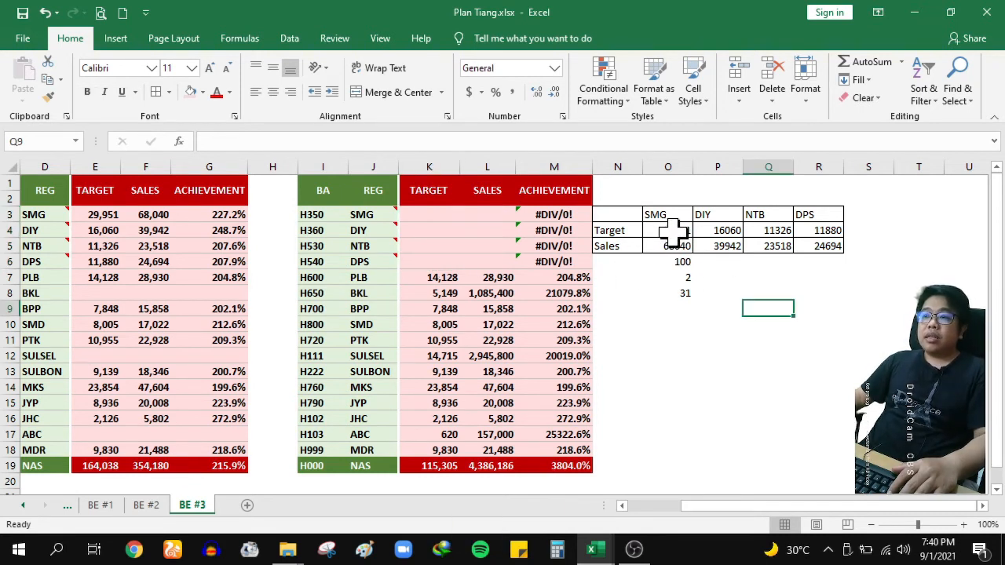
# Step: Copy the horizontal Target row in O4:R4 and paste it at K3 using Paste Special with Values and Transpose
pyautogui.moveTo(667, 227); pyautogui.dragTo(816, 231)
pyautogui.hotkey('ctrl', 'c')
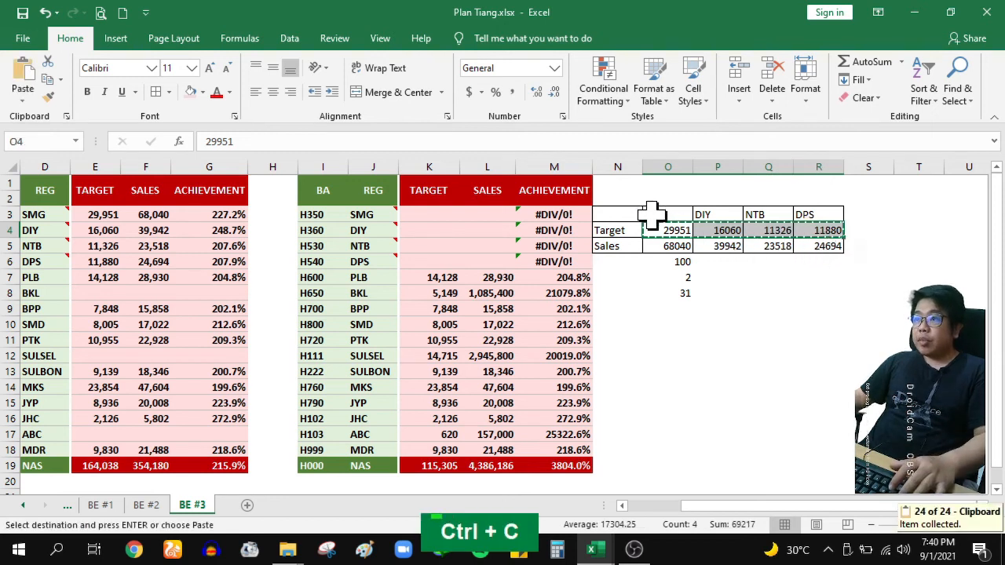
pyautogui.click(431, 214)
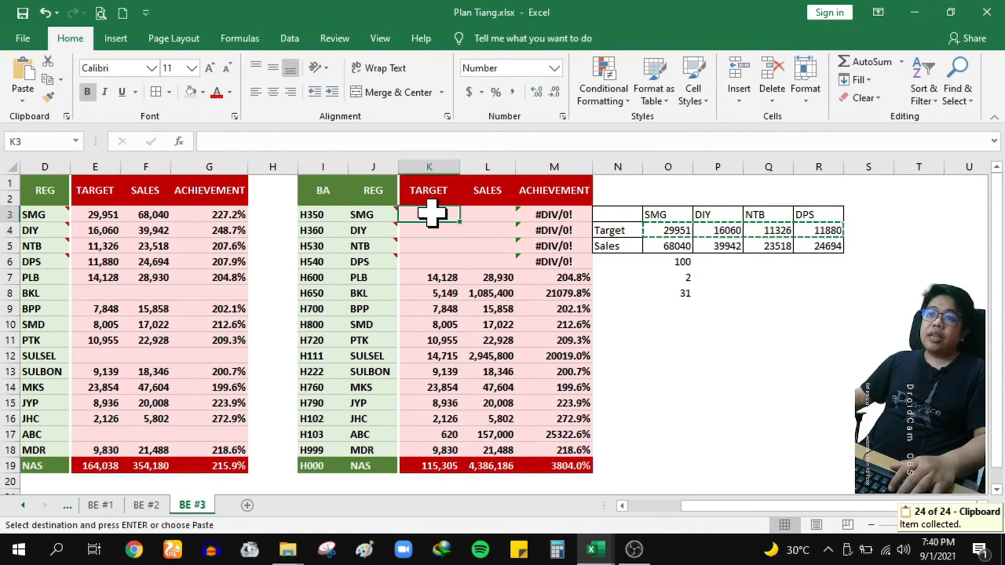
pyautogui.rightClick(431, 214)
pyautogui.click(503, 267)
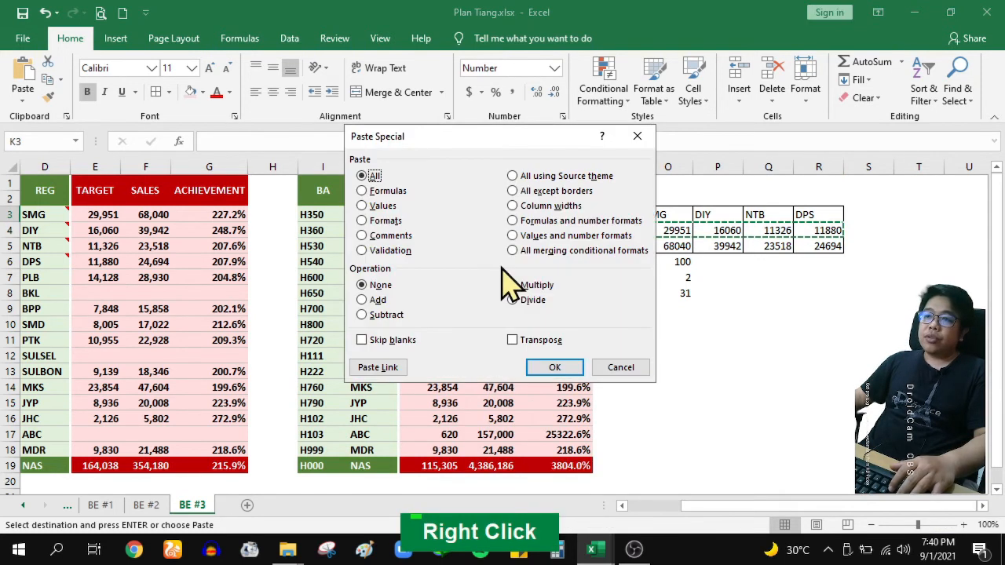
pyautogui.moveTo(497, 140); pyautogui.dragTo(753, 142)
pyautogui.click(638, 209)
pyautogui.click(771, 342)
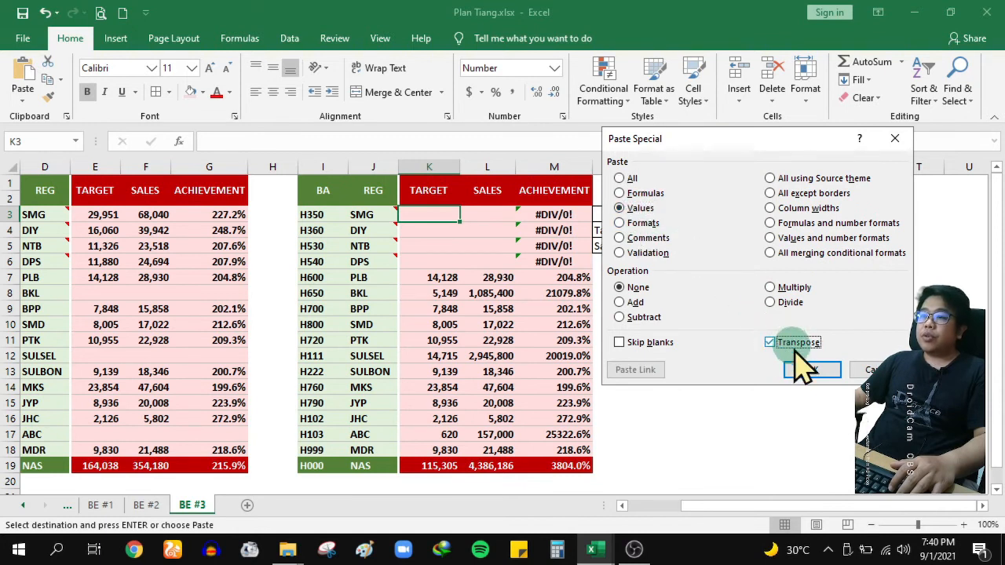
pyautogui.click(806, 370)
# Step: Copy the horizontal Sales row in O5:R5 and paste it at L3 using Paste Special with Values and Transpose
pyautogui.moveTo(673, 246); pyautogui.dragTo(830, 246)
pyautogui.hotkey('ctrl', 'c')
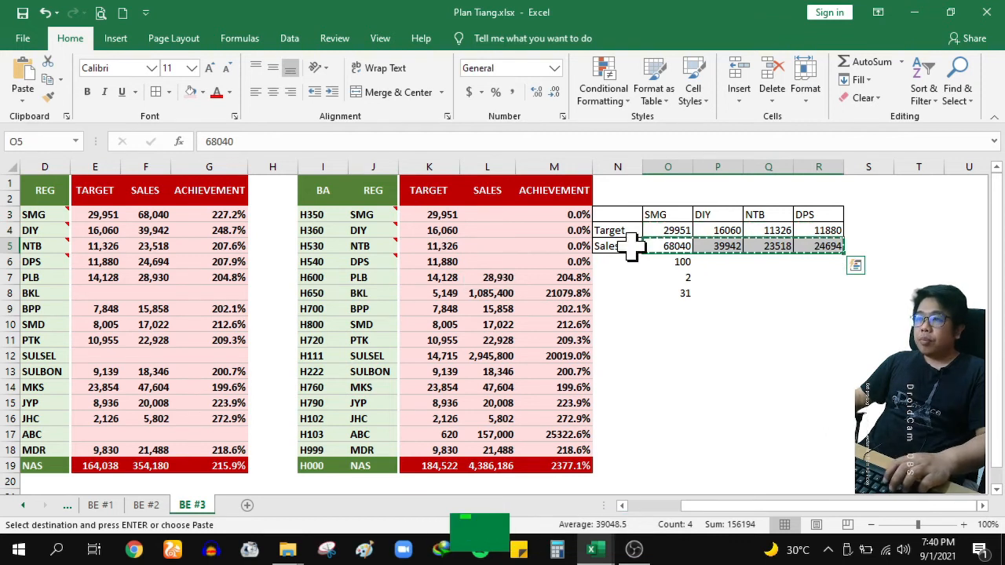
pyautogui.rightClick(489, 214)
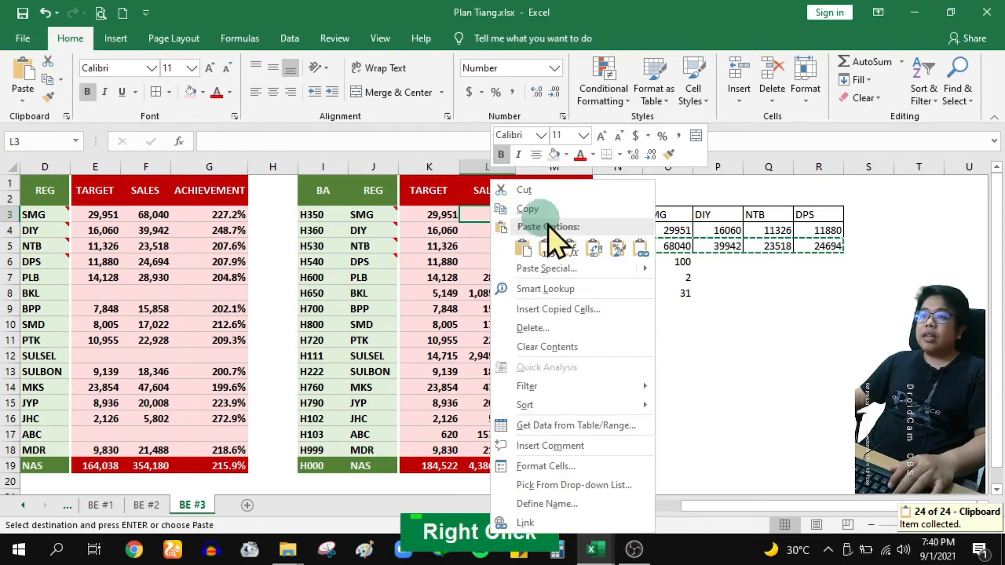
pyautogui.click(583, 269)
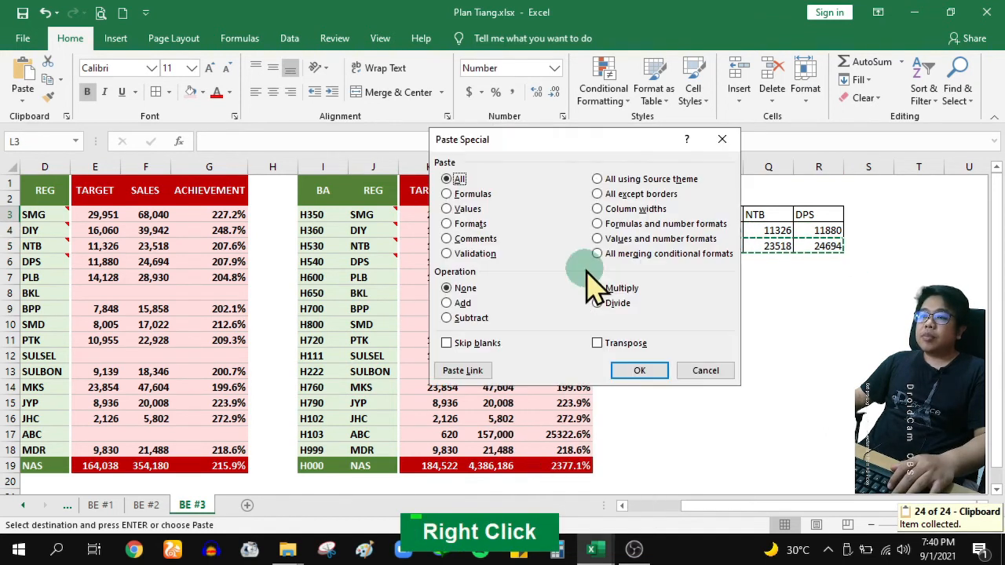
pyautogui.click(472, 211)
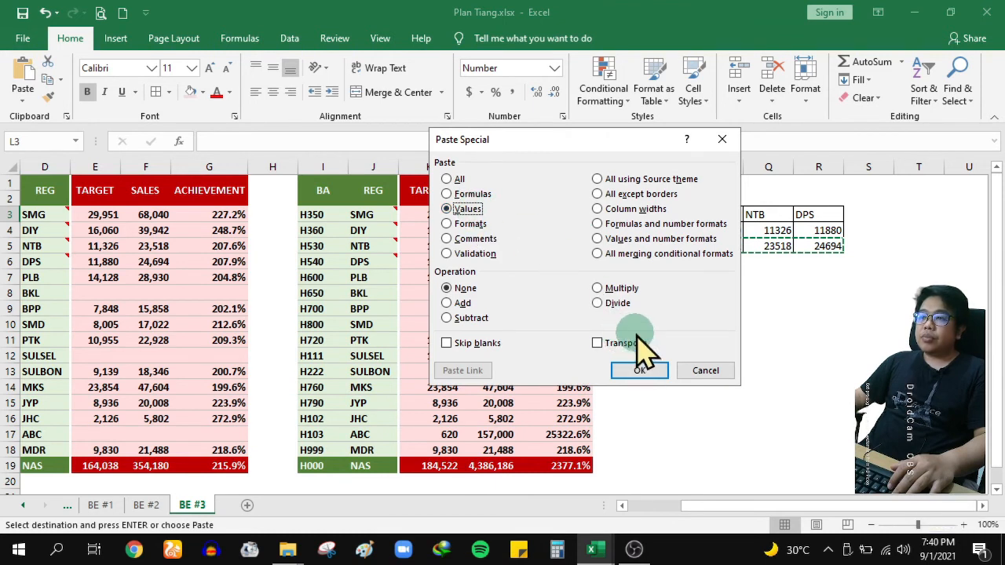
pyautogui.click(635, 343)
pyautogui.click(643, 370)
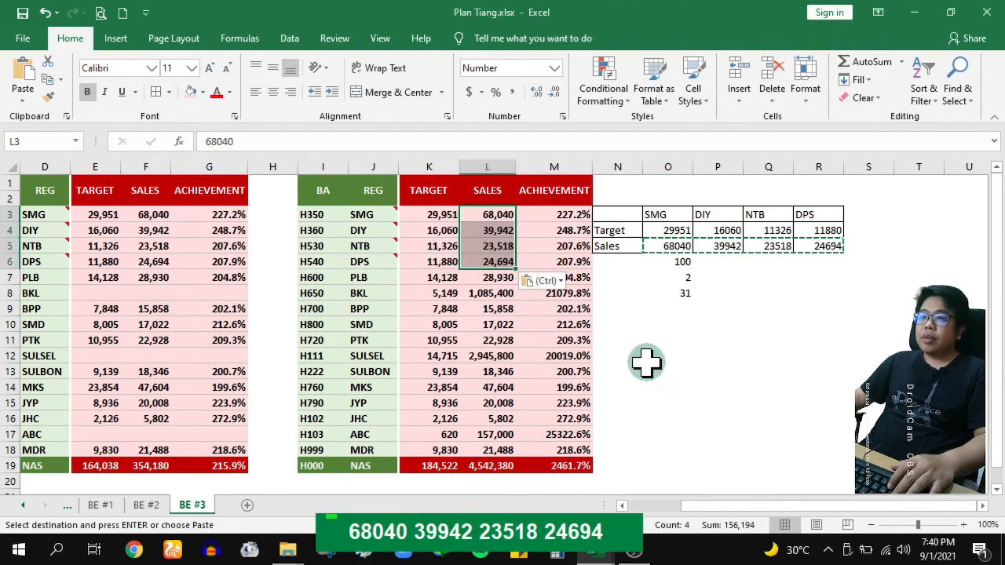
pyautogui.click(646, 357)
pyautogui.moveTo(754, 507); pyautogui.dragTo(496, 461)
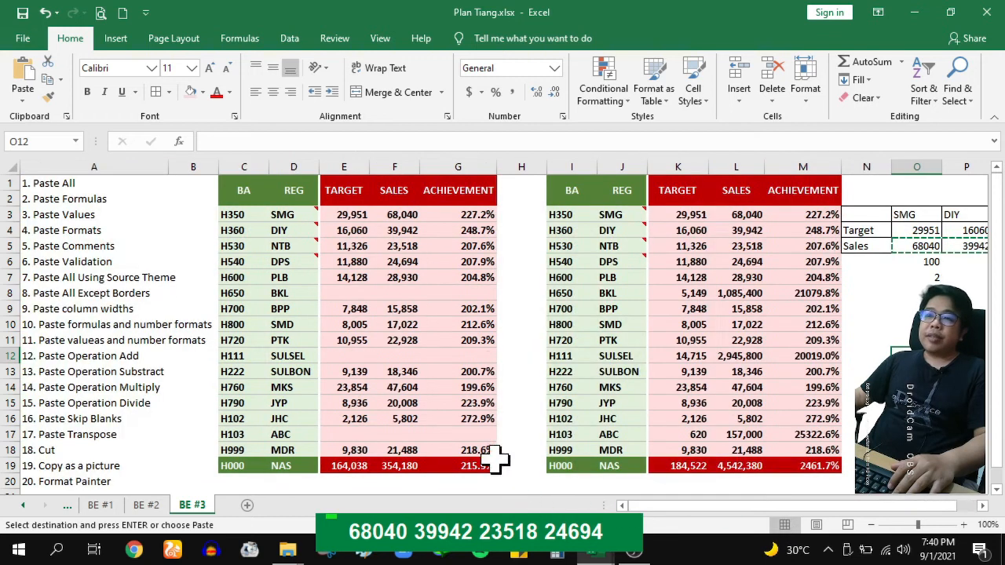